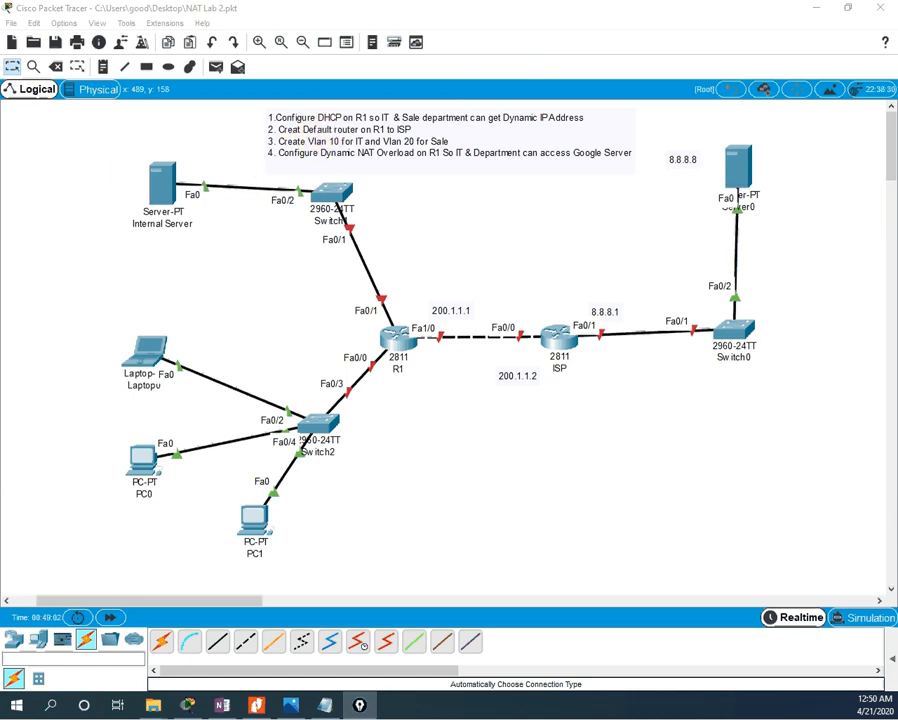
# Step: Enlarge the network topology view by three zoom levels, keeping the task list in sight
pyautogui.click(258, 42)
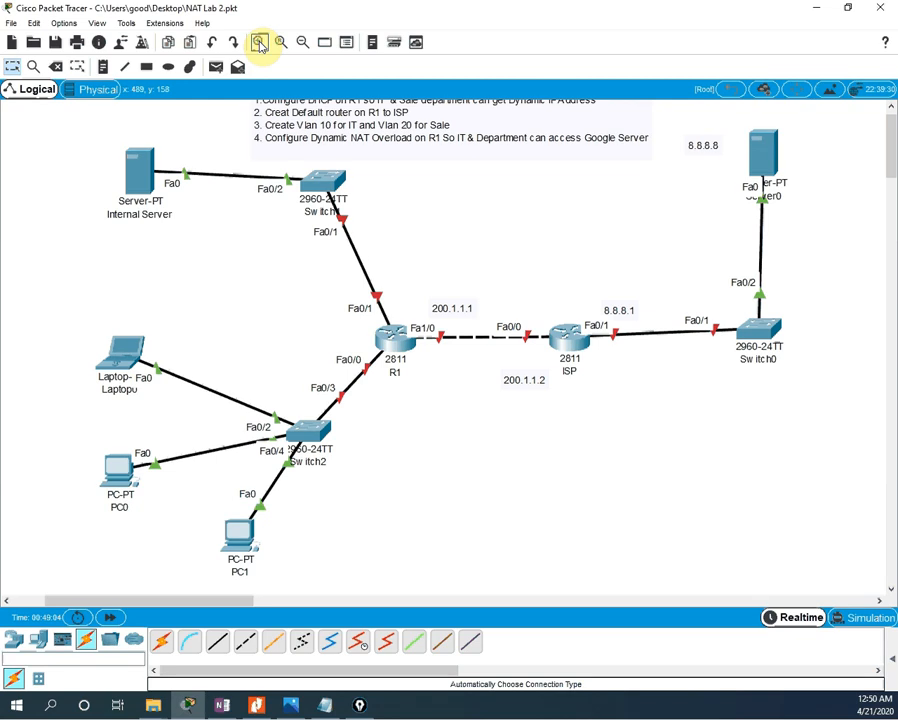
pyautogui.click(258, 42)
pyautogui.scroll(1, 488, 238)
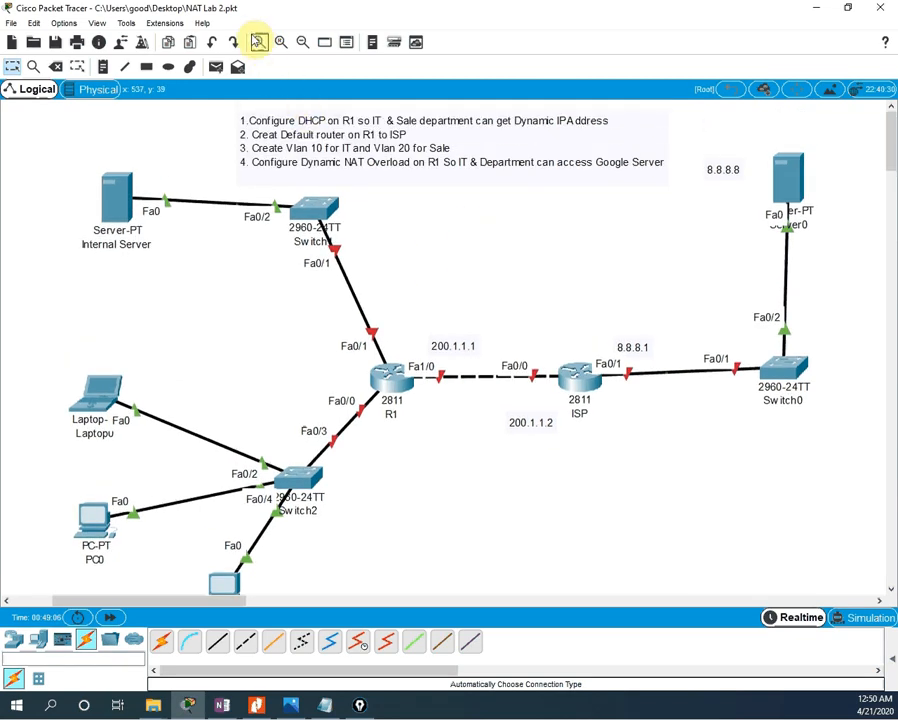
pyautogui.click(258, 42)
pyautogui.scroll(1, 440, 220)
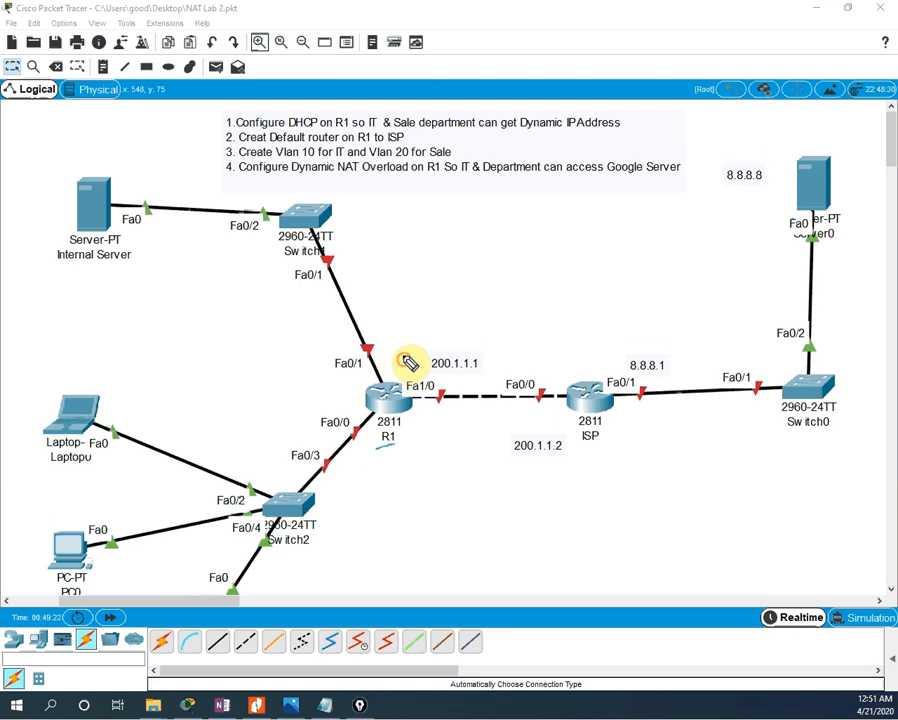
# Step: Circle R1, the internal server and Switch2 with the pen, and underline the laptop and PC0
pyautogui.moveTo(409, 362)
pyautogui.mouseDown()
pyautogui.moveTo(367, 445)
pyautogui.moveTo(397, 353)
pyautogui.mouseUp()
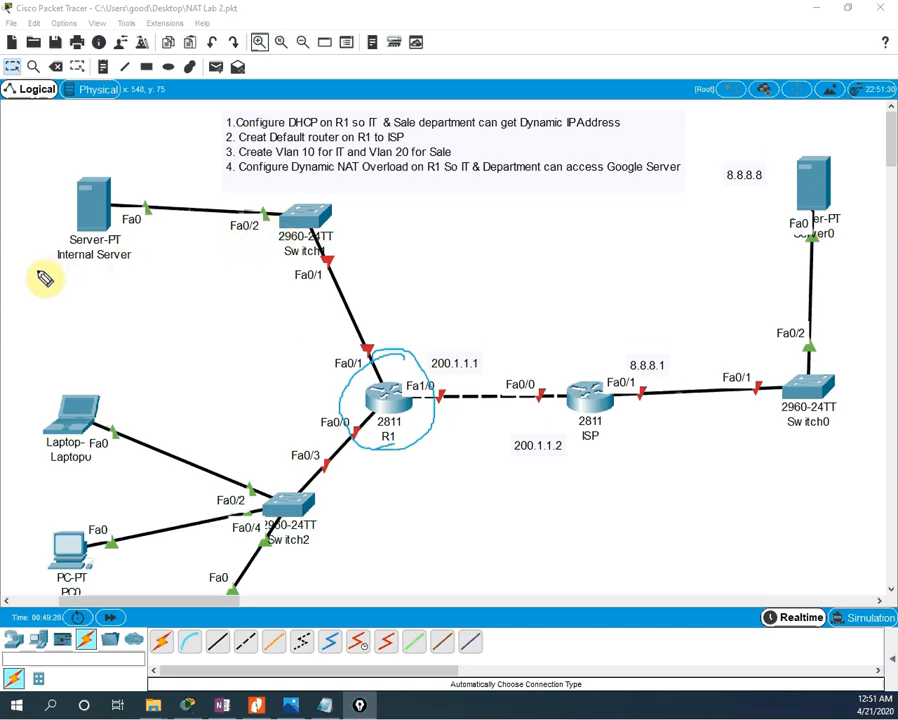
pyautogui.moveTo(60, 282)
pyautogui.mouseDown()
pyautogui.moveTo(156, 216)
pyautogui.moveTo(78, 182)
pyautogui.moveTo(54, 274)
pyautogui.moveTo(72, 272)
pyautogui.mouseUp()
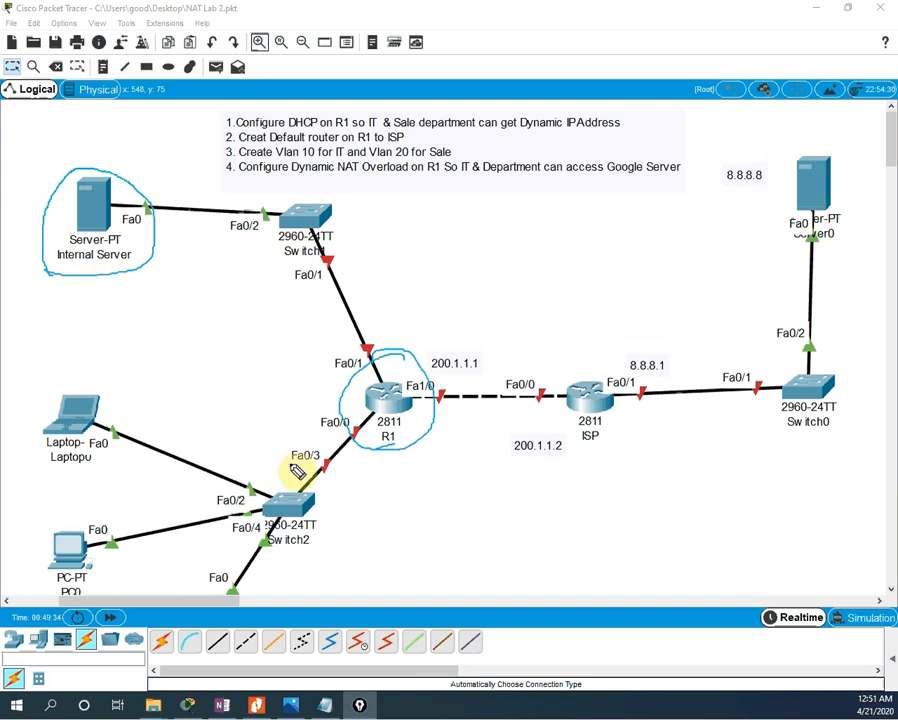
pyautogui.moveTo(302, 471)
pyautogui.mouseDown()
pyautogui.moveTo(240, 478)
pyautogui.moveTo(362, 502)
pyautogui.moveTo(298, 468)
pyautogui.mouseUp()
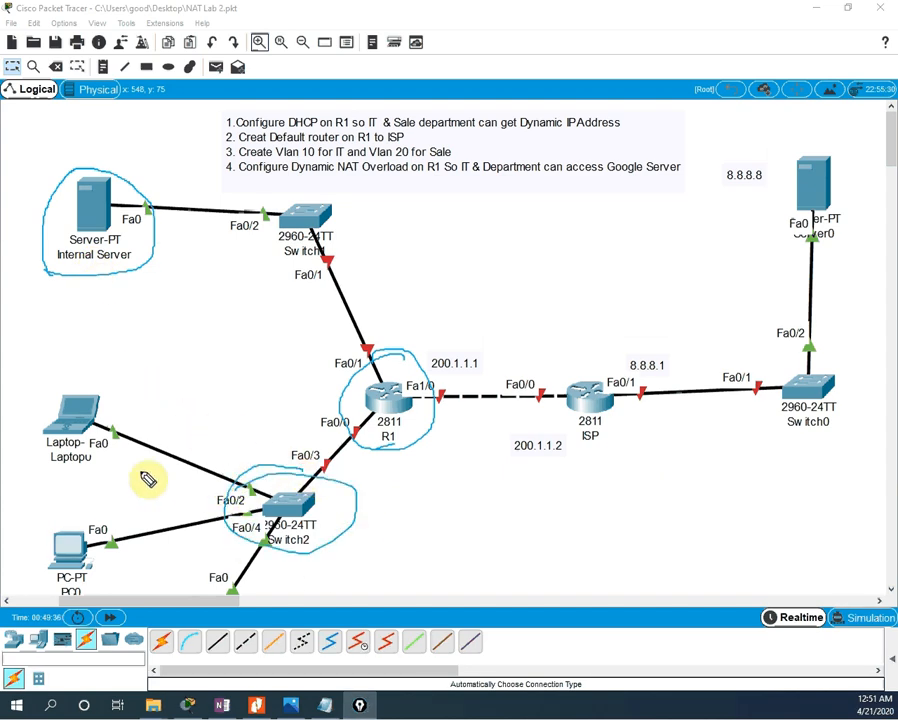
pyautogui.moveTo(54, 473); pyautogui.dragTo(117, 471)
pyautogui.moveTo(110, 558); pyautogui.dragTo(155, 557)
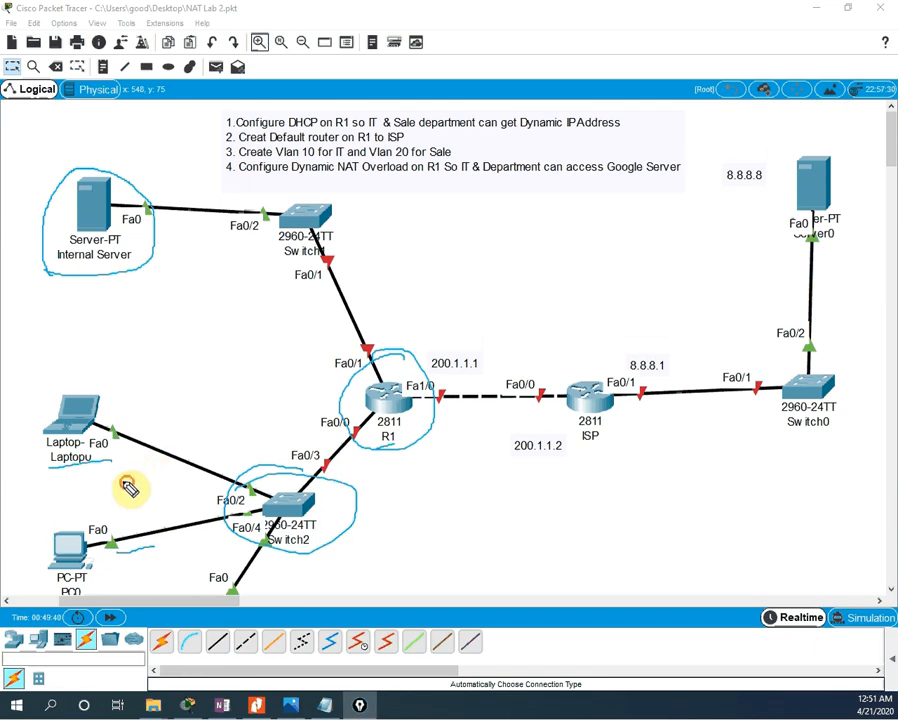
# Step: Handwrite "Sale Depart" beside the laptop and PC group, and "IT" below the internal server
pyautogui.moveTo(124, 484)
pyautogui.mouseDown()
pyautogui.moveTo(115, 512)
pyautogui.moveTo(192, 476)
pyautogui.moveTo(252, 412)
pyautogui.moveTo(258, 430)
pyautogui.moveTo(325, 401)
pyautogui.moveTo(318, 380)
pyautogui.mouseUp()
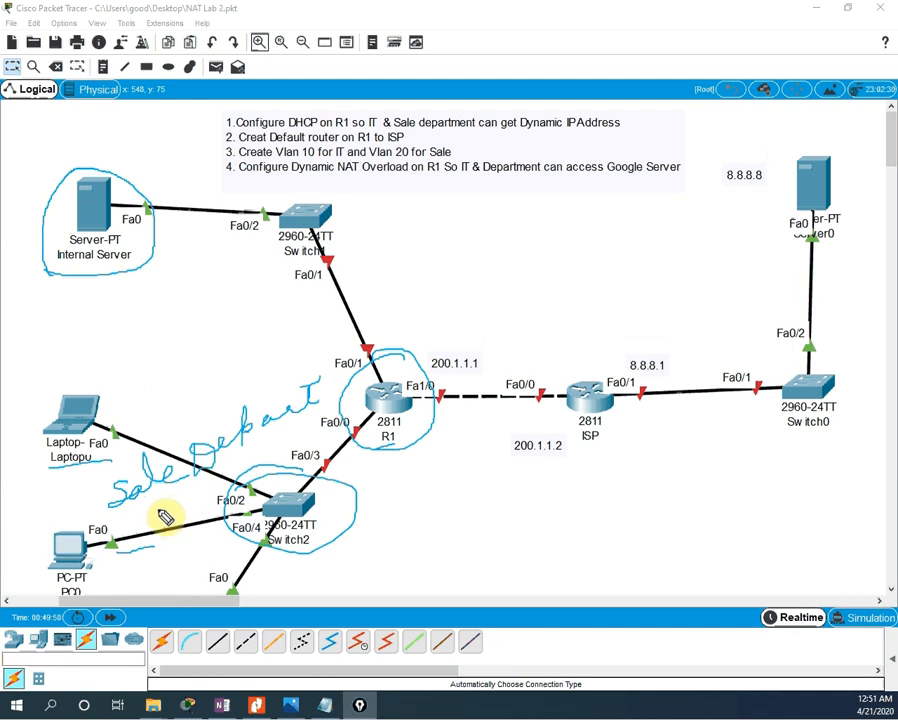
pyautogui.moveTo(157, 505); pyautogui.dragTo(251, 442)
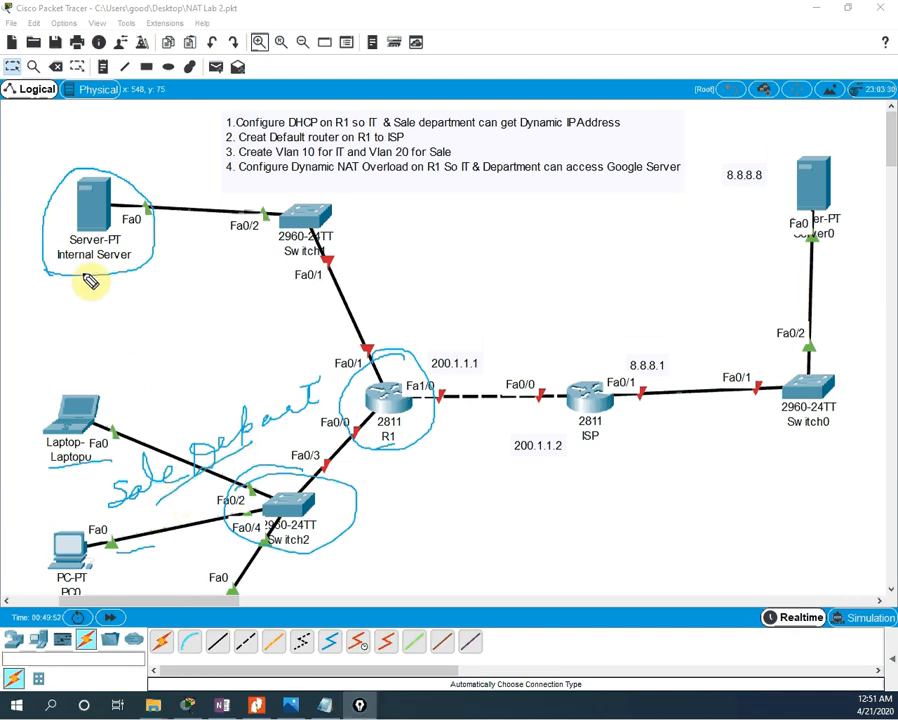
pyautogui.moveTo(93, 283)
pyautogui.mouseDown()
pyautogui.moveTo(93, 302)
pyautogui.moveTo(127, 275)
pyautogui.moveTo(113, 299)
pyautogui.moveTo(148, 259)
pyautogui.moveTo(148, 304)
pyautogui.mouseUp()
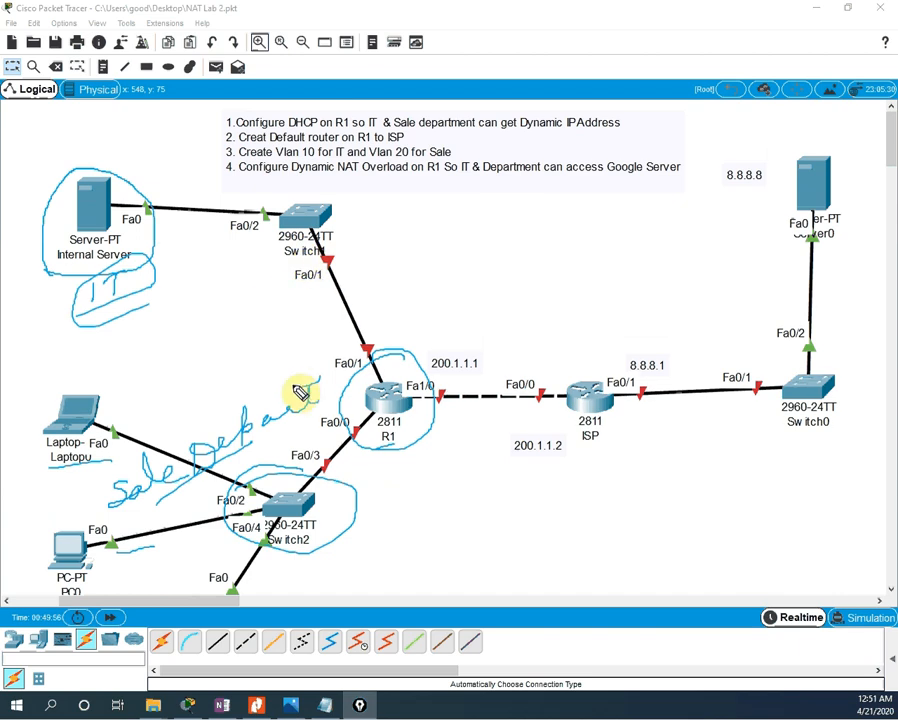
# Step: Circle the ISP router, trace its link to R1, and circle the addresses 200.1.1.1, 200.1.1.2 and 8.8.8.1
pyautogui.moveTo(570, 362)
pyautogui.mouseDown()
pyautogui.moveTo(617, 356)
pyautogui.moveTo(555, 449)
pyautogui.moveTo(577, 366)
pyautogui.mouseUp()
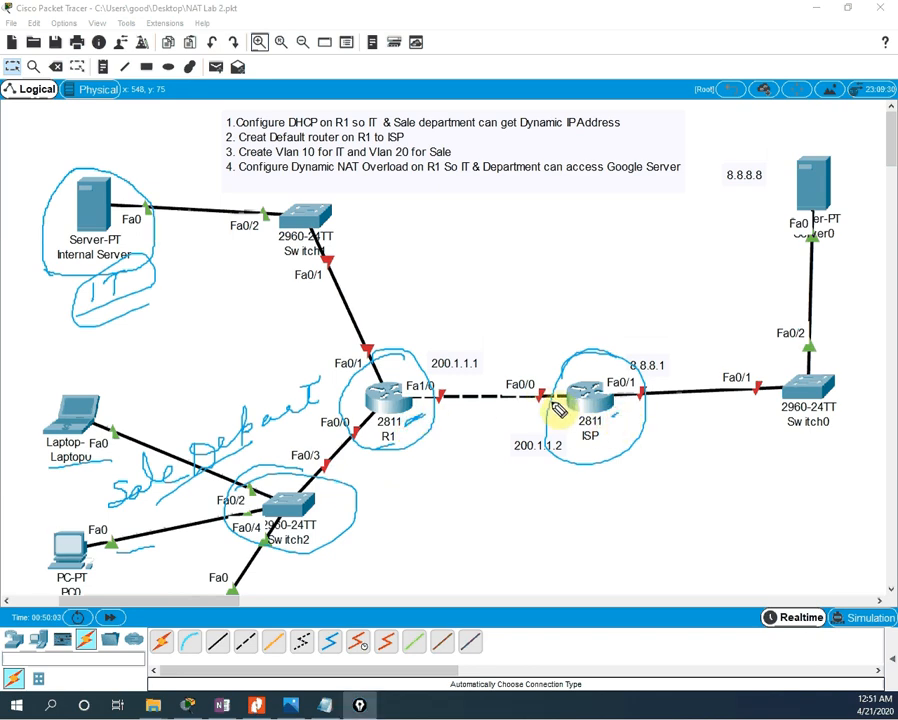
pyautogui.moveTo(570, 398); pyautogui.dragTo(410, 417)
pyautogui.moveTo(500, 345); pyautogui.dragTo(420, 376)
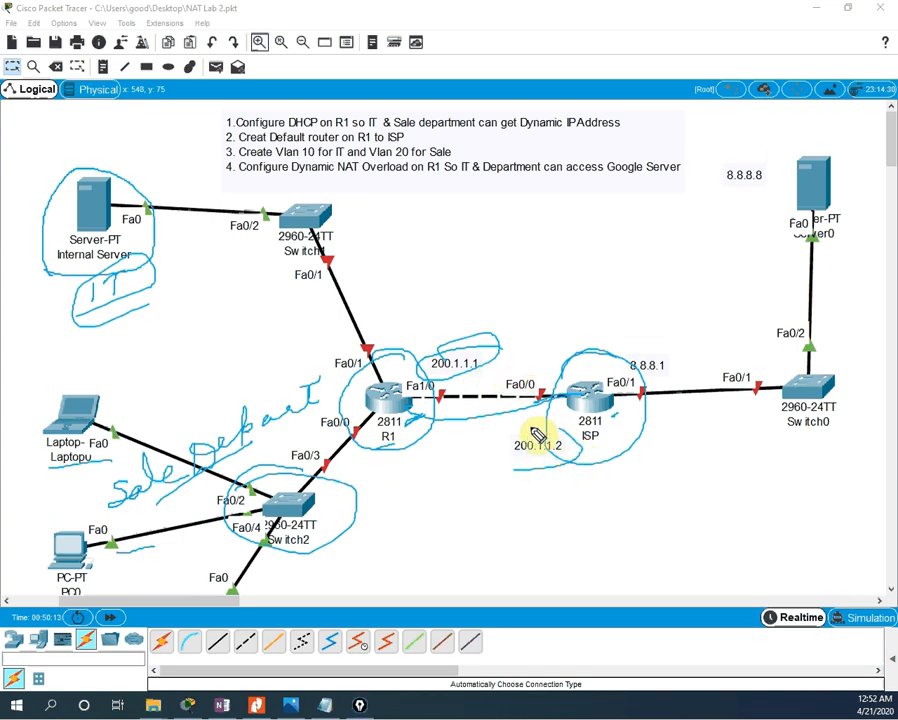
pyautogui.moveTo(537, 435); pyautogui.dragTo(553, 466)
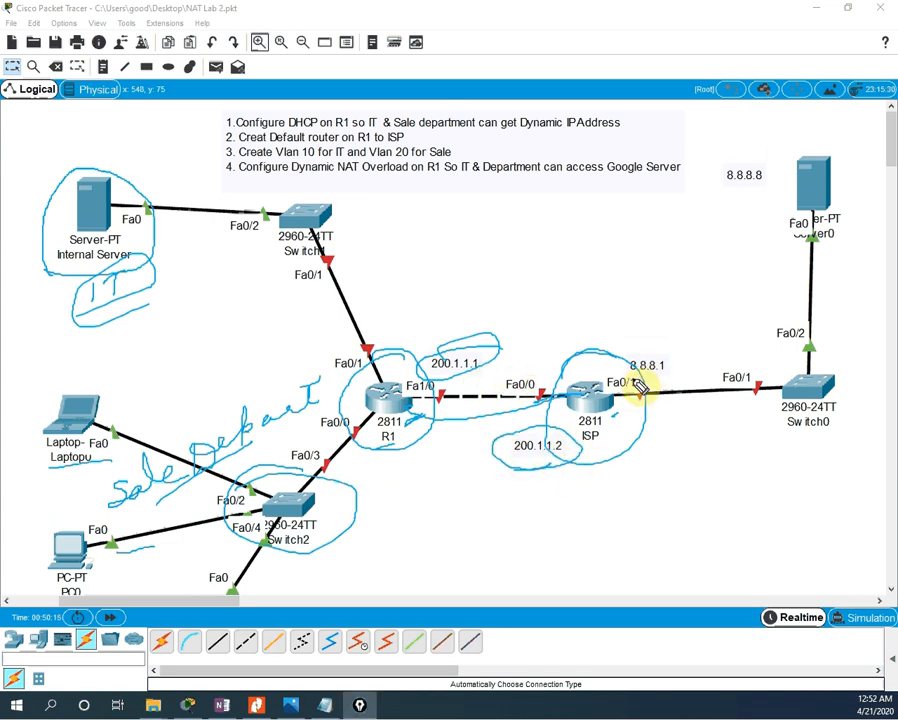
pyautogui.moveTo(640, 388)
pyautogui.mouseDown()
pyautogui.moveTo(632, 378)
pyautogui.moveTo(680, 366)
pyautogui.moveTo(632, 362)
pyautogui.moveTo(658, 373)
pyautogui.mouseUp()
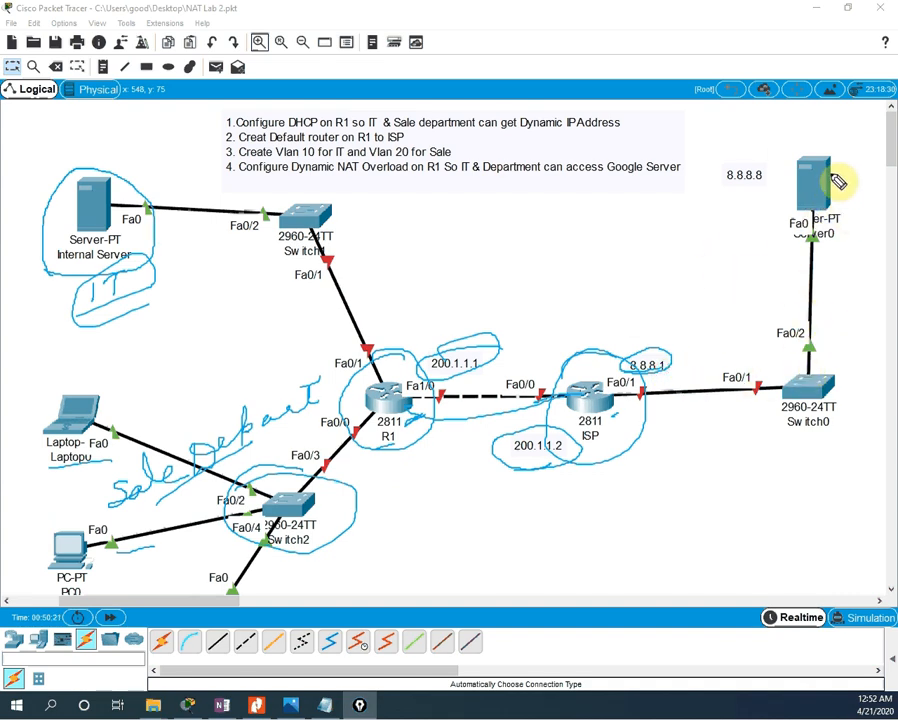
# Step: Circle Server0 and mark its address 8.8.8.8, and clear all pen marks from the screen
pyautogui.moveTo(847, 158)
pyautogui.mouseDown()
pyautogui.moveTo(781, 144)
pyautogui.moveTo(728, 174)
pyautogui.moveTo(744, 256)
pyautogui.moveTo(845, 257)
pyautogui.moveTo(834, 137)
pyautogui.moveTo(795, 146)
pyautogui.mouseUp()
pyautogui.moveTo(728, 199)
pyautogui.mouseDown()
pyautogui.moveTo(797, 183)
pyautogui.moveTo(751, 214)
pyautogui.moveTo(798, 204)
pyautogui.mouseUp()
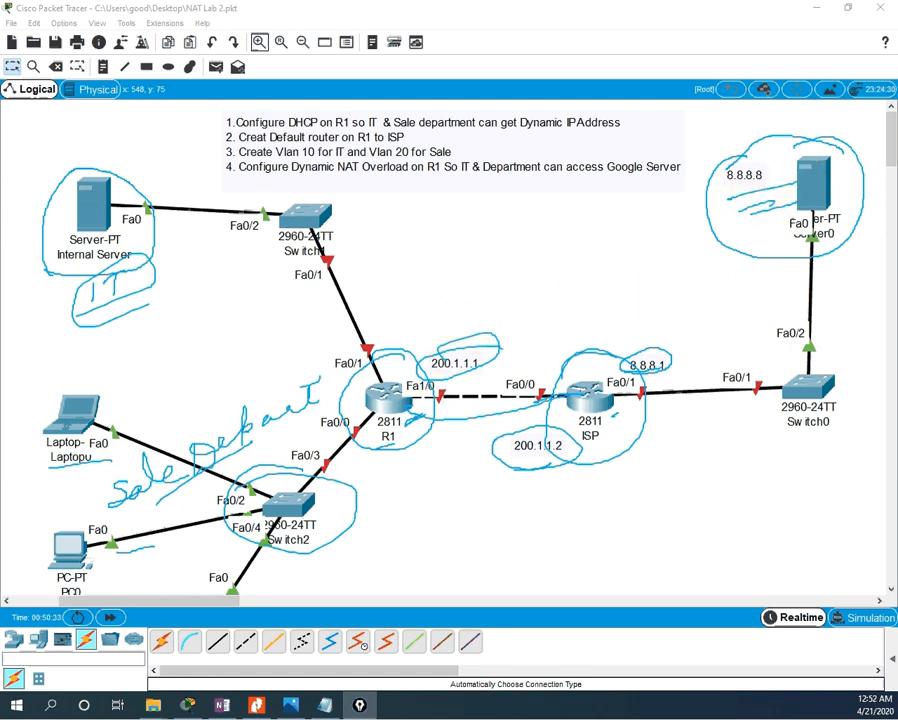
pyautogui.press('Escape')
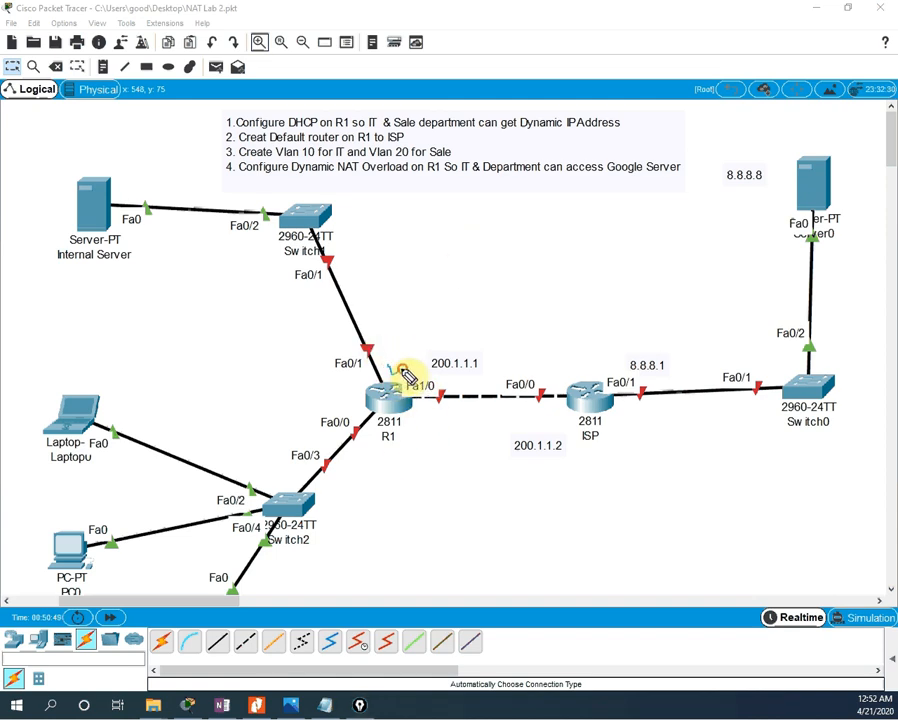
# Step: Handwrite an underlined "DHCP" note with an arrow to R1, and tick the first task in the list
pyautogui.moveTo(394, 376)
pyautogui.mouseDown()
pyautogui.moveTo(432, 287)
pyautogui.moveTo(468, 253)
pyautogui.moveTo(479, 270)
pyautogui.mouseUp()
pyautogui.moveTo(480, 254)
pyautogui.mouseDown()
pyautogui.moveTo(479, 270)
pyautogui.moveTo(499, 262)
pyautogui.mouseUp()
pyautogui.moveTo(506, 243); pyautogui.dragTo(507, 259)
pyautogui.moveTo(499, 254)
pyautogui.mouseDown()
pyautogui.moveTo(526, 264)
pyautogui.moveTo(532, 250)
pyautogui.mouseUp()
pyautogui.moveTo(531, 229); pyautogui.dragTo(533, 240)
pyautogui.moveTo(468, 304); pyautogui.dragTo(563, 266)
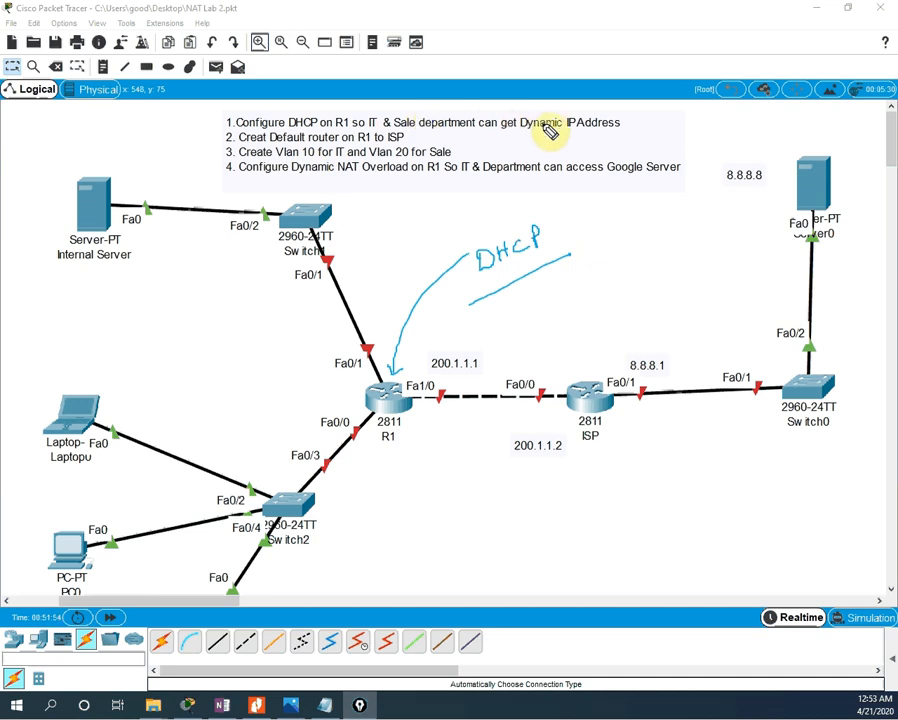
pyautogui.moveTo(633, 121); pyautogui.dragTo(659, 112)
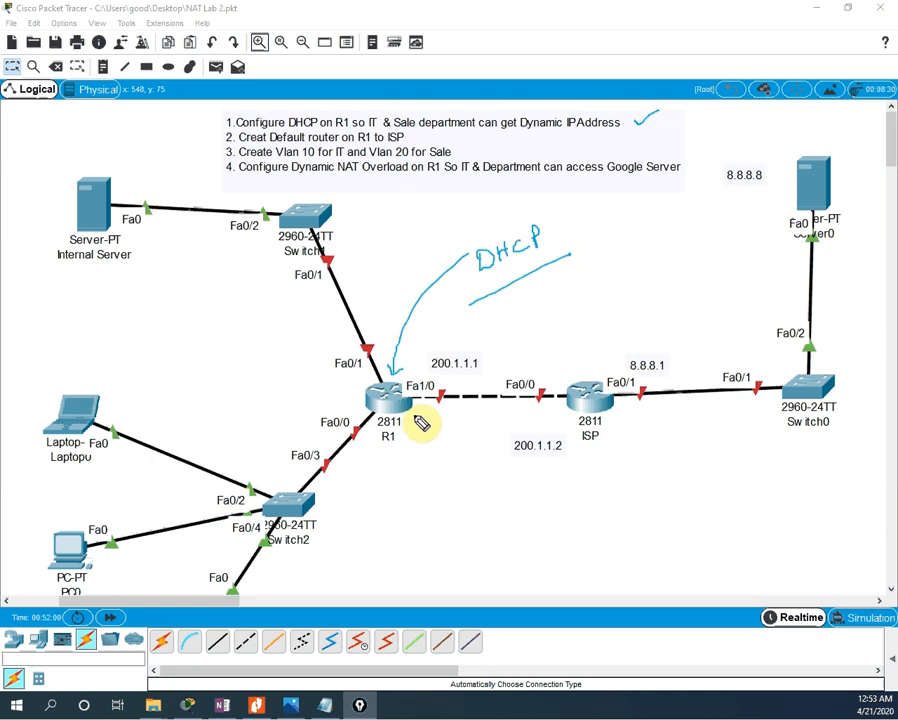
# Step: Circle R1, draw an arrow towards ISP, and handwrite the default route "IP route 0.0.0.0 0.0.0.0 200.1.1.2" below the routers
pyautogui.moveTo(418, 421)
pyautogui.mouseDown()
pyautogui.moveTo(386, 452)
pyautogui.moveTo(402, 424)
pyautogui.moveTo(540, 414)
pyautogui.mouseUp()
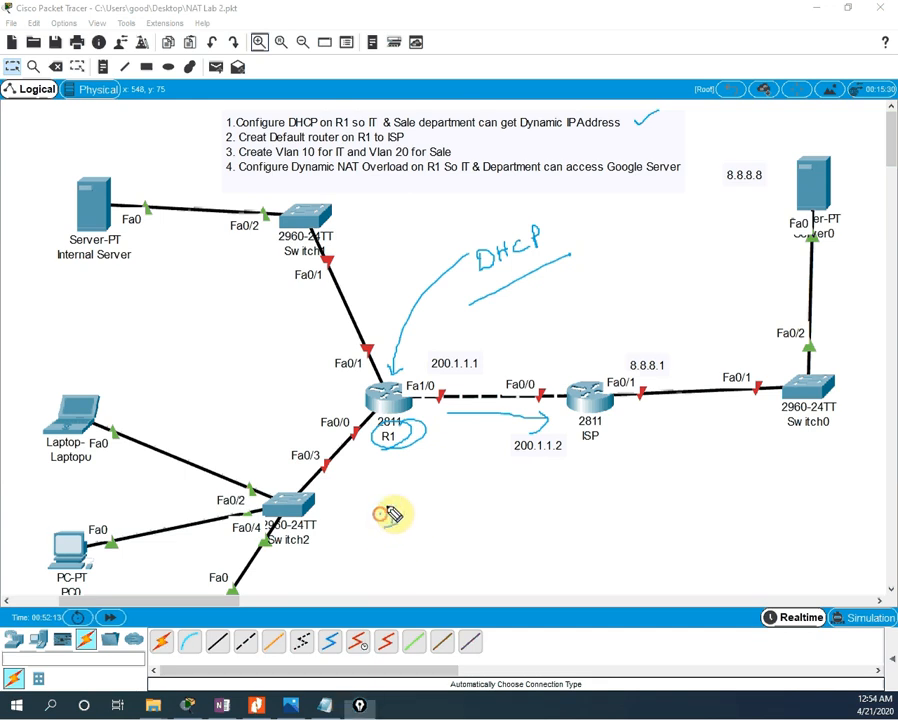
pyautogui.moveTo(388, 505)
pyautogui.mouseDown()
pyautogui.moveTo(384, 526)
pyautogui.moveTo(408, 510)
pyautogui.mouseUp()
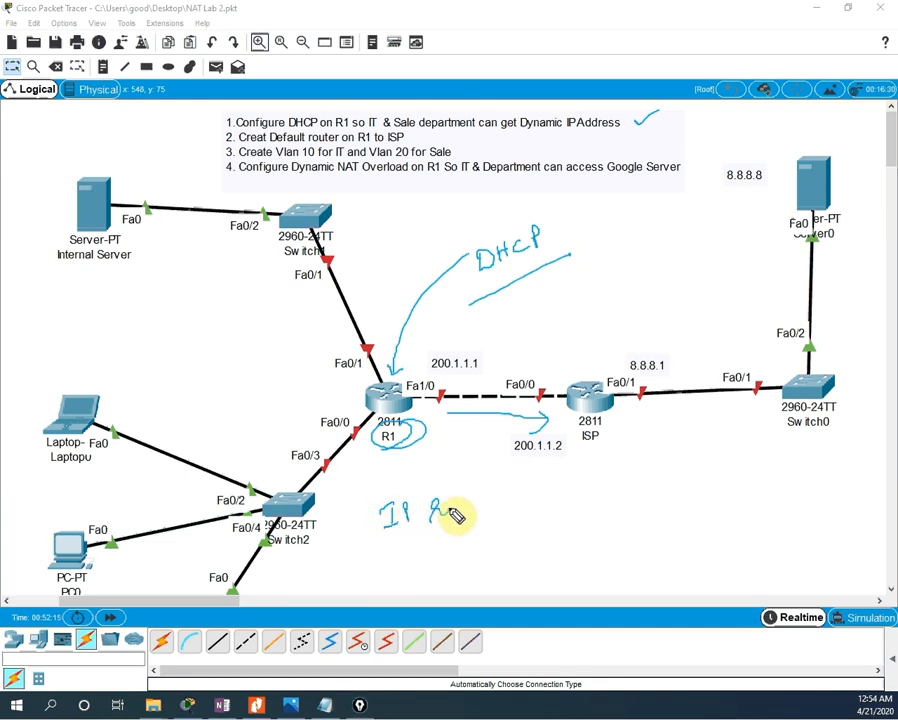
pyautogui.moveTo(467, 514)
pyautogui.mouseDown()
pyautogui.moveTo(481, 487)
pyautogui.moveTo(501, 495)
pyautogui.moveTo(495, 481)
pyautogui.moveTo(546, 487)
pyautogui.moveTo(580, 467)
pyautogui.moveTo(706, 470)
pyautogui.moveTo(714, 458)
pyautogui.mouseUp()
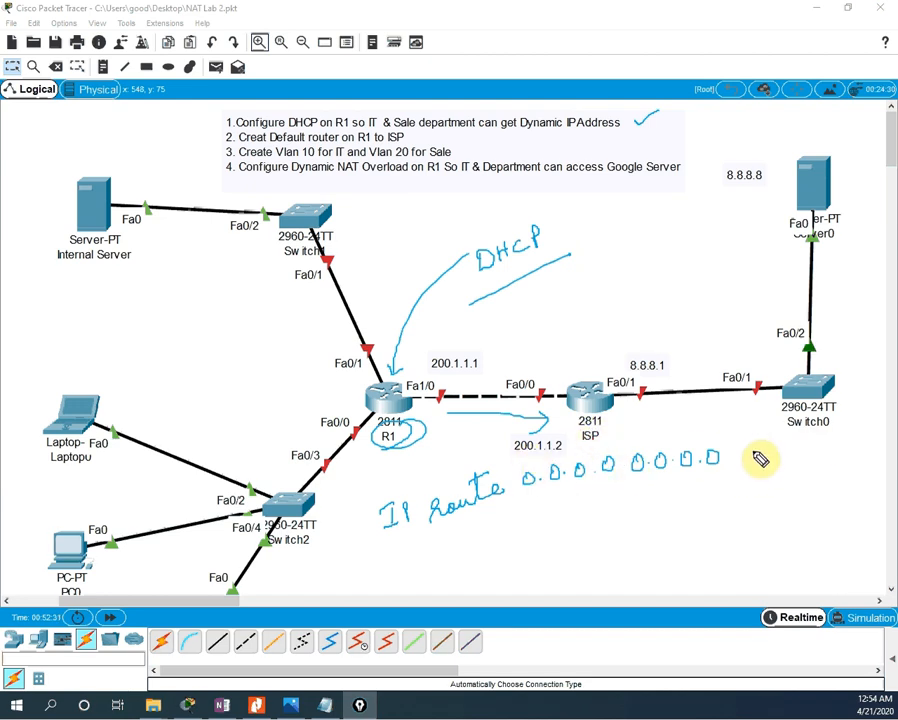
pyautogui.moveTo(749, 451)
pyautogui.mouseDown()
pyautogui.moveTo(763, 461)
pyautogui.moveTo(776, 450)
pyautogui.moveTo(857, 455)
pyautogui.mouseUp()
pyautogui.click(792, 458)
pyautogui.click(812, 454)
pyautogui.click(836, 455)
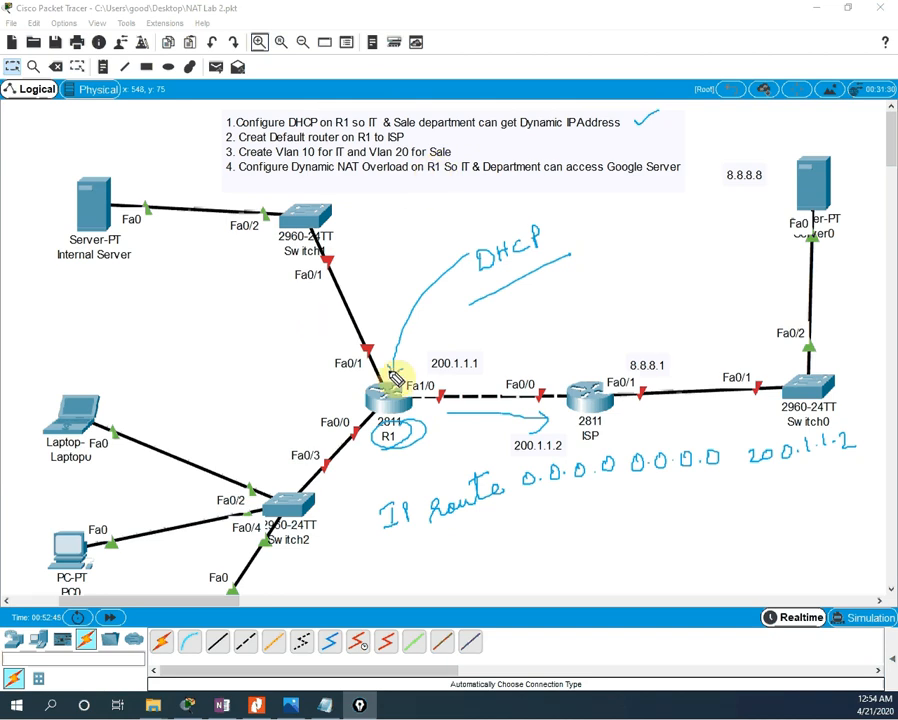
# Step: Handwrite "VLAN 10 name IT" and "VLAN 20 name 20" with a line to R1, and circle the host-facing ports on both local switches
pyautogui.moveTo(547, 325)
pyautogui.mouseDown()
pyautogui.moveTo(633, 293)
pyautogui.moveTo(649, 276)
pyautogui.moveTo(649, 290)
pyautogui.mouseUp()
pyautogui.moveTo(656, 277); pyautogui.dragTo(657, 287)
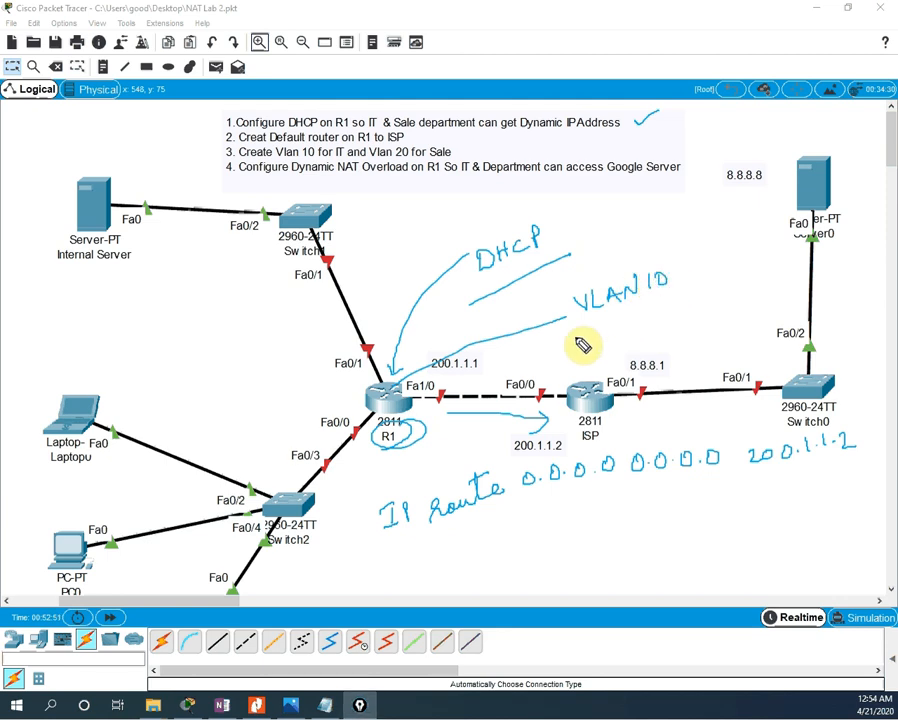
pyautogui.moveTo(578, 331); pyautogui.dragTo(645, 322)
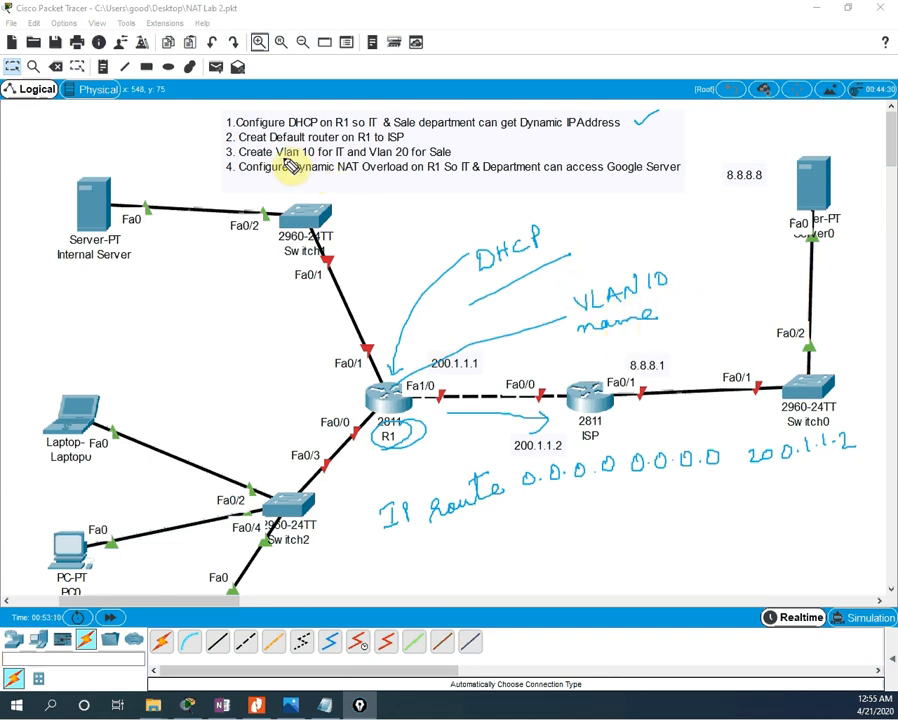
pyautogui.moveTo(276, 157); pyautogui.dragTo(345, 156)
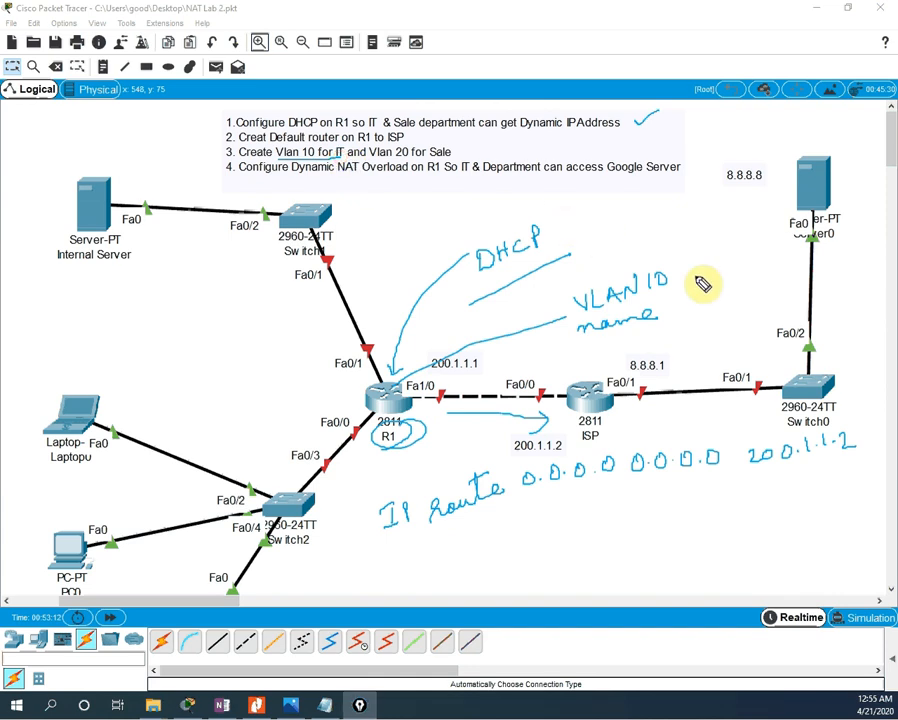
pyautogui.moveTo(662, 300); pyautogui.dragTo(660, 318)
pyautogui.moveTo(670, 298); pyautogui.dragTo(690, 295)
pyautogui.moveTo(680, 297)
pyautogui.mouseDown()
pyautogui.moveTo(678, 318)
pyautogui.moveTo(640, 338)
pyautogui.moveTo(699, 330)
pyautogui.moveTo(703, 319)
pyautogui.mouseUp()
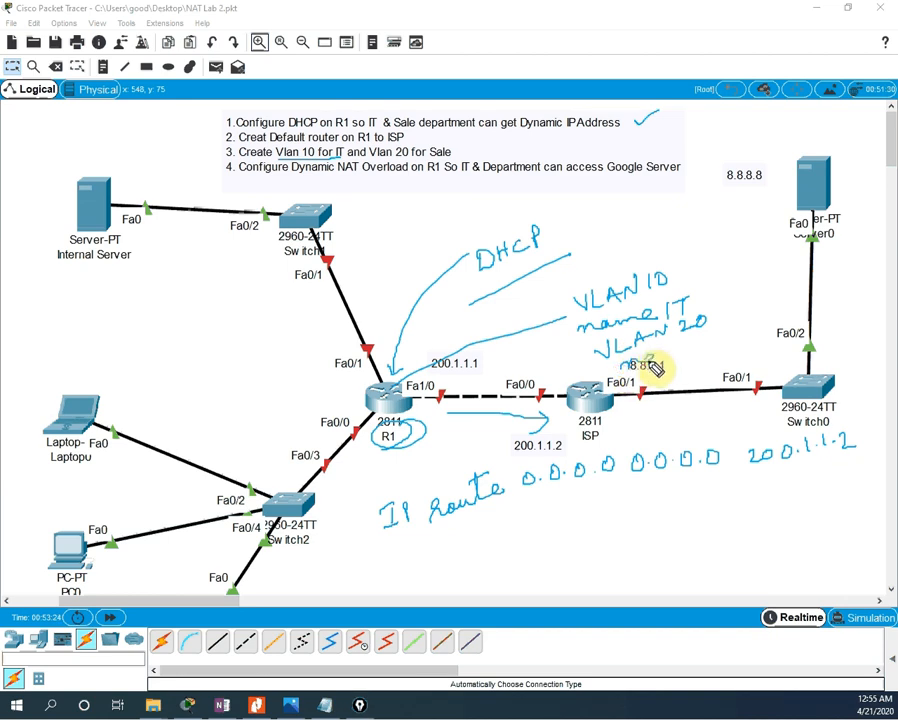
pyautogui.moveTo(672, 353); pyautogui.dragTo(707, 348)
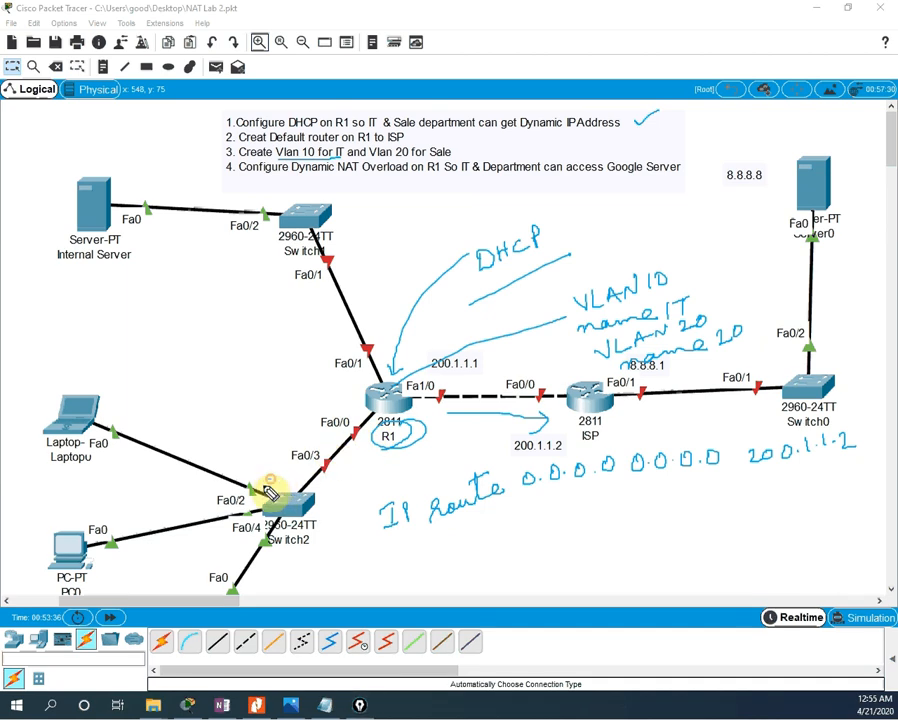
pyautogui.moveTo(265, 479)
pyautogui.mouseDown()
pyautogui.moveTo(247, 514)
pyautogui.moveTo(254, 506)
pyautogui.moveTo(270, 545)
pyautogui.moveTo(270, 536)
pyautogui.mouseUp()
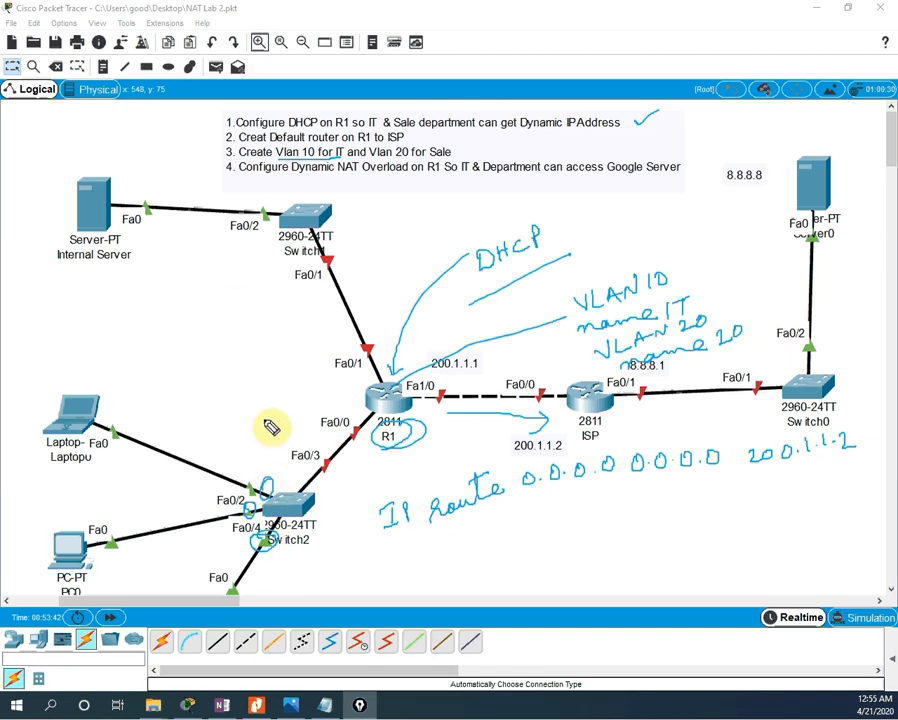
pyautogui.moveTo(240, 216)
pyautogui.mouseDown()
pyautogui.moveTo(240, 236)
pyautogui.moveTo(248, 205)
pyautogui.mouseUp()
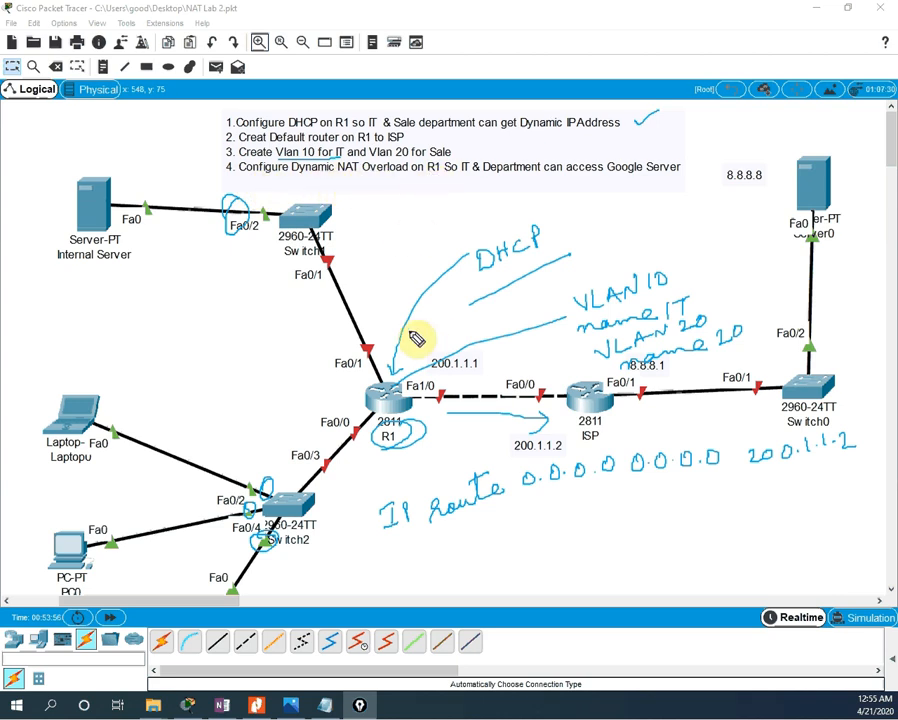
# Step: Link a "NAT over" note to R1, mark the 8.8.8.8 server, internal server and laptop, and clear the pen marks
pyautogui.moveTo(384, 390)
pyautogui.mouseDown()
pyautogui.moveTo(428, 236)
pyautogui.moveTo(474, 224)
pyautogui.moveTo(502, 232)
pyautogui.moveTo(556, 209)
pyautogui.mouseUp()
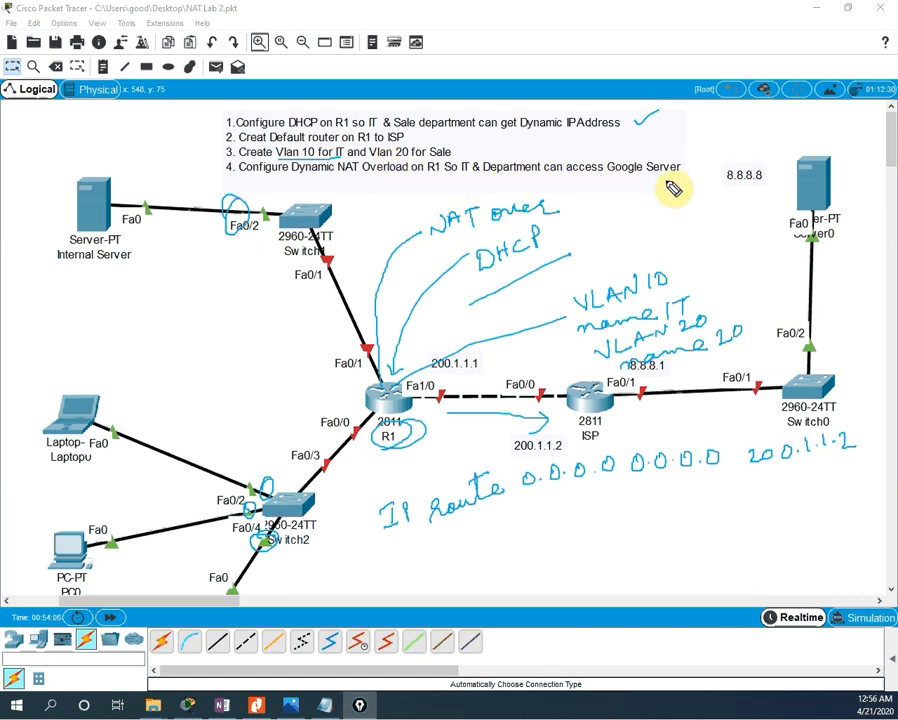
pyautogui.moveTo(846, 176)
pyautogui.mouseDown()
pyautogui.moveTo(724, 216)
pyautogui.moveTo(860, 207)
pyautogui.mouseUp()
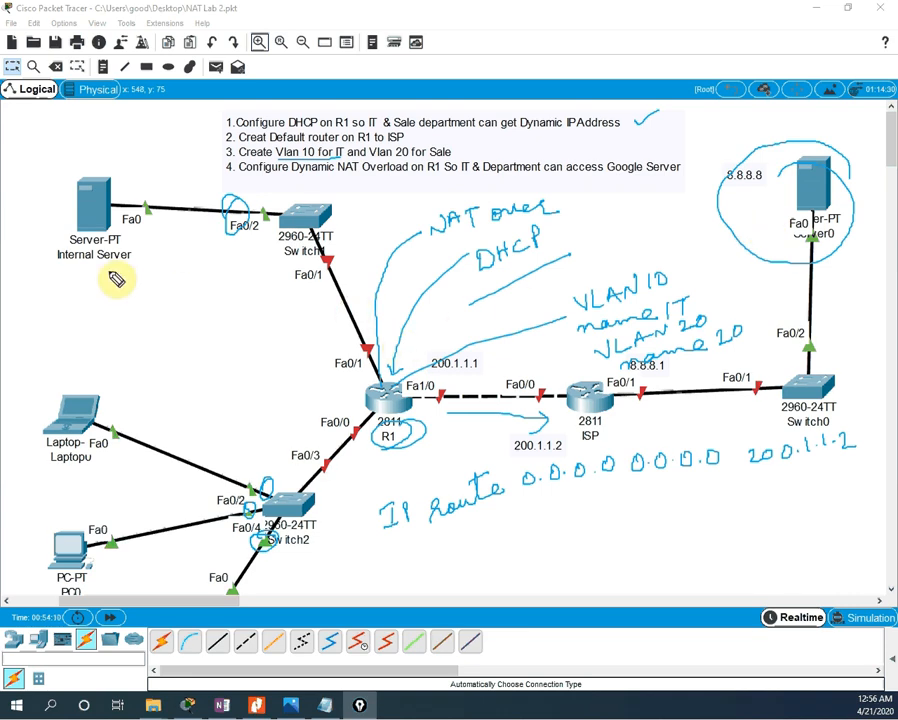
pyautogui.moveTo(56, 278); pyautogui.dragTo(176, 234)
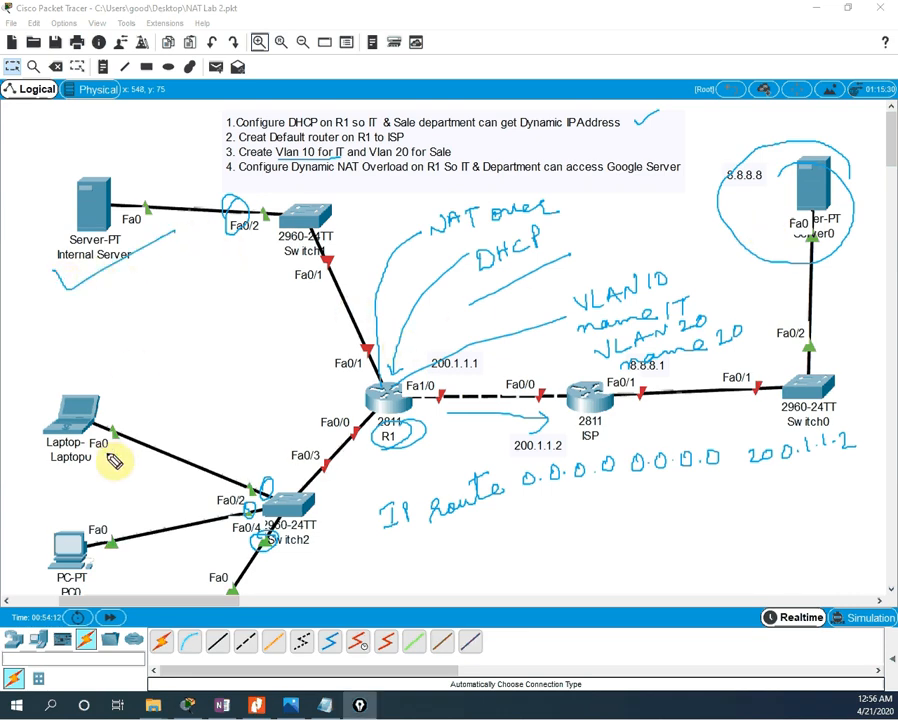
pyautogui.moveTo(156, 400)
pyautogui.mouseDown()
pyautogui.moveTo(114, 510)
pyautogui.moveTo(156, 366)
pyautogui.mouseUp()
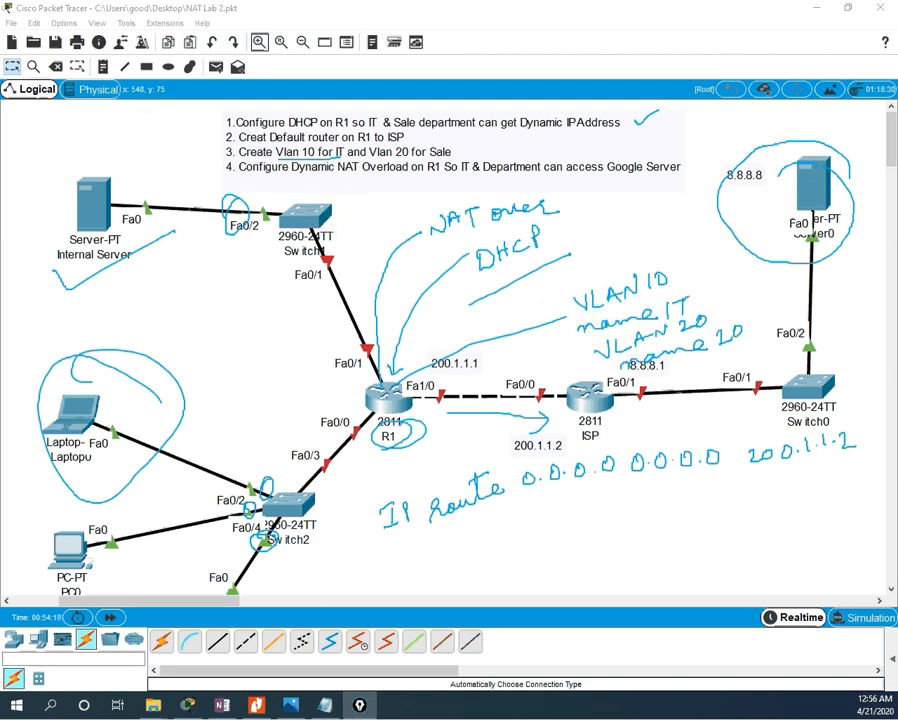
pyautogui.click(3, 163)
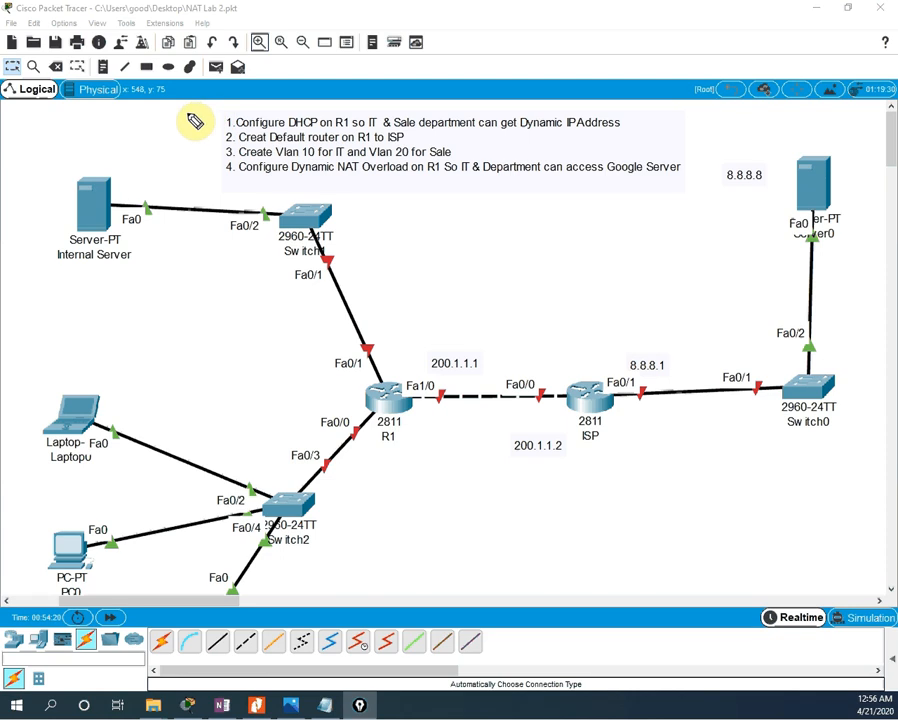
# Step: Add a PC below the internal server and cable it to Switch1 using the automatic connection type
pyautogui.click(38, 640)
pyautogui.click(160, 639)
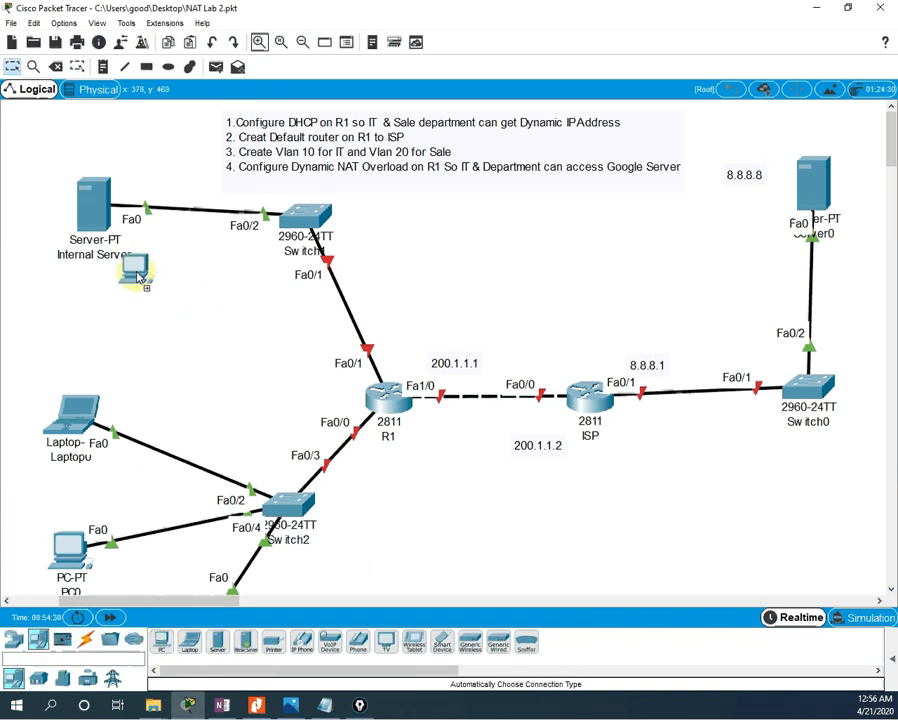
pyautogui.click(57, 309)
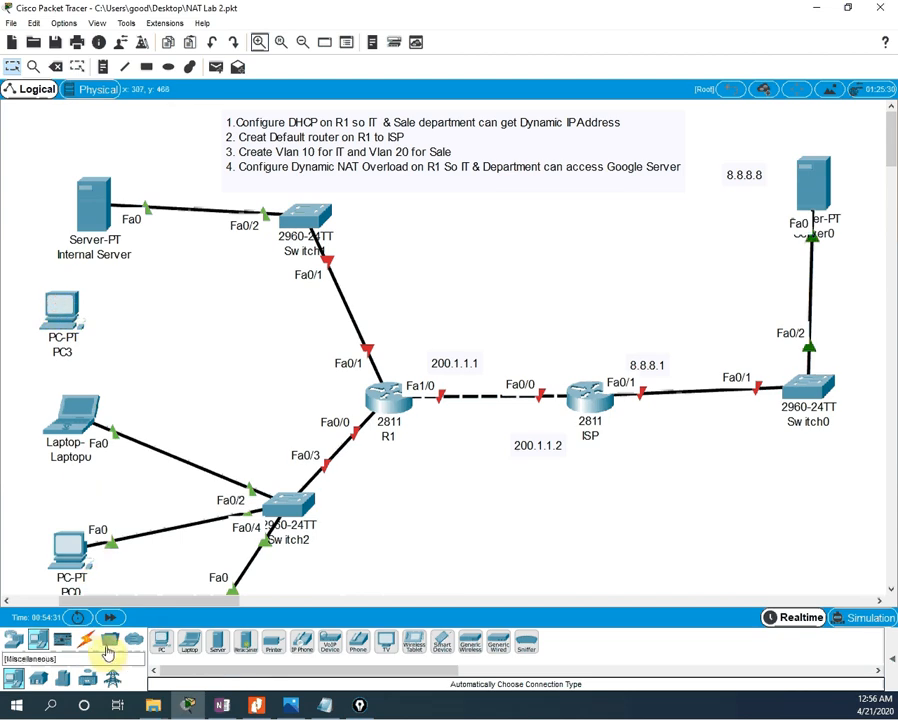
pyautogui.click(85, 643)
pyautogui.click(161, 641)
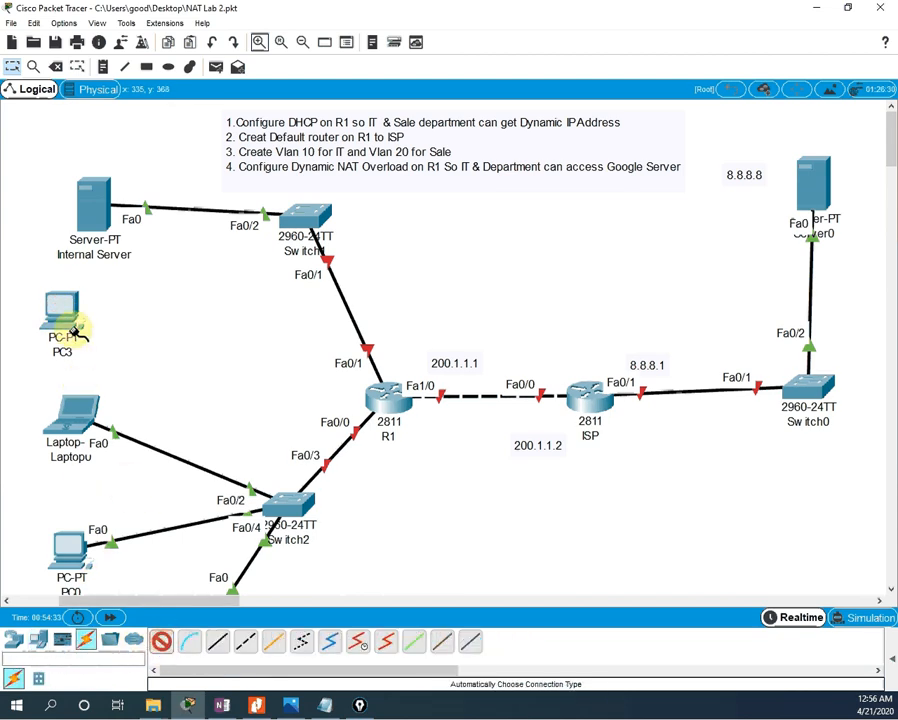
pyautogui.click(292, 222)
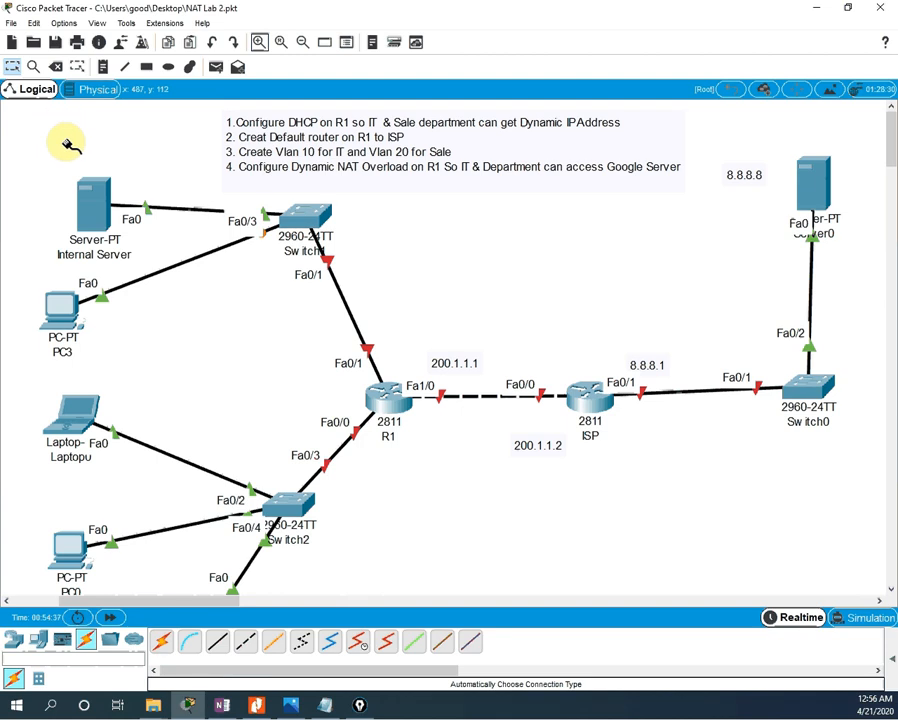
pyautogui.click(14, 69)
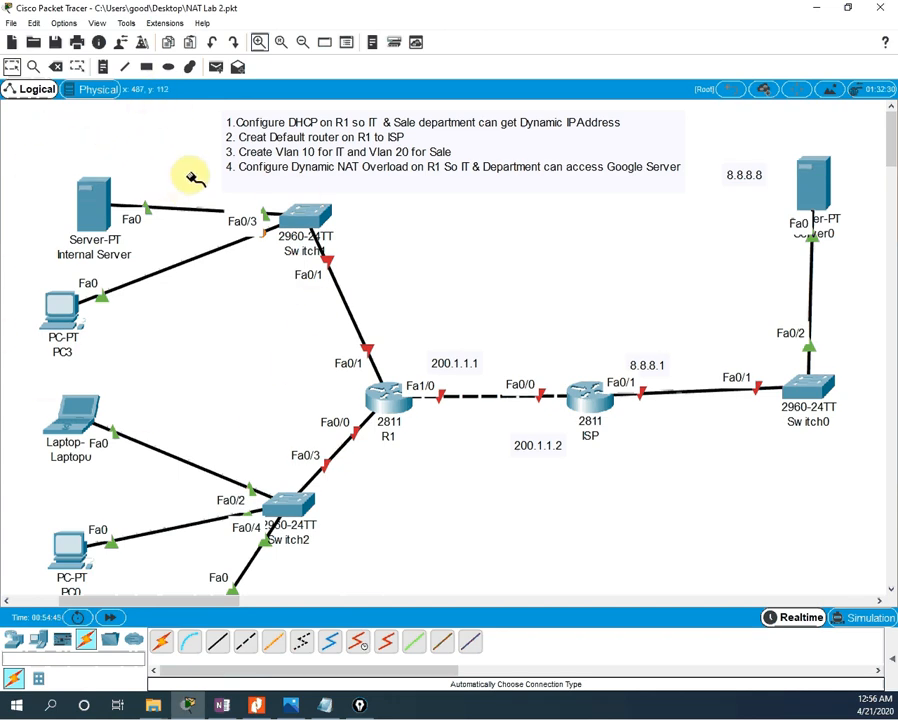
# Step: Draw a rectangle filled with lime green around the internal server, the new PC and Switch1
pyautogui.click(147, 68)
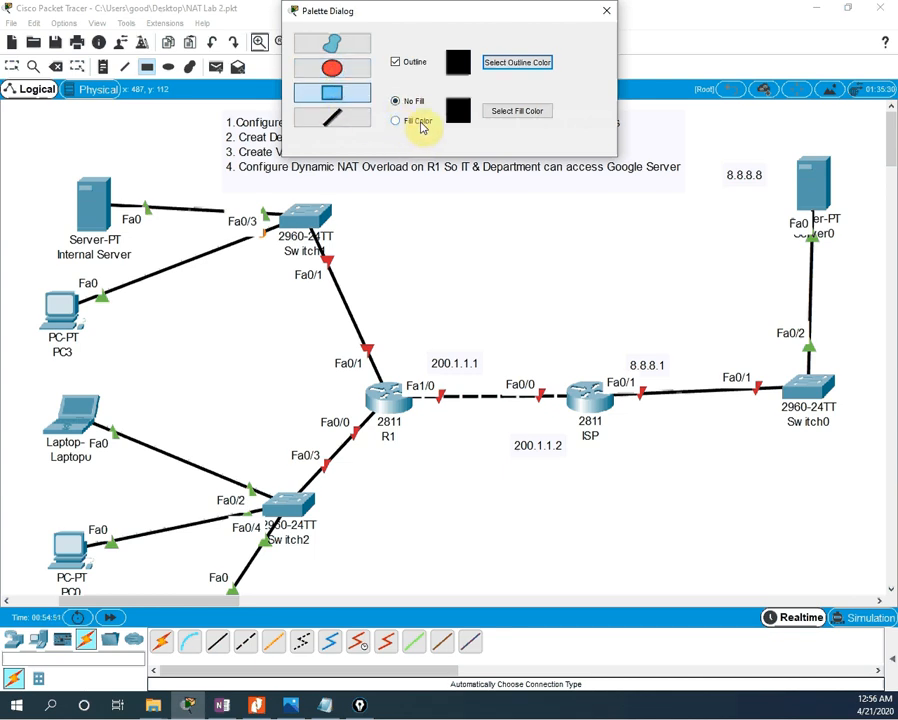
pyautogui.click(420, 122)
pyautogui.click(490, 113)
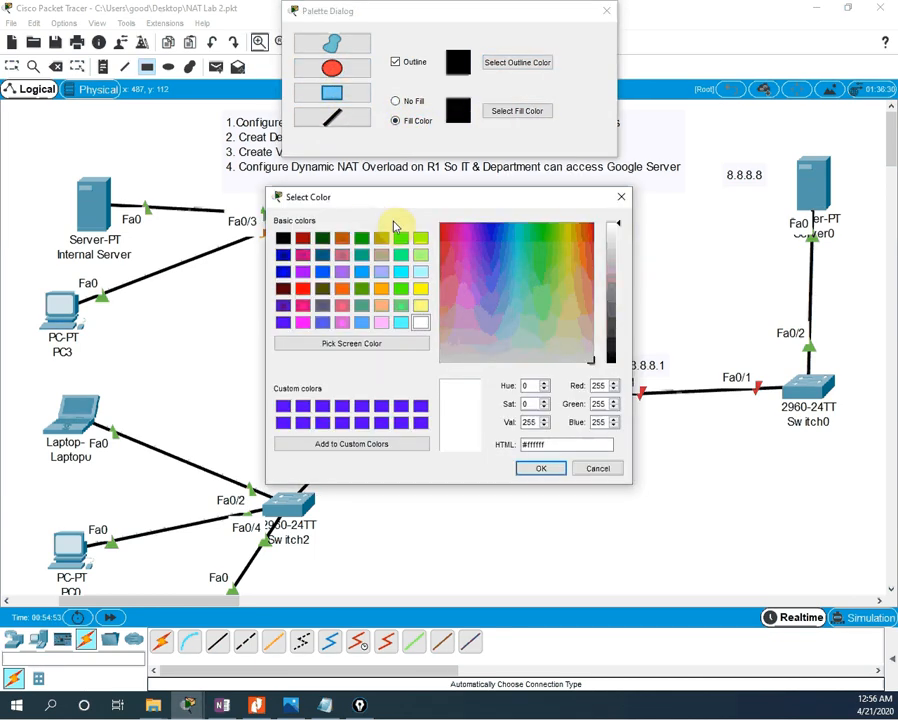
pyautogui.click(422, 239)
pyautogui.click(545, 470)
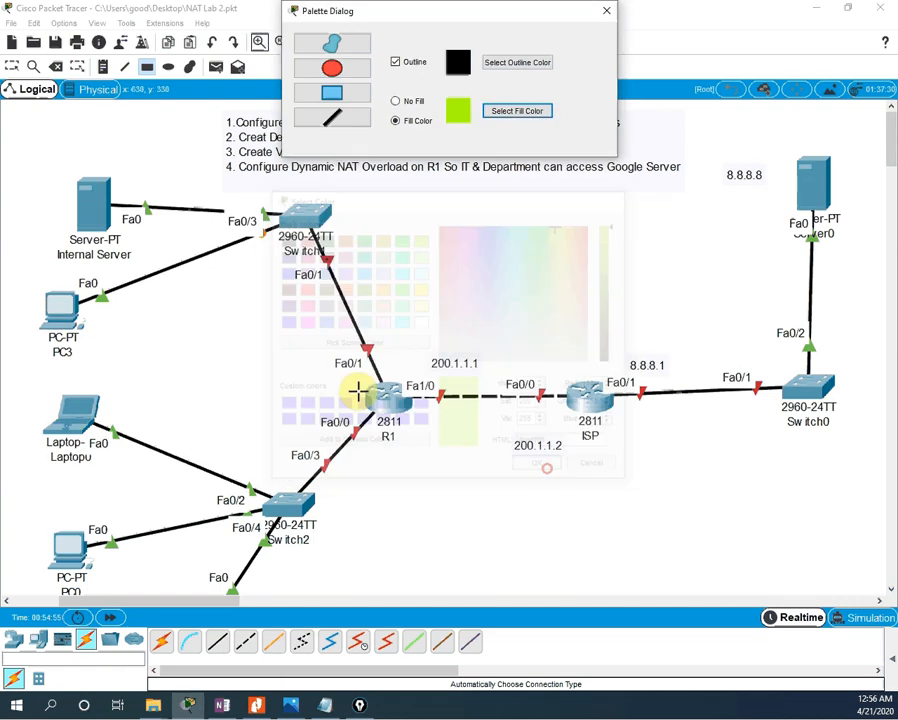
pyautogui.moveTo(23, 152); pyautogui.dragTo(411, 362)
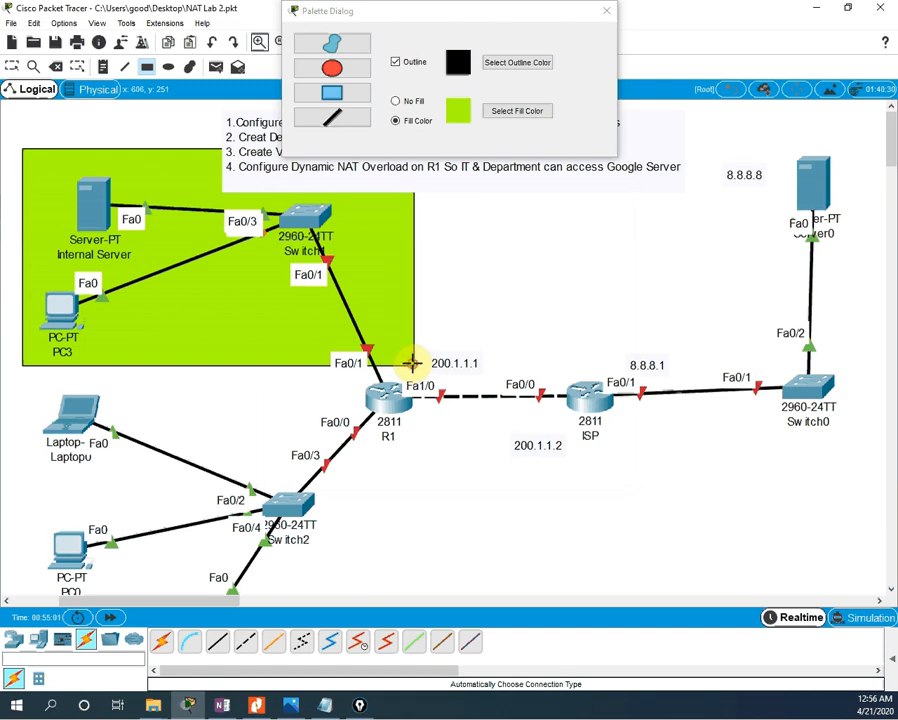
# Step: Draw a rectangle filled with light blue #aaffff around the laptop, PC0, PC1 and Switch2, and close the drawing palette
pyautogui.click(514, 113)
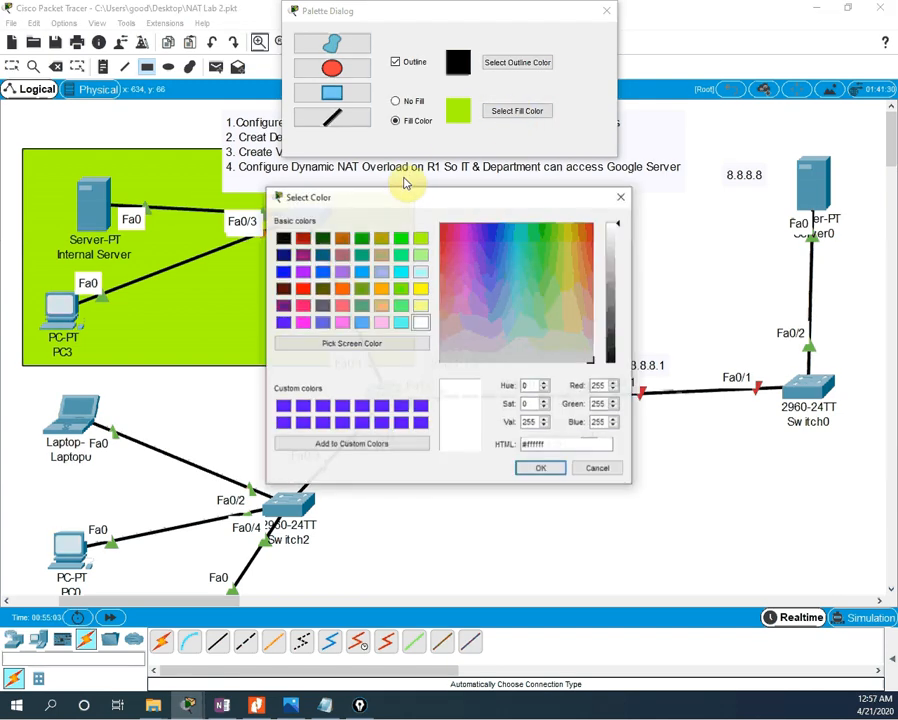
pyautogui.click(419, 271)
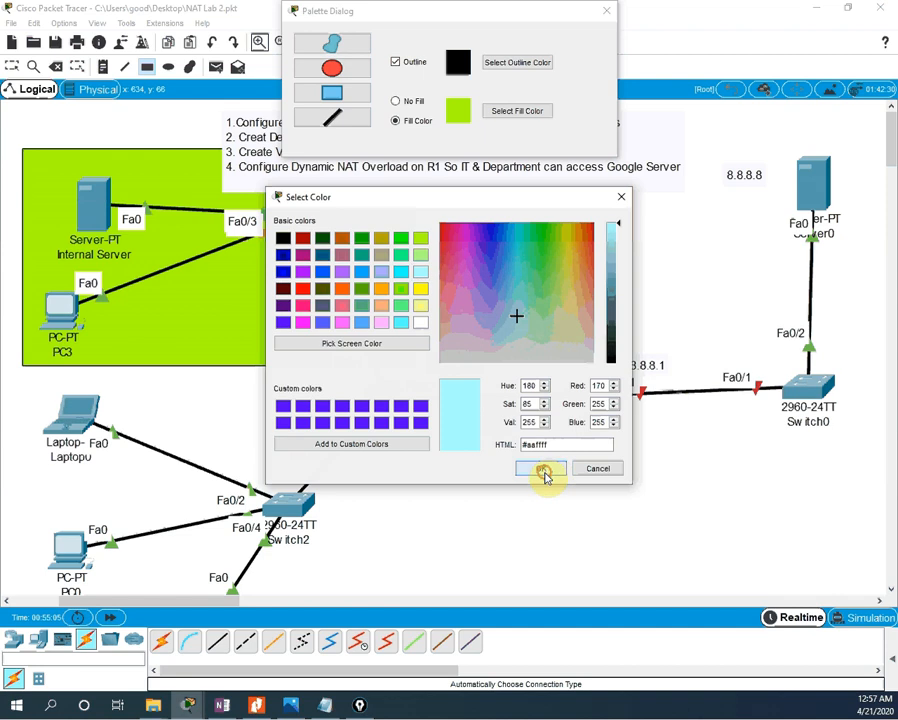
pyautogui.click(541, 470)
pyautogui.scroll(-1, 685, 472)
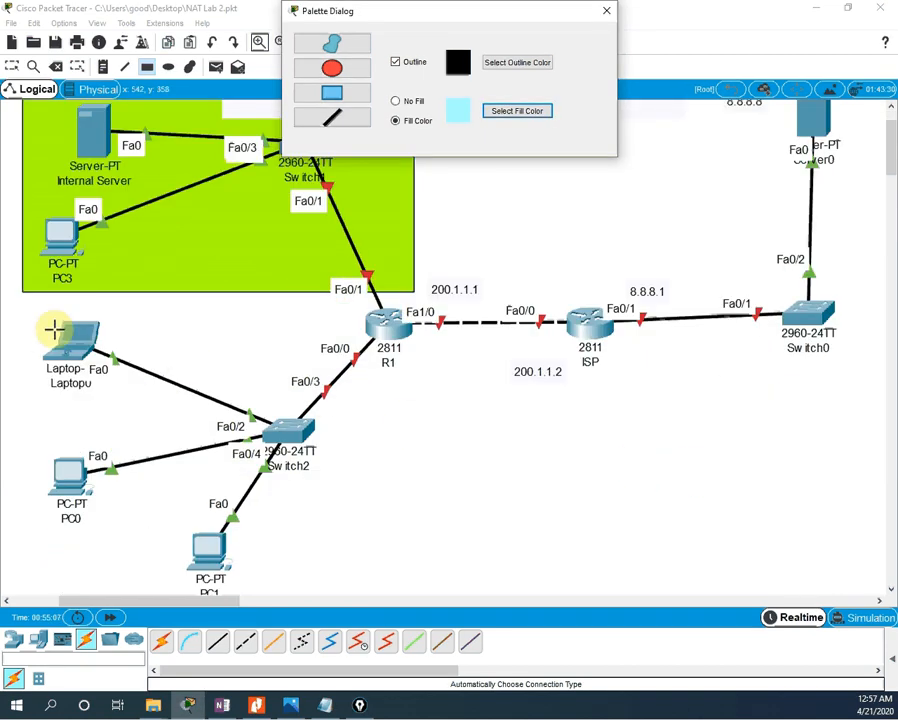
pyautogui.moveTo(27, 311); pyautogui.dragTo(356, 604)
pyautogui.scroll(-1, 415, 543)
pyautogui.scroll(1, 450, 450)
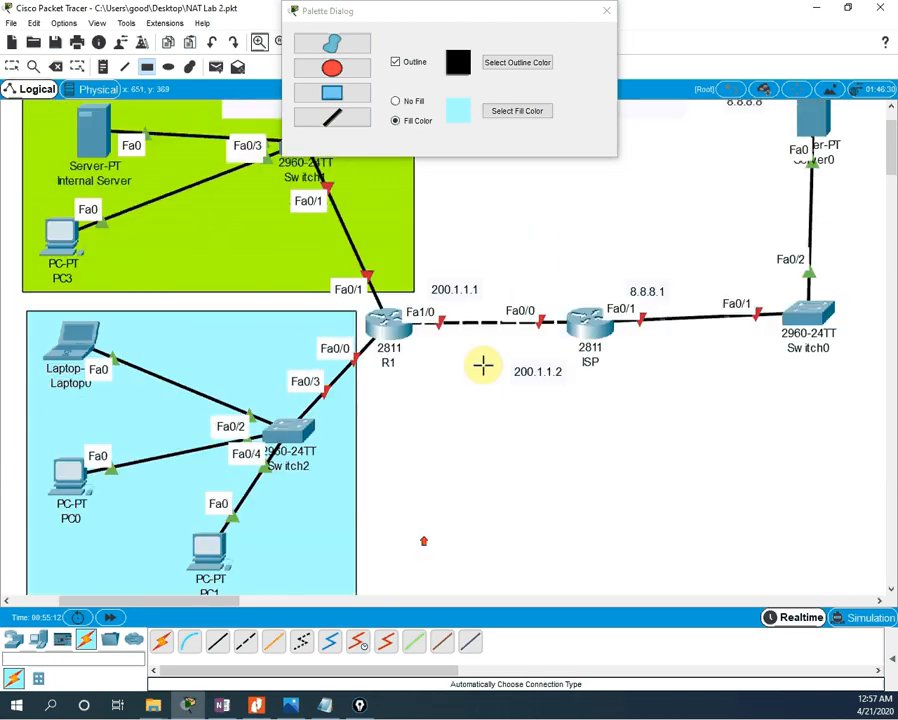
pyautogui.click(606, 10)
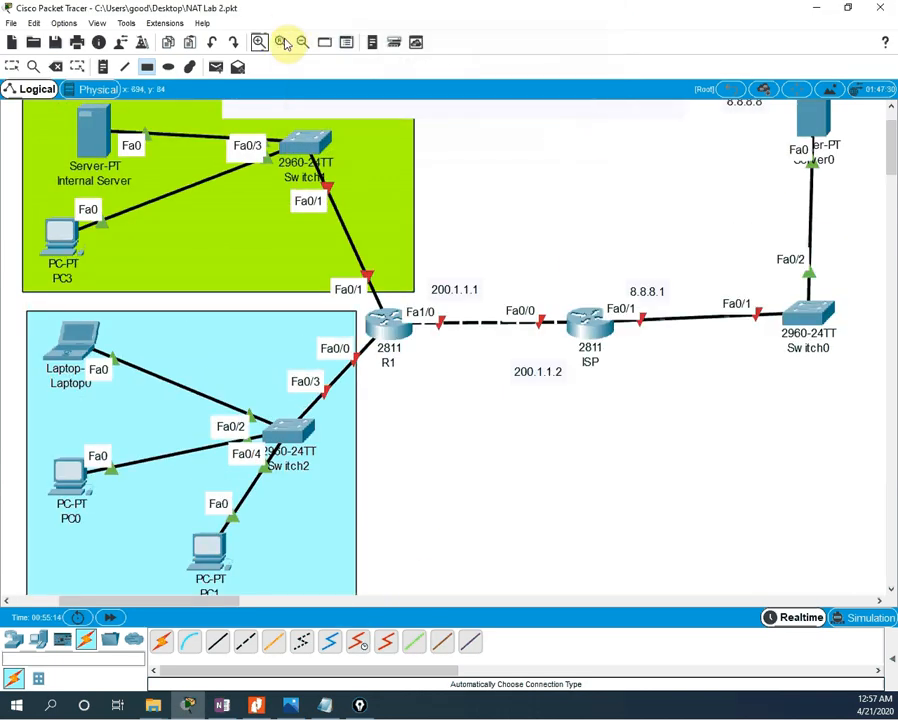
# Step: Shift the four-line task list note slightly up and away from the internal server in the green area
pyautogui.click(302, 41)
pyautogui.click(302, 41)
pyautogui.scroll(1, 524, 233)
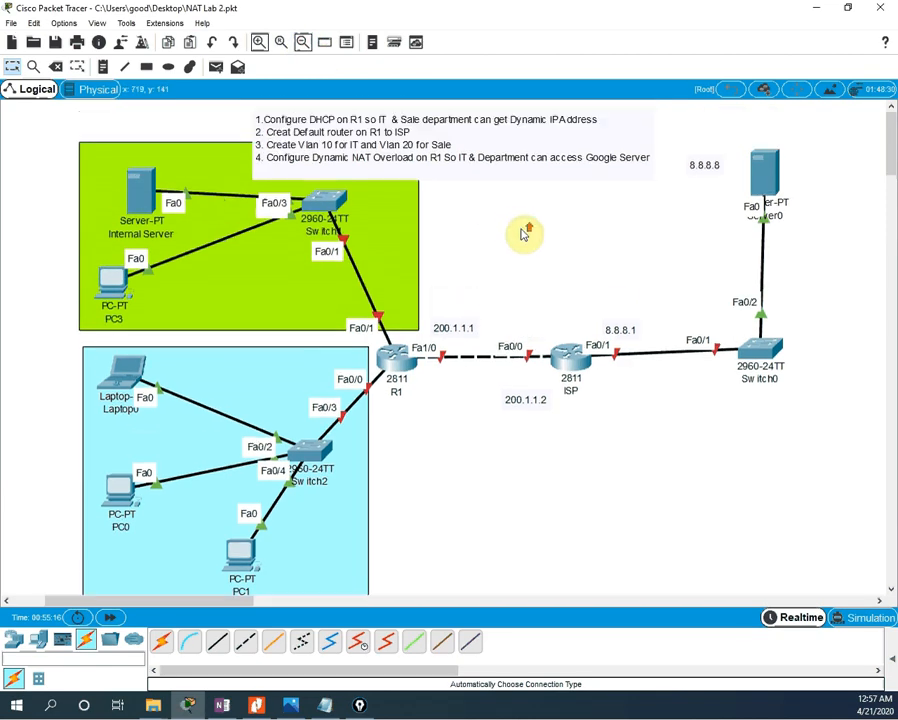
pyautogui.moveTo(372, 134); pyautogui.dragTo(410, 96)
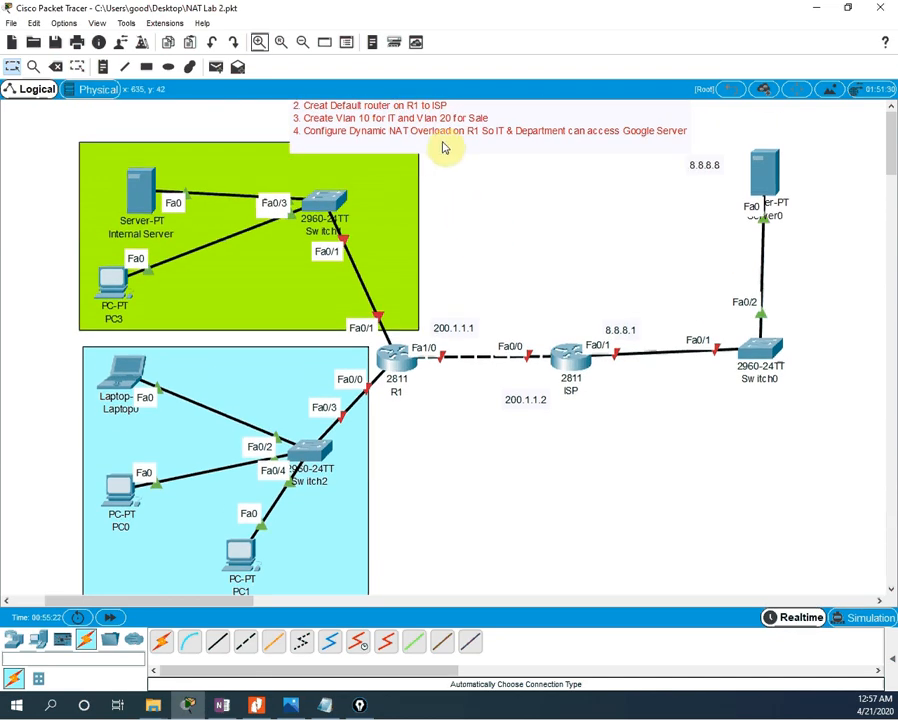
pyautogui.moveTo(536, 124); pyautogui.dragTo(536, 138)
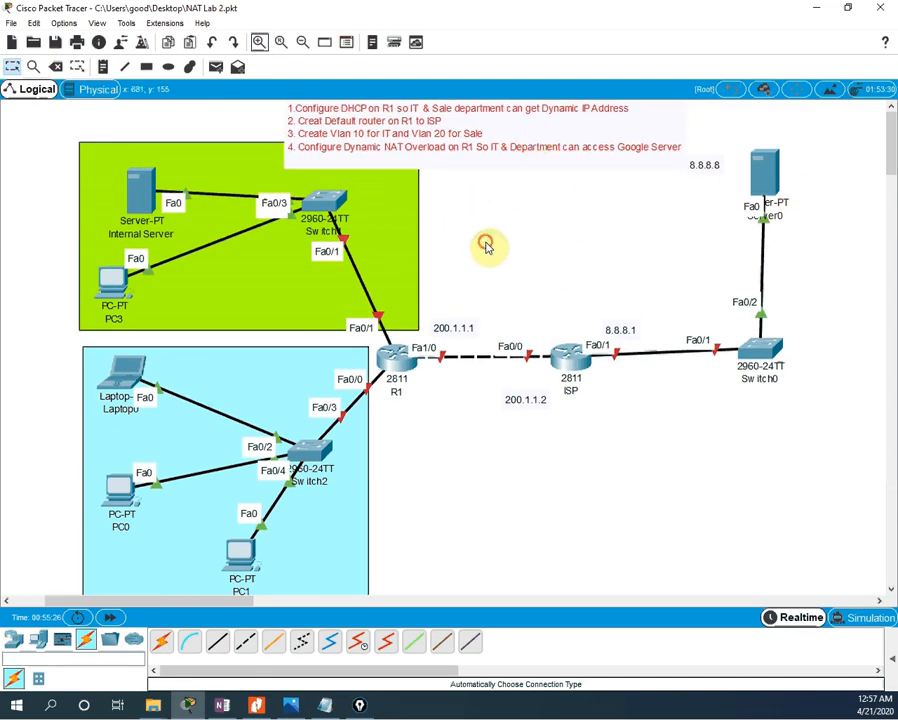
# Step: Add a text note reading "IT Depart" inside the green area, beside the internal server
pyautogui.click(103, 66)
pyautogui.click(174, 172)
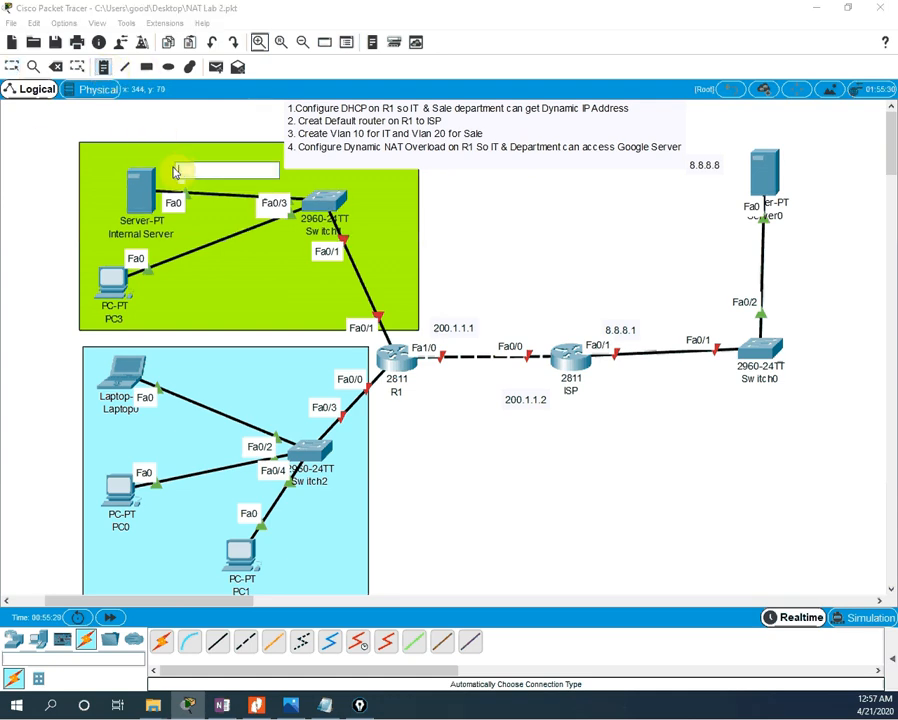
pyautogui.write('1')
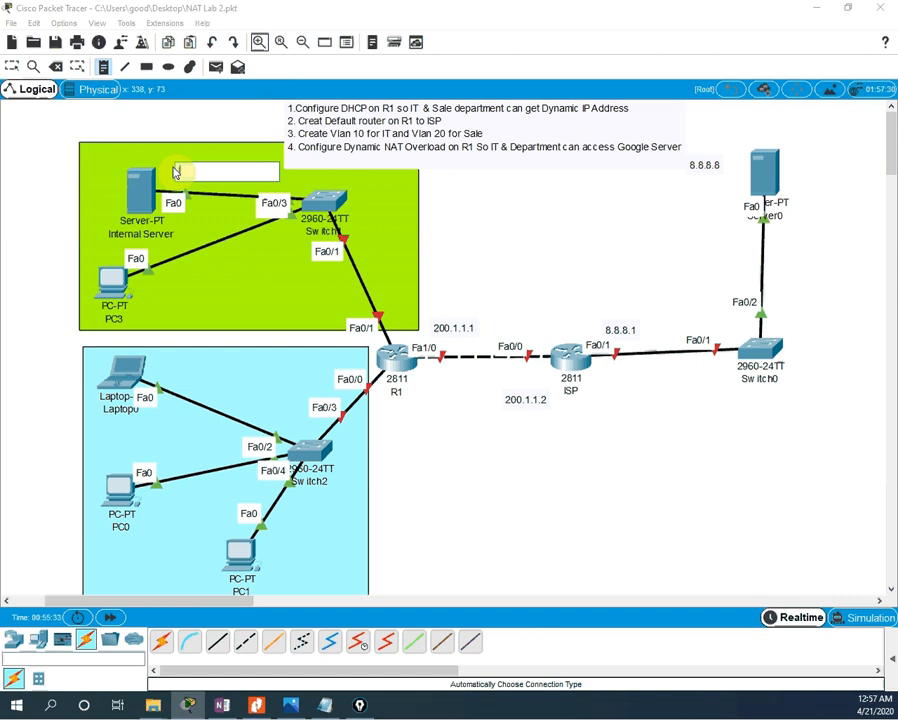
pyautogui.write('T ')
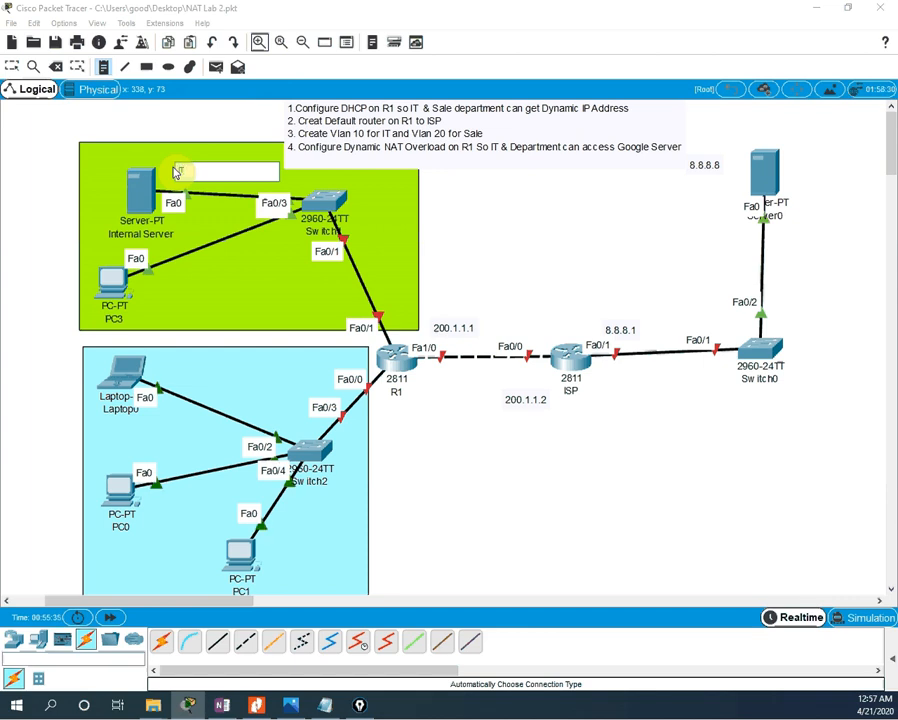
pyautogui.write('Depart')
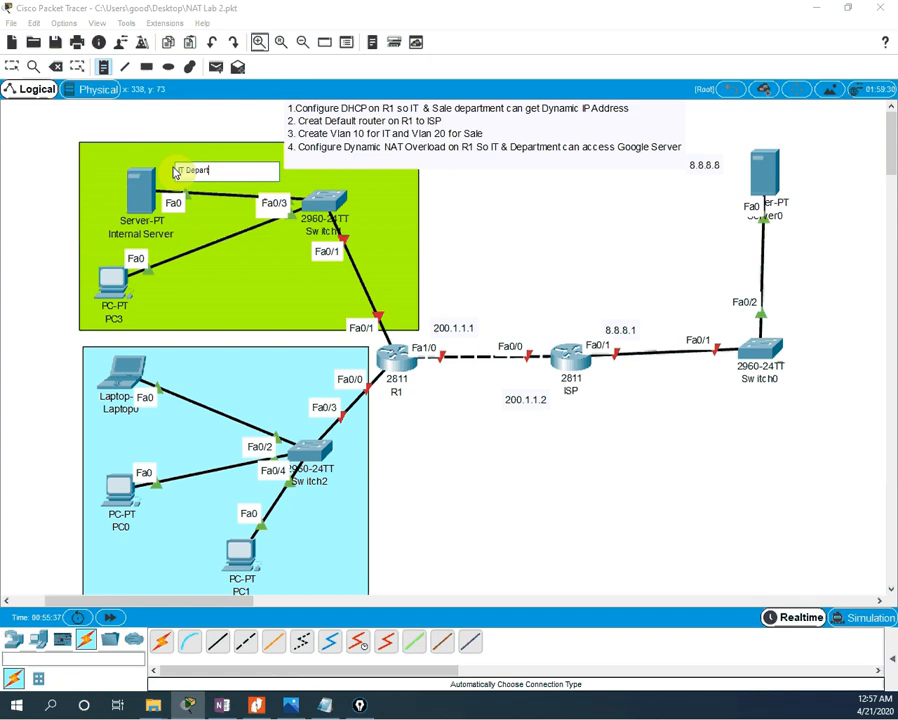
# Step: Add a text note reading "SAle Department" inside the light blue area, beside the laptop, and leave note placement
pyautogui.click(213, 376)
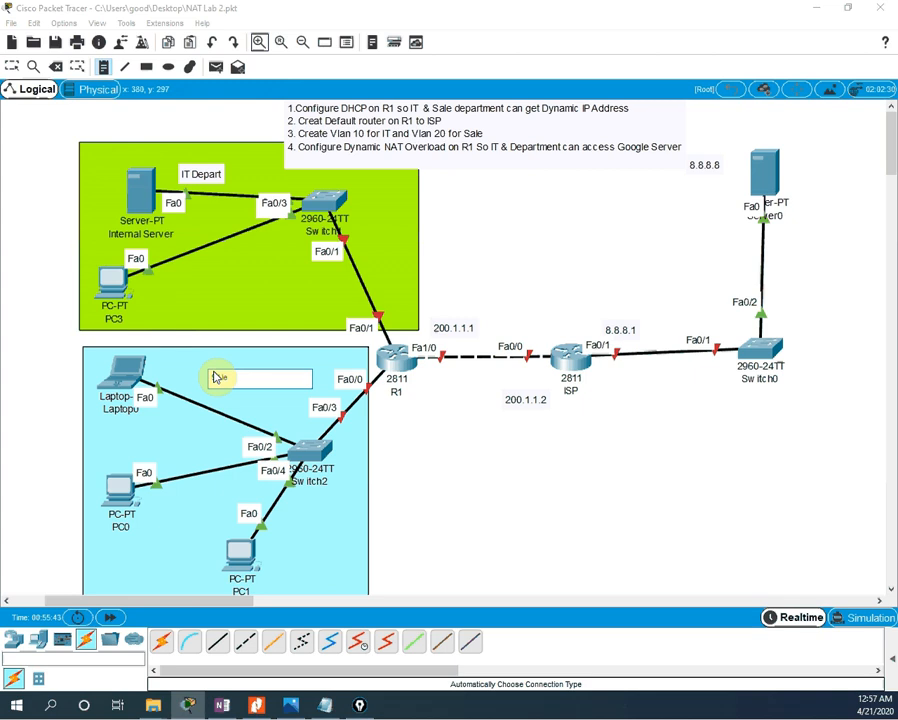
pyautogui.write('Sale Department')
pyautogui.click(579, 256)
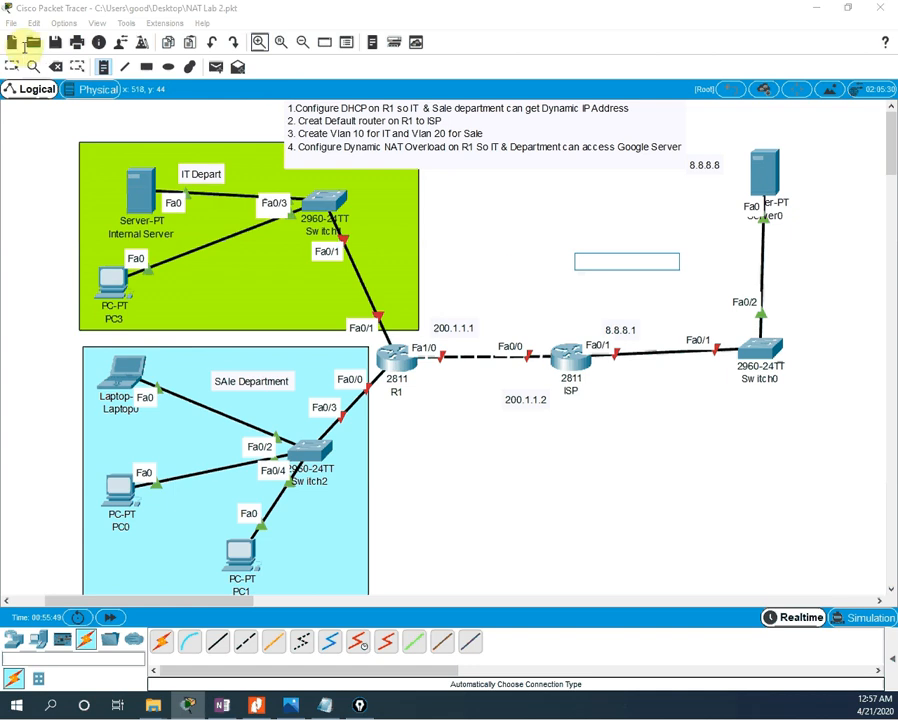
pyautogui.click(12, 67)
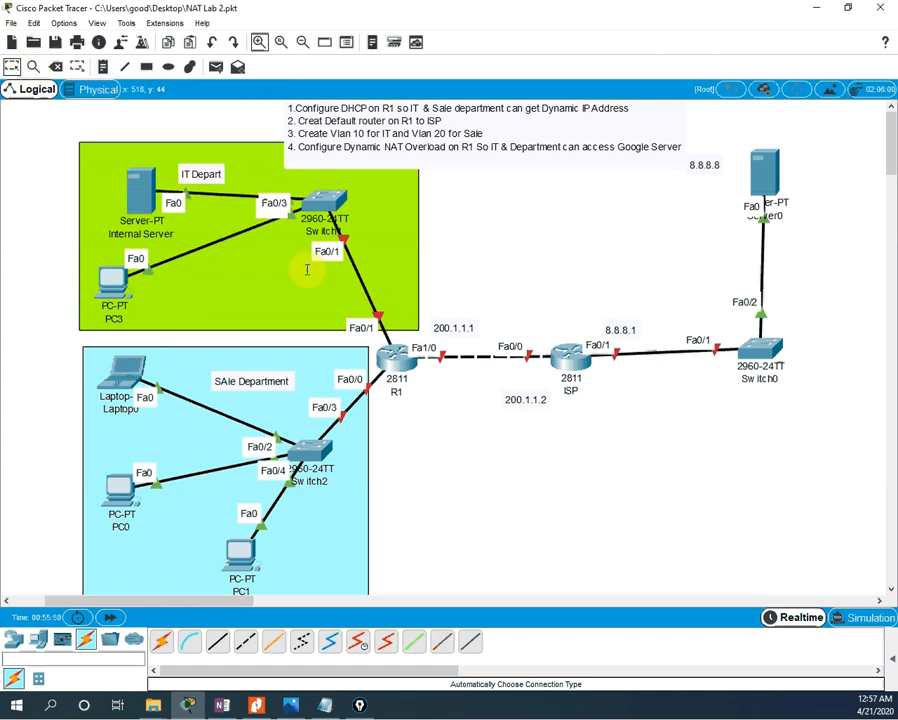
# Step: Open the command line of R1, then widen its window and place it below the task list
pyautogui.click(396, 358)
pyautogui.click(398, 314)
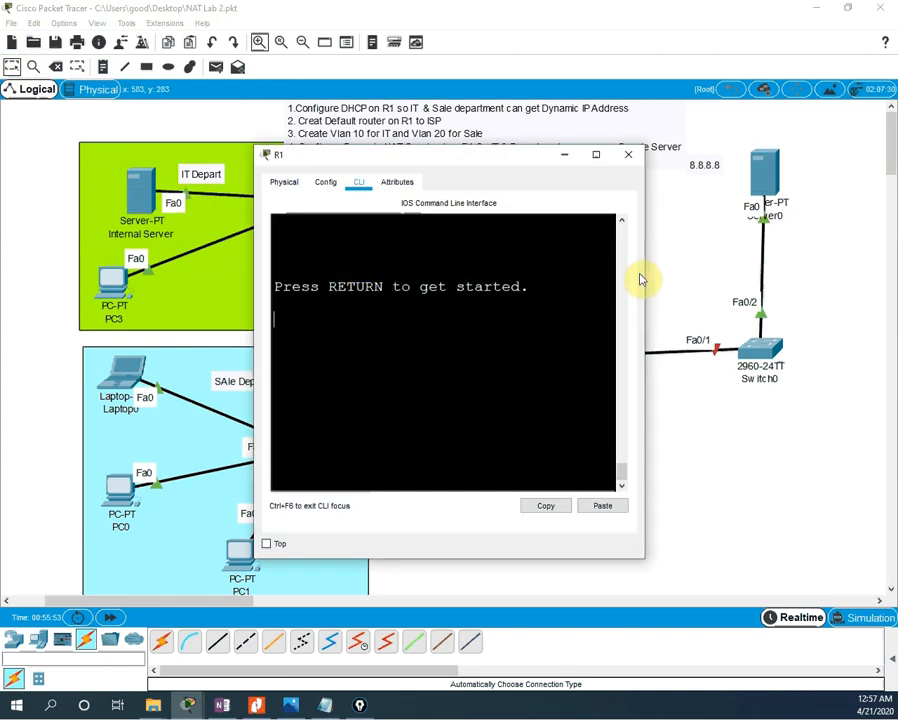
pyautogui.moveTo(643, 282); pyautogui.dragTo(890, 326)
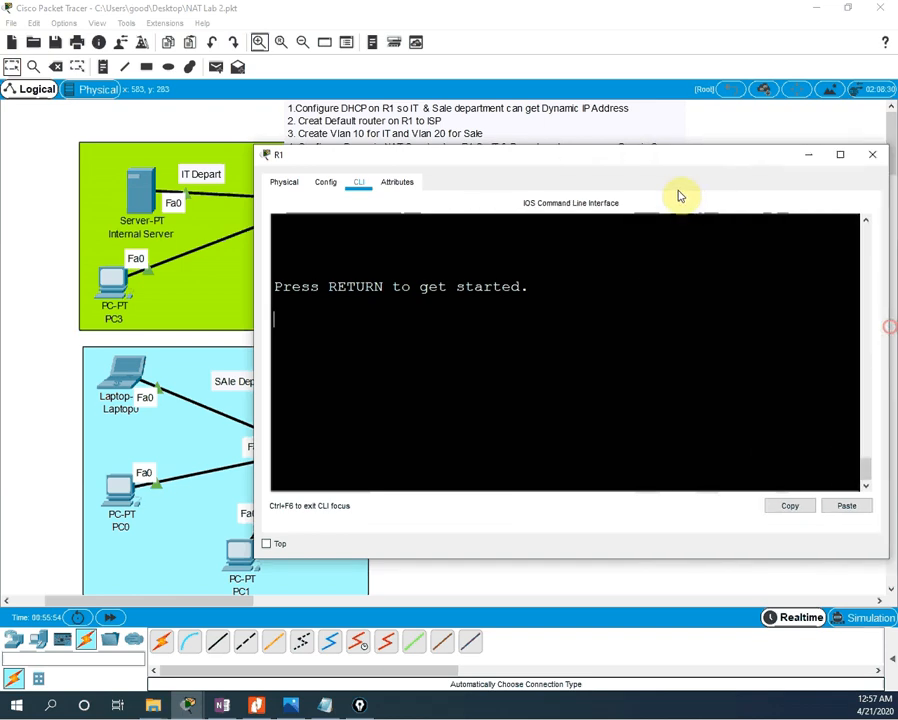
pyautogui.moveTo(647, 166); pyautogui.dragTo(643, 336)
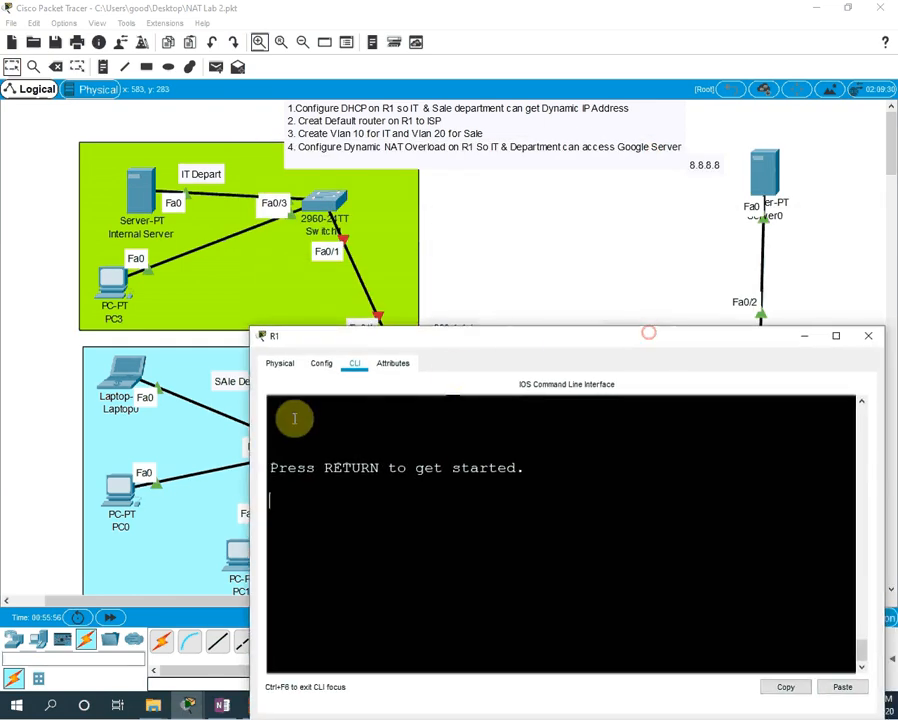
pyautogui.moveTo(248, 451); pyautogui.dragTo(154, 455)
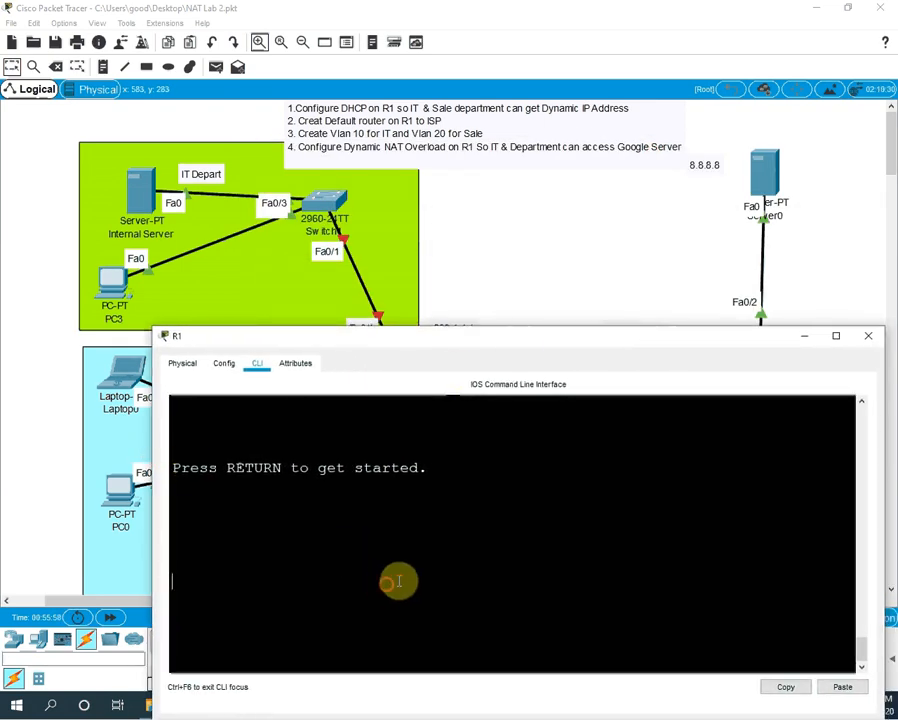
# Step: Start the console session on R1 and enter privileged EXEC mode with "en"
pyautogui.press('Return')
pyautogui.press('Return')
pyautogui.press('Return')
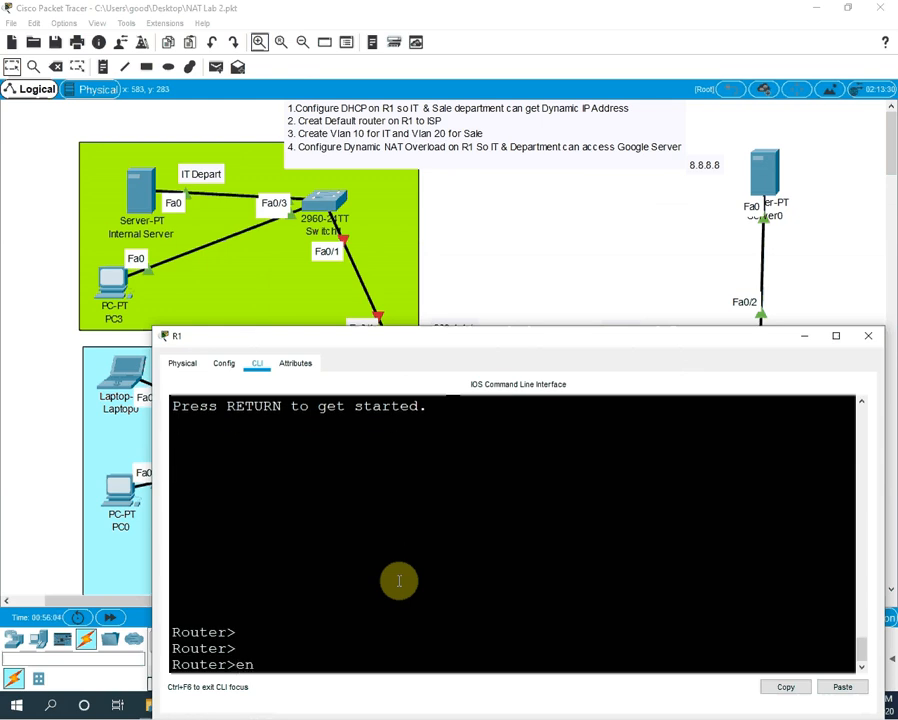
pyautogui.write('en')
pyautogui.press('Return')
pyautogui.press('Return')
pyautogui.press('Return')
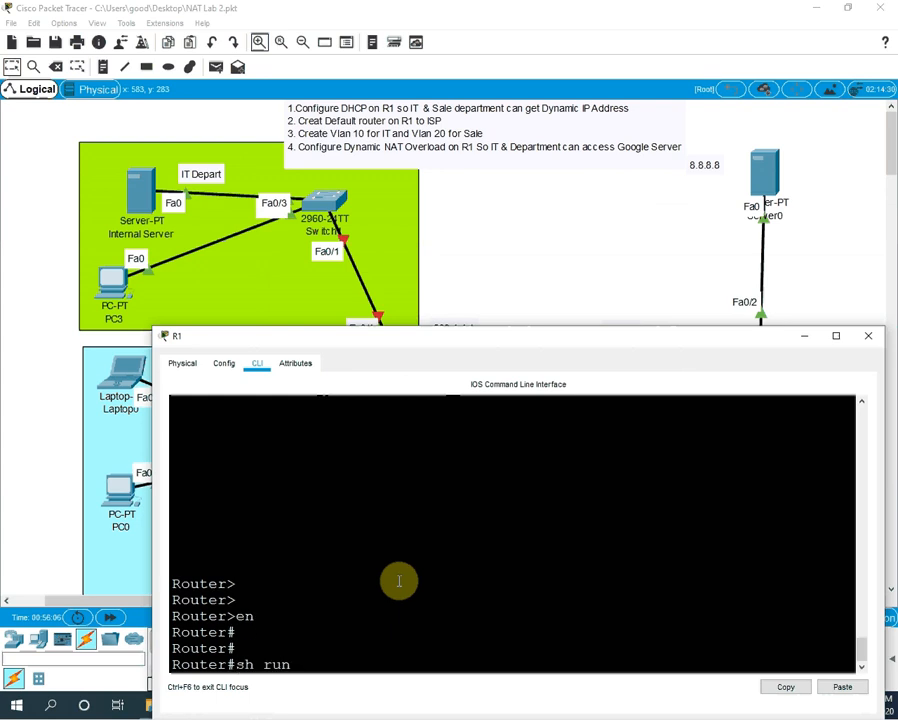
# Step: Display the running configuration of R1 with "sh run" and page through it to the end, checking the interfaces
pyautogui.write('sh run')
pyautogui.press('Return')
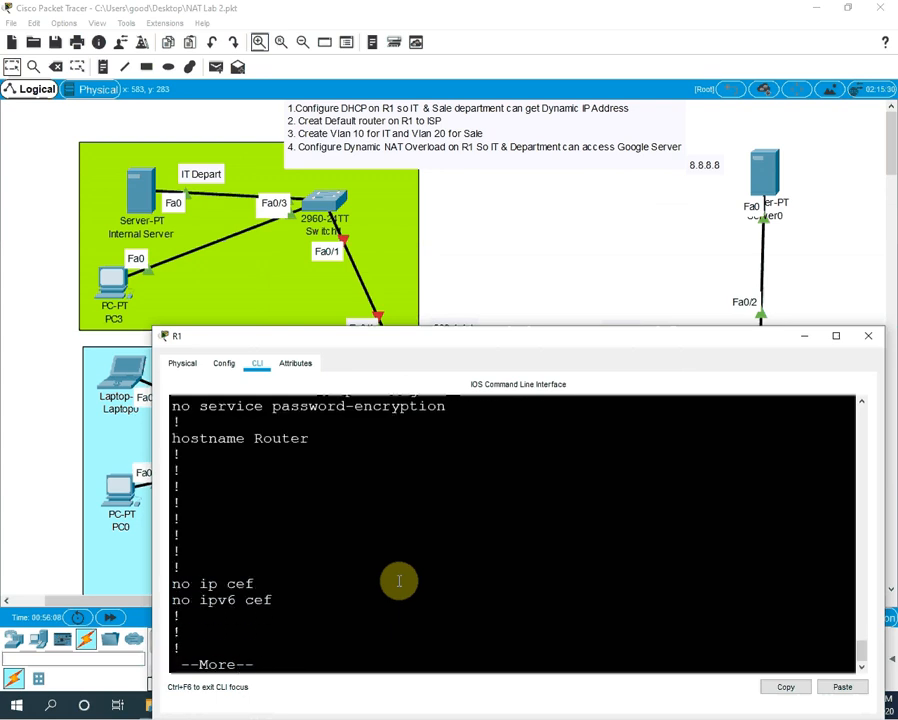
pyautogui.press('Return')
pyautogui.press('Return')
pyautogui.press('Return')
pyautogui.press('Return')
pyautogui.press('Return')
pyautogui.press('Return')
pyautogui.press('Return')
pyautogui.press('Return')
pyautogui.press('Return')
pyautogui.press('Return')
pyautogui.press('Return')
pyautogui.press('Return')
pyautogui.press('Return')
pyautogui.press('Return')
pyautogui.press('Return')
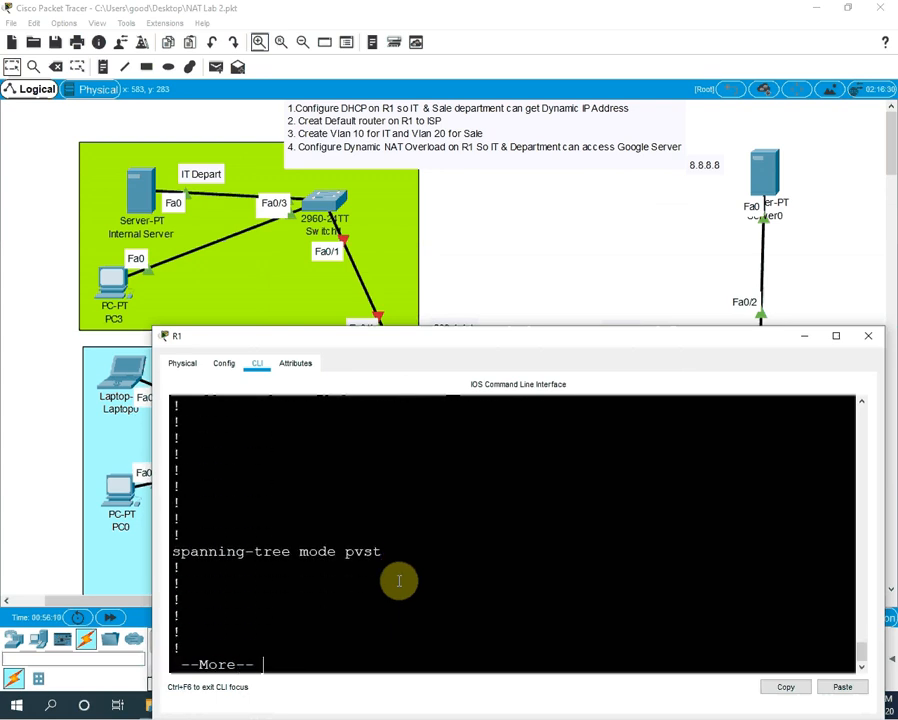
pyautogui.press('Return')
pyautogui.press('Return')
pyautogui.press('Return')
pyautogui.press('Return')
pyautogui.press('Return')
pyautogui.press('Return')
pyautogui.press('Return')
pyautogui.press('Return')
pyautogui.press('Return')
pyautogui.press('Return')
pyautogui.press('Return')
pyautogui.press('Return')
pyautogui.press('Return')
pyautogui.press('Return')
pyautogui.press('Return')
pyautogui.press('Return')
pyautogui.press('Return')
pyautogui.press('Return')
pyautogui.press('Return')
pyautogui.press('Return')
pyautogui.press('Return')
pyautogui.press('Return')
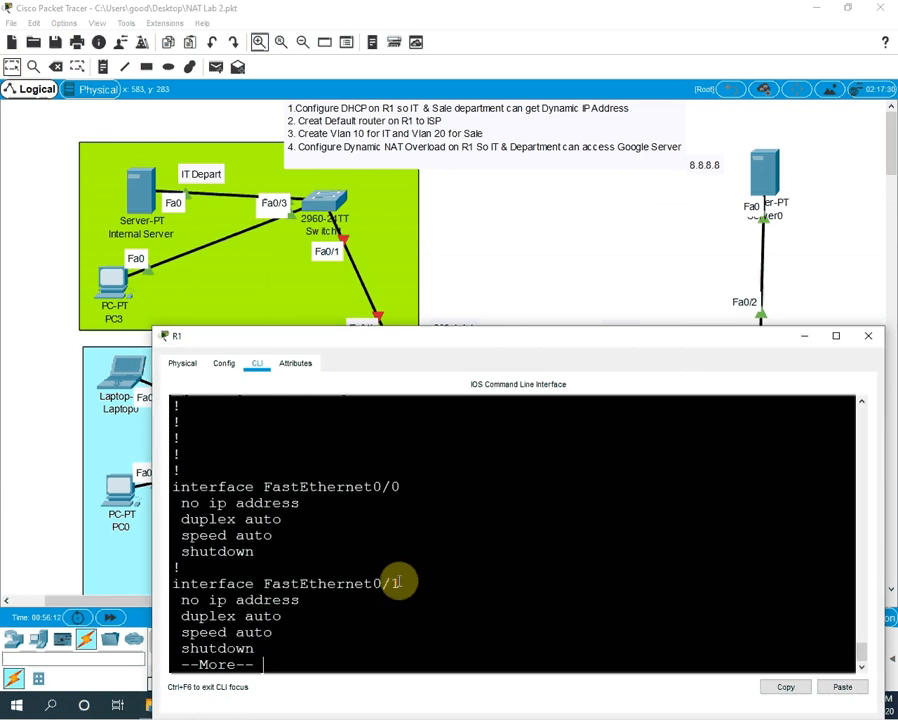
pyautogui.press('Return')
pyautogui.press('Return')
pyautogui.press('Return')
pyautogui.press('Return')
pyautogui.press('Return')
pyautogui.press('Return')
pyautogui.press('Return')
pyautogui.press('Return')
pyautogui.press('Return')
pyautogui.press('Return')
pyautogui.press('Return')
pyautogui.press('Return')
pyautogui.press('Return')
pyautogui.press('Return')
pyautogui.press('Return')
pyautogui.press('Return')
pyautogui.press('Return')
pyautogui.press('Return')
pyautogui.press('Return')
pyautogui.press('Return')
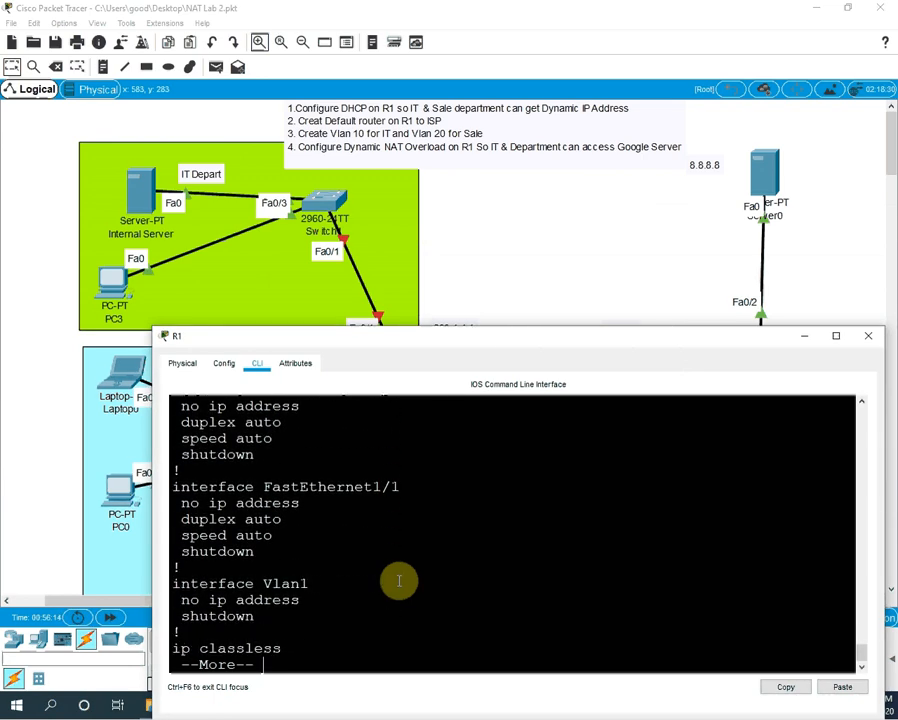
pyautogui.press('Return')
pyautogui.press('Return')
pyautogui.press('Return')
pyautogui.press('Return')
pyautogui.press('Return')
pyautogui.press('Return')
pyautogui.press('Return')
pyautogui.press('Return')
pyautogui.press('Return')
pyautogui.press('Return')
pyautogui.press('Return')
pyautogui.press('Return')
pyautogui.press('Return')
pyautogui.press('Return')
pyautogui.press('Return')
pyautogui.press('Return')
pyautogui.press('Return')
pyautogui.press('Return')
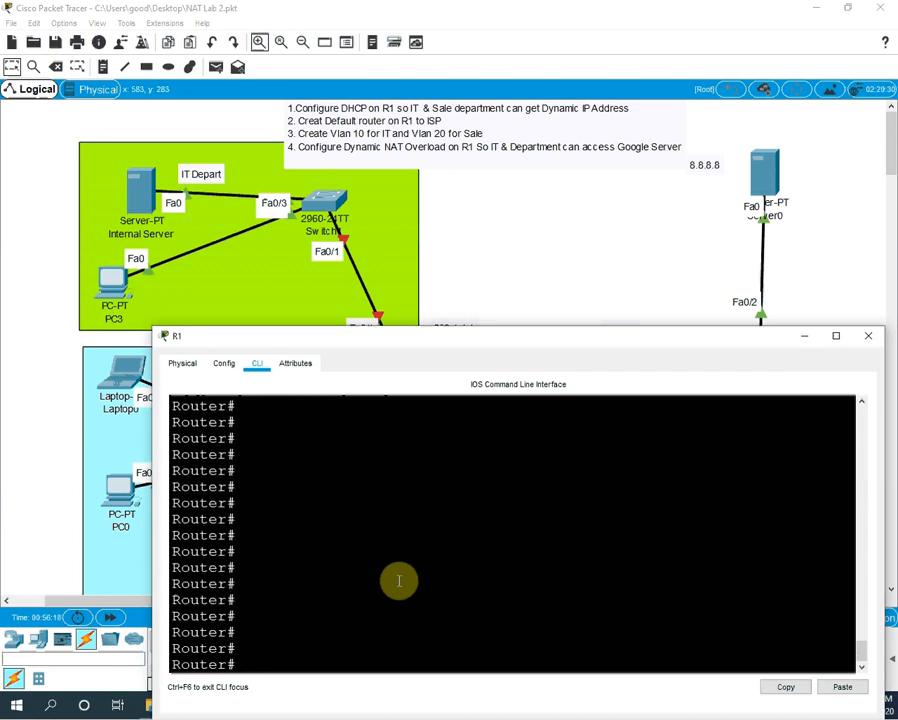
# Step: Enter global configuration mode with "config t" and set the router's hostname to R1
pyautogui.write('config t')
pyautogui.press('Return')
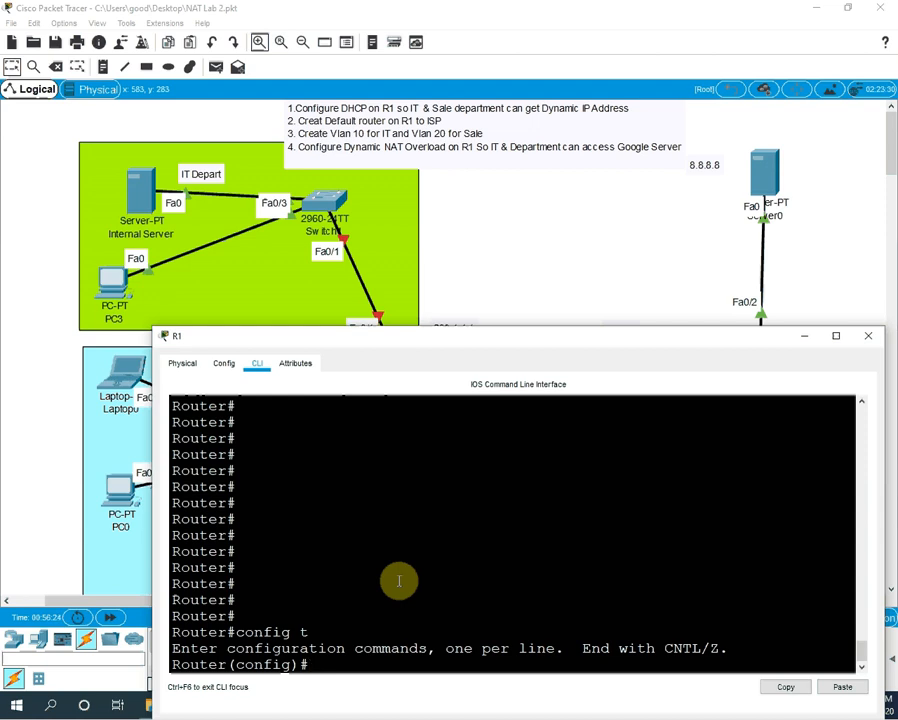
pyautogui.write('host')
pyautogui.press('Tab')
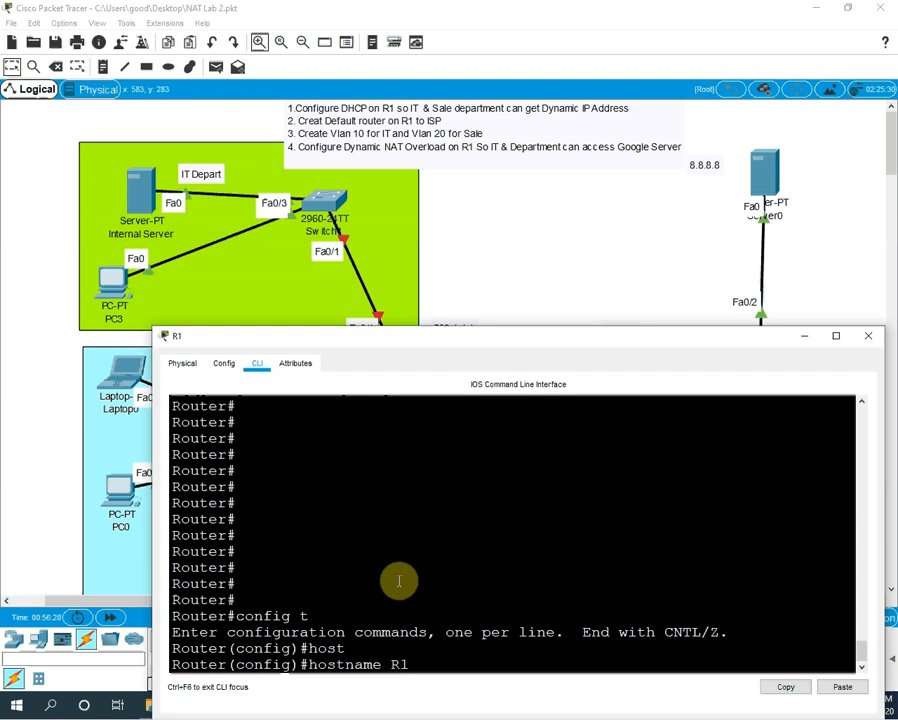
pyautogui.write('R1')
pyautogui.press('Return')
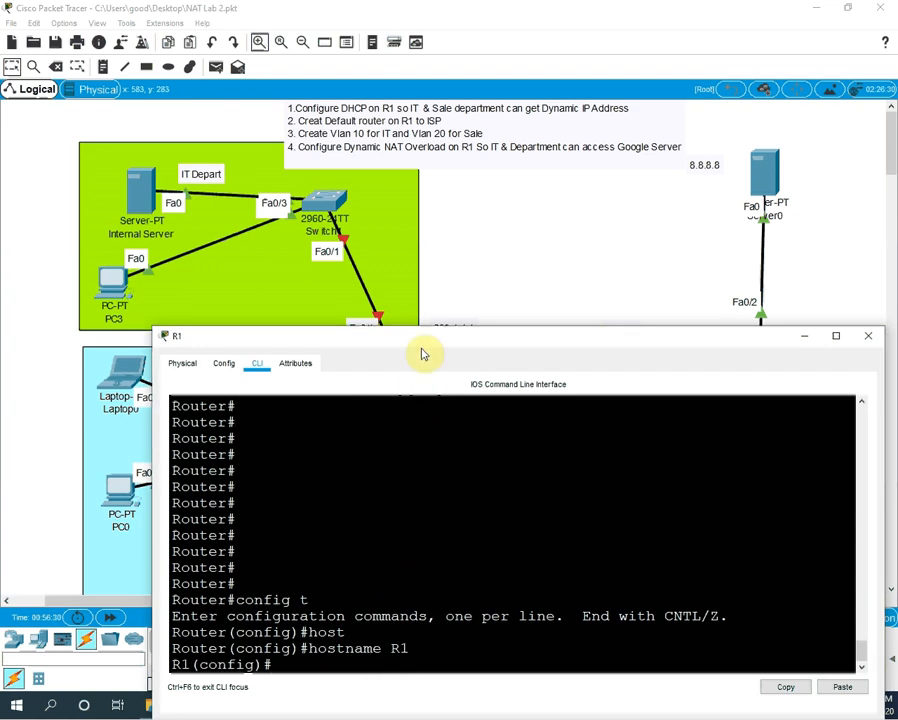
# Step: Add text notes "192.168.1.1" near R1's Fa0/1 and "192.168.2.1" below R1's Fa0/0 link, then leave note placement
pyautogui.moveTo(424, 336); pyautogui.dragTo(480, 430)
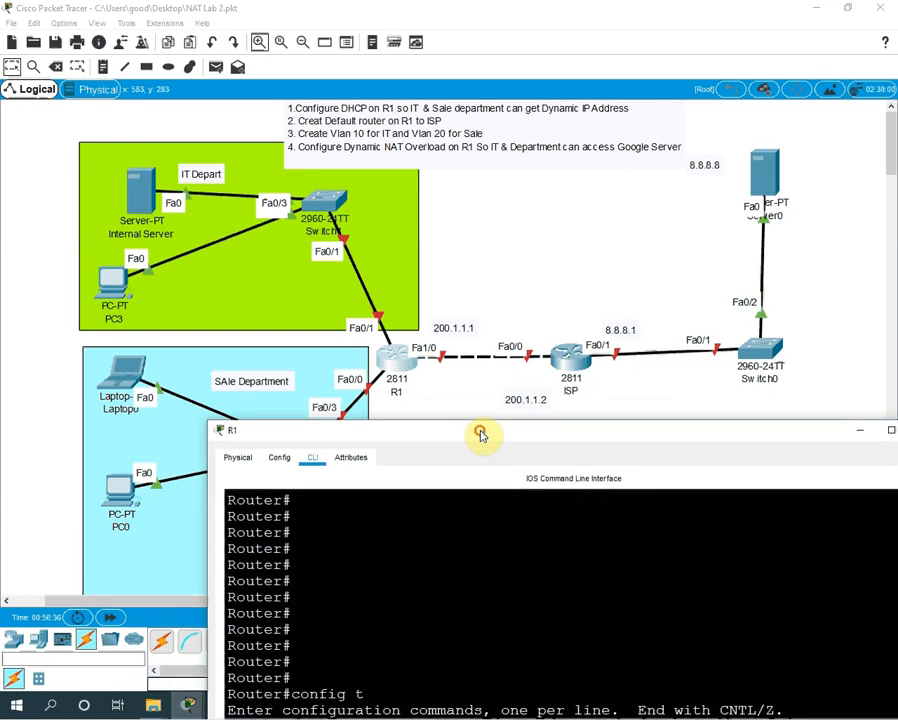
pyautogui.click(101, 66)
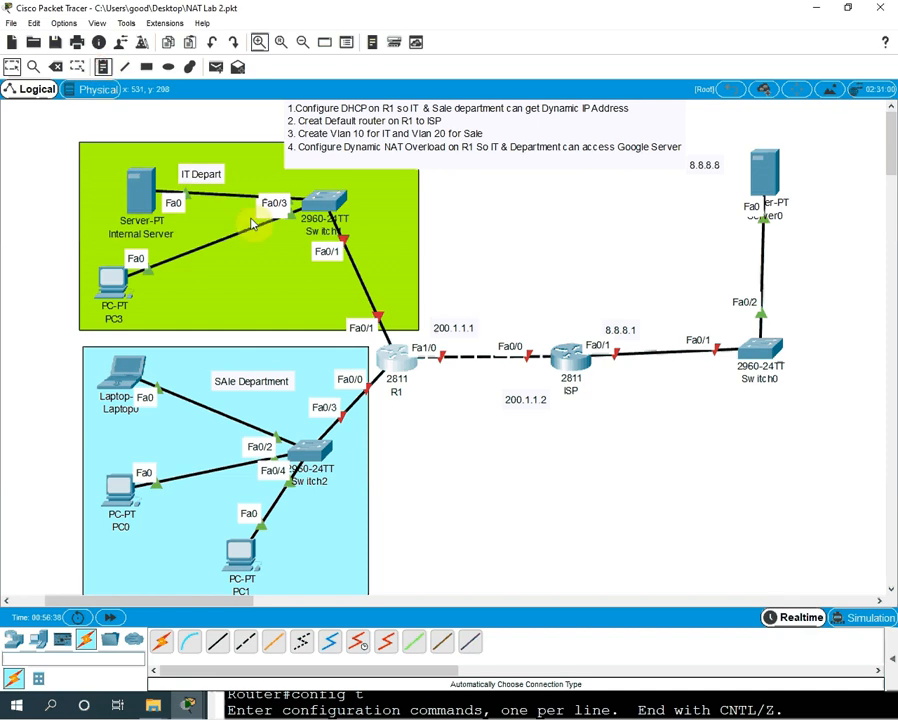
pyautogui.click(389, 298)
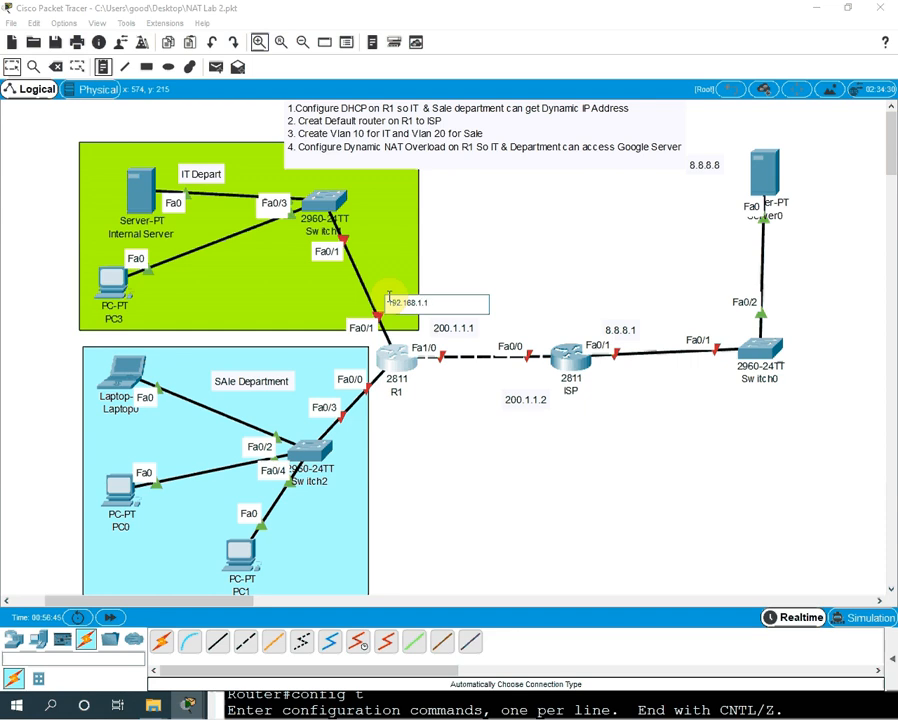
pyautogui.click(357, 423)
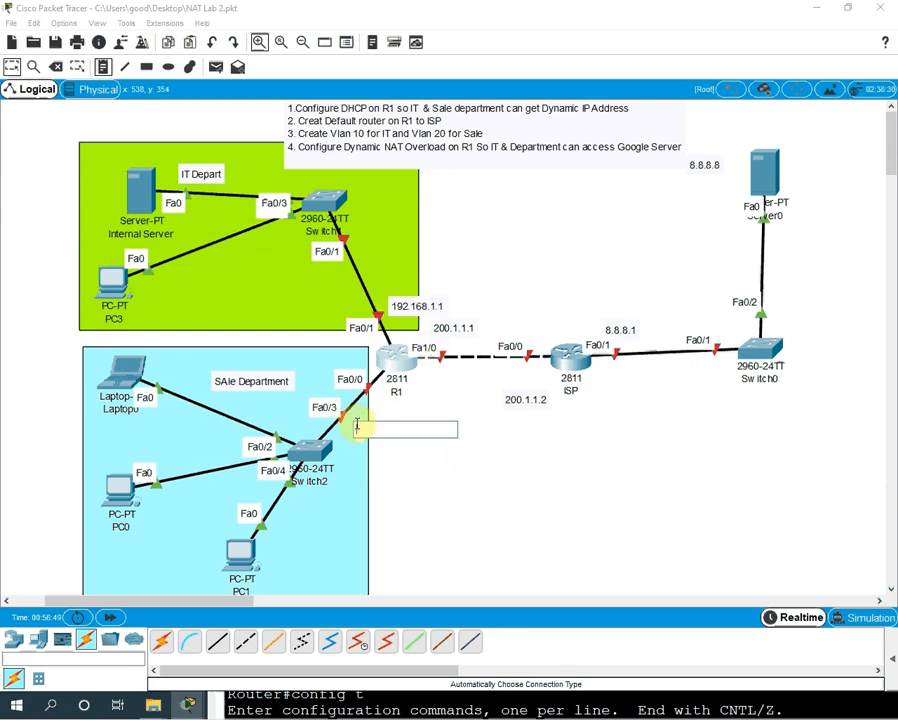
pyautogui.write('192.168.2.1')
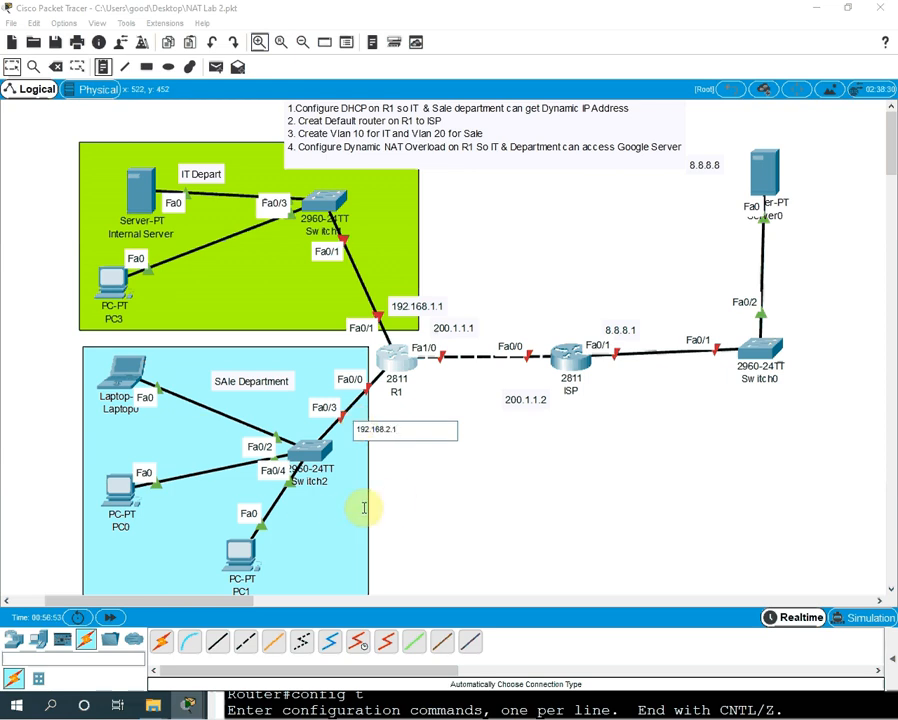
pyautogui.click(394, 504)
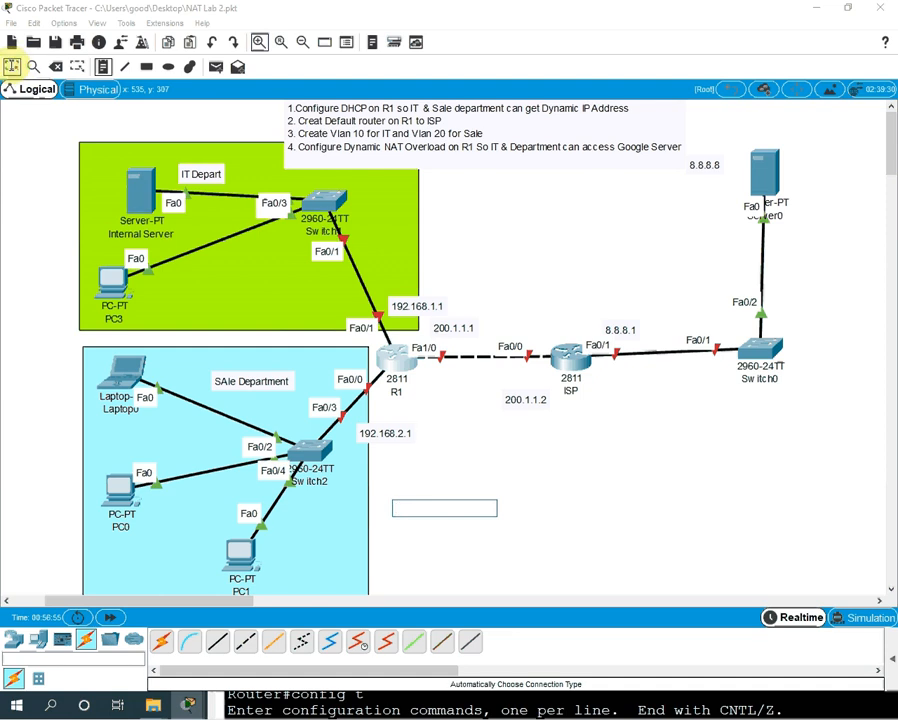
pyautogui.click(11, 66)
# Step: Move the 192.168.1.1, 192.168.2.1, 200.1.1.1 and 200.1.1.2 notes closer to the router interfaces they describe
pyautogui.moveTo(393, 305)
pyautogui.mouseDown()
pyautogui.moveTo(390, 273)
pyautogui.moveTo(390, 312)
pyautogui.moveTo(376, 302)
pyautogui.mouseUp()
pyautogui.moveTo(380, 433)
pyautogui.mouseDown()
pyautogui.moveTo(366, 408)
pyautogui.moveTo(345, 437)
pyautogui.moveTo(386, 412)
pyautogui.moveTo(380, 419)
pyautogui.mouseUp()
pyautogui.moveTo(400, 300); pyautogui.dragTo(408, 294)
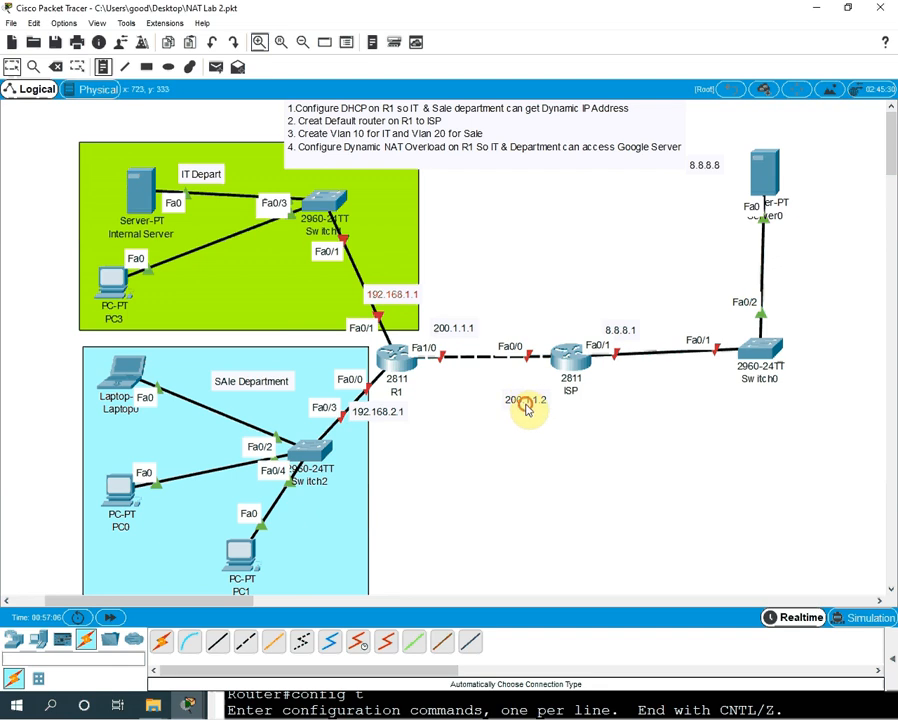
pyautogui.moveTo(524, 399); pyautogui.dragTo(536, 324)
pyautogui.moveTo(468, 334); pyautogui.dragTo(462, 336)
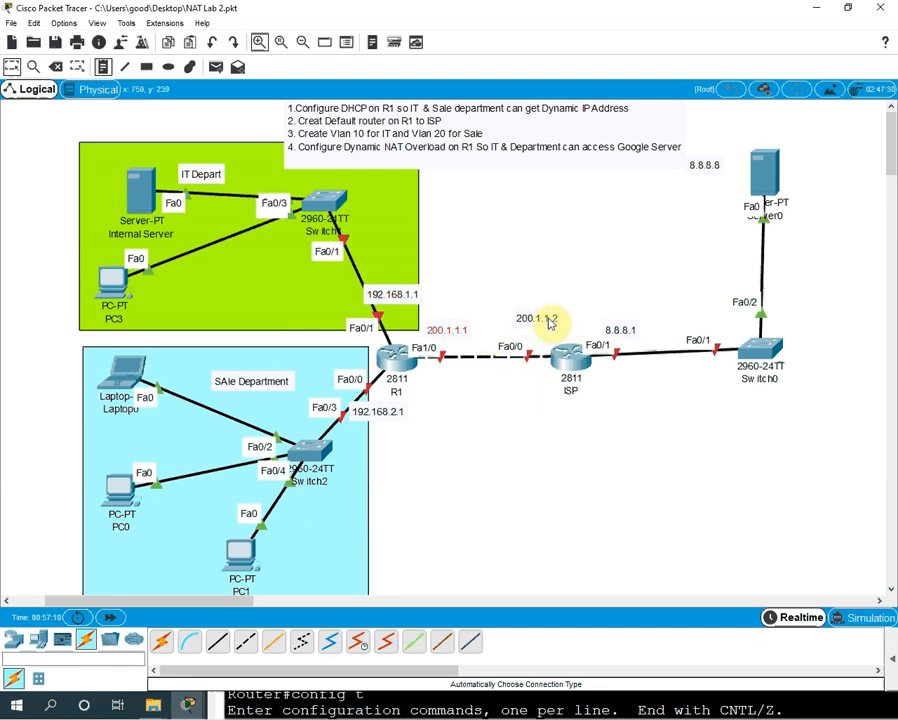
# Step: Reopen R1's command line, place its window just below the router link, and return focus to the configuration prompt
pyautogui.click(395, 362)
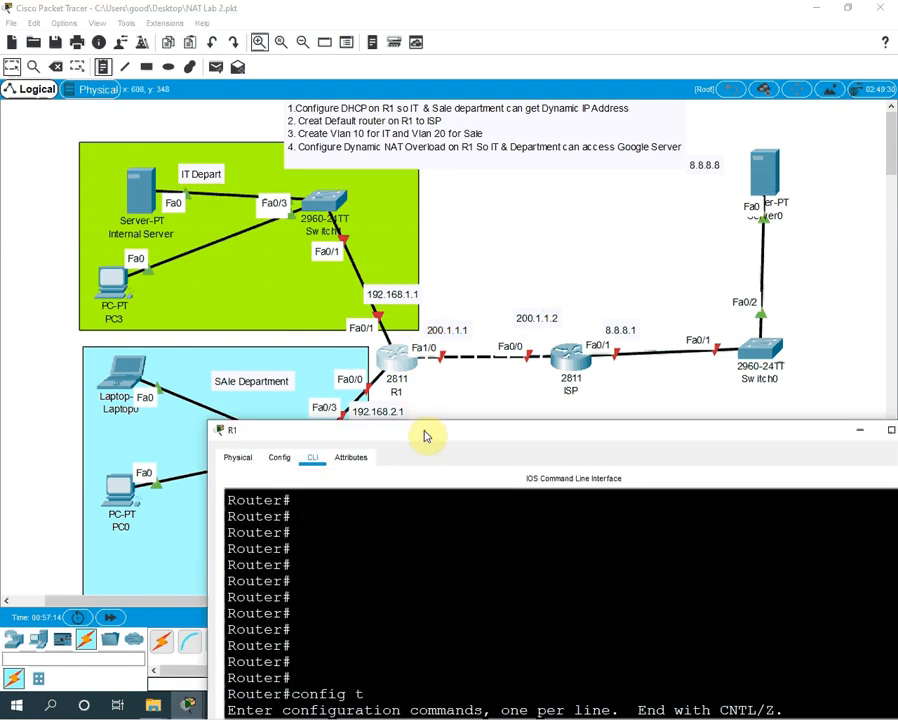
pyautogui.moveTo(422, 436); pyautogui.dragTo(431, 363)
pyautogui.scroll(-1, 437, 568)
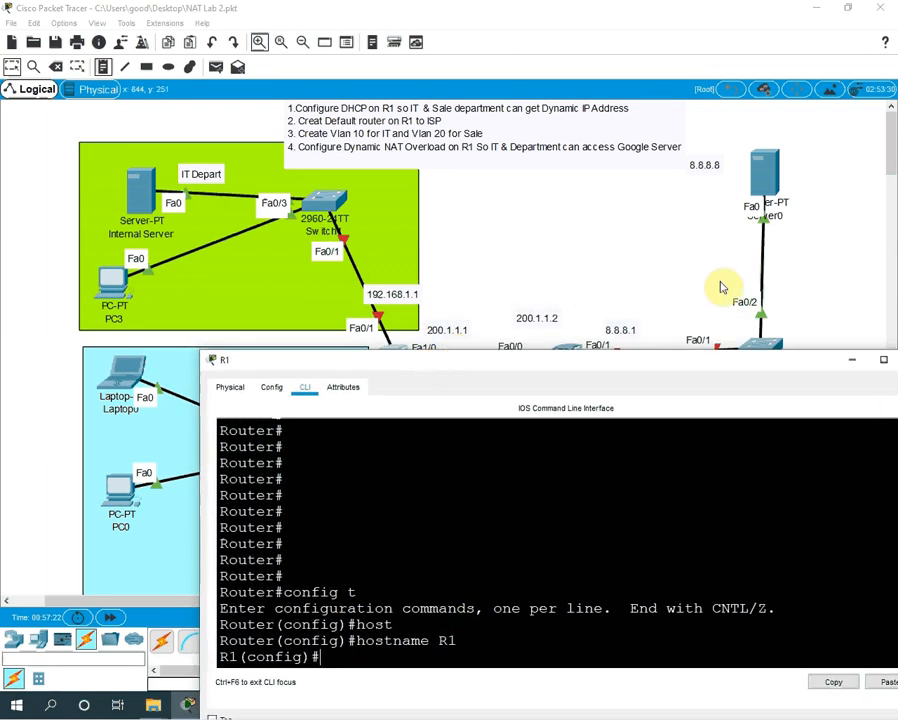
pyautogui.click(540, 530)
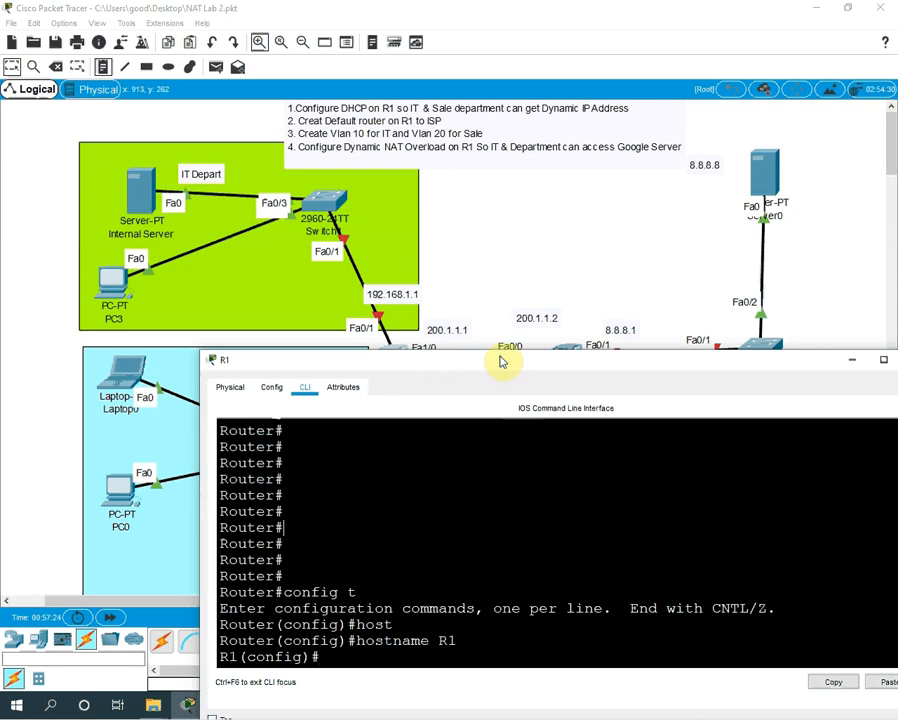
pyautogui.moveTo(499, 362); pyautogui.dragTo(503, 379)
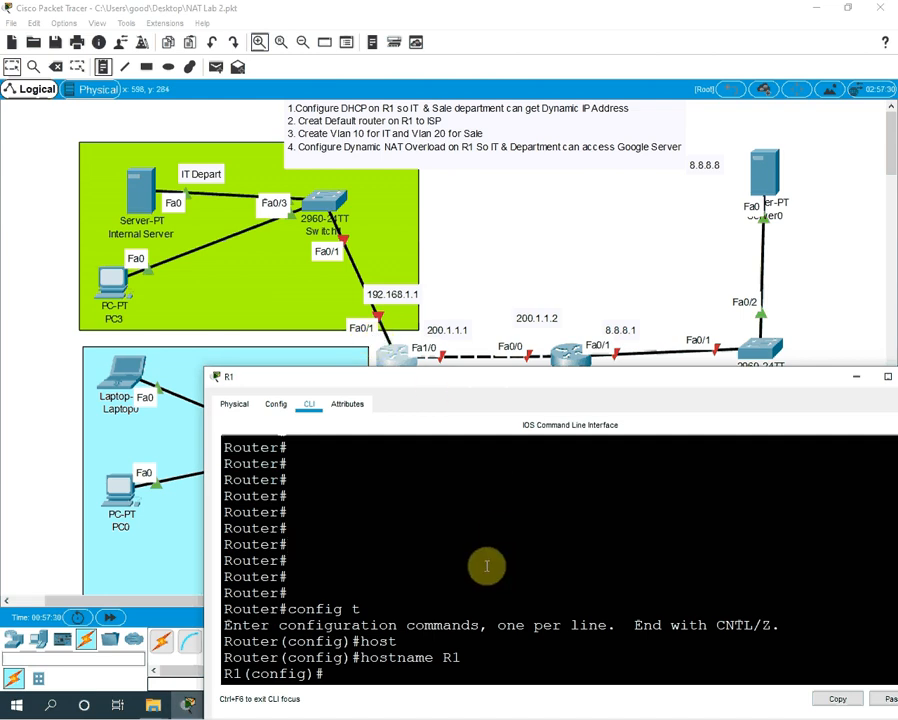
pyautogui.click(485, 600)
pyautogui.press('Return')
pyautogui.press('Return')
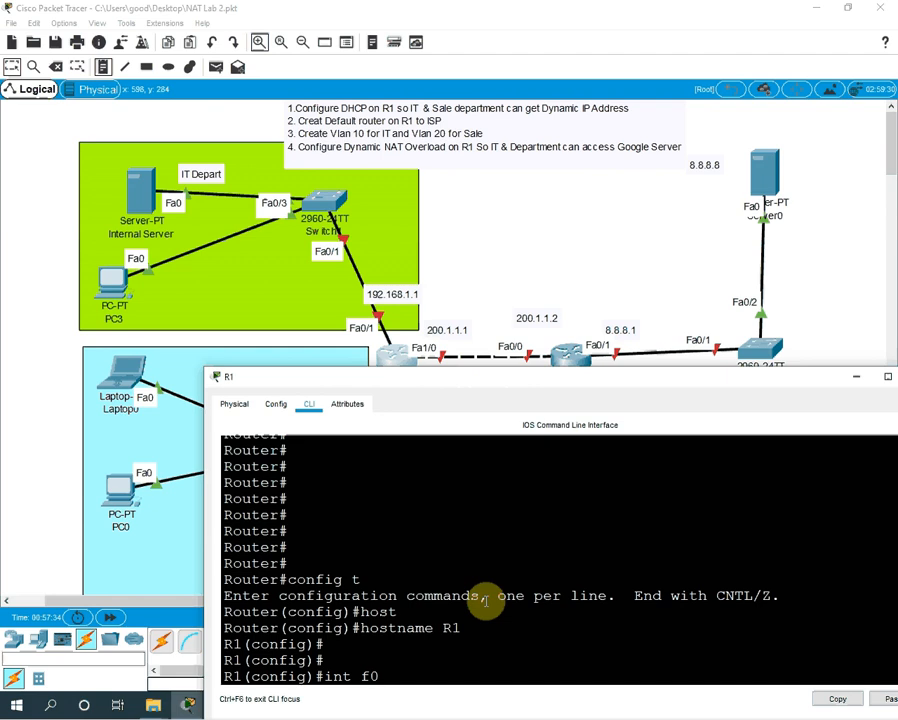
# Step: Configure R1's interface f0/1 with IP address 192.168.1.1 and mask 255.255.255.0, and enable it with "no sh"
pyautogui.write('int f0/1')
pyautogui.press('Return')
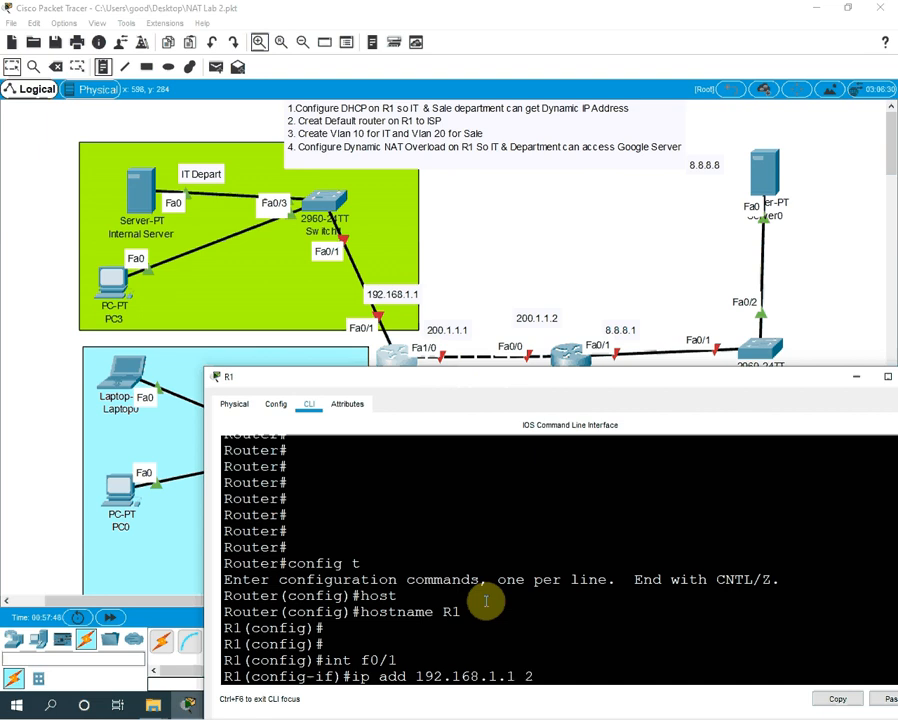
pyautogui.write('55.255.255.0')
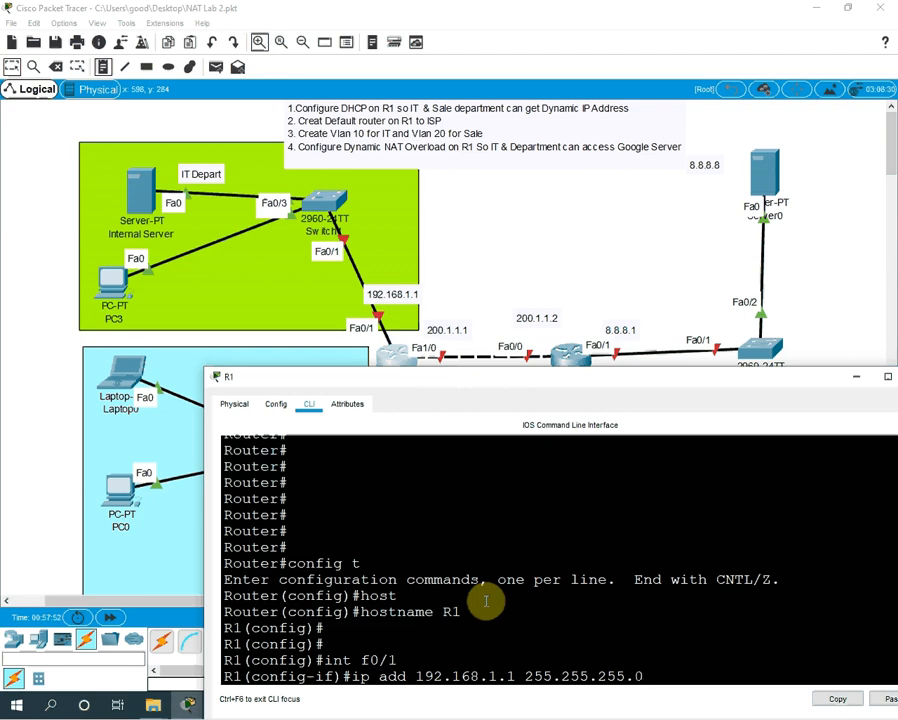
pyautogui.press('Return')
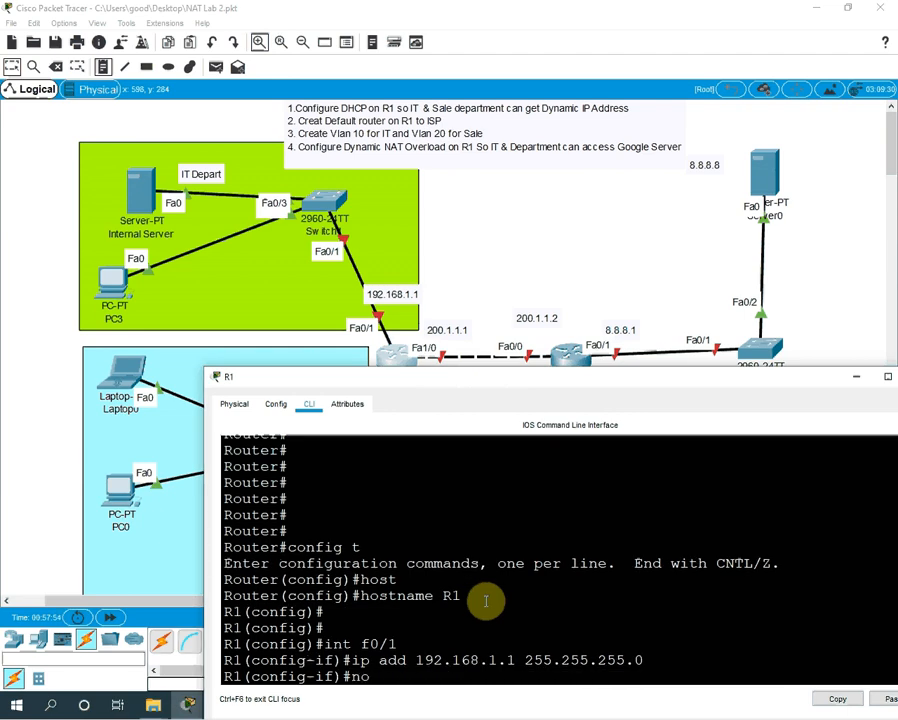
pyautogui.write('no sh')
pyautogui.press('Return')
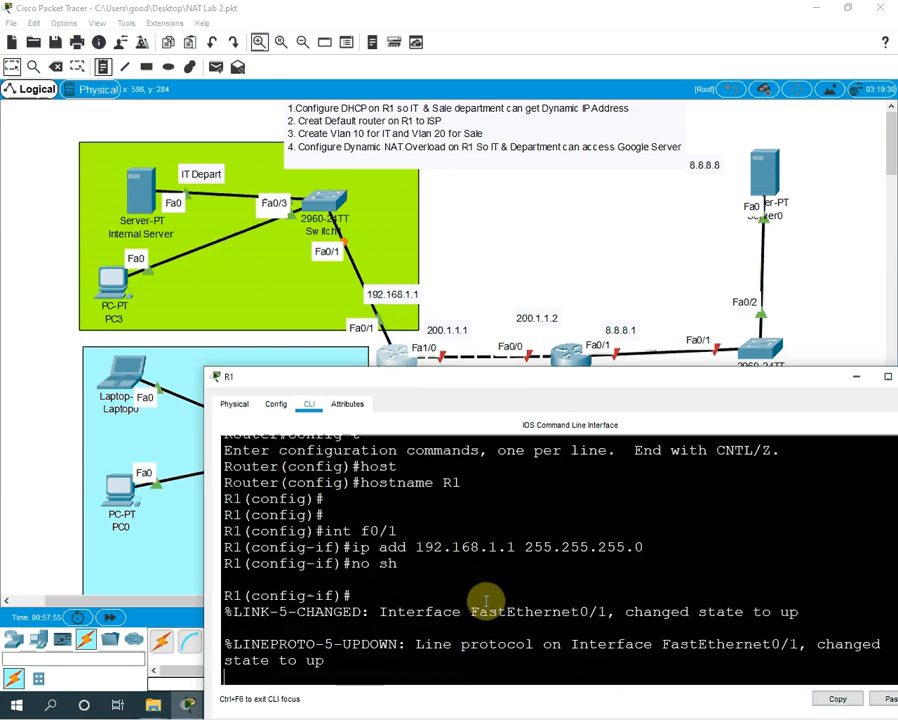
pyautogui.press('Return')
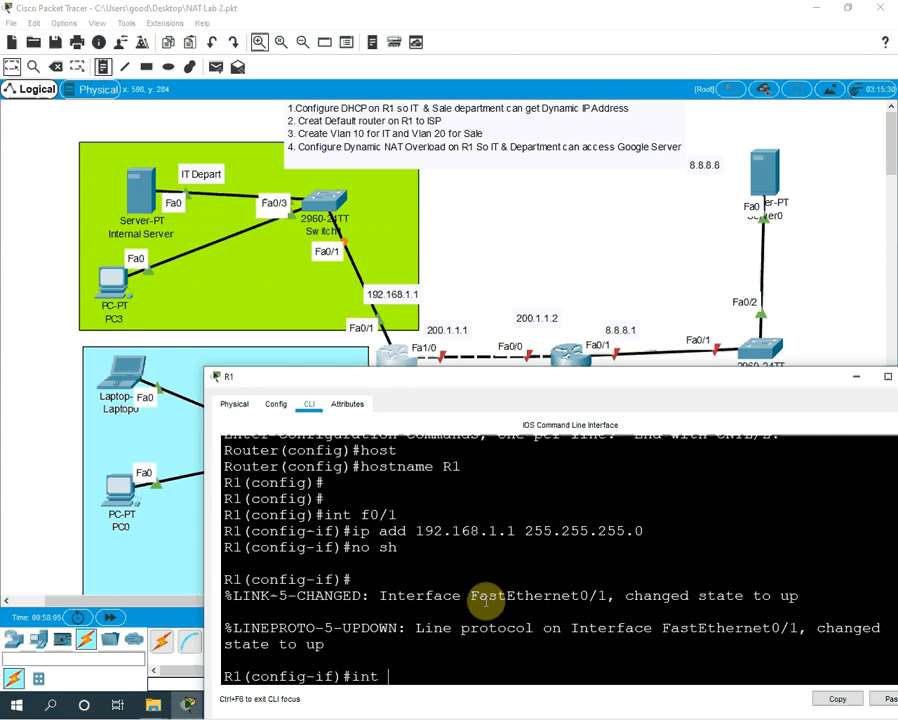
# Step: Assign IP address 192.168.2.1 with mask 255.255.255.0 to R1's interface f0/0, checking the port label in the topology
pyautogui.moveTo(432, 376); pyautogui.dragTo(431, 448)
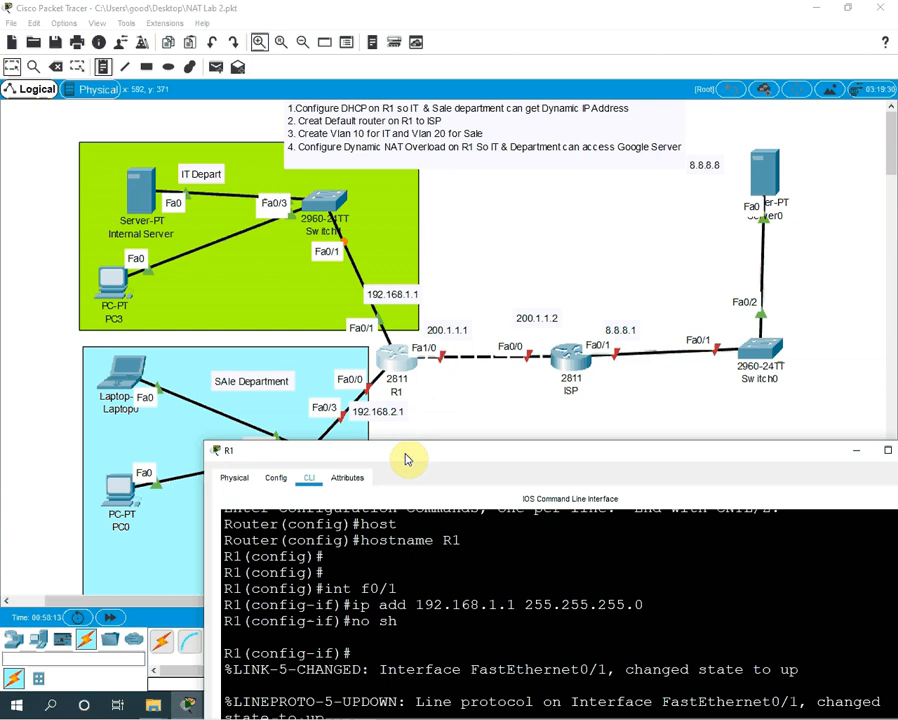
pyautogui.moveTo(406, 459); pyautogui.dragTo(436, 375)
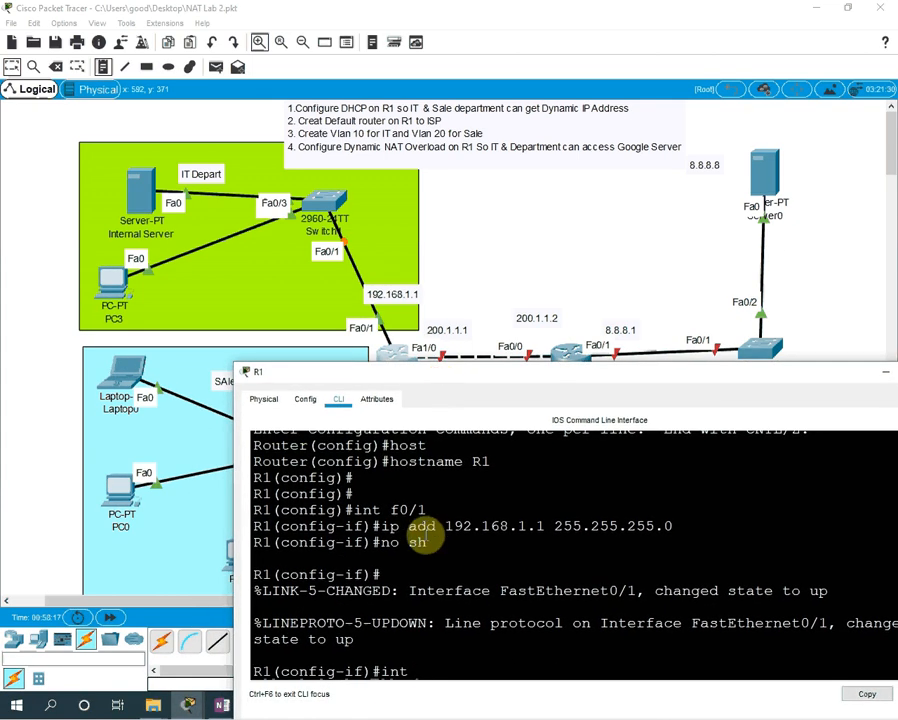
pyautogui.write('/0')
pyautogui.press('Return')
pyautogui.write('ip add')
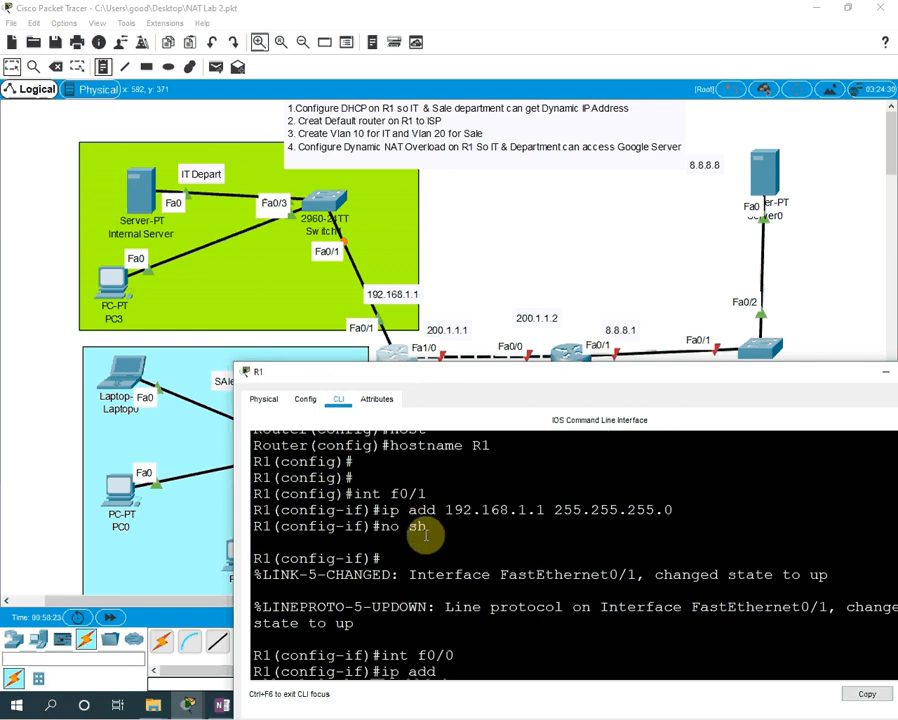
pyautogui.moveTo(386, 374); pyautogui.dragTo(383, 477)
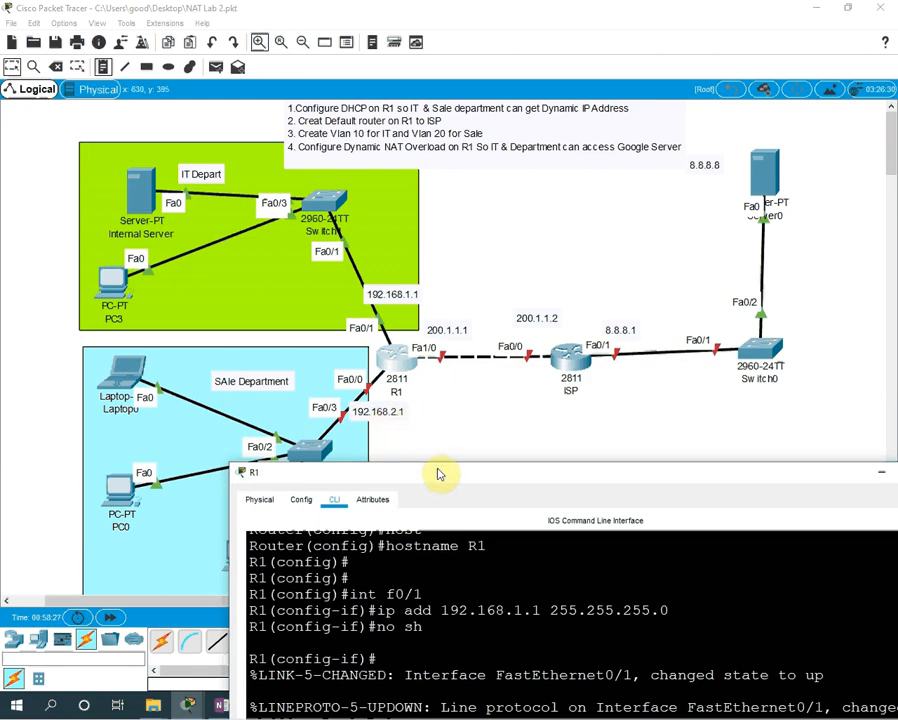
pyautogui.moveTo(440, 474); pyautogui.dragTo(421, 265)
pyautogui.write('1')
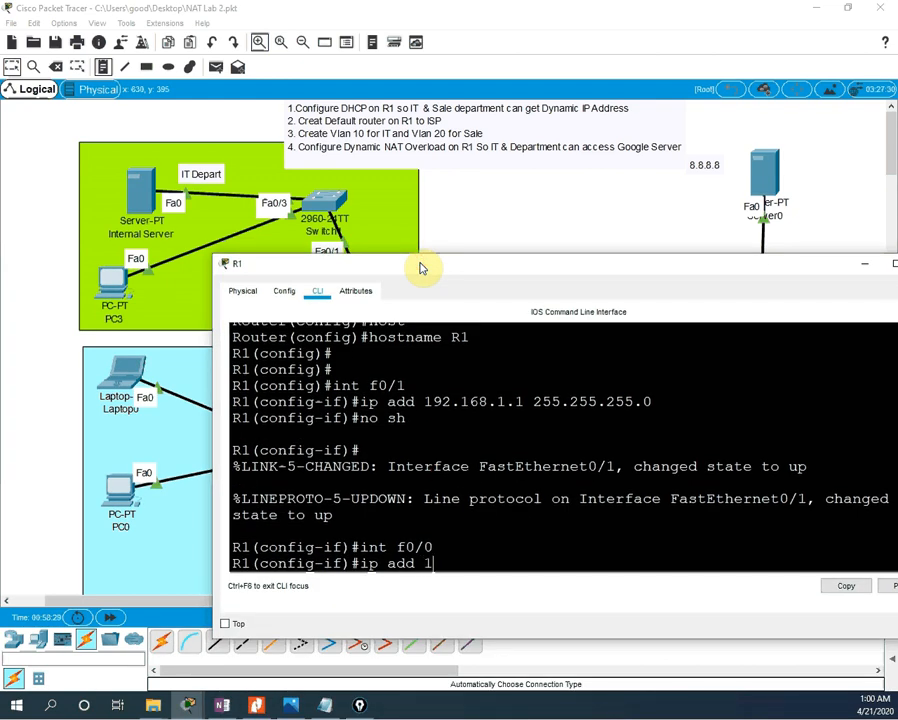
pyautogui.write('92.168.2.1 255.')
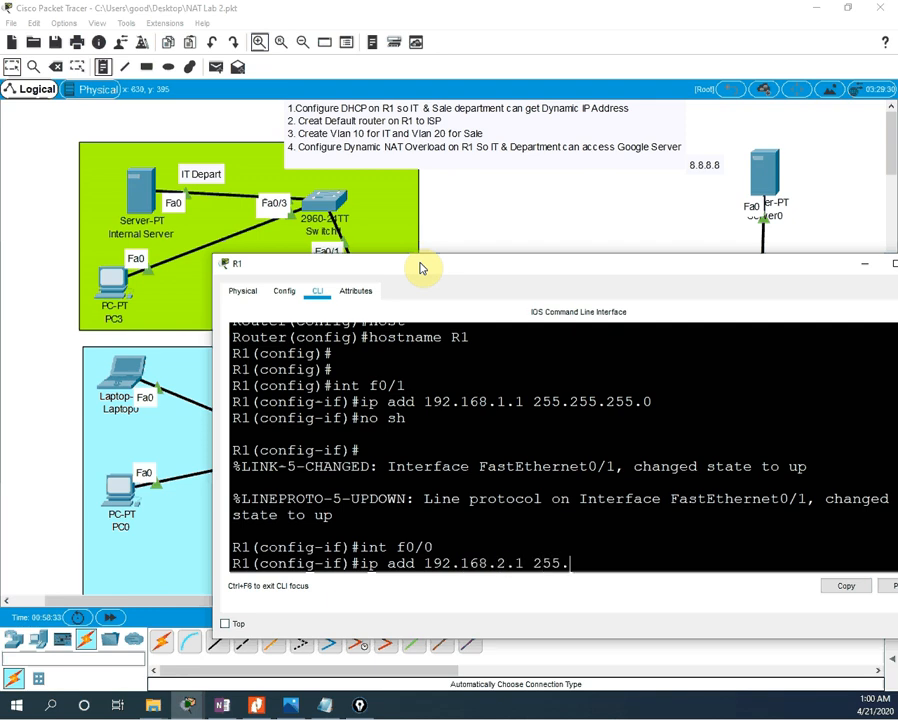
pyautogui.write('255.255.0')
pyautogui.press('Return')
# Step: Enable R1's interface f0/0 with "no sh" and return to a clean interface prompt
pyautogui.write('nfig-if)#n o')
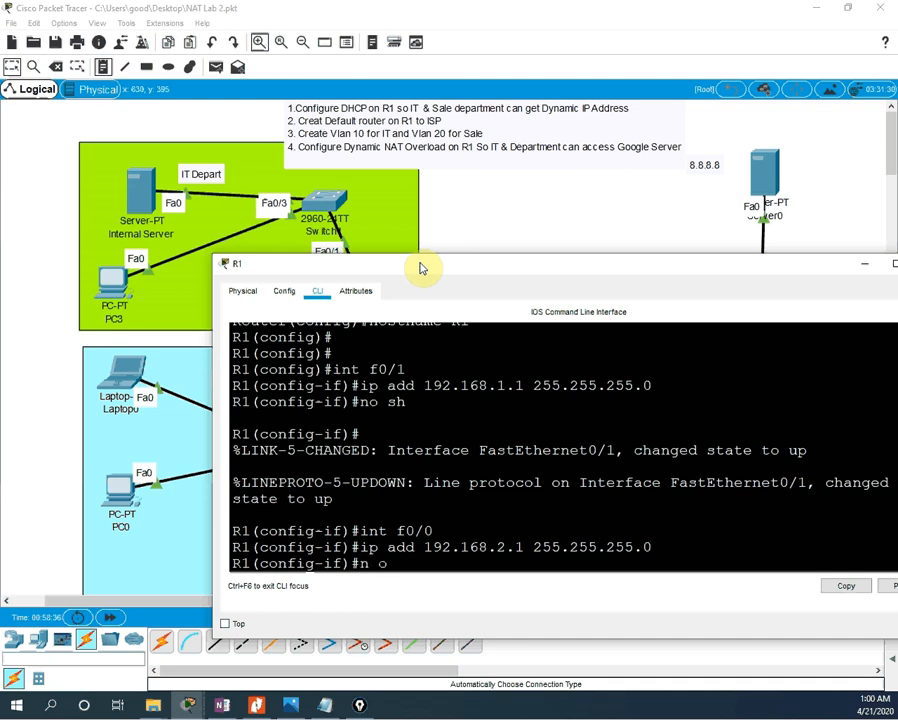
pyautogui.press('BackSpace')
pyautogui.write('no sh')
pyautogui.press('Return')
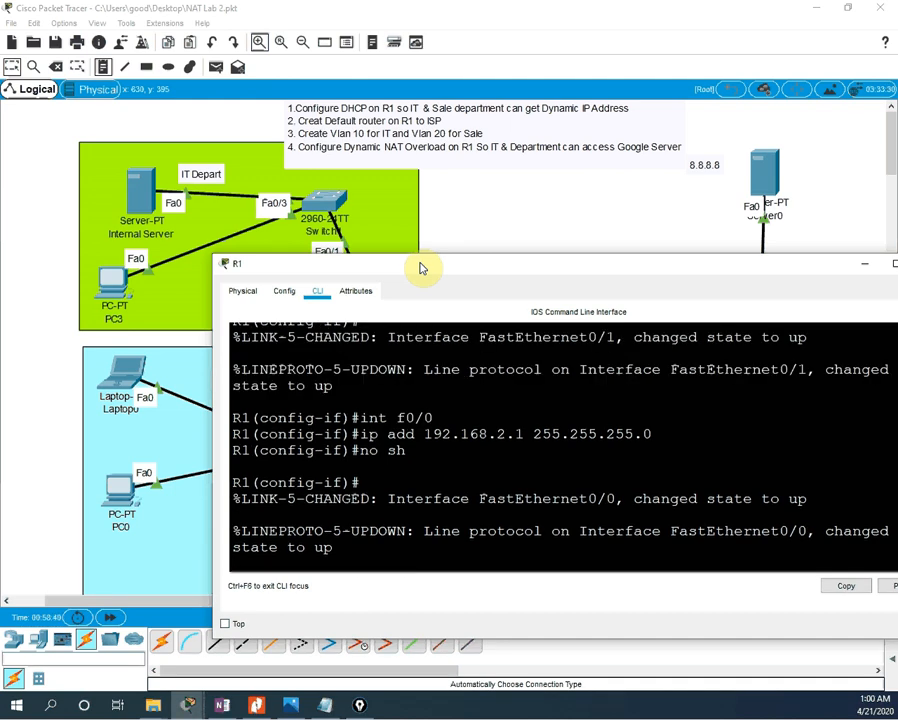
pyautogui.press('Return')
pyautogui.press('Return')
# Step: Check the port label on R1's ISP link, then assign 200.1.1.1 with mask 255.255.255.0 to interface f1/0
pyautogui.moveTo(420, 268); pyautogui.dragTo(447, 457)
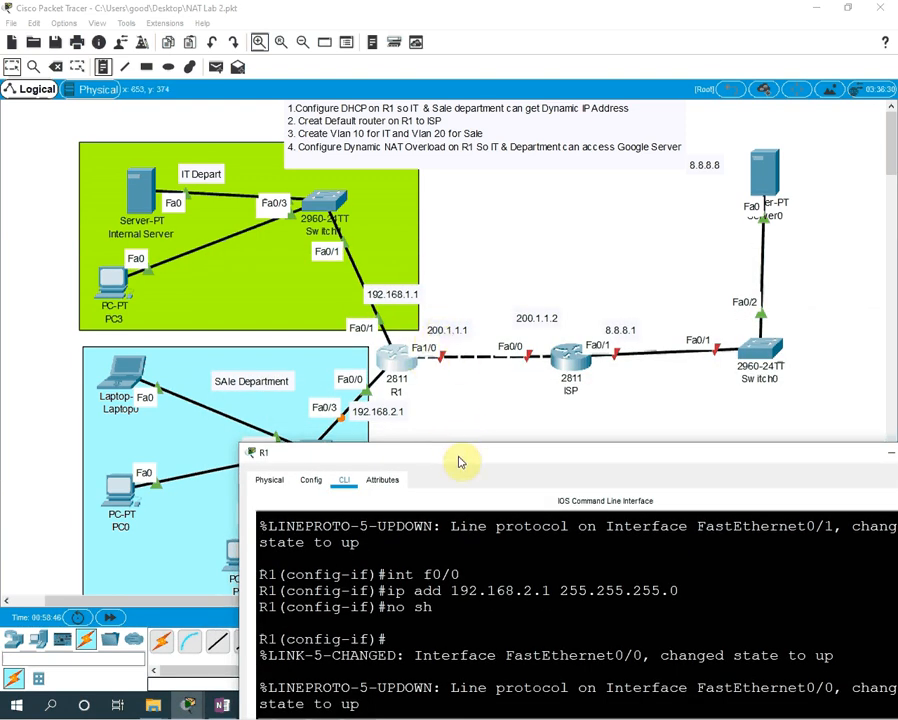
pyautogui.moveTo(463, 461); pyautogui.dragTo(445, 397)
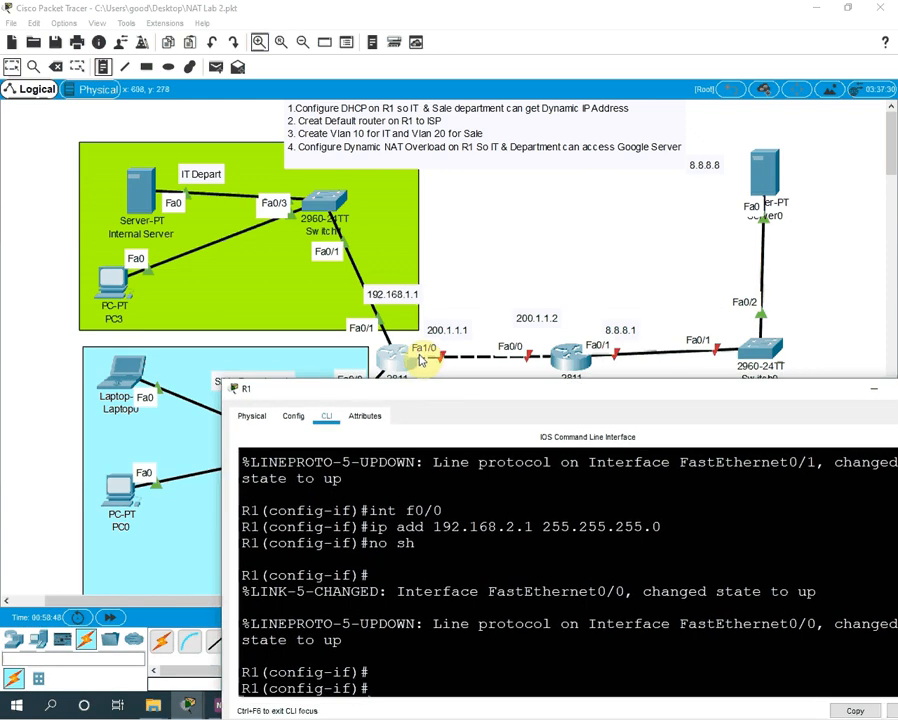
pyautogui.click(477, 607)
pyautogui.write('int f1/')
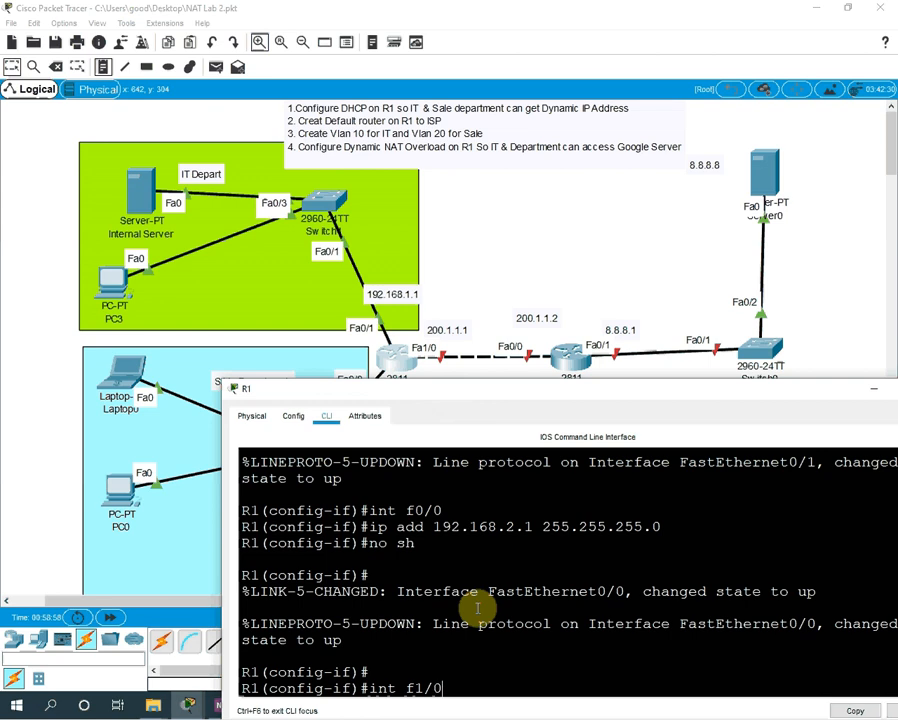
pyautogui.write('0')
pyautogui.press('Return')
pyautogui.write('ip a')
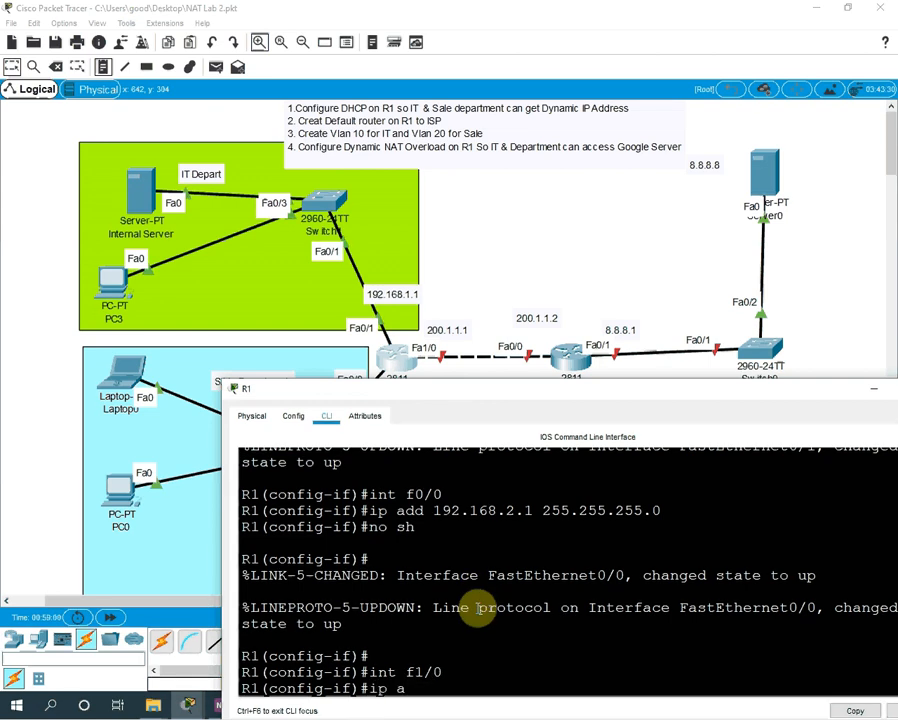
pyautogui.write('dd 200.1.1.1 255.255.255.0')
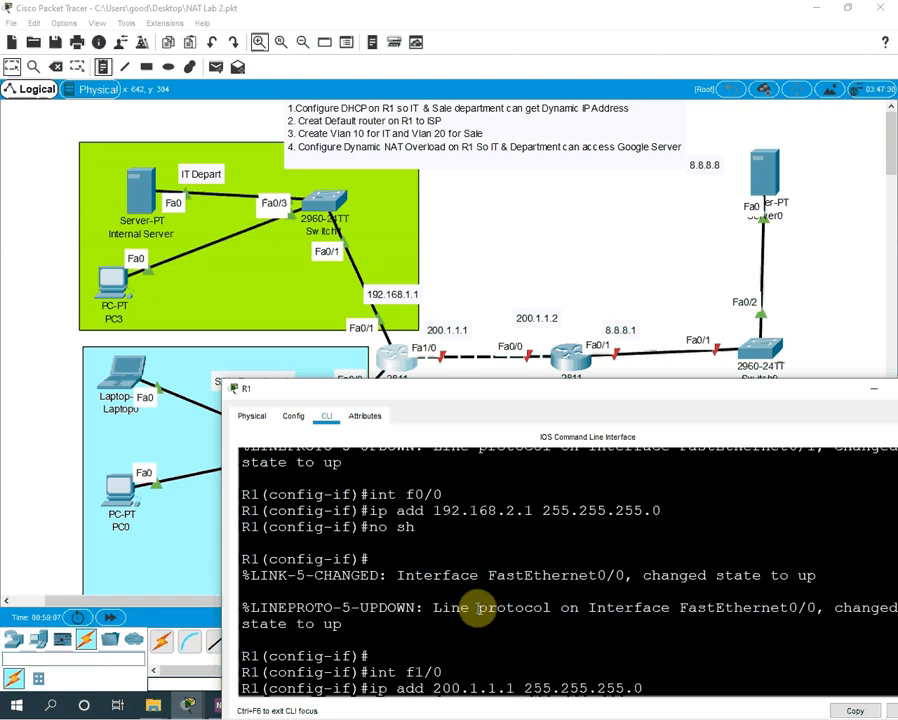
pyautogui.press('Return')
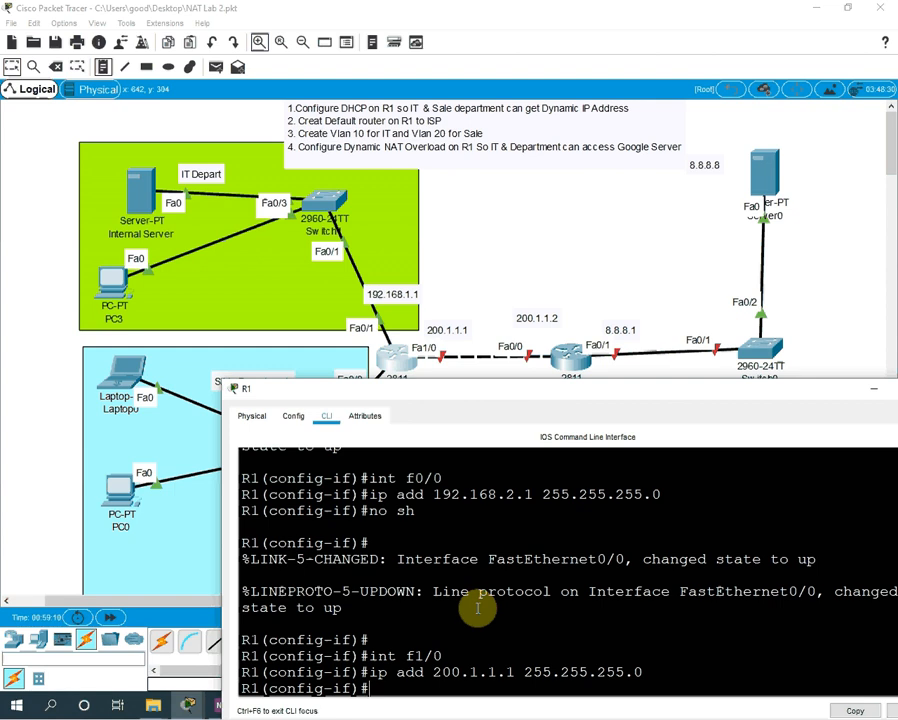
# Step: Enable R1's interface f1/0 with "no sh" and return to a clean interface prompt
pyautogui.write('no sh')
pyautogui.press('Return')
pyautogui.press('Return')
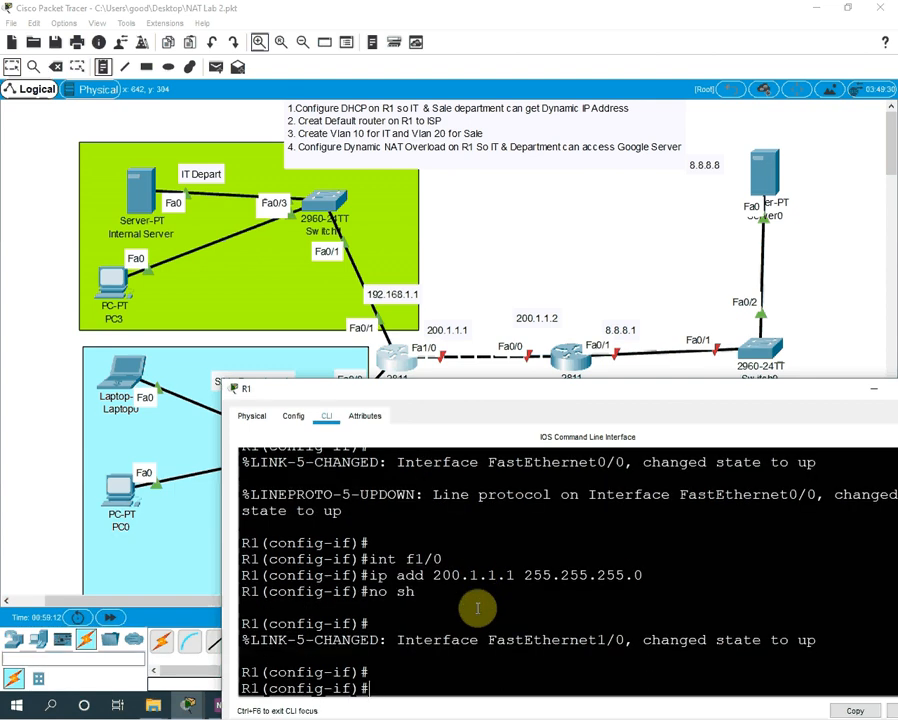
pyautogui.press('Return')
pyautogui.press('Return')
pyautogui.press('Return')
pyautogui.press('Return')
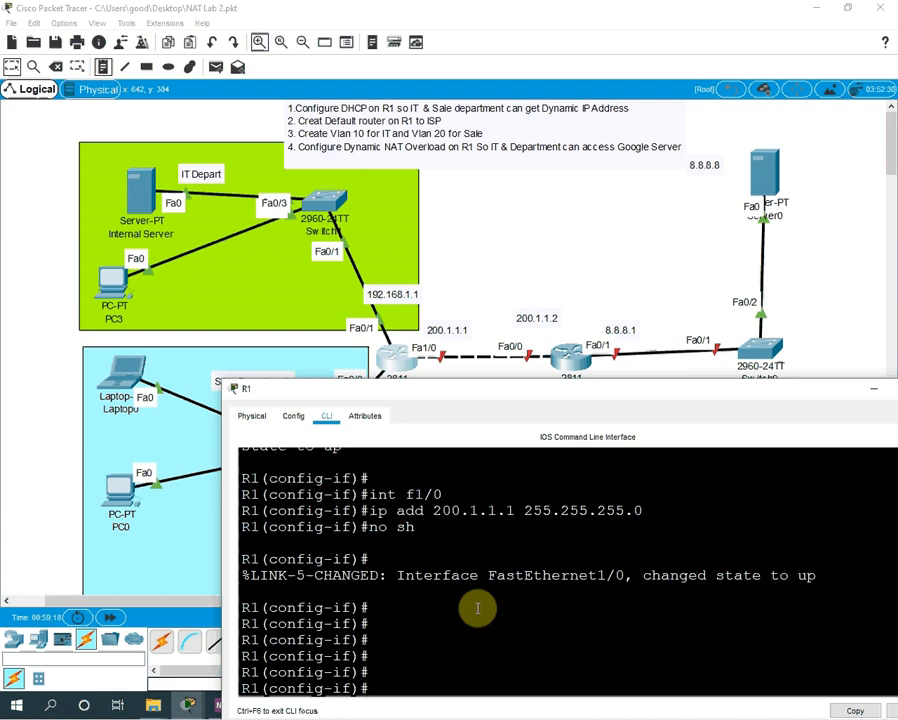
# Step: Leave configuration mode and check R1's interface addresses and status with "sh ip int br", widening the console window so the table fits
pyautogui.hotkey('ctrl', 'z')
pyautogui.press('Return')
pyautogui.press('Return')
pyautogui.press('Return')
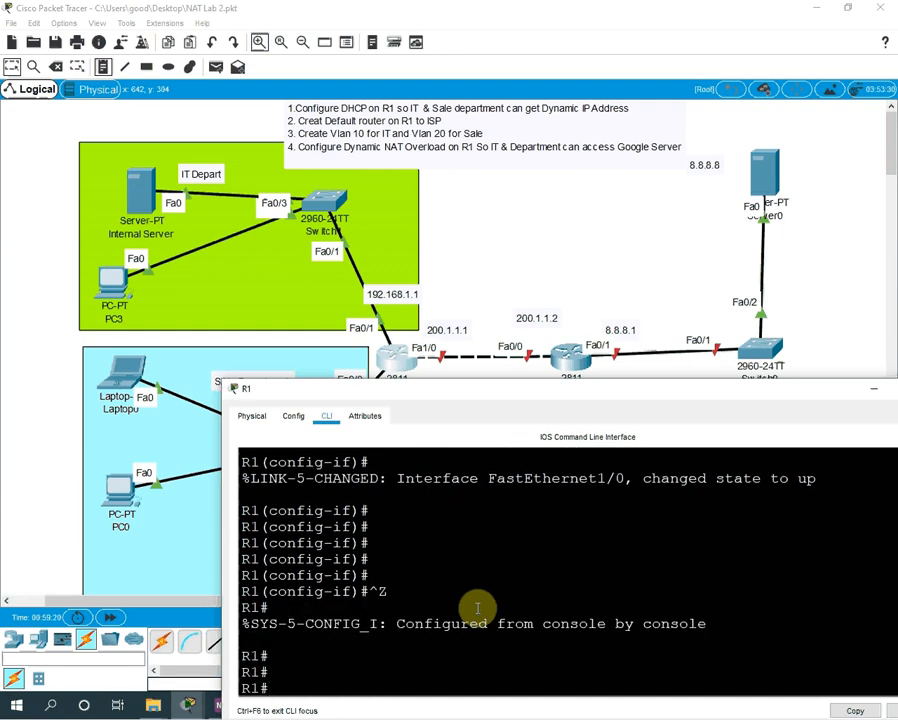
pyautogui.write('sh ip int br')
pyautogui.press('Return')
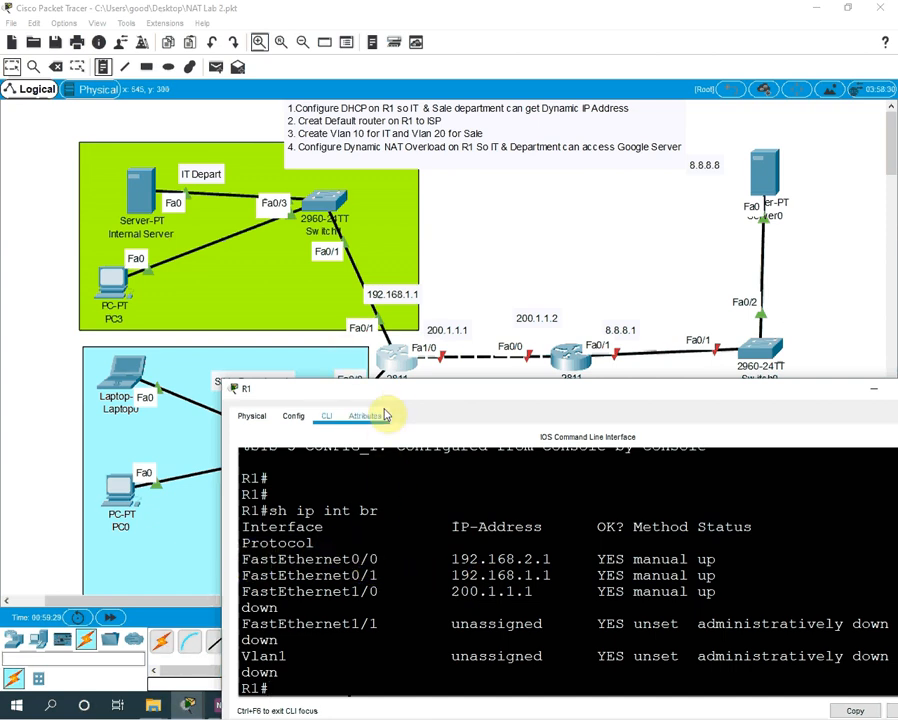
pyautogui.moveTo(390, 390); pyautogui.dragTo(380, 414)
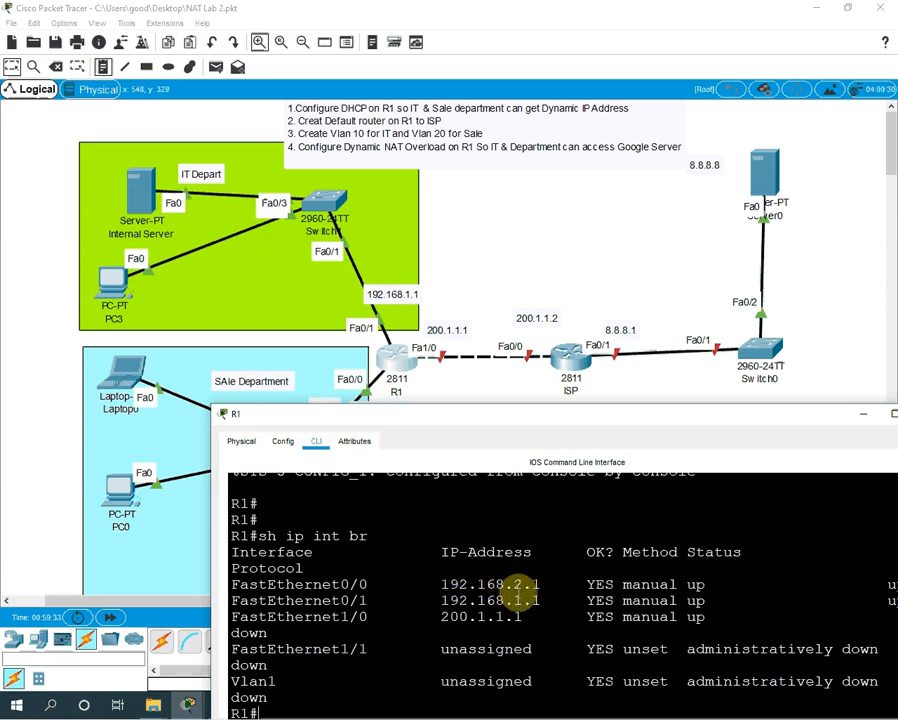
pyautogui.moveTo(541, 412); pyautogui.dragTo(450, 410)
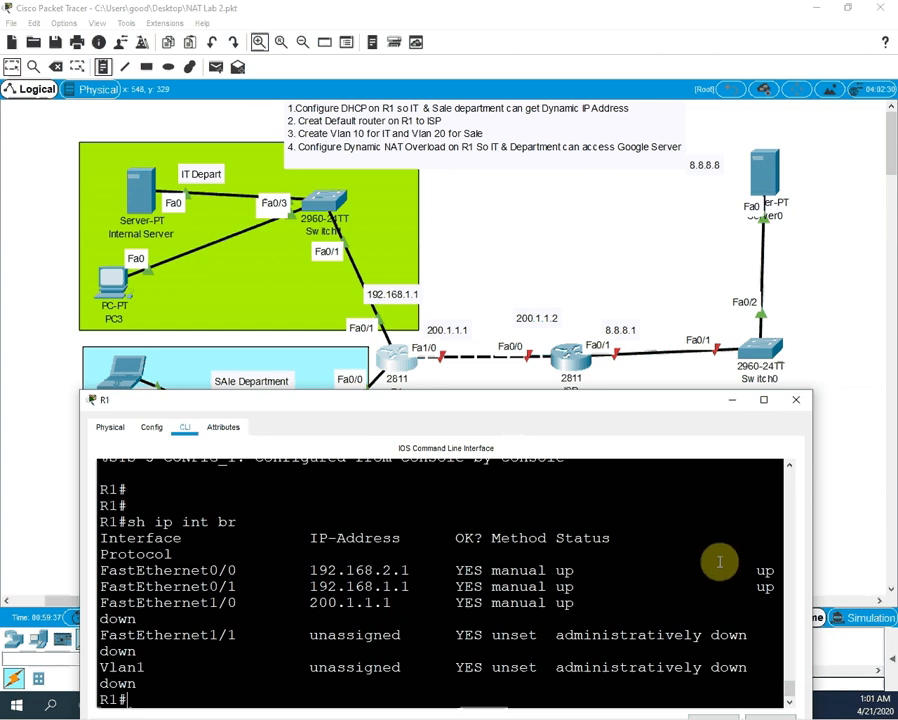
pyautogui.moveTo(812, 528); pyautogui.dragTo(893, 545)
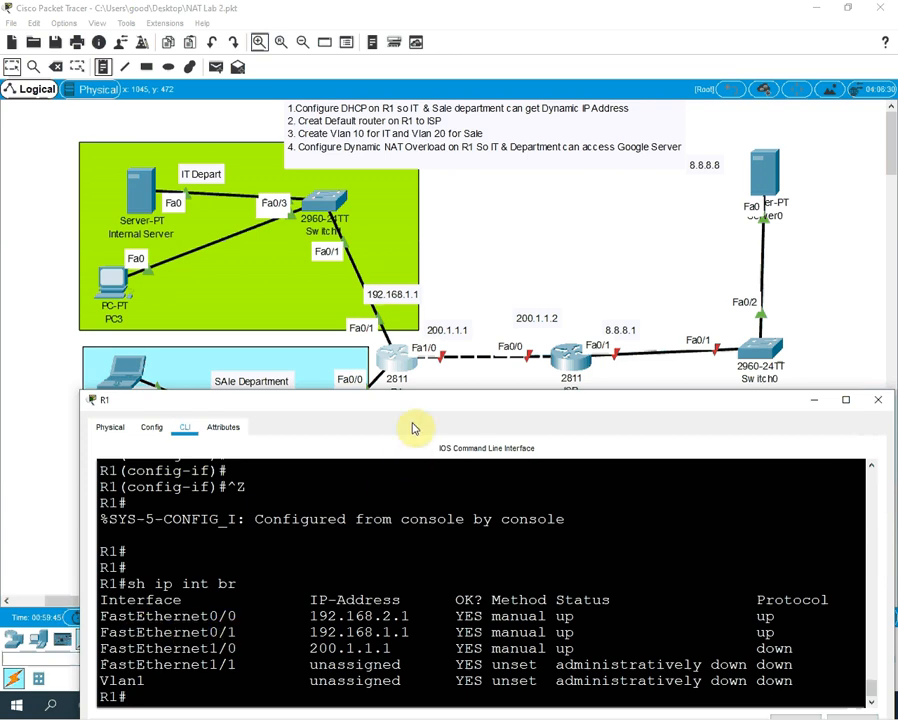
pyautogui.moveTo(410, 406); pyautogui.dragTo(414, 436)
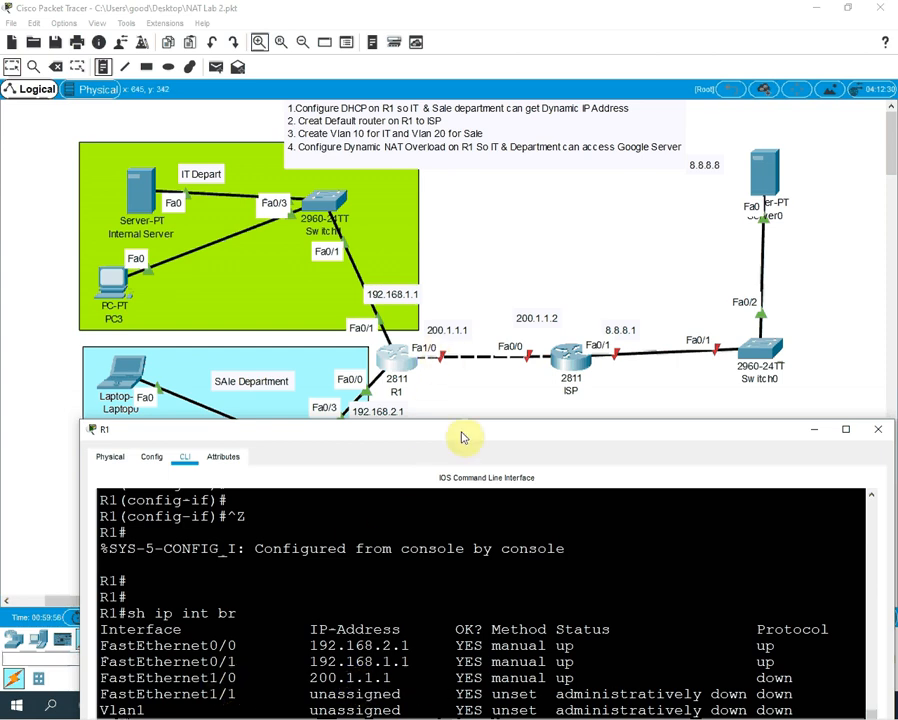
pyautogui.moveTo(462, 437); pyautogui.dragTo(508, 378)
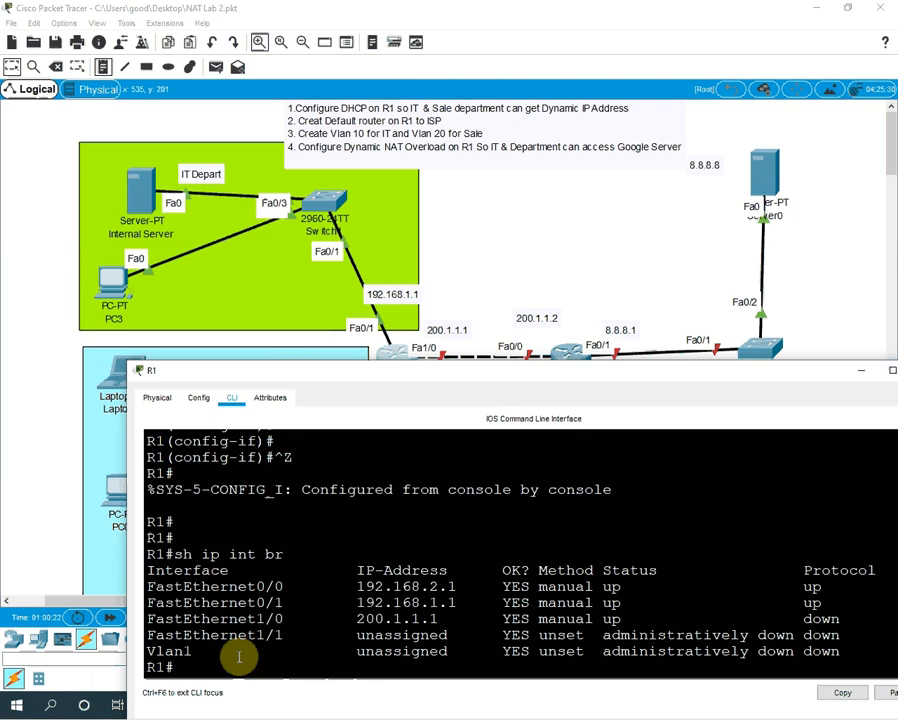
# Step: Enter R1's global configuration mode with "config t" and create a DHCP pool named IT
pyautogui.press('Return')
pyautogui.write('config t')
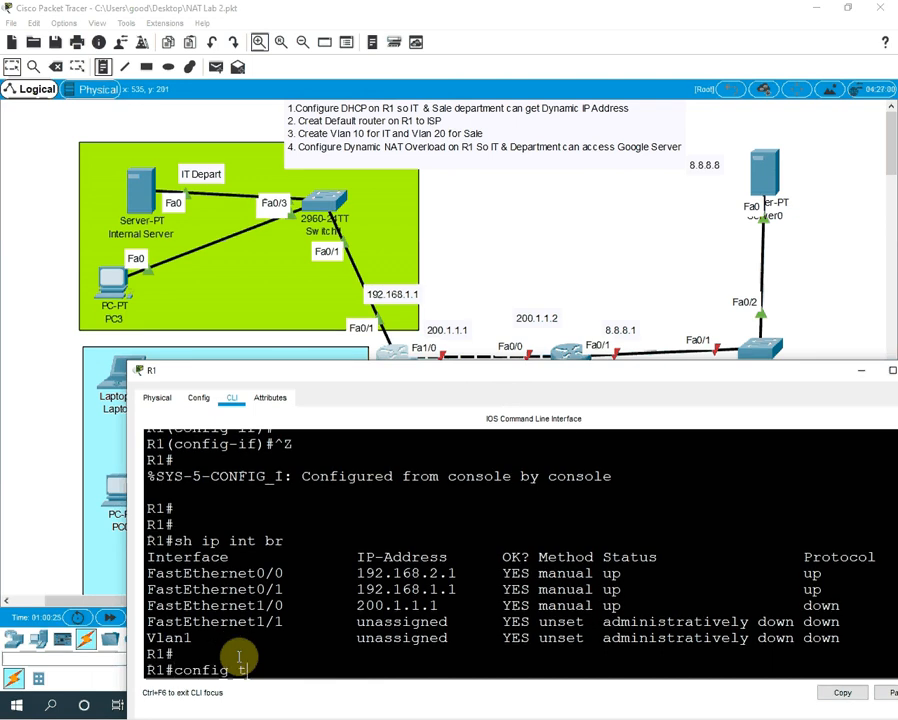
pyautogui.press('Return')
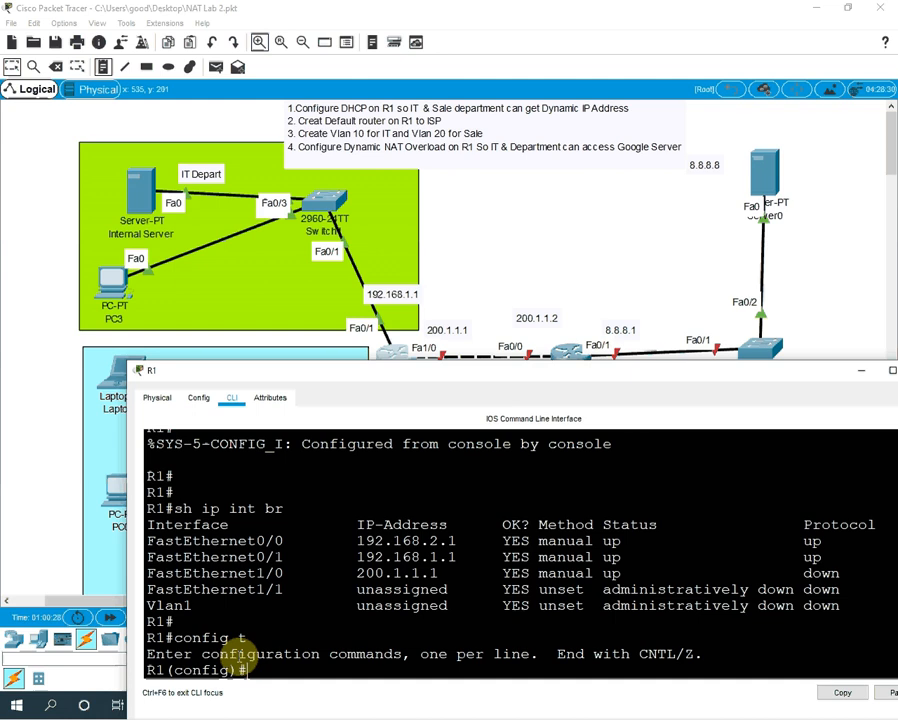
pyautogui.write('ip dh')
pyautogui.press('Tab')
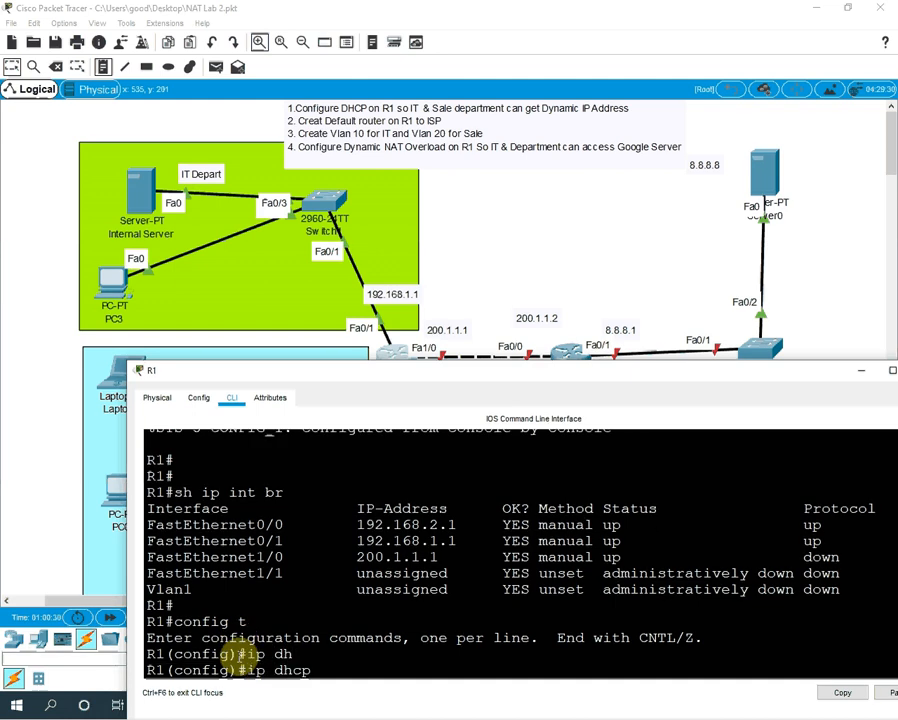
pyautogui.write('p')
pyautogui.press('Tab')
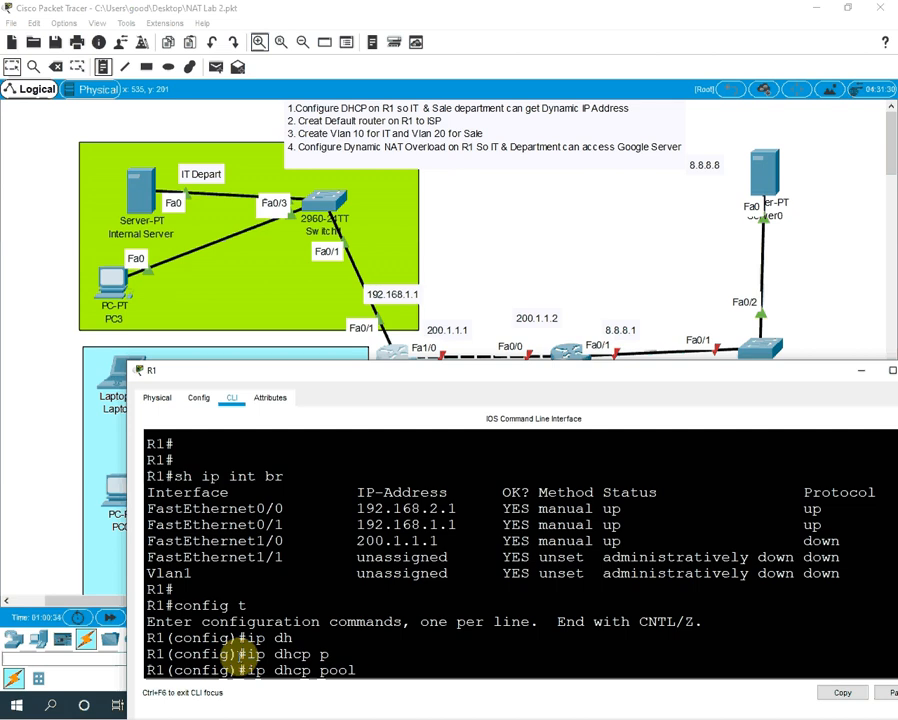
pyautogui.write('a')
pyautogui.write('IT')
pyautogui.press('Return')
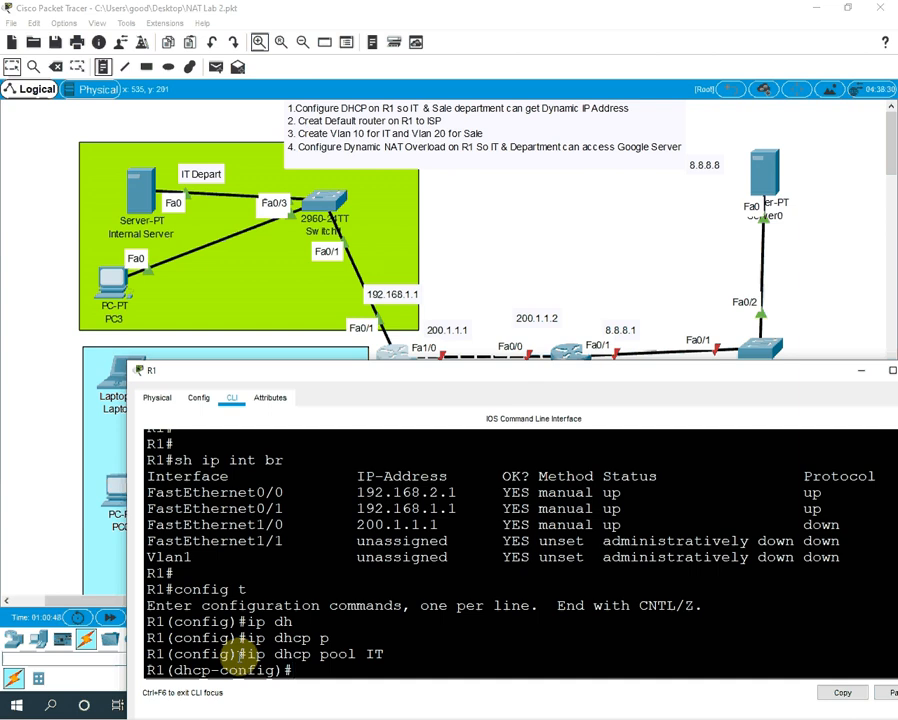
# Step: Set the IT pool's default router to 192.168.1.1, checking R1's IT-side address in the topology
pyautogui.write('def')
pyautogui.press('Tab')
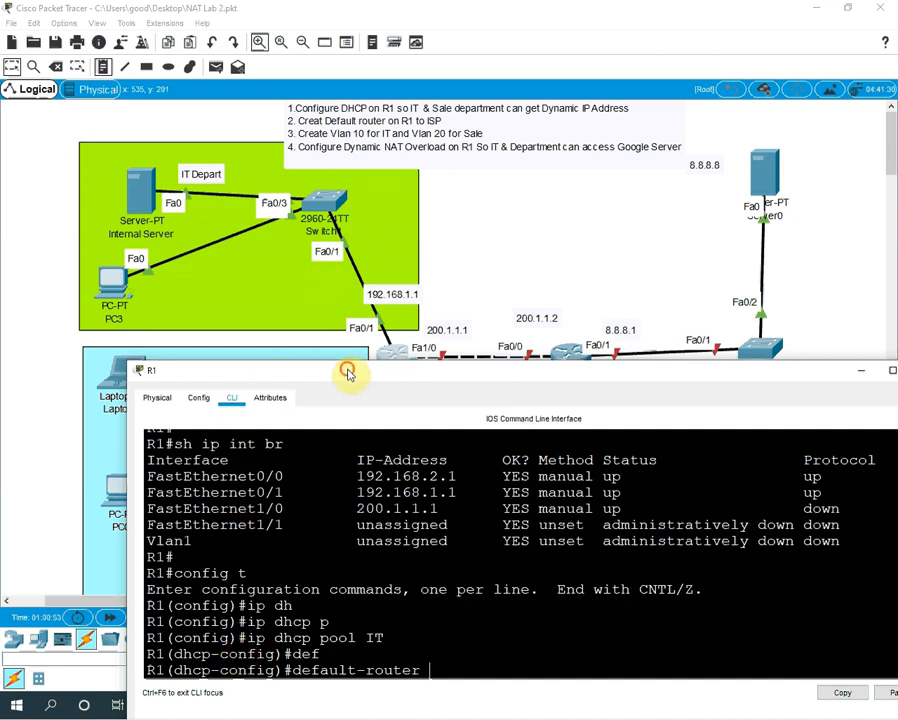
pyautogui.moveTo(347, 372); pyautogui.dragTo(354, 441)
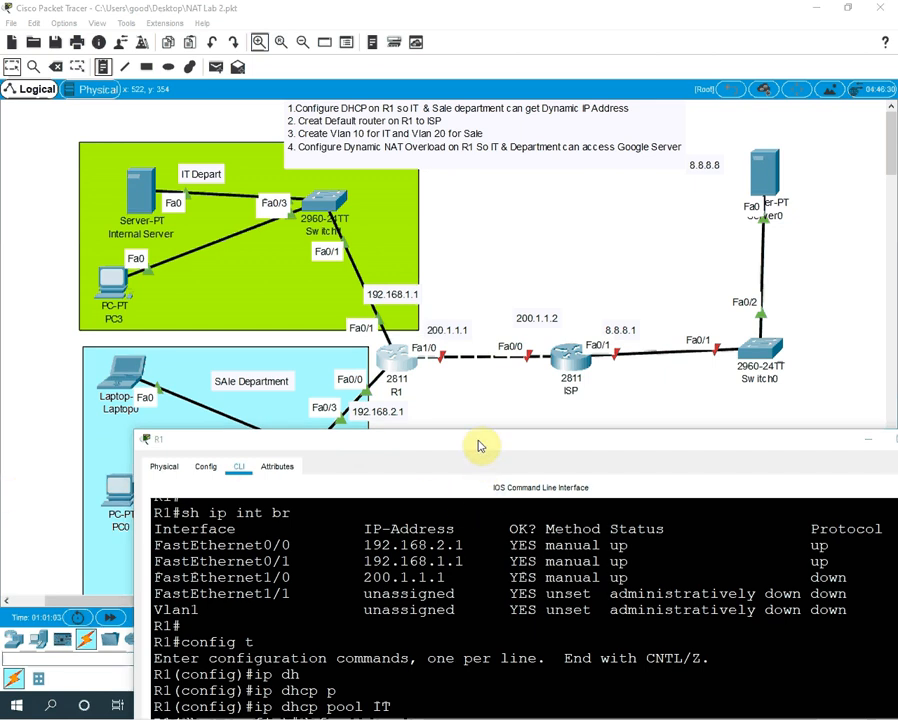
pyautogui.moveTo(476, 444); pyautogui.dragTo(478, 342)
pyautogui.click(441, 631)
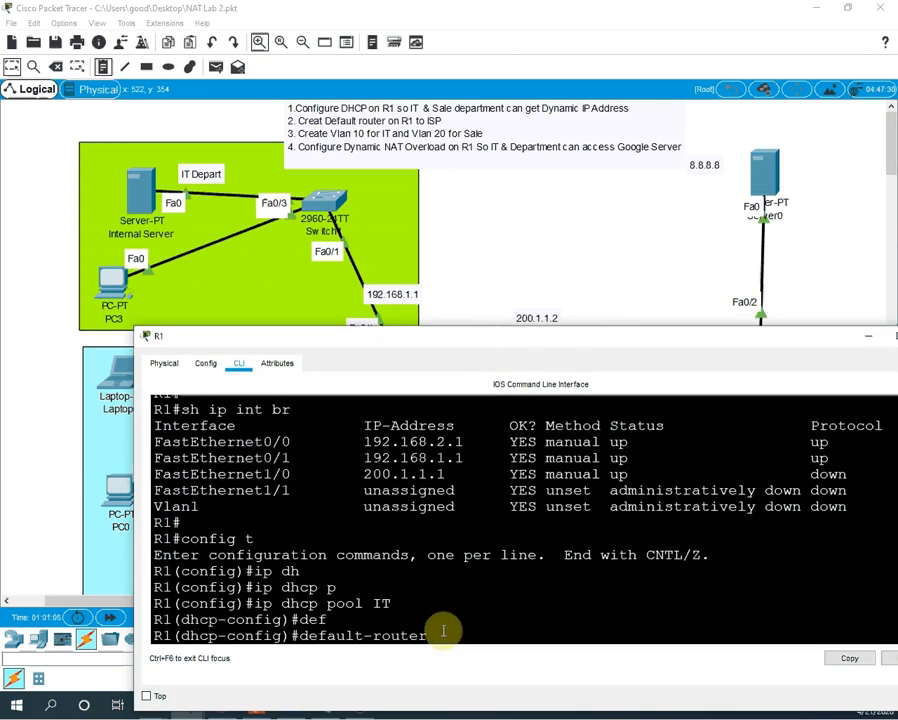
pyautogui.write('192.168.1.1')
pyautogui.click(591, 630)
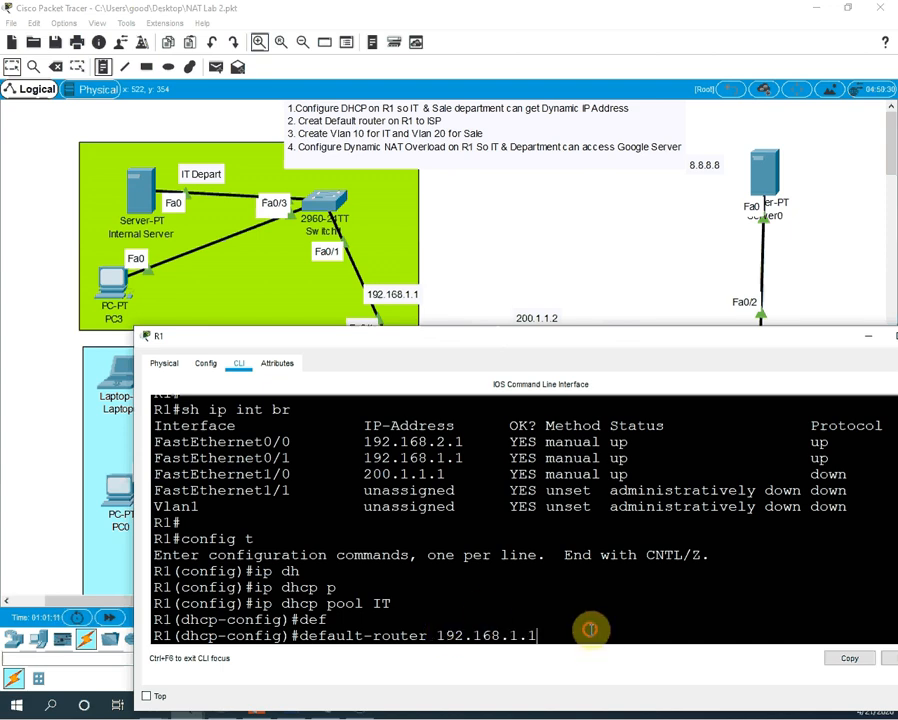
pyautogui.press('Return')
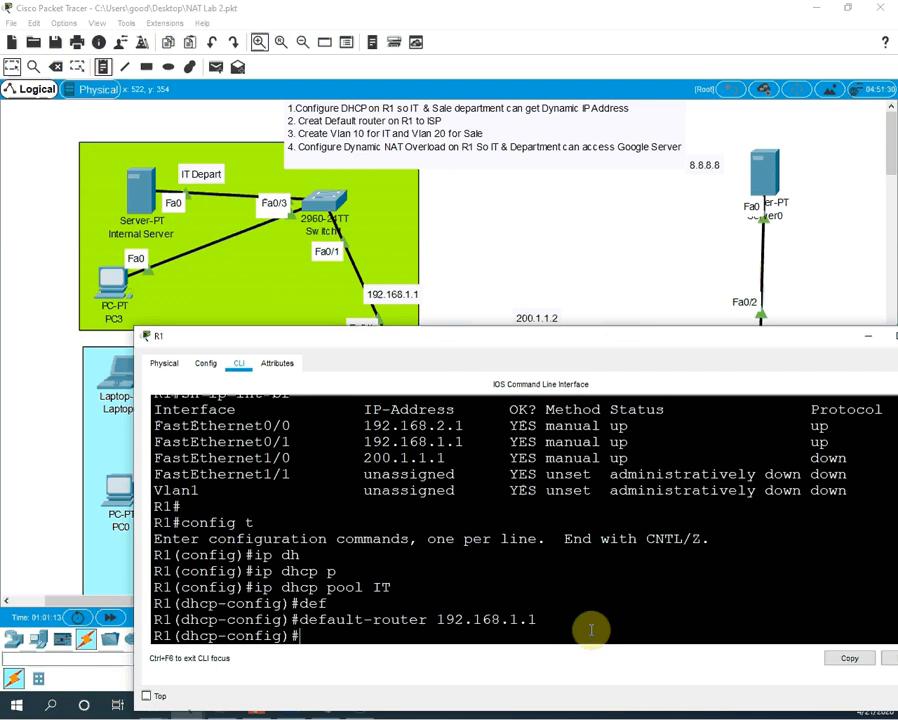
# Step: Define the IT pool's network as 192.168.1.0 with mask 255.255.255.0
pyautogui.write('netw')
pyautogui.press('Tab')
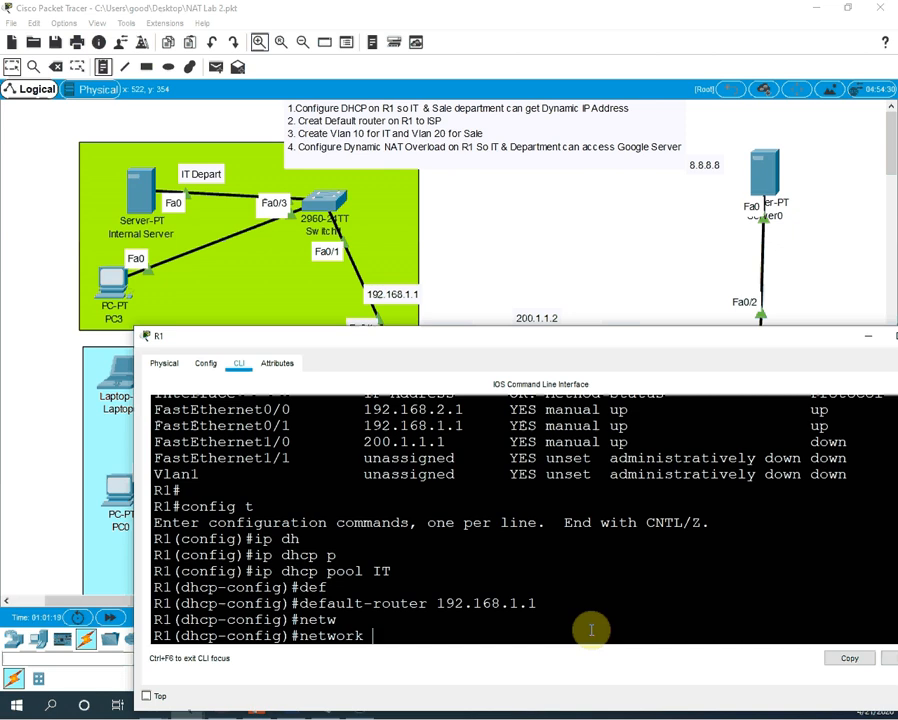
pyautogui.write('192.168.1.0 255')
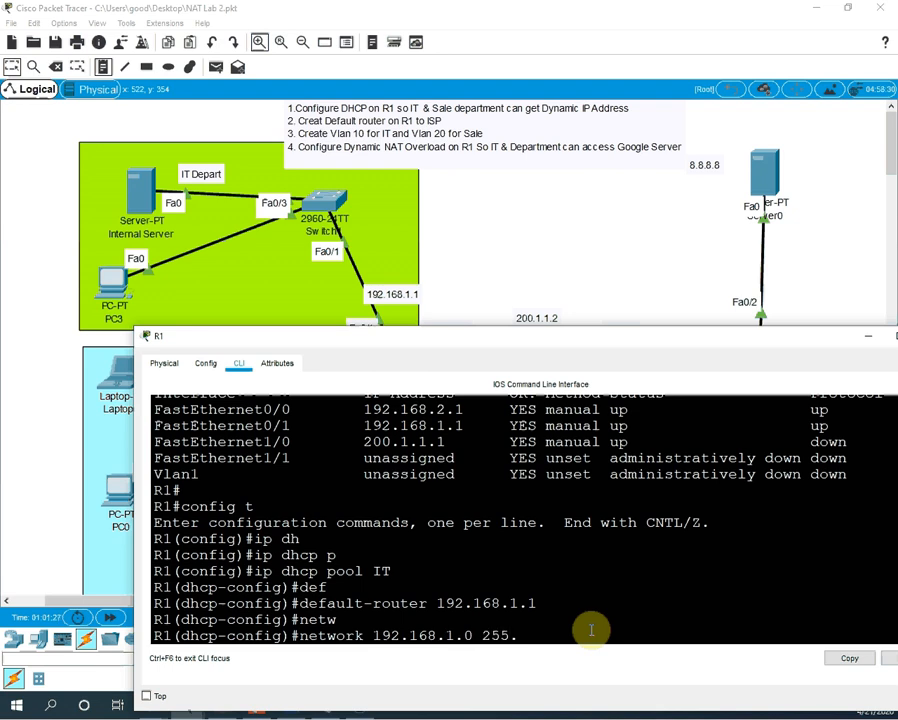
pyautogui.write('.255.255.0')
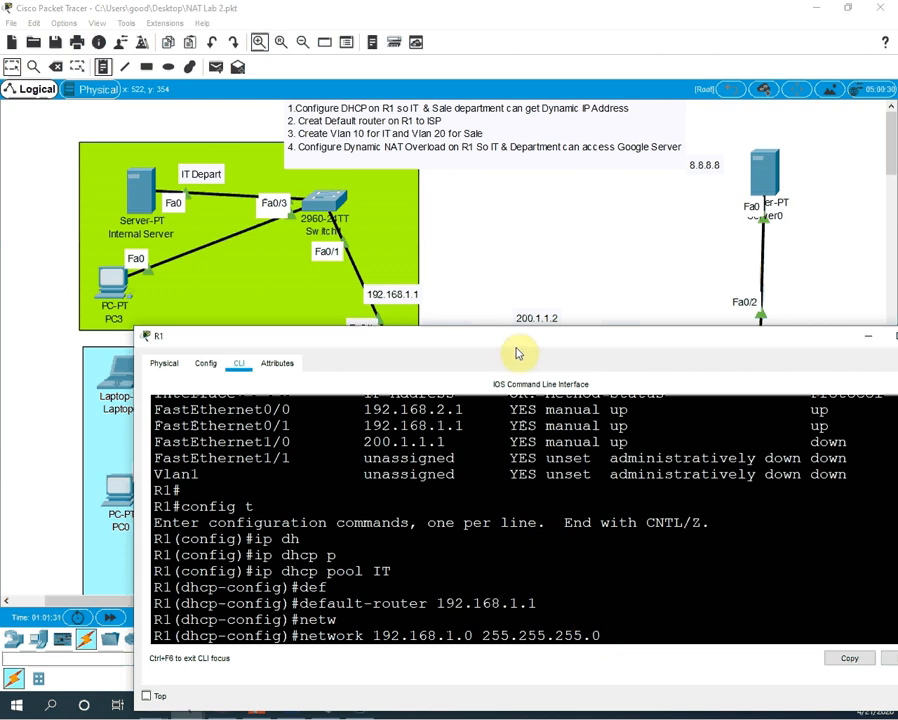
pyautogui.moveTo(516, 346); pyautogui.dragTo(500, 404)
pyautogui.moveTo(504, 403); pyautogui.dragTo(504, 381)
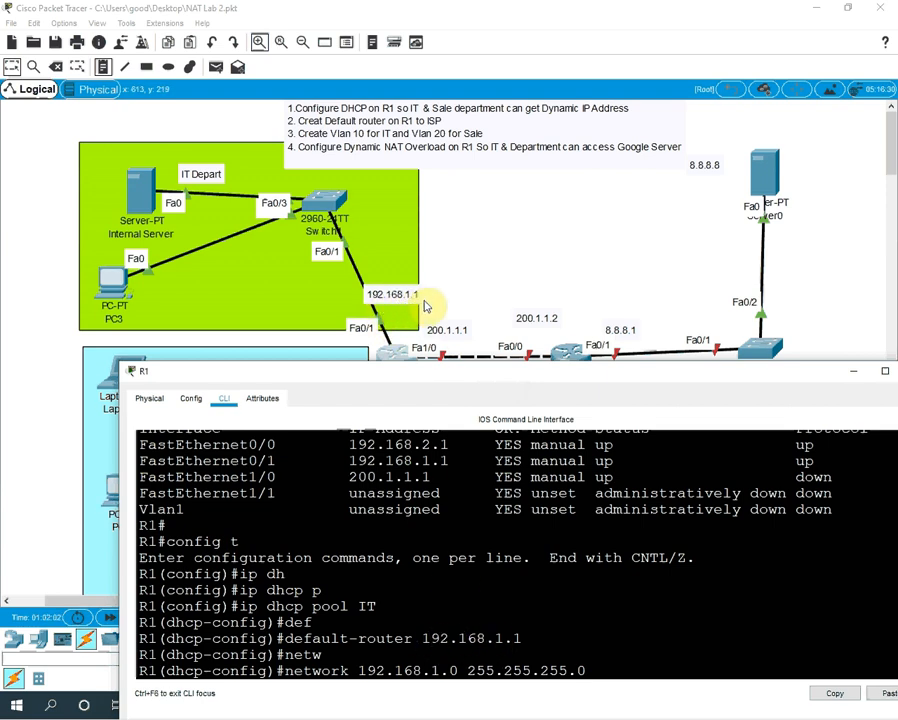
pyautogui.scroll(-1, 580, 524)
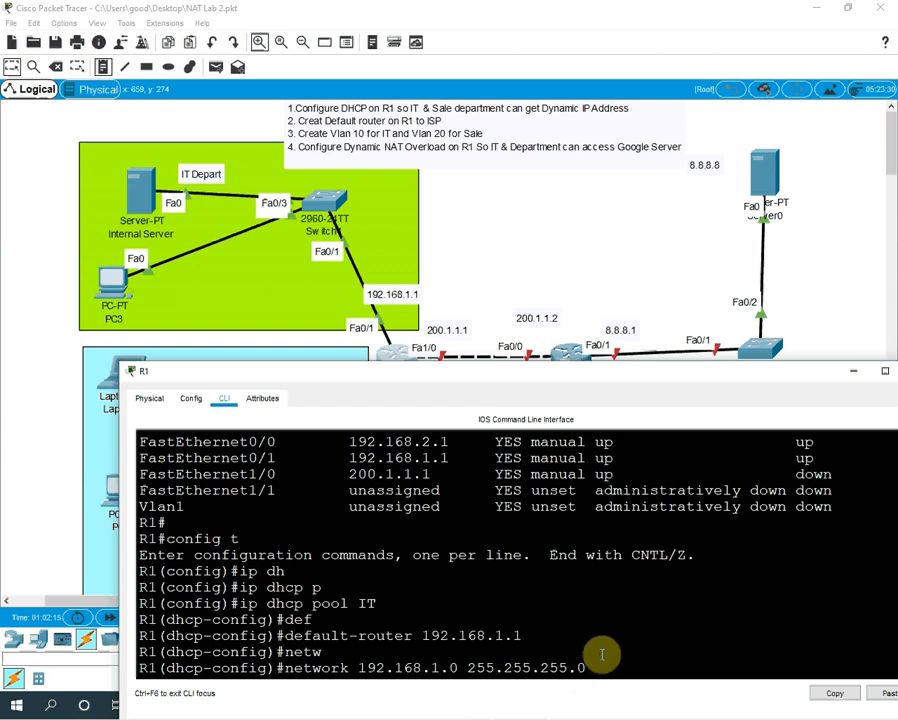
pyautogui.press('Return')
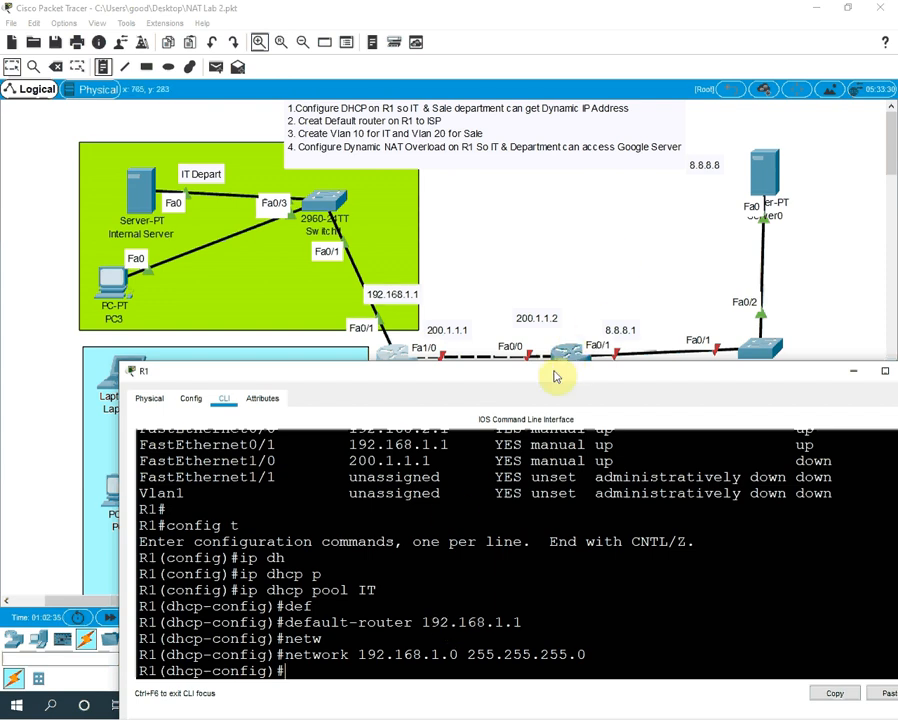
# Step: Check the Sale department's side of the topology, then create a second DHCP pool on R1 named sale
pyautogui.moveTo(560, 373); pyautogui.dragTo(566, 438)
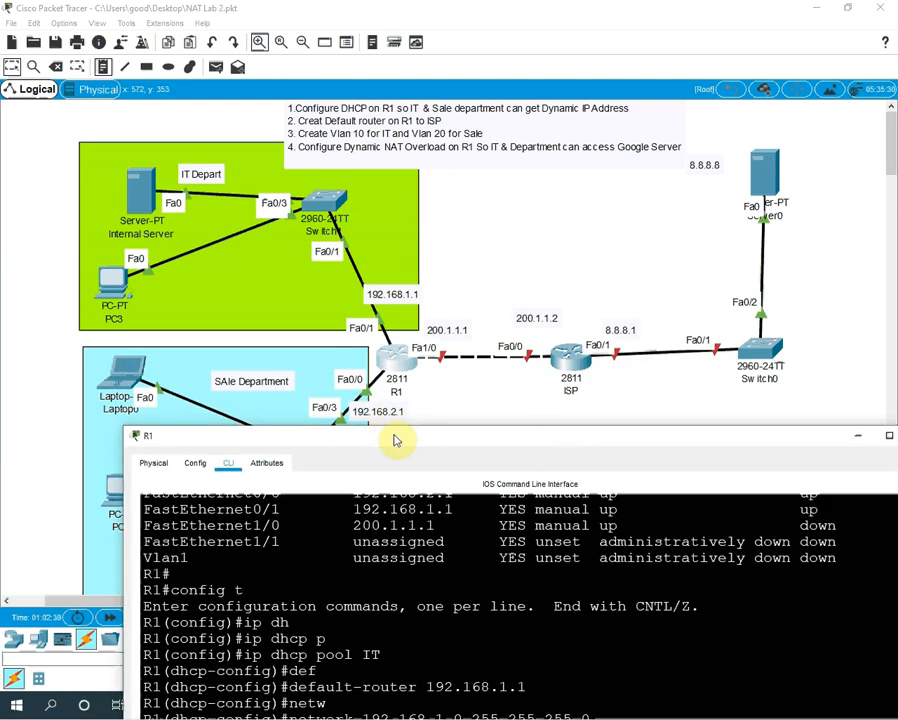
pyautogui.moveTo(395, 427); pyautogui.dragTo(380, 346)
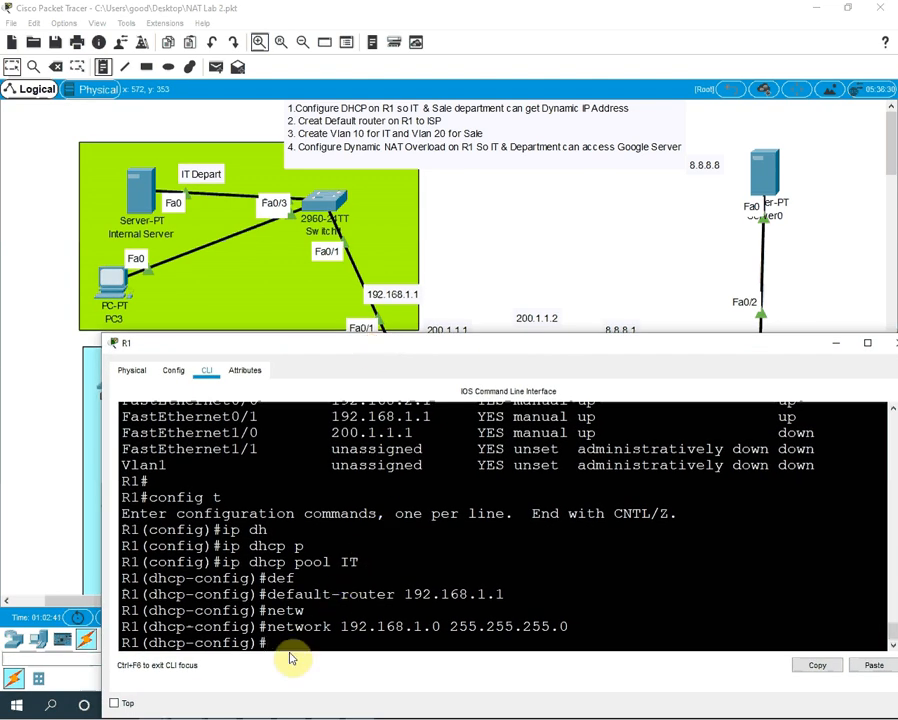
pyautogui.press('Return')
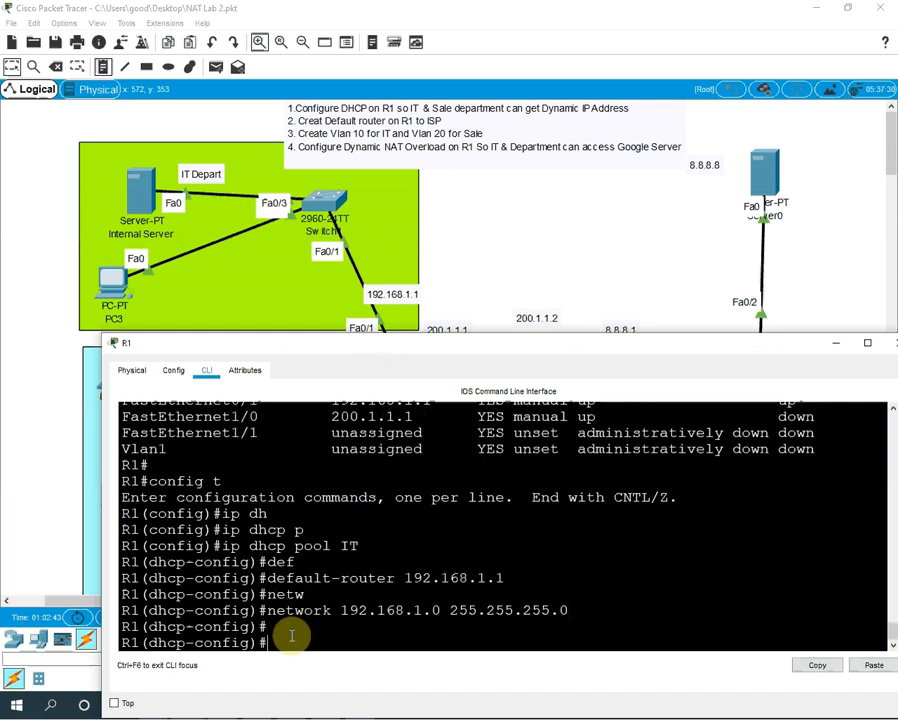
pyautogui.write('ip dh')
pyautogui.press('Tab')
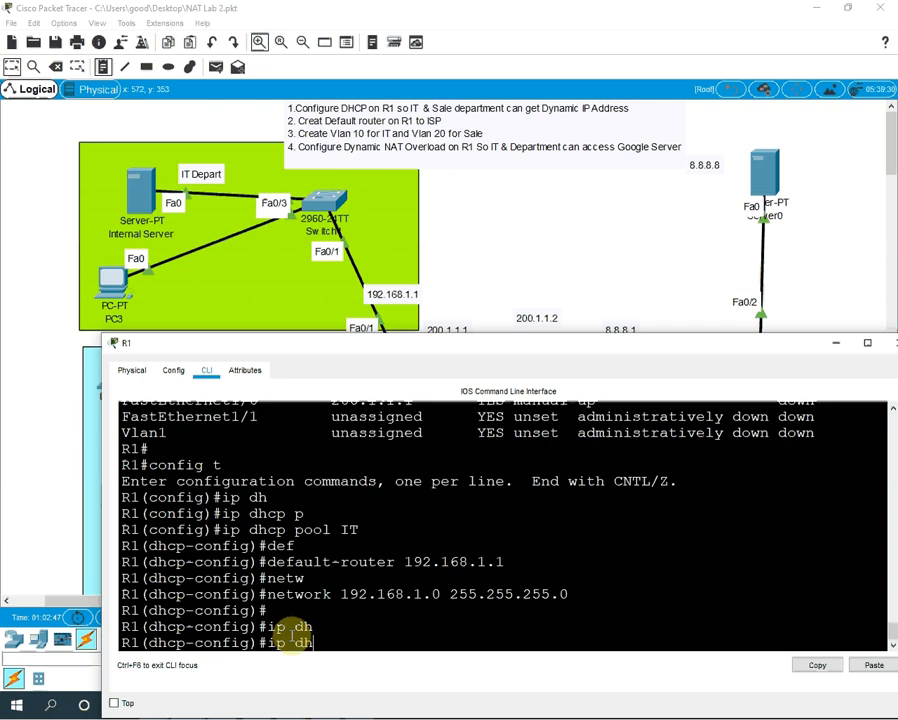
pyautogui.write('c')
pyautogui.press('Tab')
pyautogui.write('p')
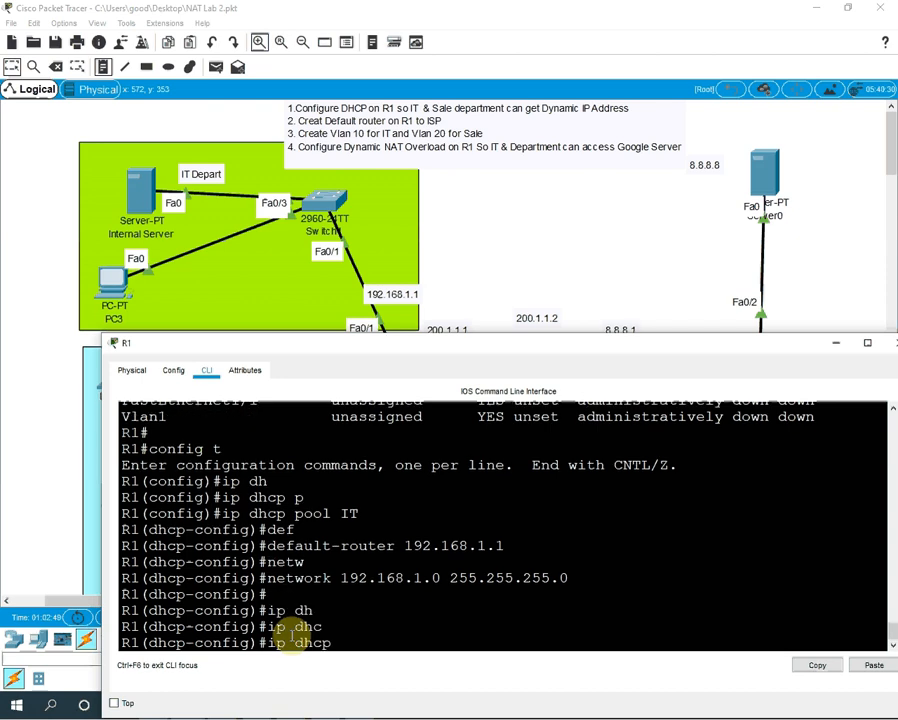
pyautogui.write(' pool sale')
pyautogui.press('Return')
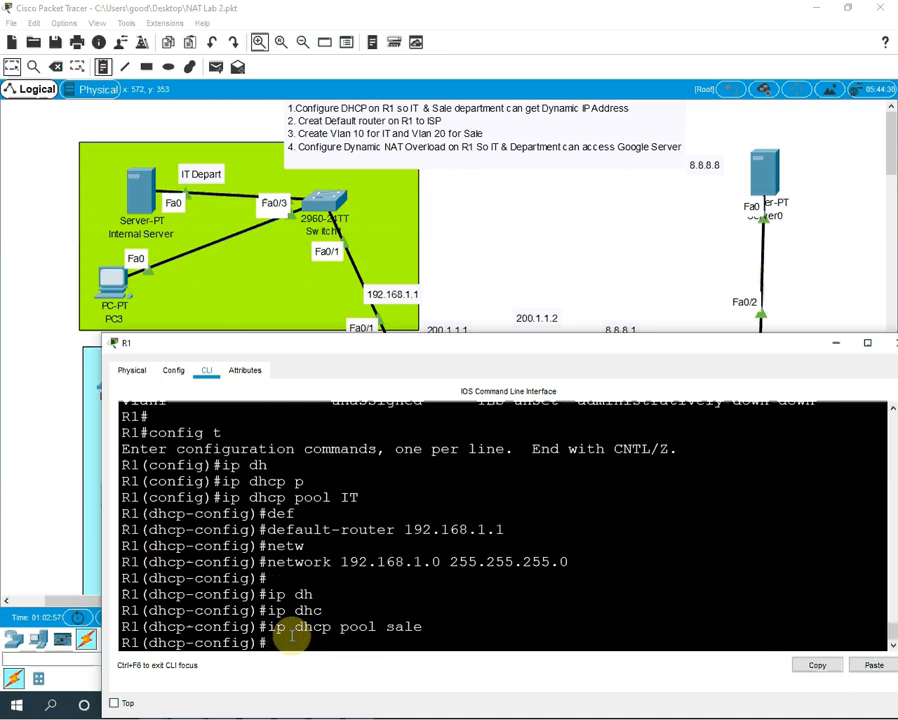
# Step: Set the sale pool's default router to 192.168.2.1
pyautogui.write('de')
pyautogui.press('Tab')
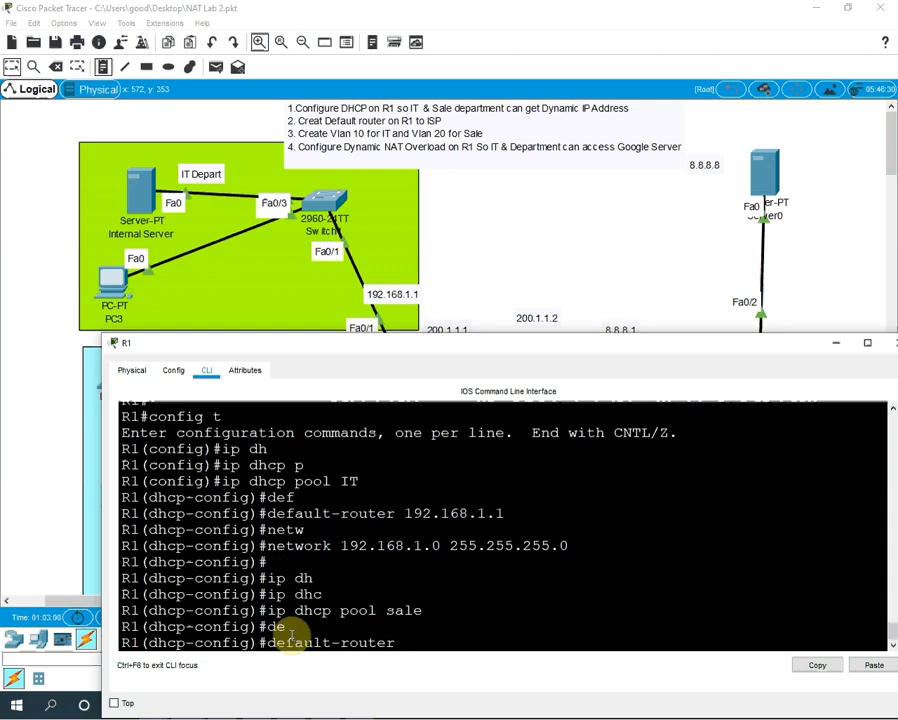
pyautogui.write('192.168.2.1')
pyautogui.press('Return')
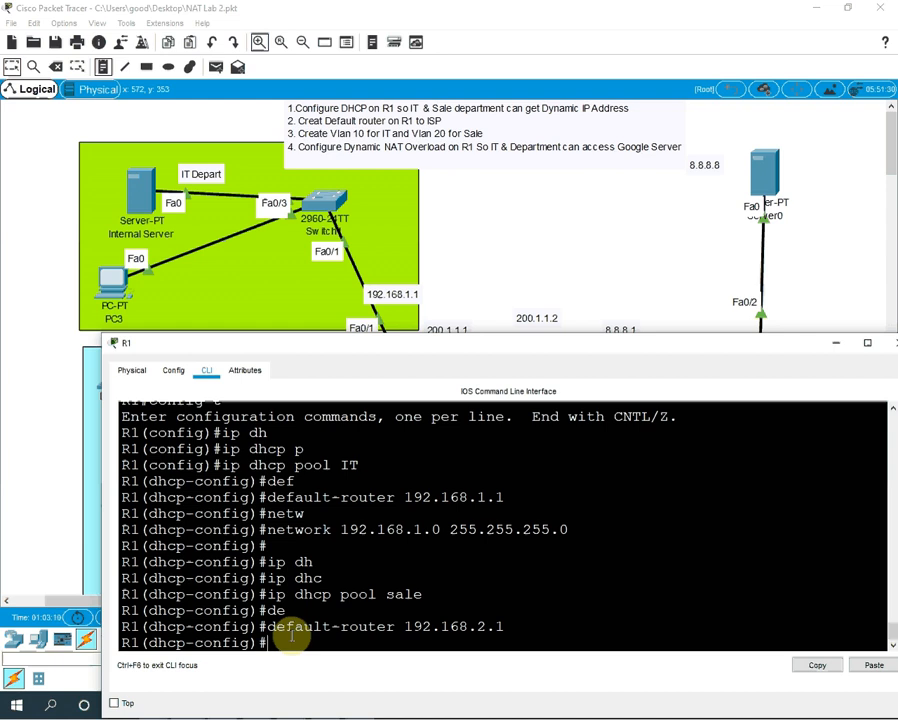
# Step: Define the sale pool's network as 192.168.2.0 with mask 255.255.255.0
pyautogui.write('ne')
pyautogui.press('Tab')
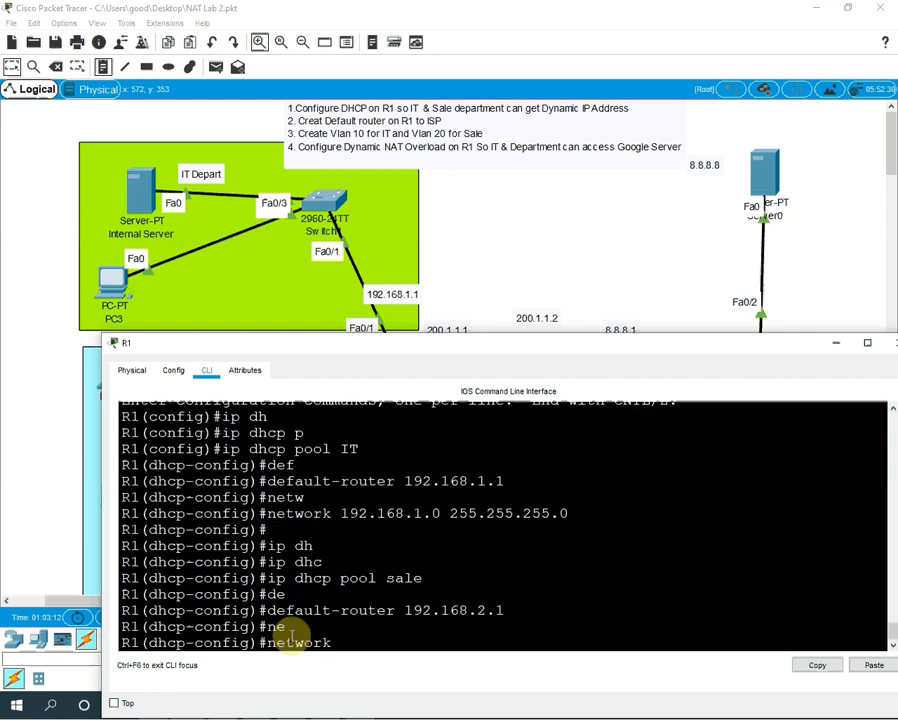
pyautogui.write('192.168.2.0 255.255.')
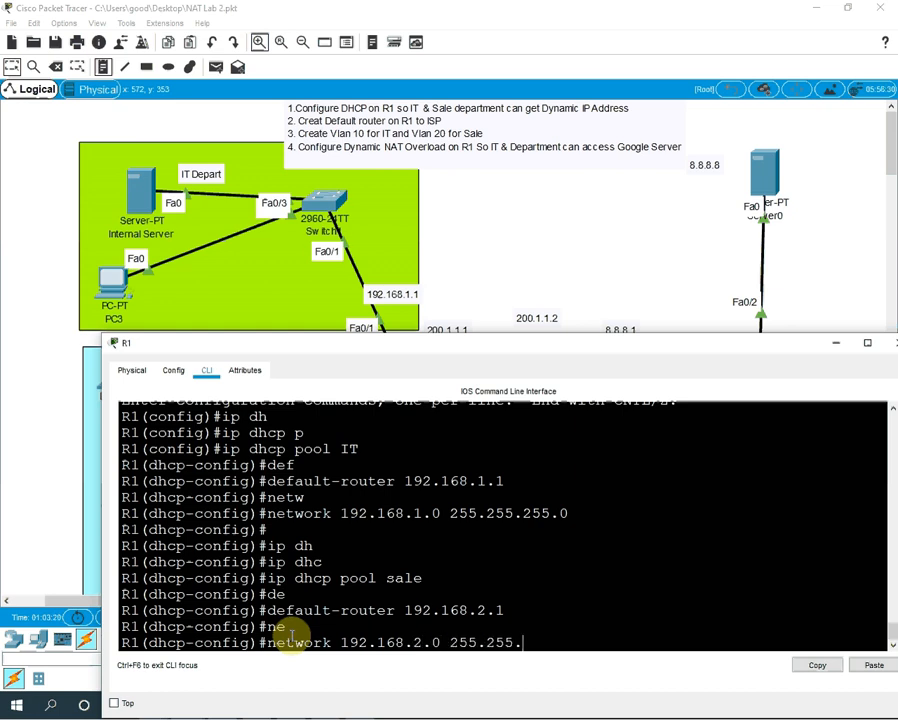
pyautogui.write('255.0')
pyautogui.press('Return')
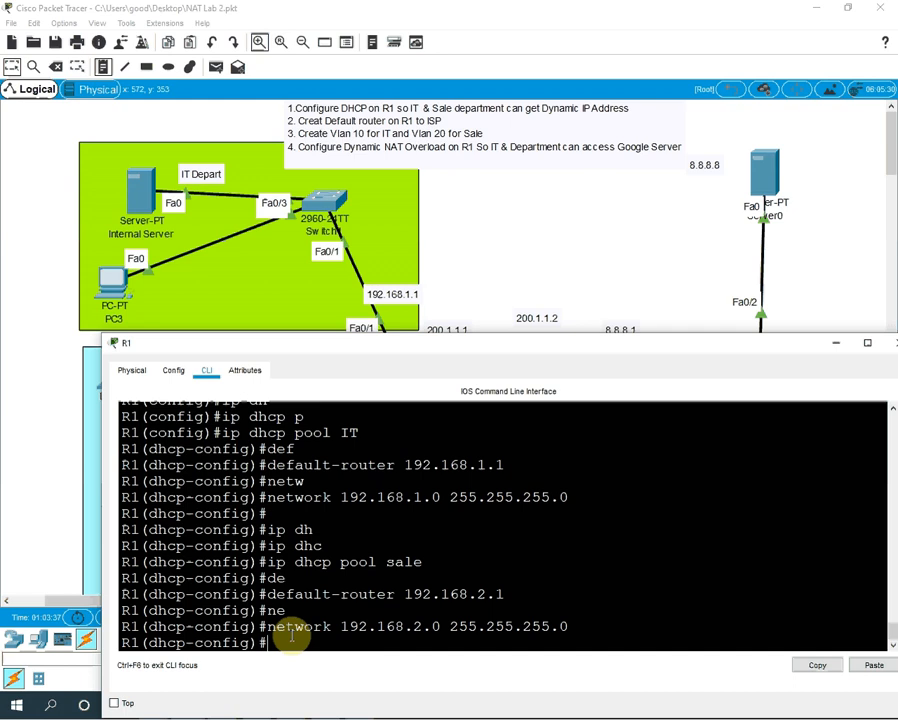
# Step: Switch the Internal Server's IPv4 configuration from static to DHCP so it requests an address from R1
pyautogui.click(835, 343)
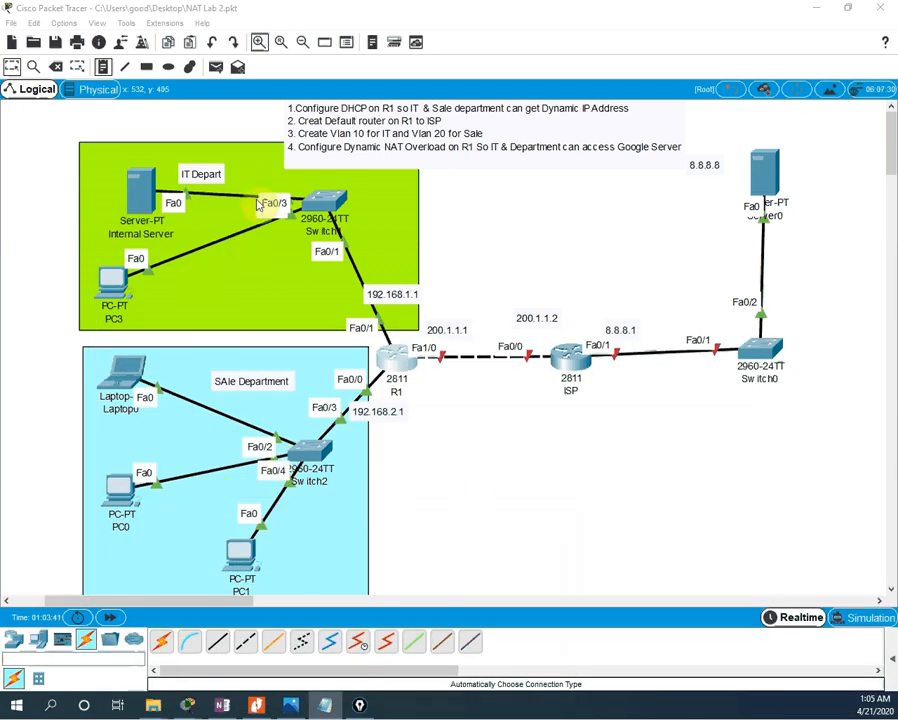
pyautogui.click(133, 196)
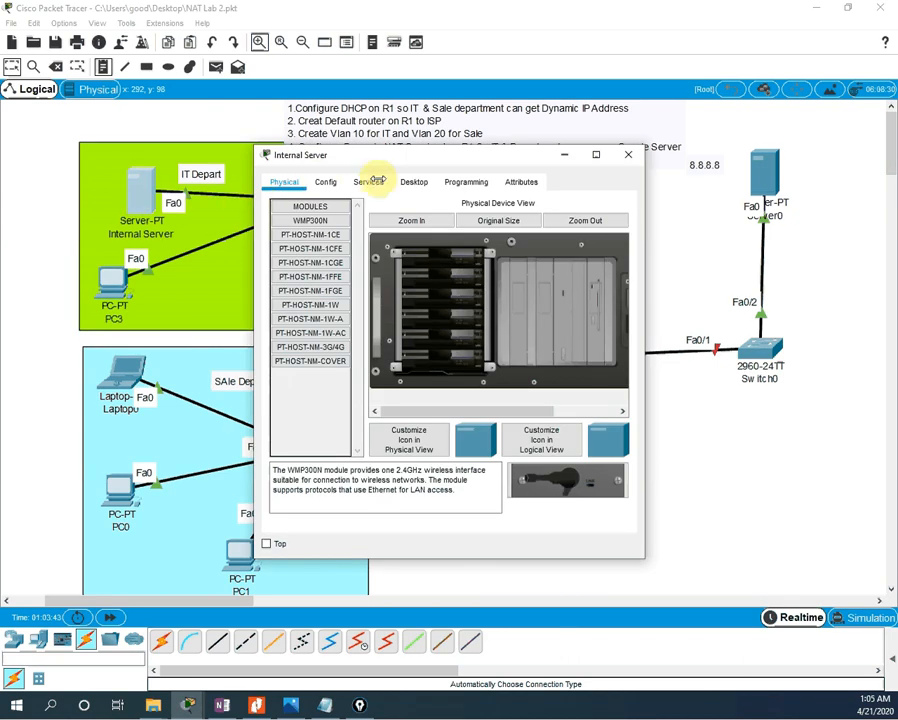
pyautogui.click(412, 183)
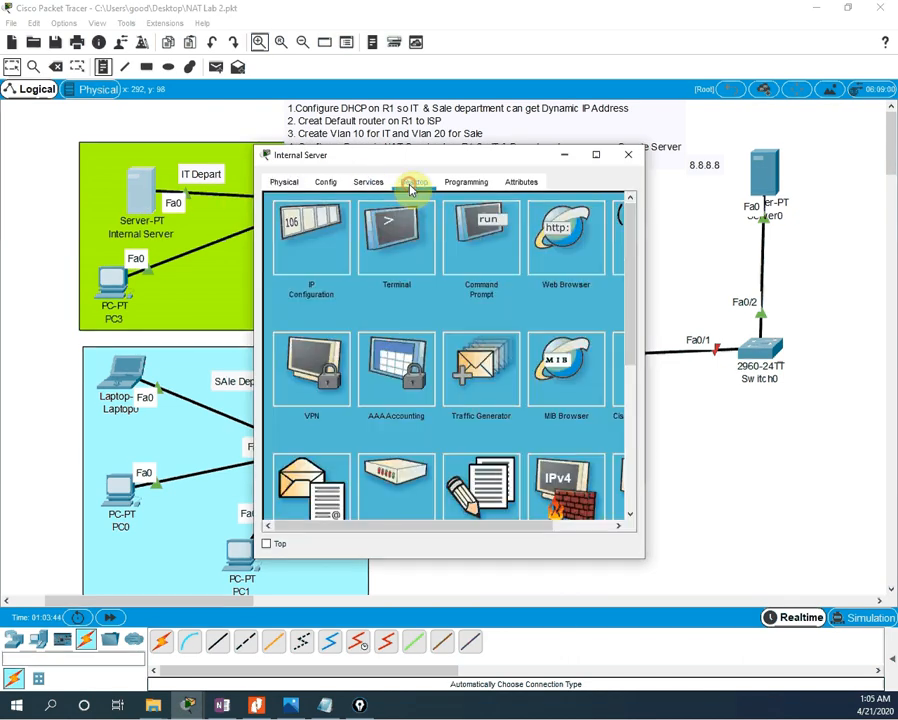
pyautogui.click(300, 226)
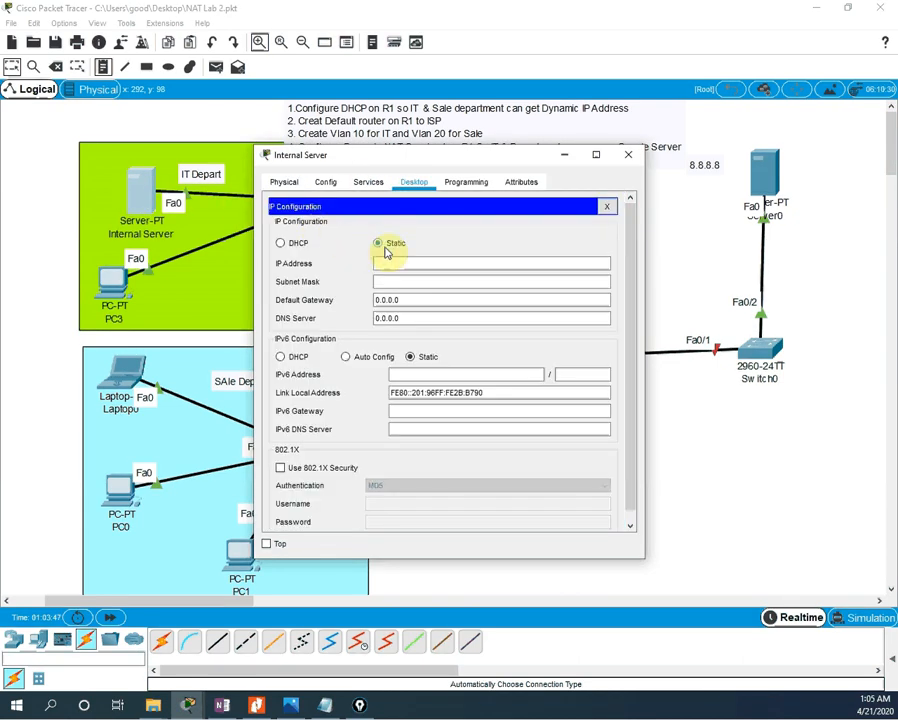
pyautogui.click(280, 243)
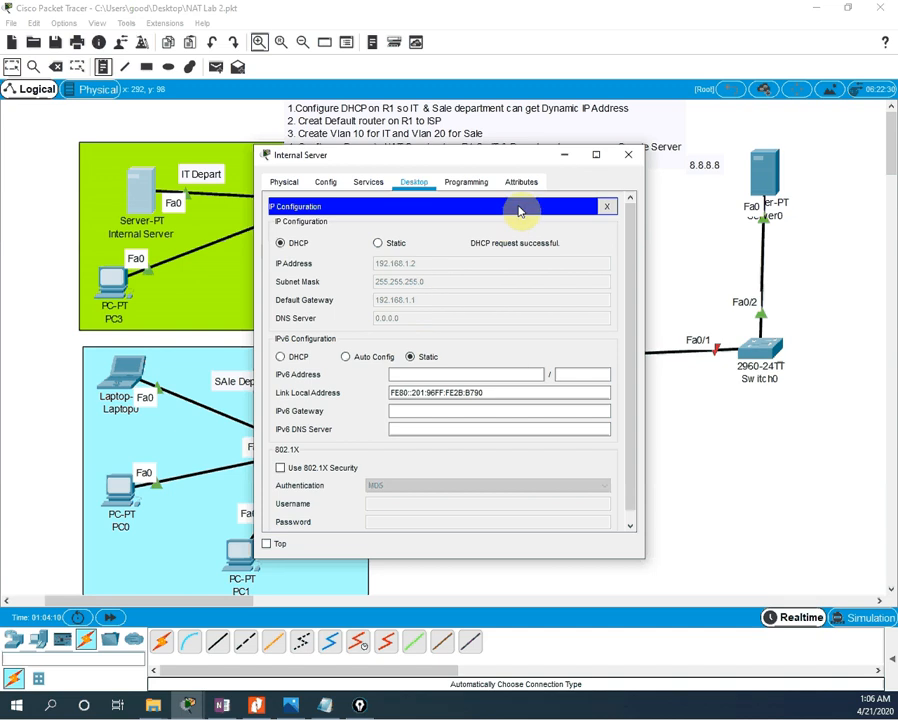
pyautogui.click(628, 156)
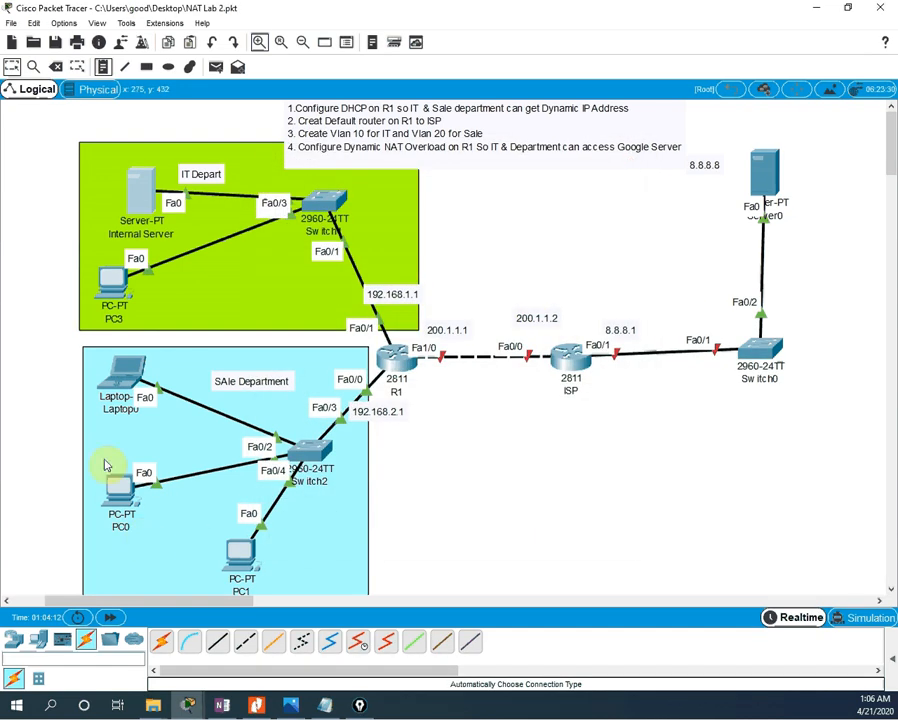
# Step: Switch Laptop0's IPv4 configuration on FastEthernet0 to DHCP so it requests an address from the sale pool
pyautogui.click(123, 382)
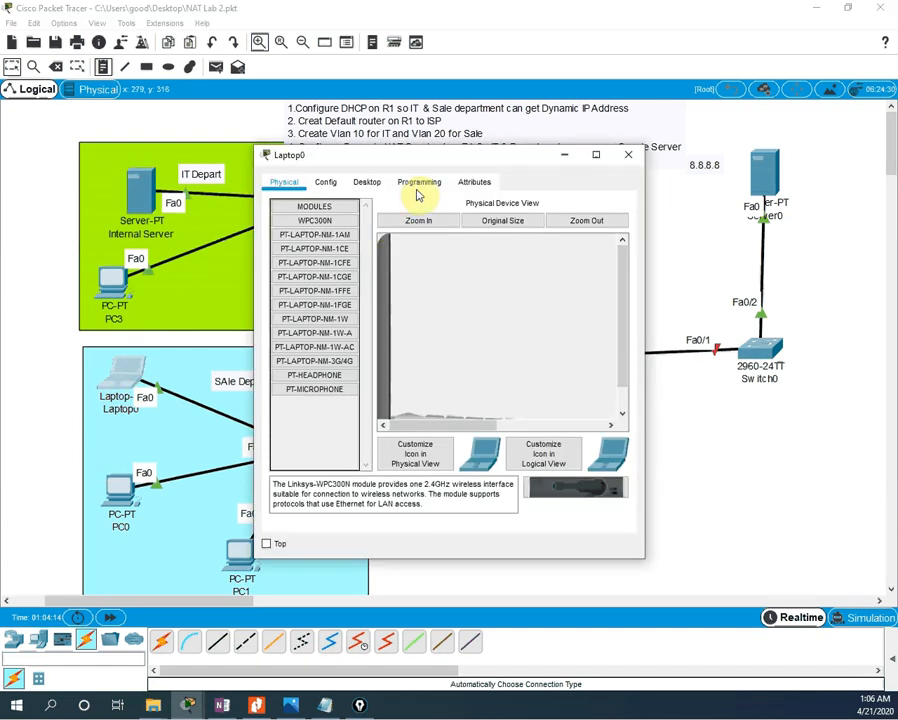
pyautogui.click(367, 182)
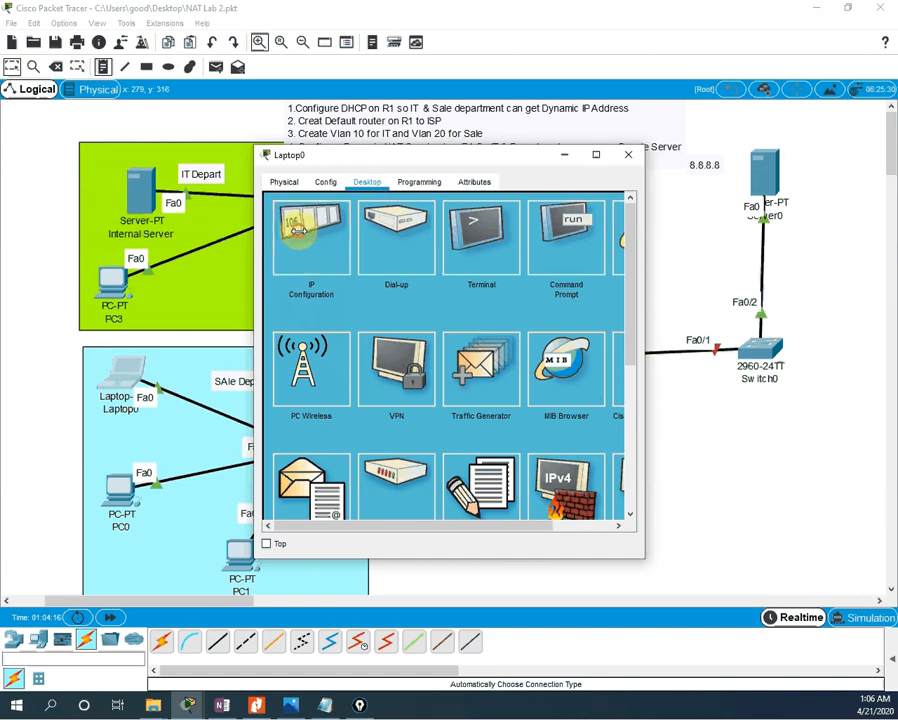
pyautogui.click(297, 228)
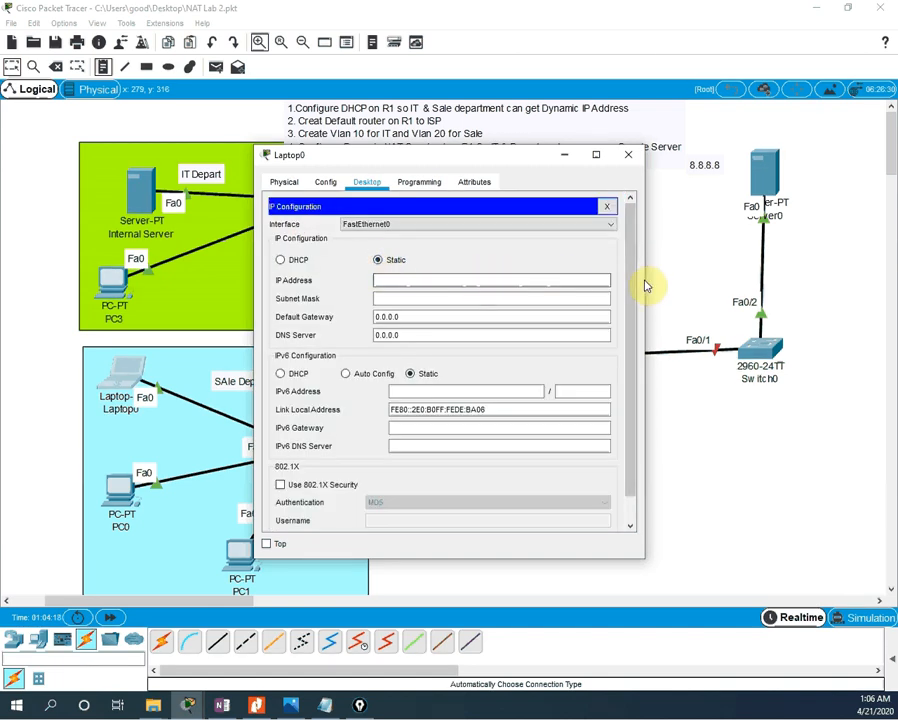
pyautogui.moveTo(645, 287); pyautogui.dragTo(757, 322)
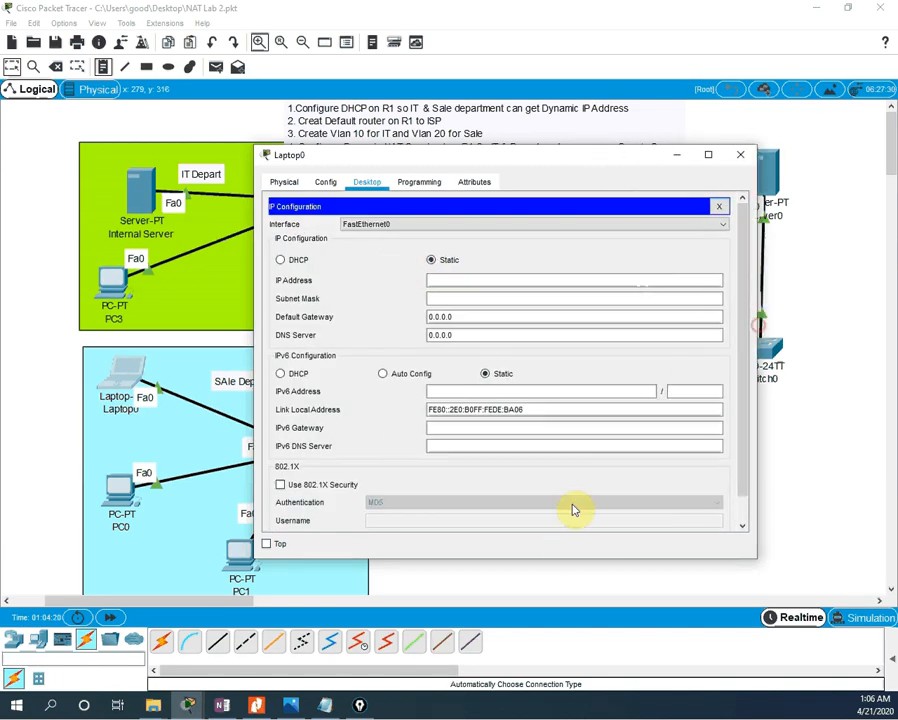
pyautogui.moveTo(556, 559); pyautogui.dragTo(563, 632)
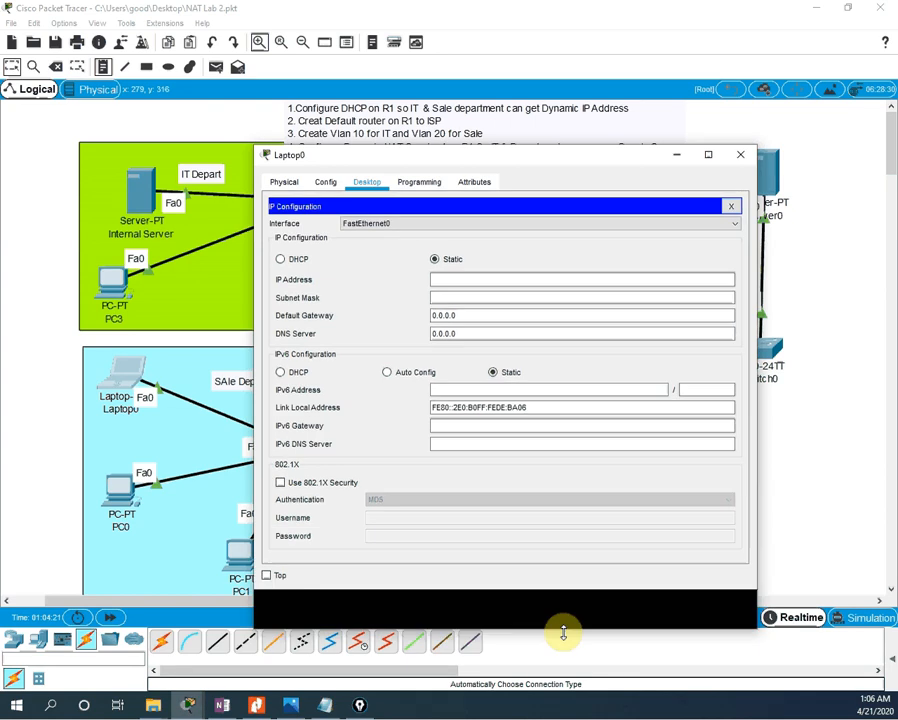
pyautogui.click(280, 261)
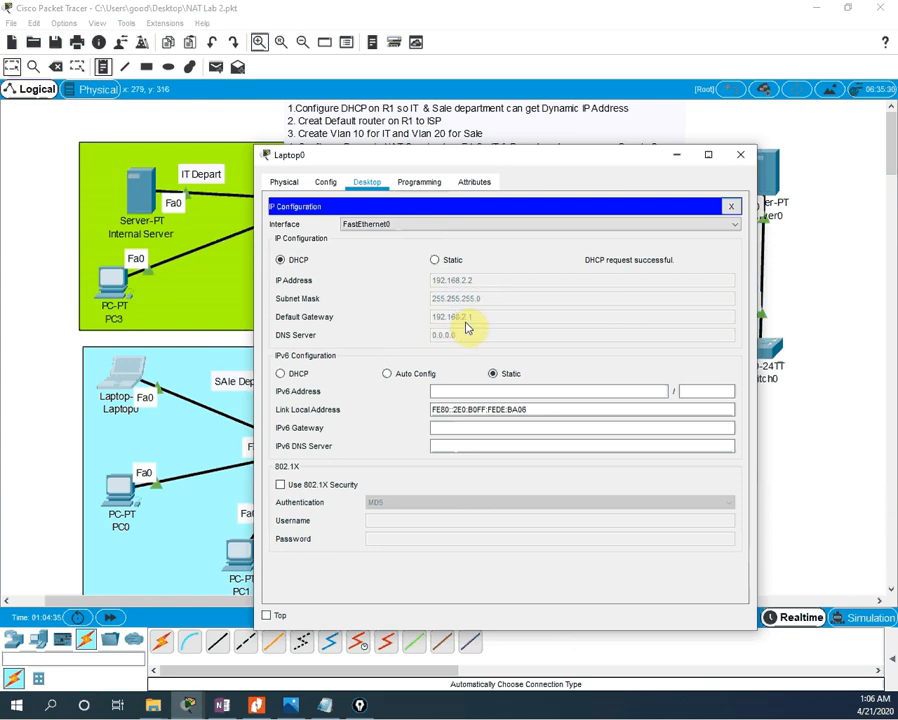
pyautogui.click(740, 155)
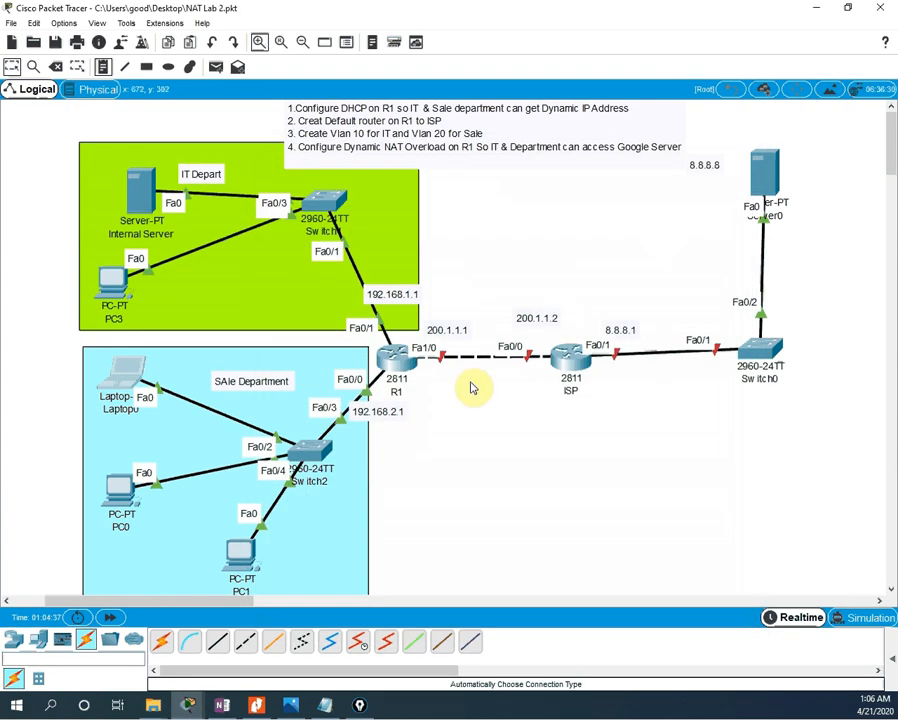
# Step: Return to R1's command line and exit DHCP pool configuration to global configuration mode
pyautogui.click(394, 358)
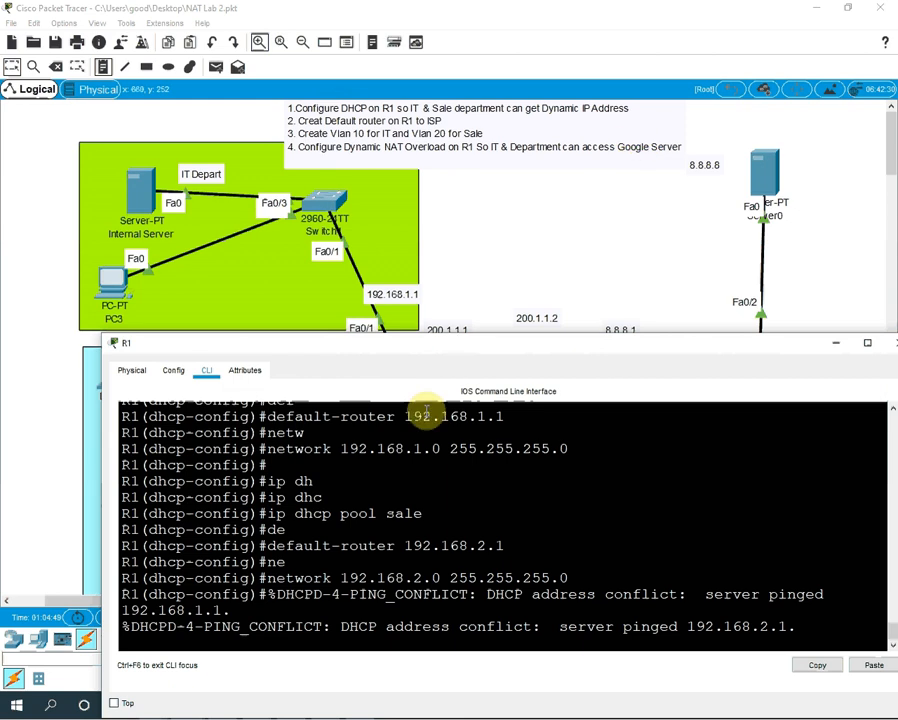
pyautogui.click(585, 576)
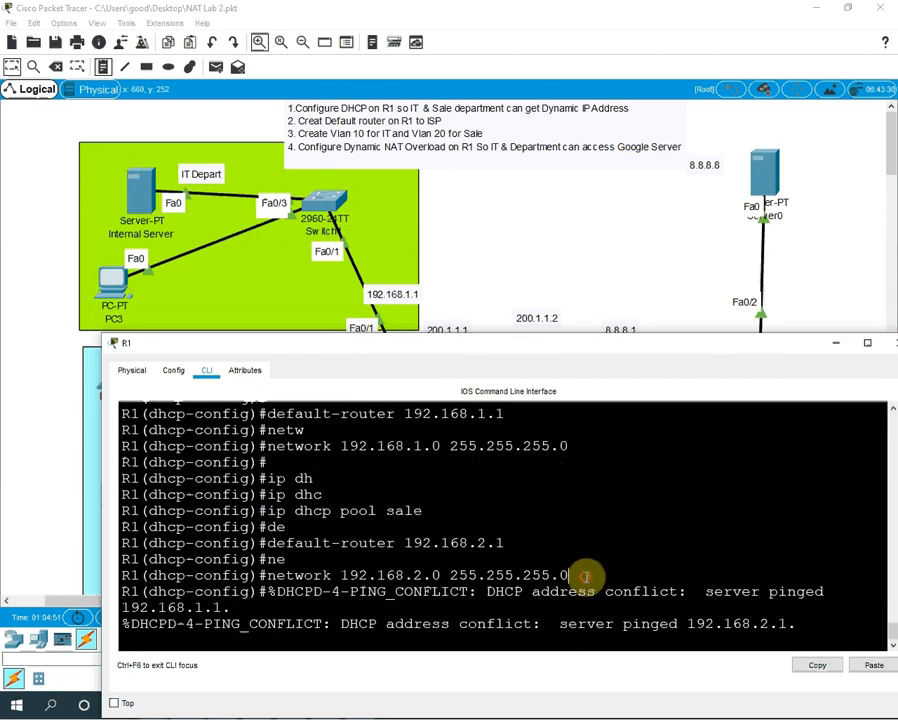
pyautogui.press('Return')
pyautogui.press('Return')
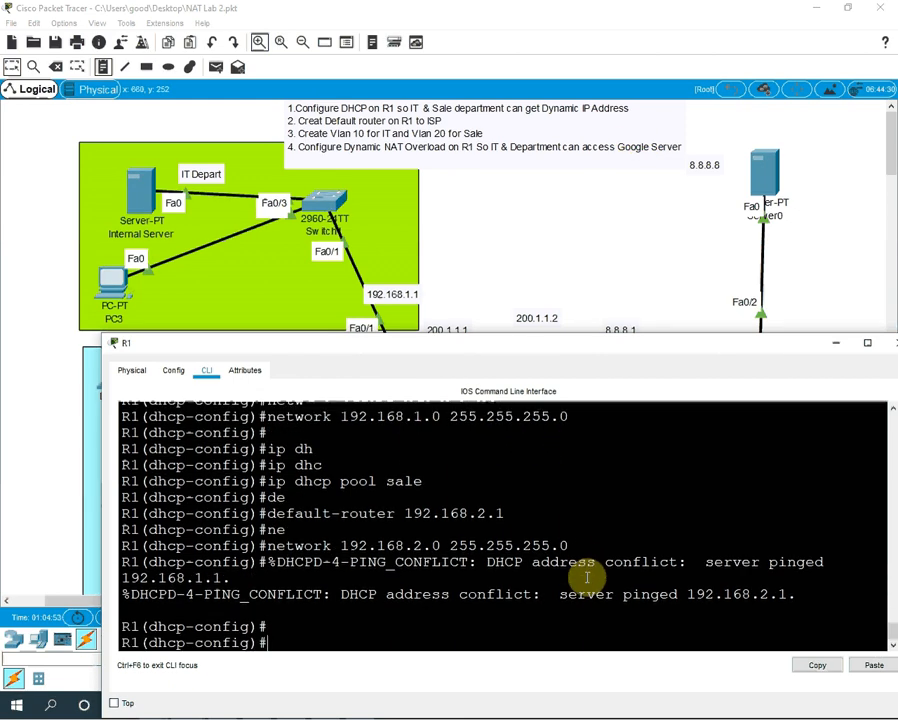
pyautogui.write('exit')
pyautogui.press('Return')
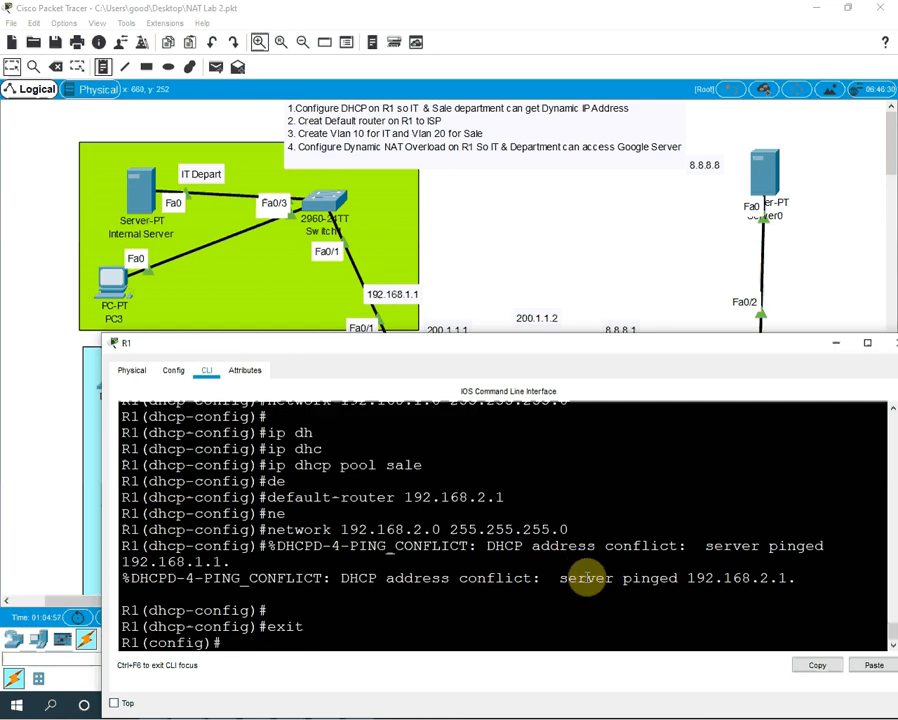
# Step: Add a default route on R1 for 0.0.0.0 0.0.0.0 via the ISP address 200.1.1.2, checking it in the topology
pyautogui.write('ip rou')
pyautogui.press('Tab')
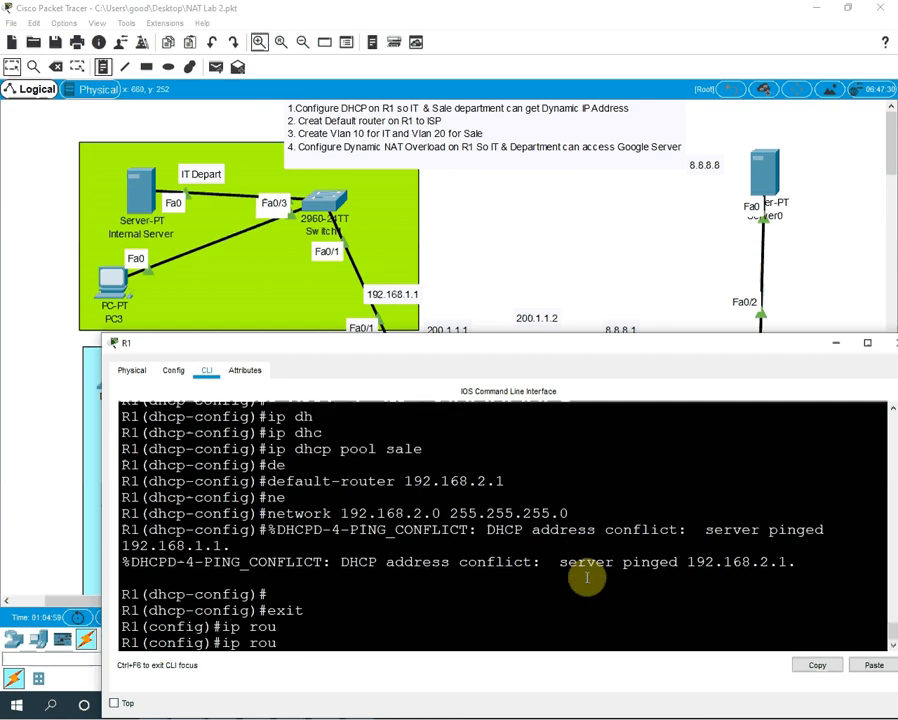
pyautogui.write('te 0.0.0.0 0.0.0')
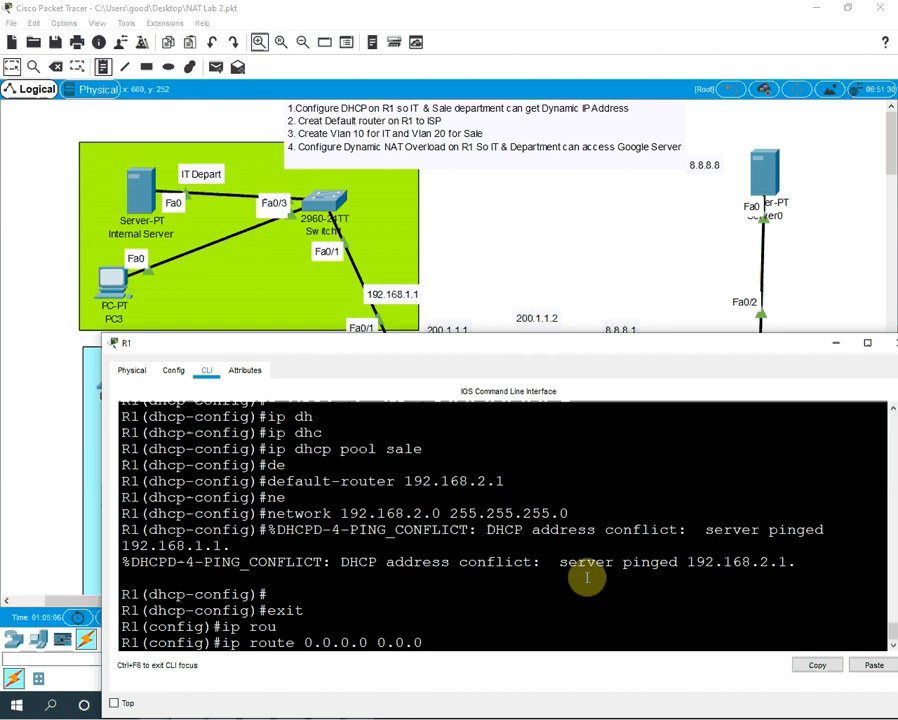
pyautogui.write('.0')
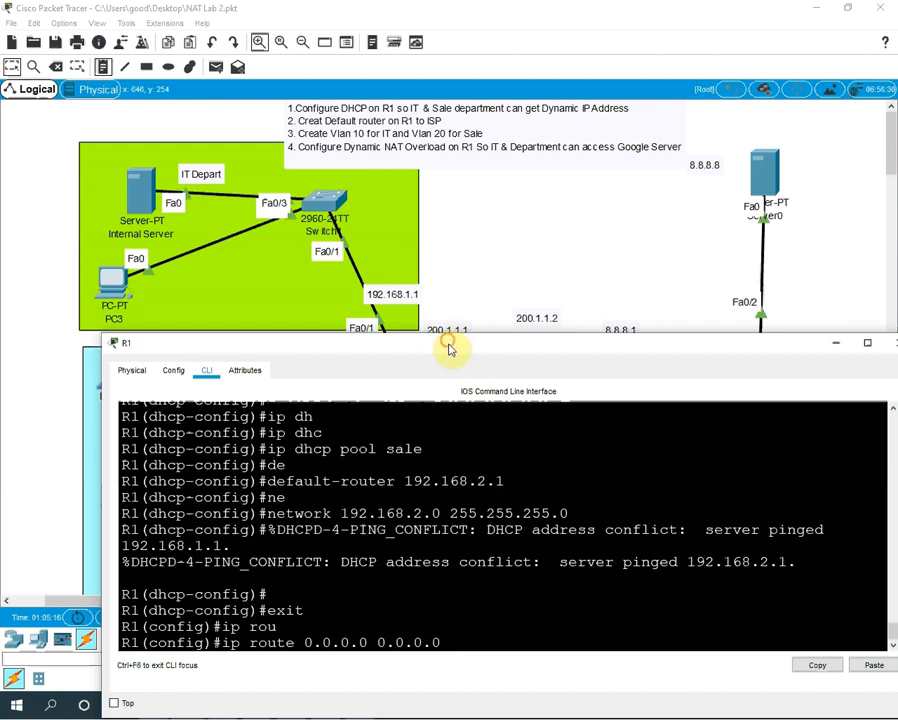
pyautogui.moveTo(449, 348); pyautogui.dragTo(448, 390)
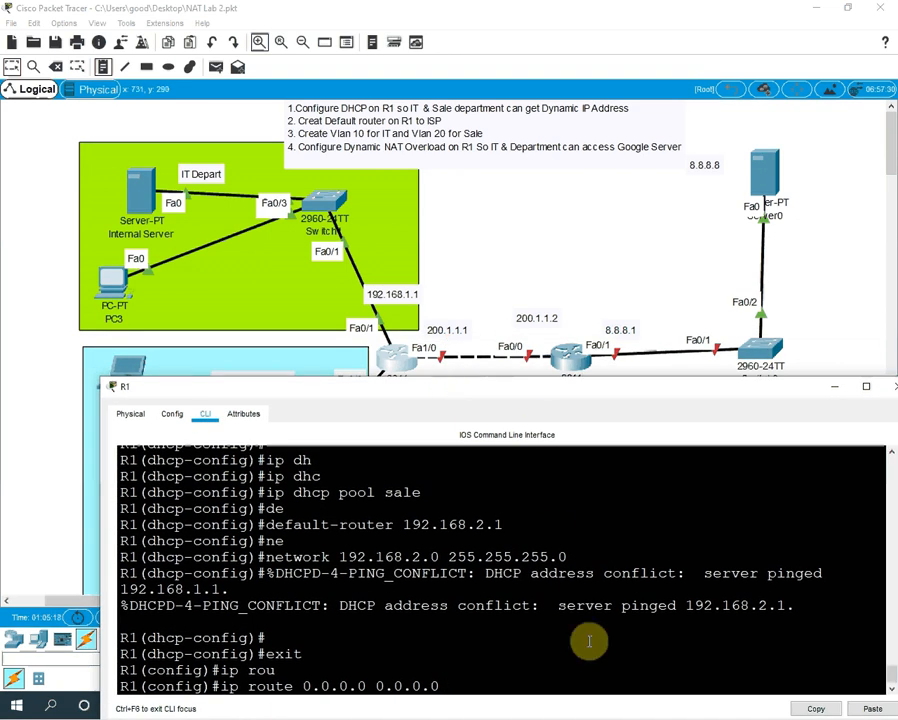
pyautogui.write('200.1.1.2')
pyautogui.press('Return')
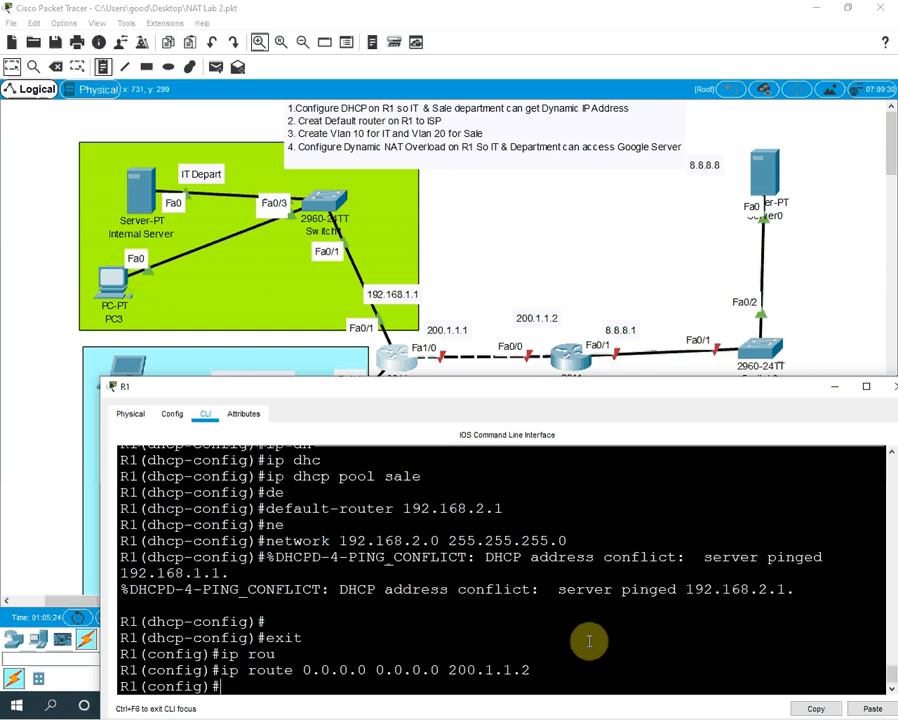
# Step: Leave configuration mode on R1 and display its IP routing table to check the default route
pyautogui.hotkey('ctrl', 'z')
pyautogui.press('Return')
pyautogui.press('Return')
pyautogui.press('Return')
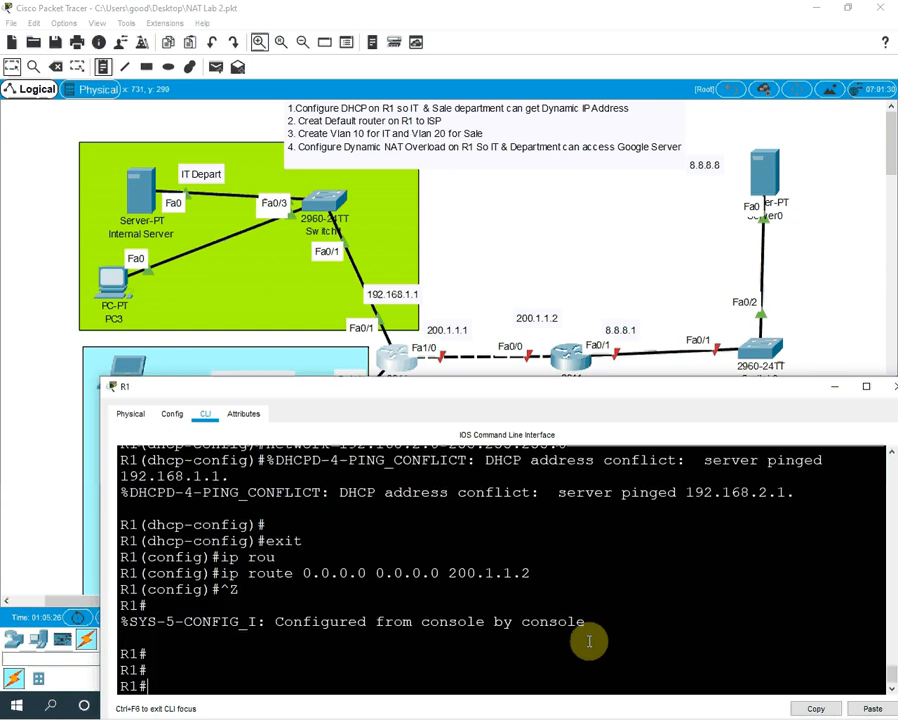
pyautogui.write('sh ip rou')
pyautogui.press('Tab')
pyautogui.press('Return')
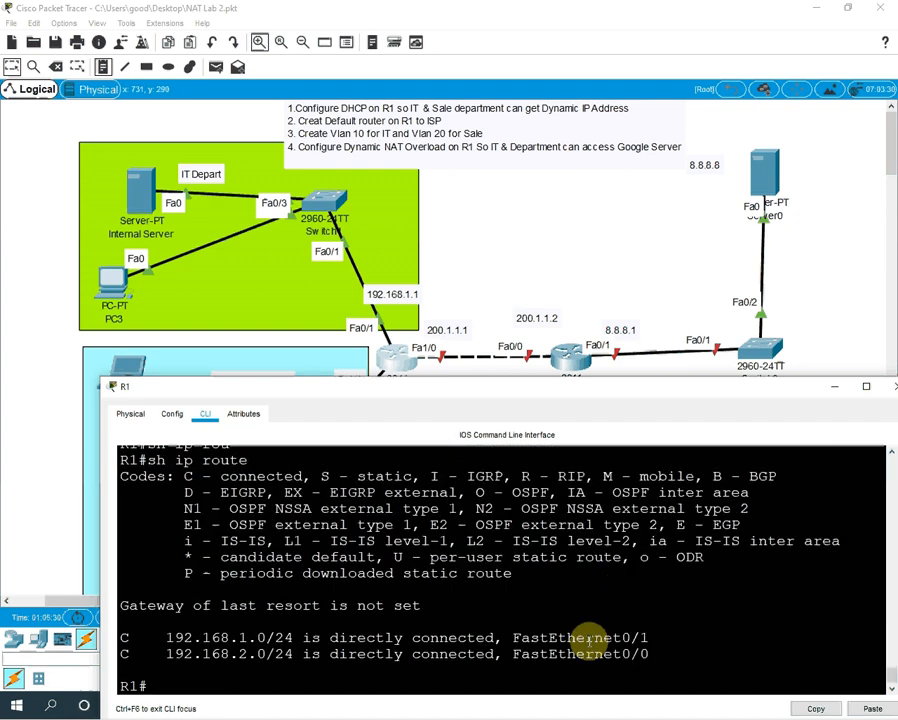
# Step: Display R1's running configuration and page through it past the DHCP pool entries
pyautogui.write('sh run')
pyautogui.press('Return')
pyautogui.press('Return')
pyautogui.press('Return')
pyautogui.press('Return')
pyautogui.press('Return')
pyautogui.press('Return')
pyautogui.press('Return')
pyautogui.press('Return')
pyautogui.press('Return')
pyautogui.press('Return')
pyautogui.press('Return')
pyautogui.press('Return')
pyautogui.press('Return')
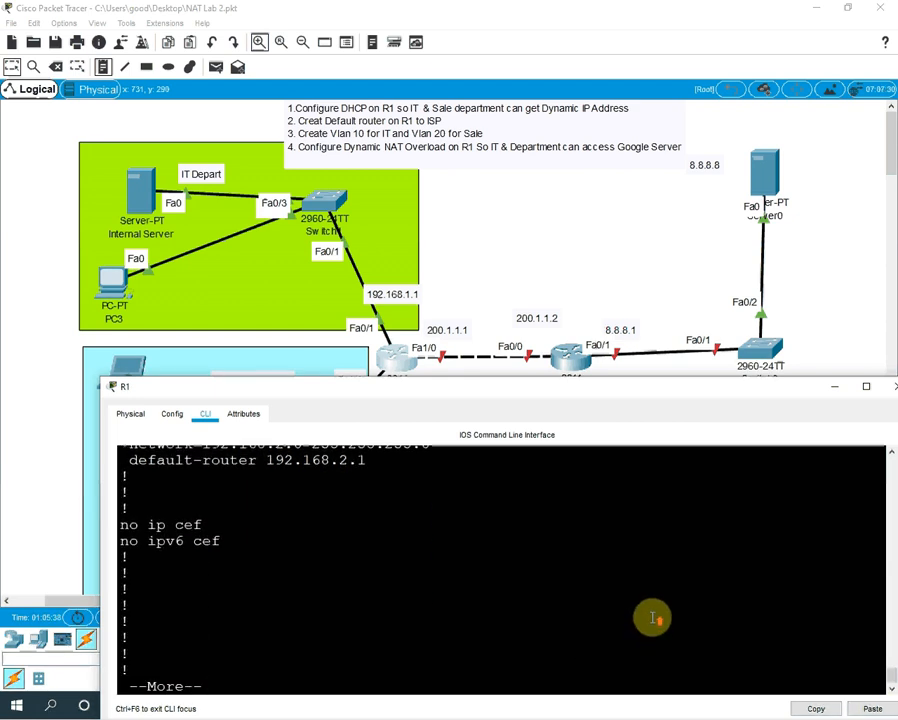
# Step: Review the IT and sale DHCP pool entries in R1's running configuration output
pyautogui.scroll(12, 646, 614)
pyautogui.scroll(1, 650, 608)
pyautogui.scroll(-6, 650, 604)
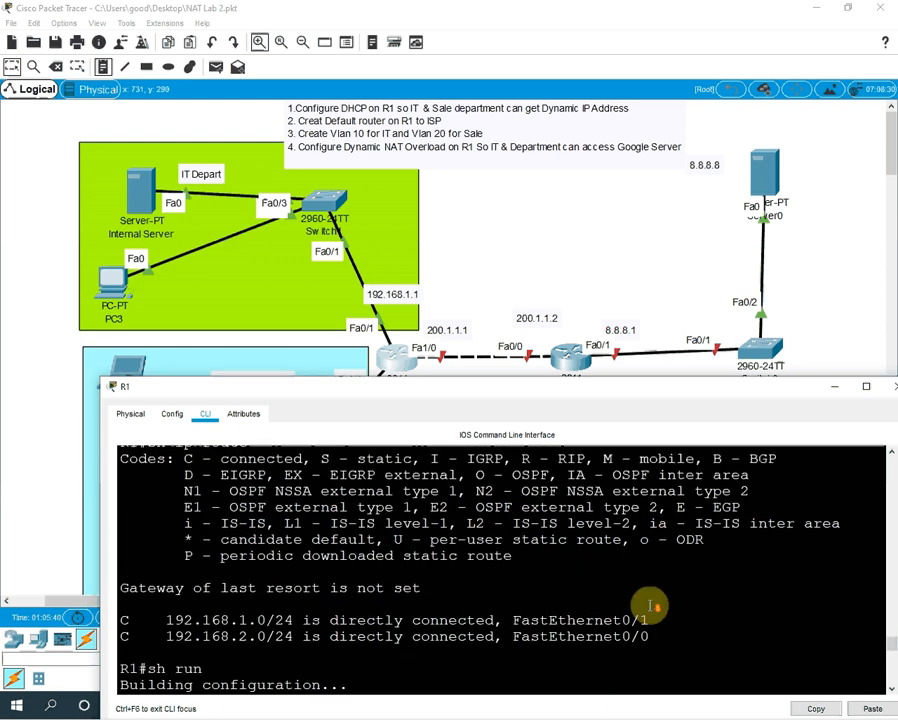
pyautogui.scroll(1, 240, 525)
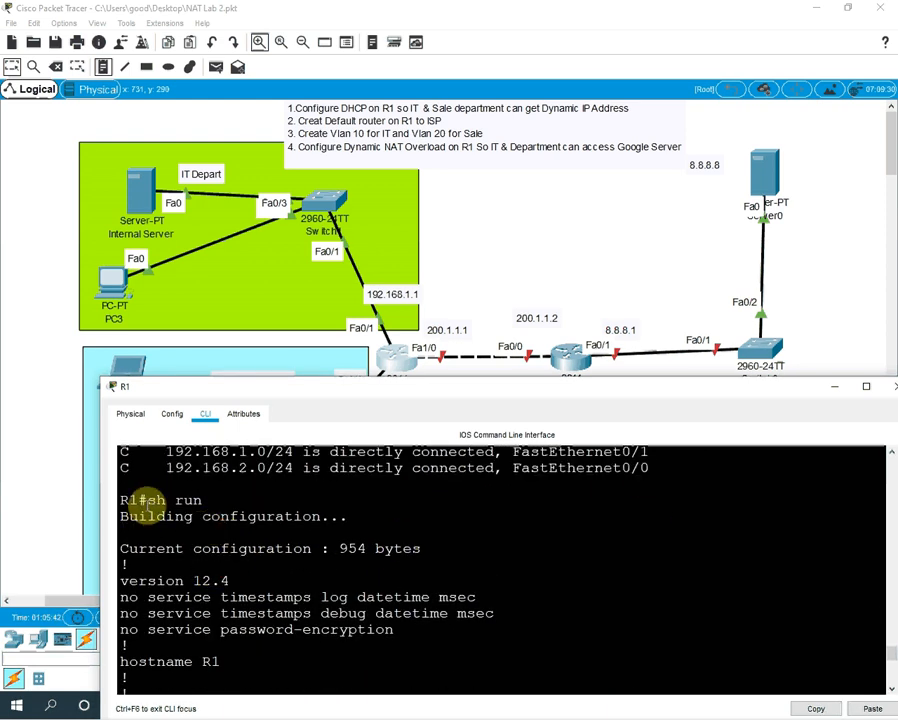
pyautogui.scroll(-1, 213, 540)
pyautogui.scroll(-4, 215, 540)
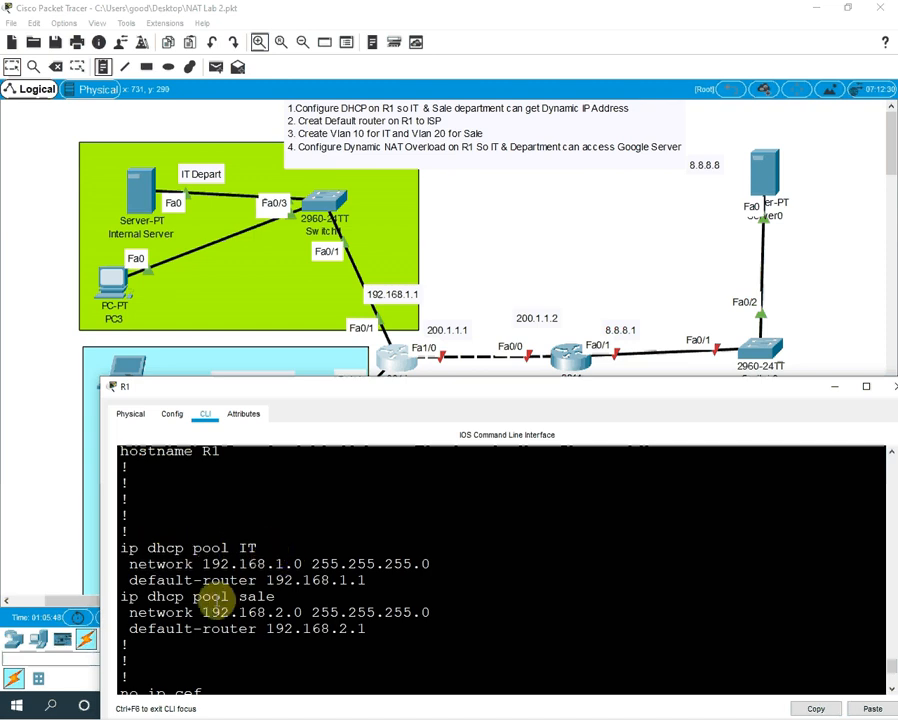
pyautogui.scroll(-1, 240, 595)
pyautogui.scroll(-1, 280, 550)
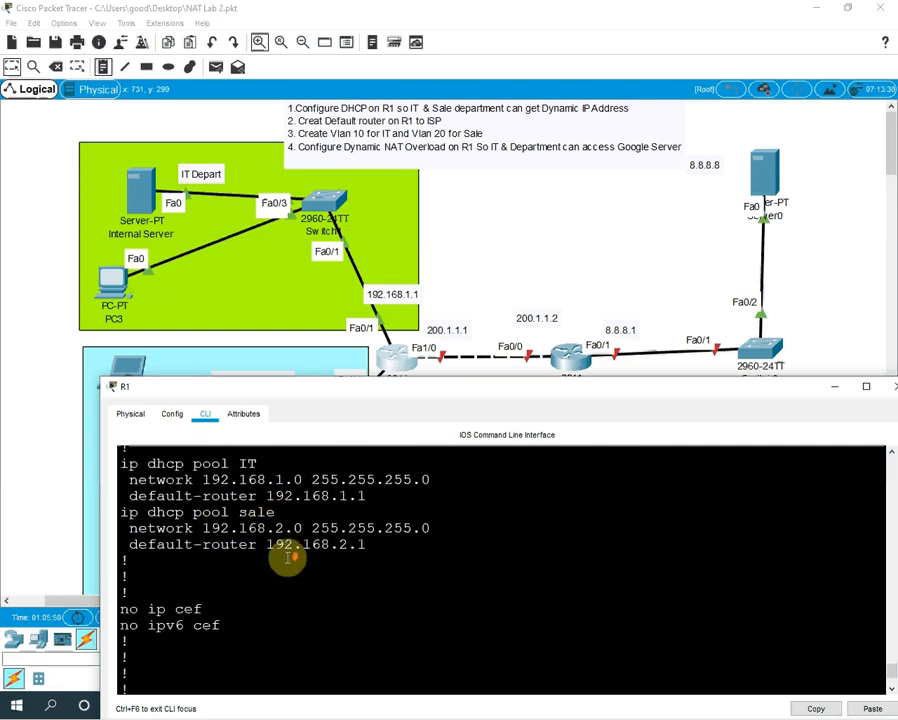
pyautogui.scroll(-2, 308, 598)
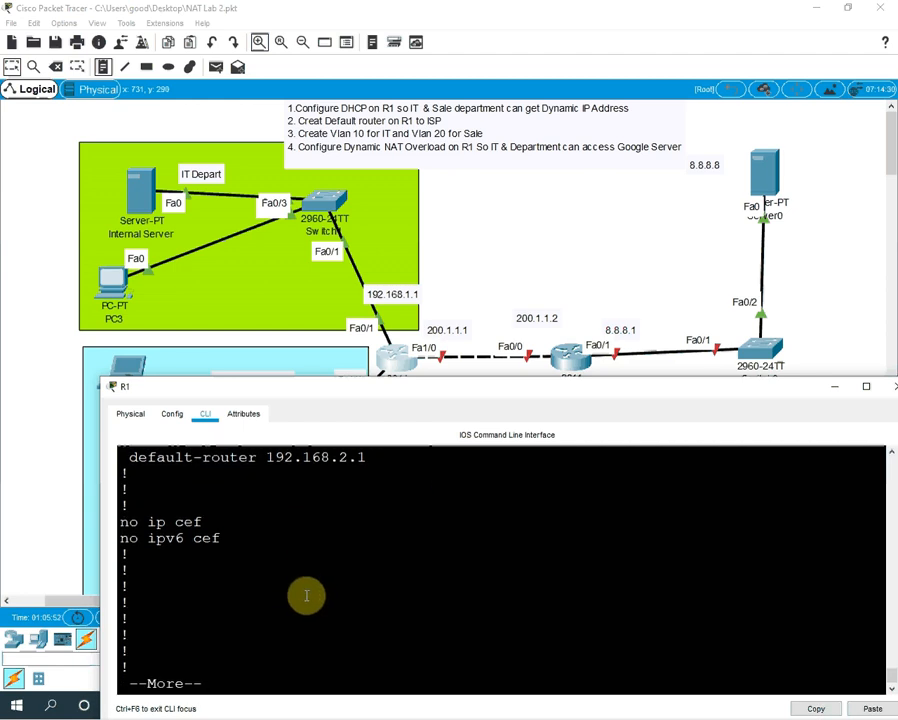
# Step: Continue through R1's running configuration to examine the FastEthernet interface entries and their IP addresses
pyautogui.scroll(-2, 306, 597)
pyautogui.press('Return')
pyautogui.press('Return')
pyautogui.press('Return')
pyautogui.press('Return')
pyautogui.press('Return')
pyautogui.press('Return')
pyautogui.press('Return')
pyautogui.press('Return')
pyautogui.press('Return')
pyautogui.press('Return')
pyautogui.press('Return')
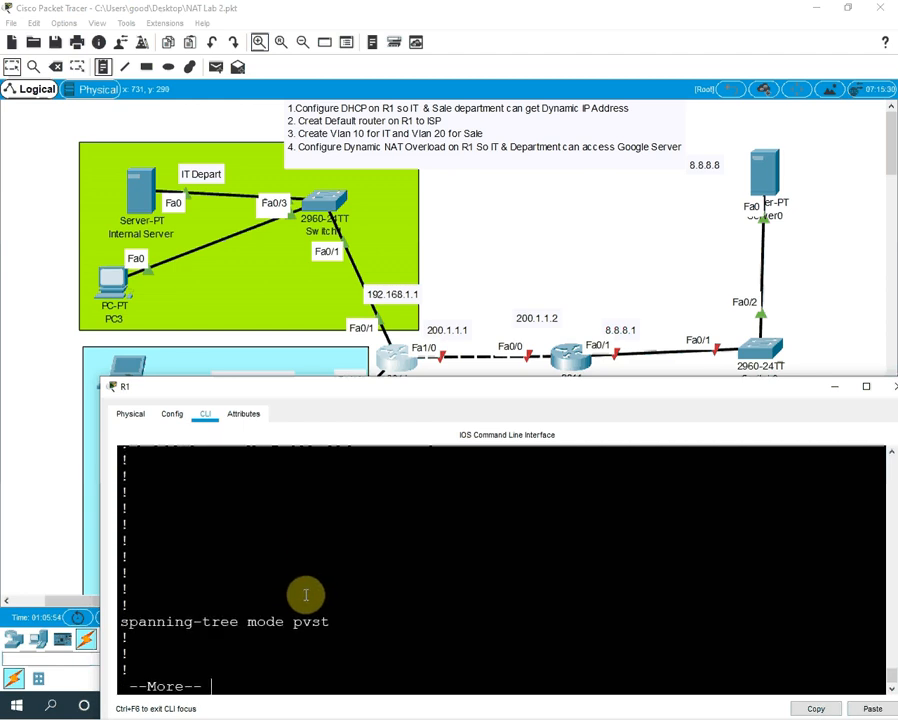
pyautogui.press('Return')
pyautogui.press('Return')
pyautogui.press('Return')
pyautogui.press('Return')
pyautogui.press('Return')
pyautogui.press('Return')
pyautogui.press('Return')
pyautogui.press('Return')
pyautogui.press('Return')
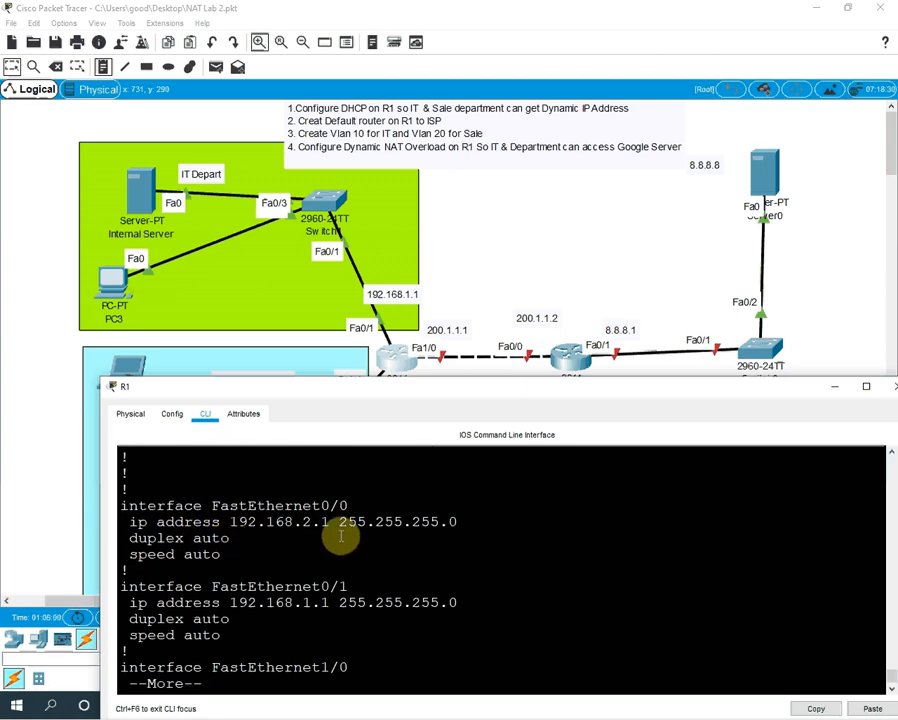
# Step: Page through R1's running configuration to examine the FastEthernet1/0 address entry and the default route entry
pyautogui.press('Return')
pyautogui.press('Return')
pyautogui.press('Return')
pyautogui.press('Return')
pyautogui.press('Return')
pyautogui.press('Return')
pyautogui.press('Return')
pyautogui.press('Return')
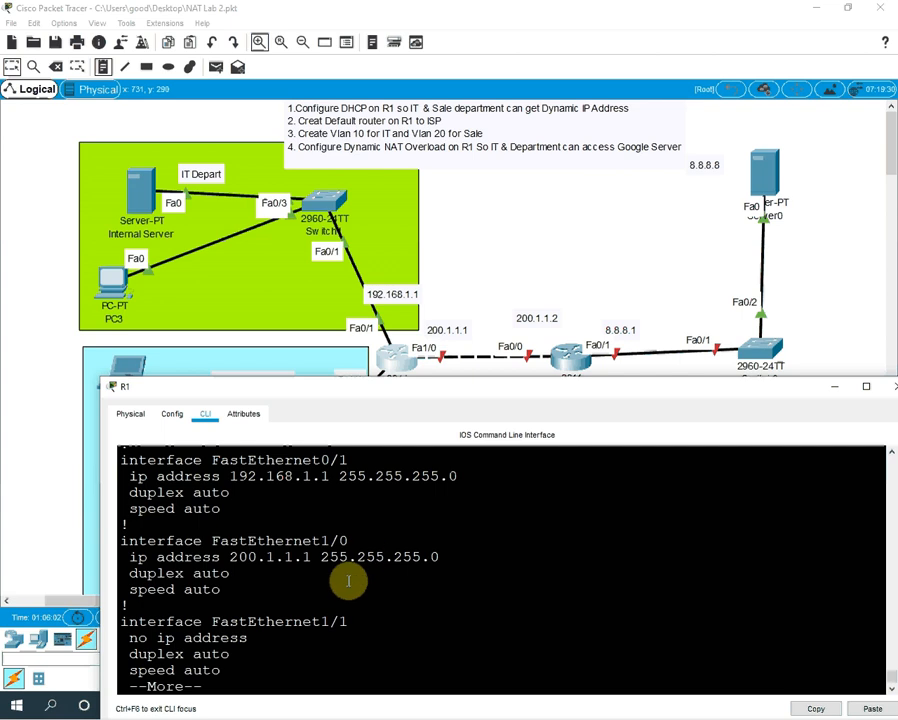
pyautogui.press('Return')
pyautogui.press('Return')
pyautogui.press('Return')
pyautogui.press('Return')
pyautogui.press('Return')
pyautogui.press('Return')
pyautogui.press('Return')
pyautogui.press('Return')
pyautogui.press('Return')
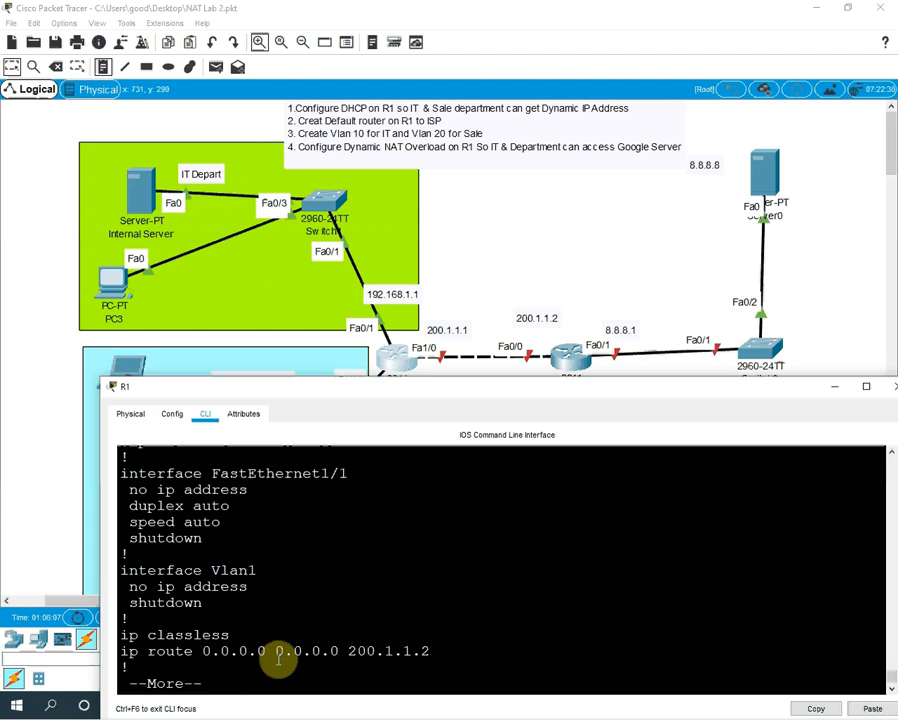
pyautogui.press('Return')
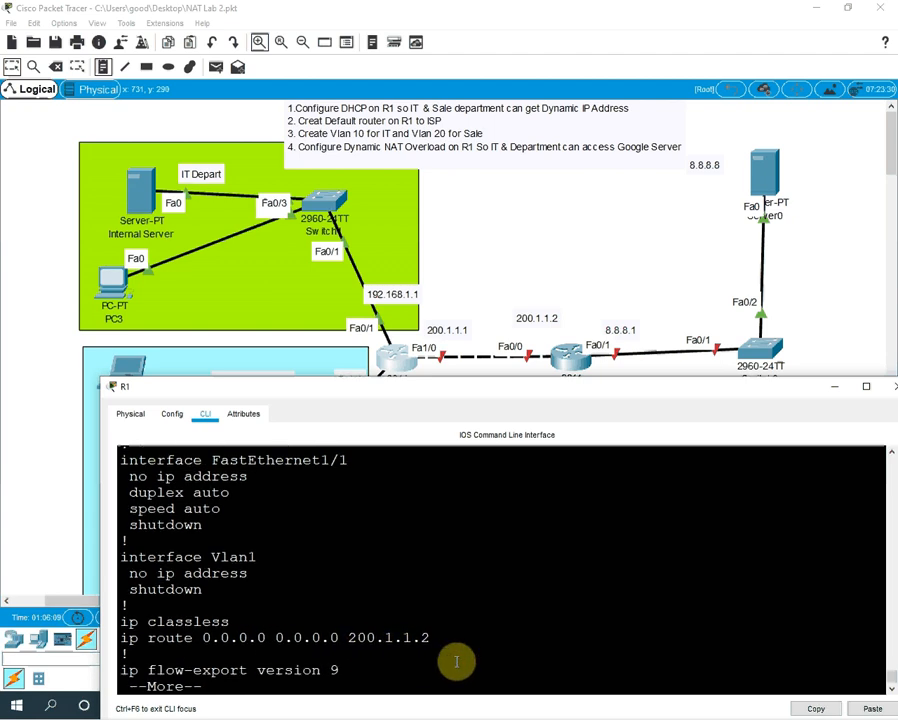
# Step: Page to the end of R1's running configuration and close the router's window
pyautogui.press('Return')
pyautogui.press('Return')
pyautogui.press('Return')
pyautogui.press('Return')
pyautogui.press('Return')
pyautogui.press('Return')
pyautogui.press('Return')
pyautogui.press('Return')
pyautogui.press('Return')
pyautogui.press('Return')
pyautogui.press('Return')
pyautogui.press('Return')
pyautogui.press('Return')
pyautogui.press('Return')
pyautogui.press('Return')
pyautogui.press('Return')
pyautogui.press('Return')
pyautogui.press('Return')
pyautogui.press('Return')
pyautogui.press('Return')
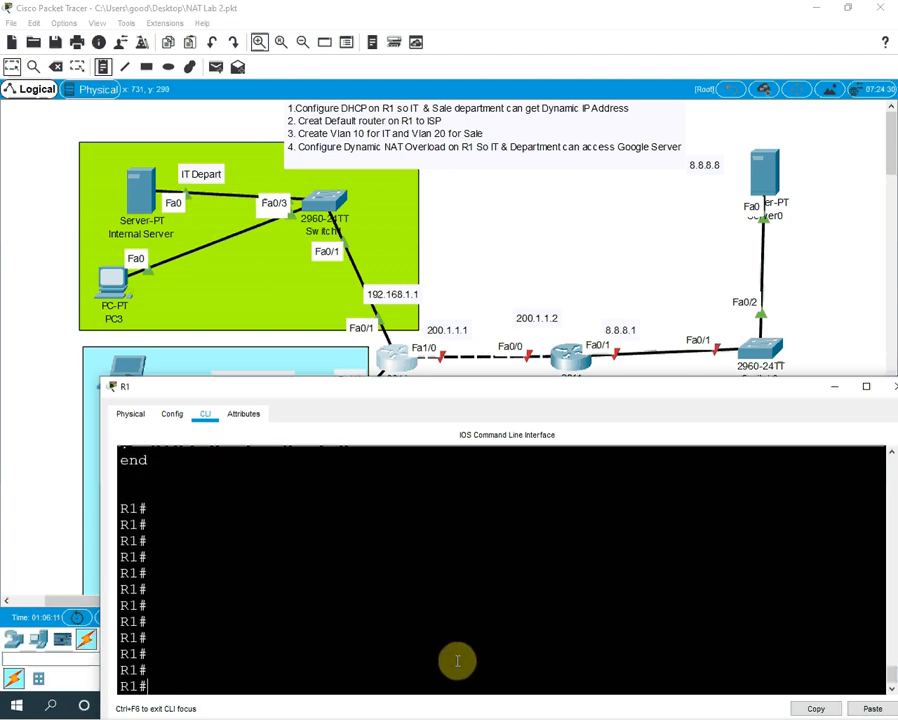
pyautogui.press('Return')
pyautogui.press('Return')
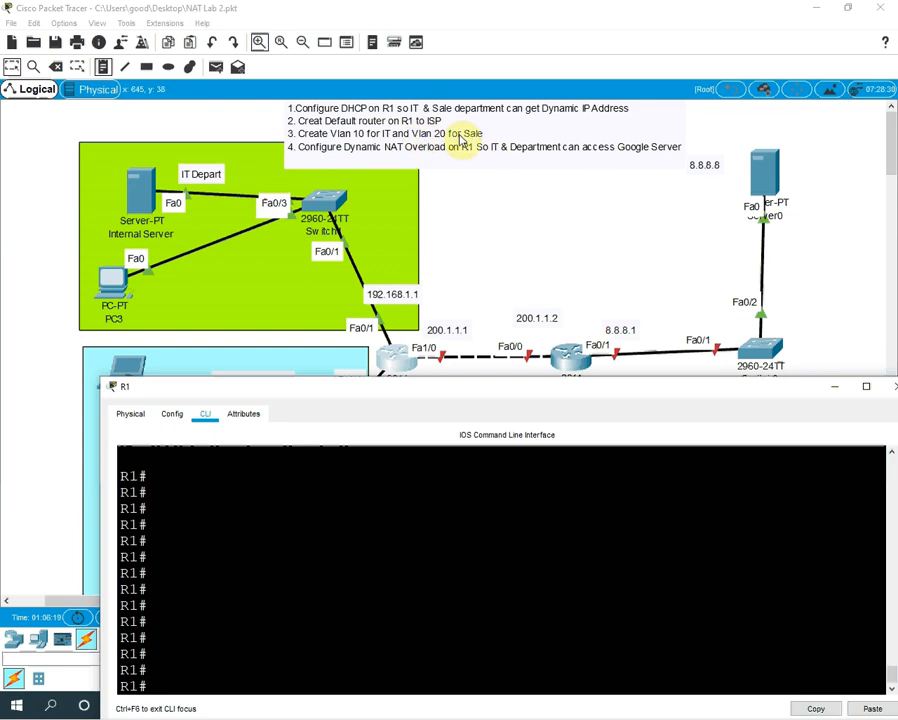
pyautogui.click(888, 389)
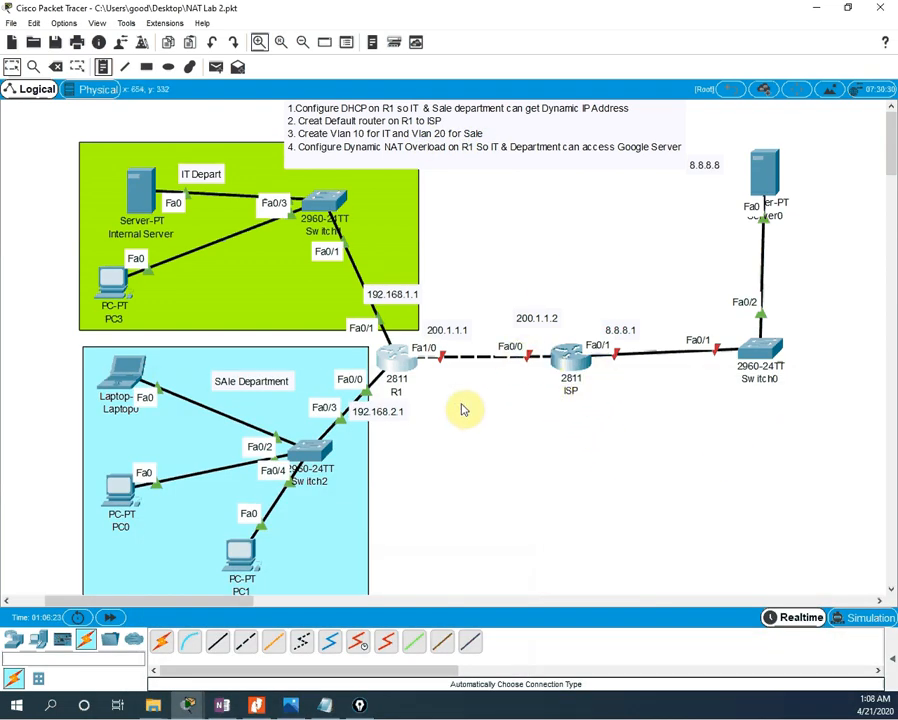
# Step: Open Switch2's command line, widen and move its window clear of the task list, and bring up the prompt
pyautogui.click(286, 455)
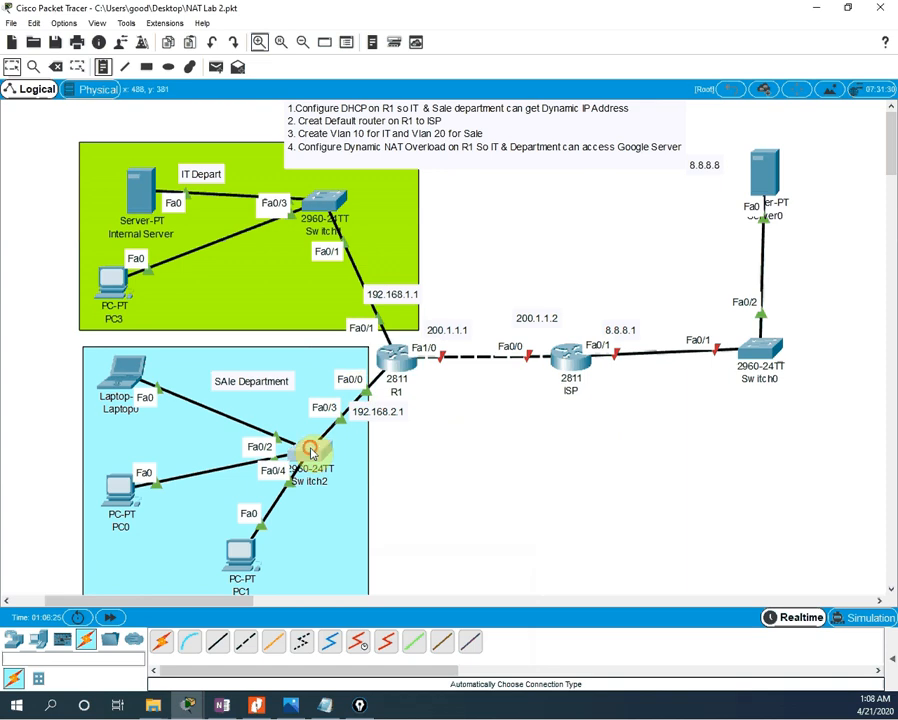
pyautogui.click(362, 183)
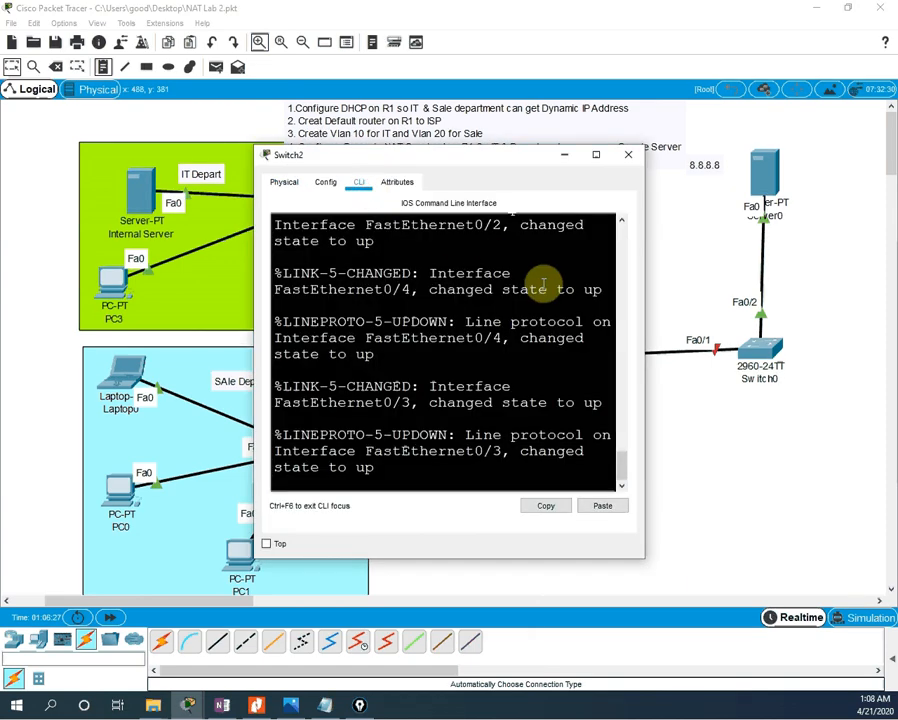
pyautogui.moveTo(646, 290); pyautogui.dragTo(888, 330)
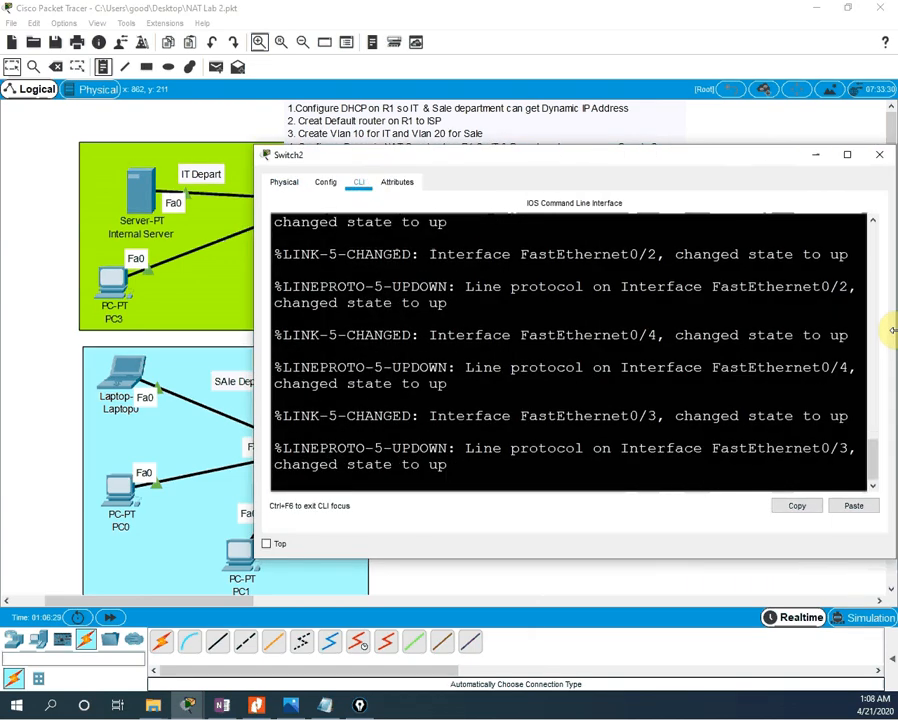
pyautogui.moveTo(646, 157); pyautogui.dragTo(622, 317)
pyautogui.moveTo(567, 598); pyautogui.dragTo(567, 610)
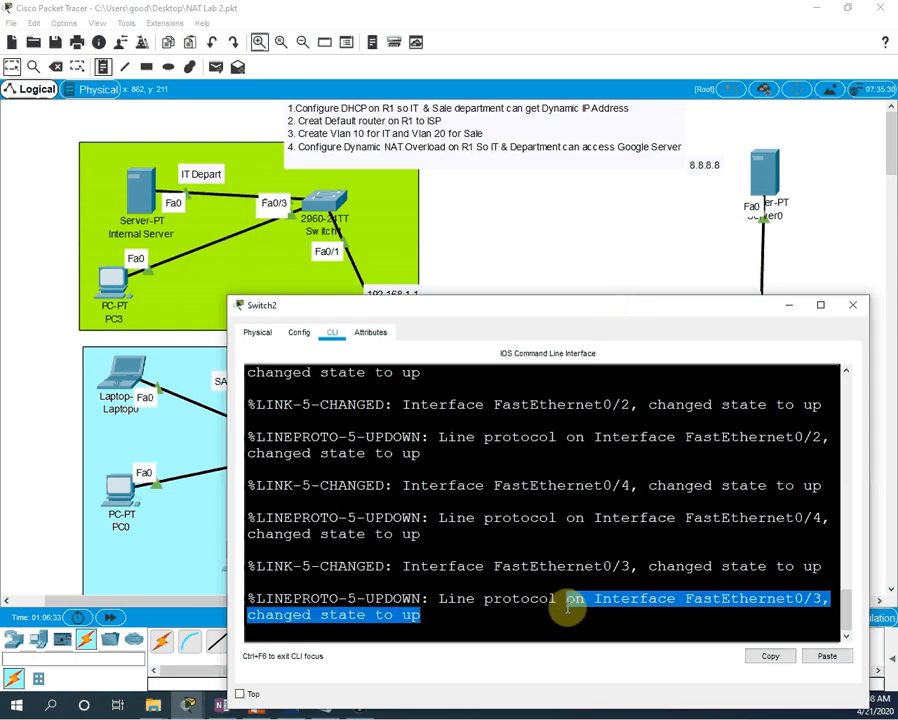
pyautogui.press('Return')
pyautogui.press('Return')
pyautogui.press('Return')
pyautogui.press('Return')
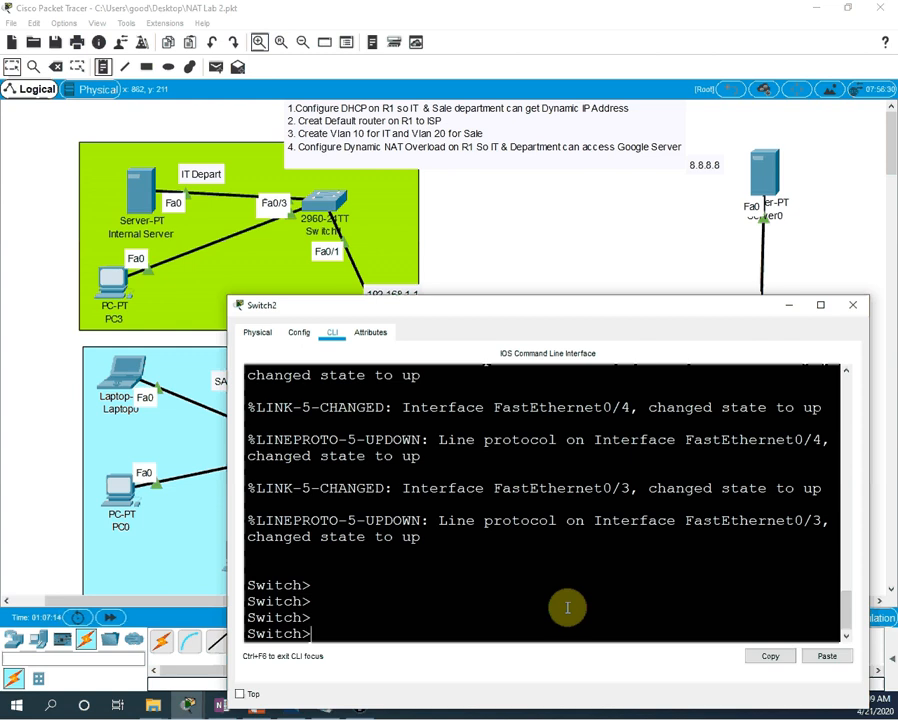
# Step: Enter global configuration mode on Switch2 and create VLAN 10 named IT
pyautogui.write('en')
pyautogui.press('Return')
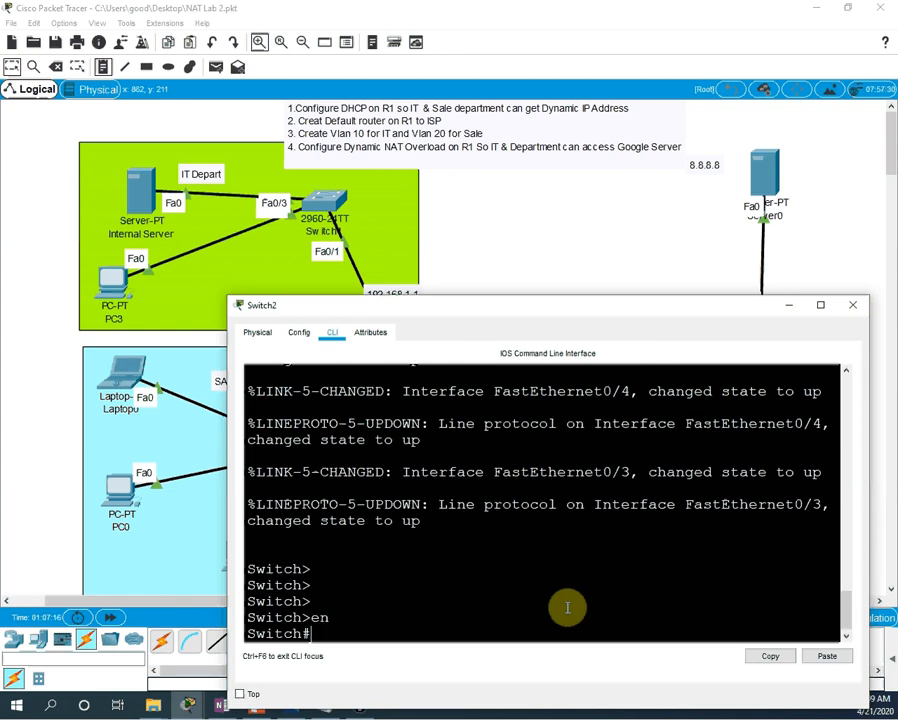
pyautogui.write('config t')
pyautogui.press('Return')
pyautogui.write('vlan')
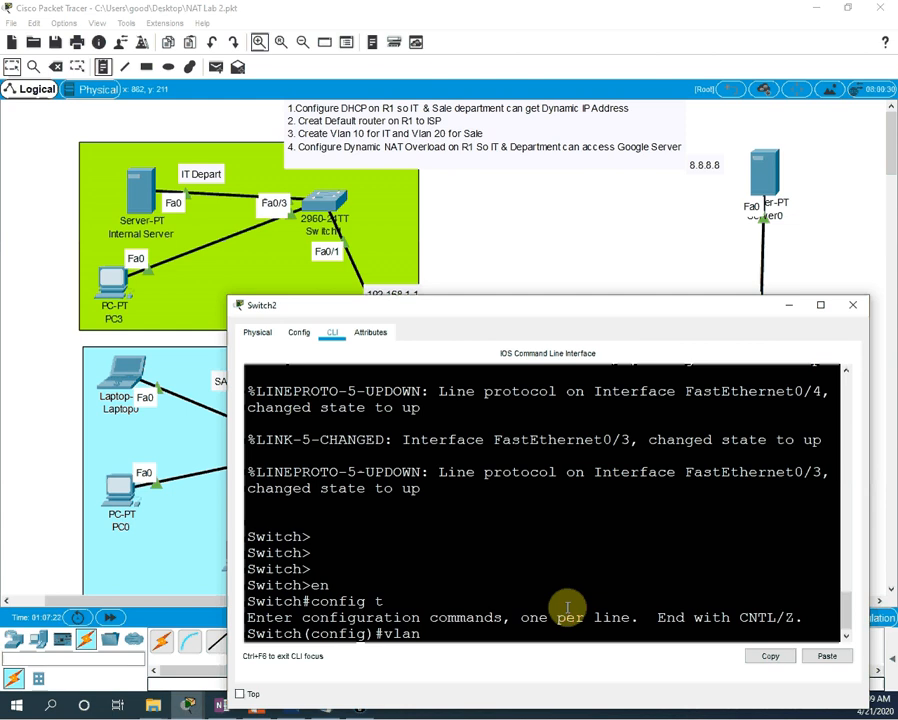
pyautogui.write(' 10')
pyautogui.press('Return')
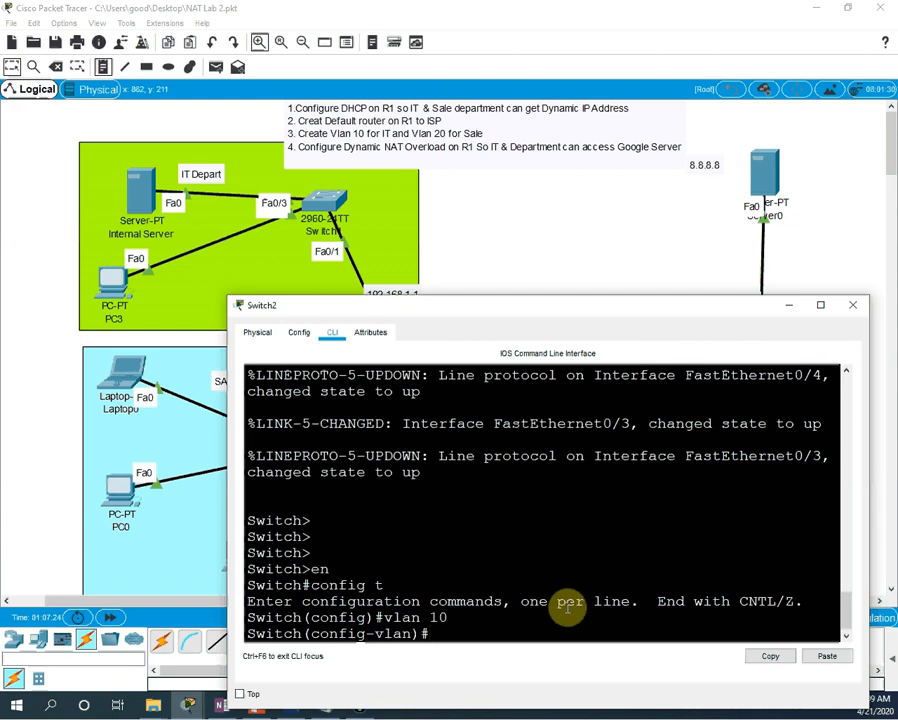
pyautogui.write('name IT')
pyautogui.press('Return')
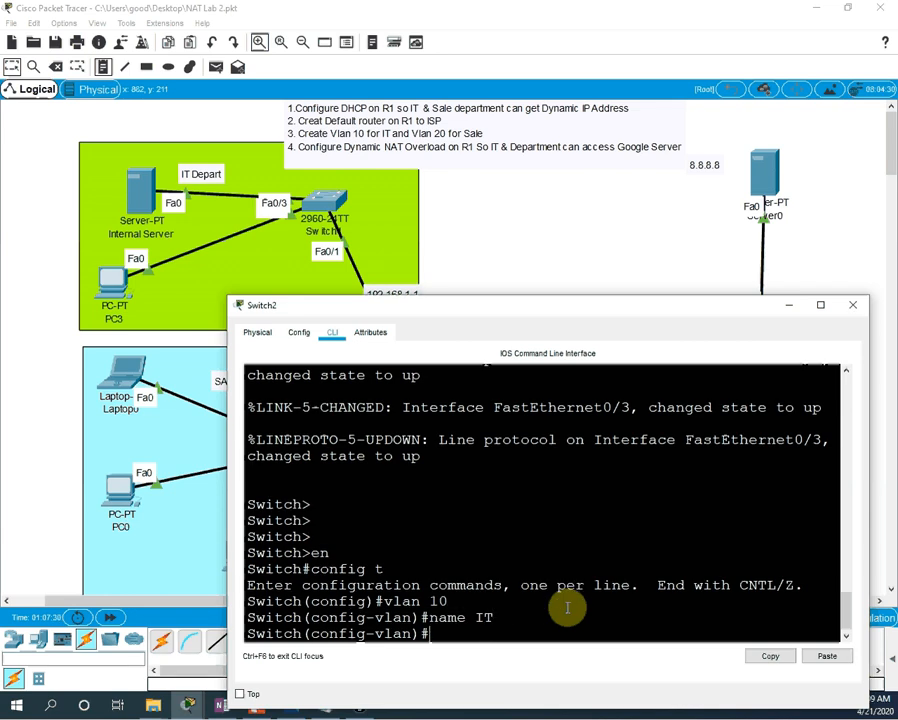
# Step: Create VLAN 20 named sale on Switch2
pyautogui.write('vlan 20')
pyautogui.press('Return')
pyautogui.write('nam')
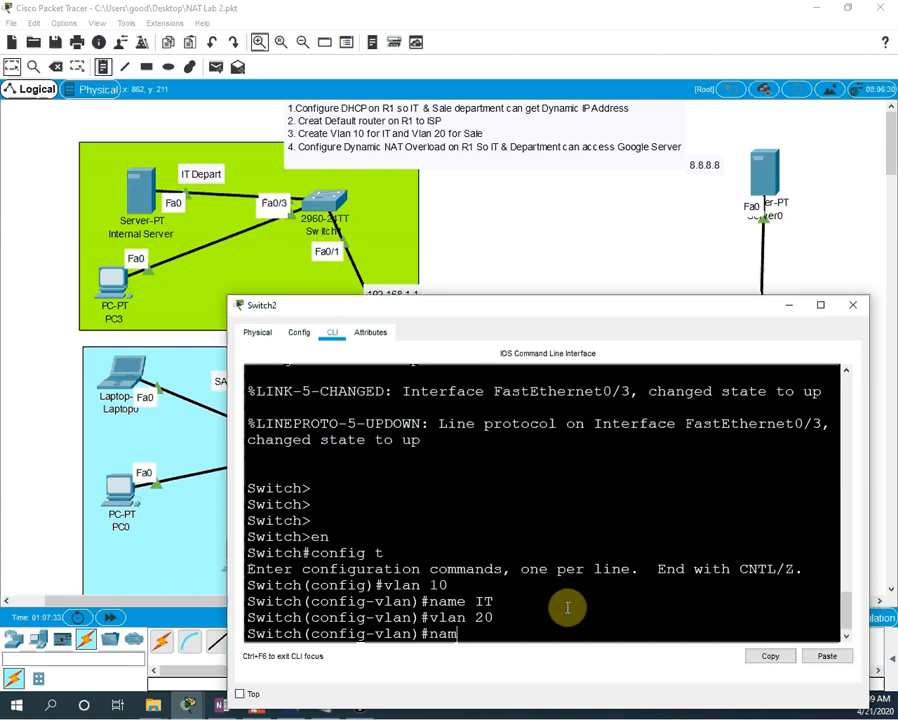
pyautogui.write('e sale')
pyautogui.press('Return')
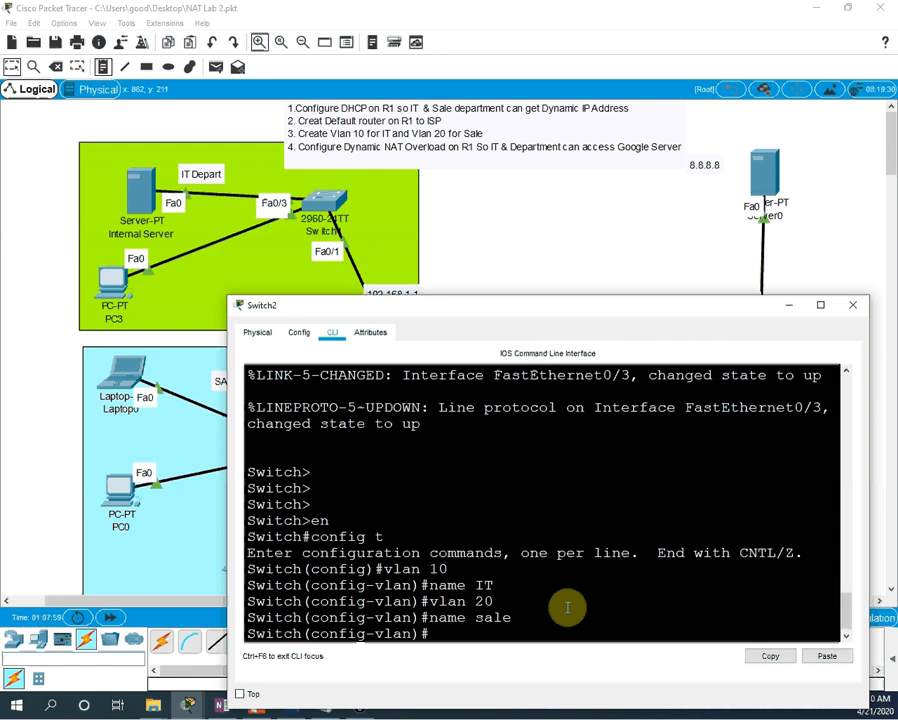
# Step: Leave configuration mode on Switch2, display the brief VLAN list, and widen the window until its table fits
pyautogui.hotkey('ctrl', 'z')
pyautogui.press('Return')
pyautogui.press('Return')
pyautogui.press('Return')
pyautogui.press('Return')
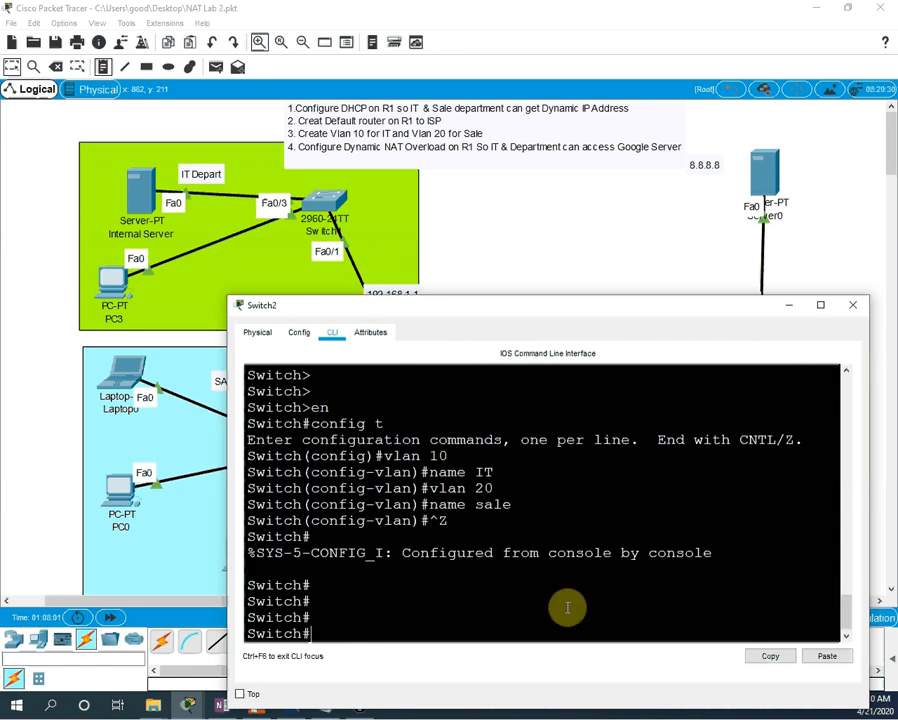
pyautogui.write('sh vlan br')
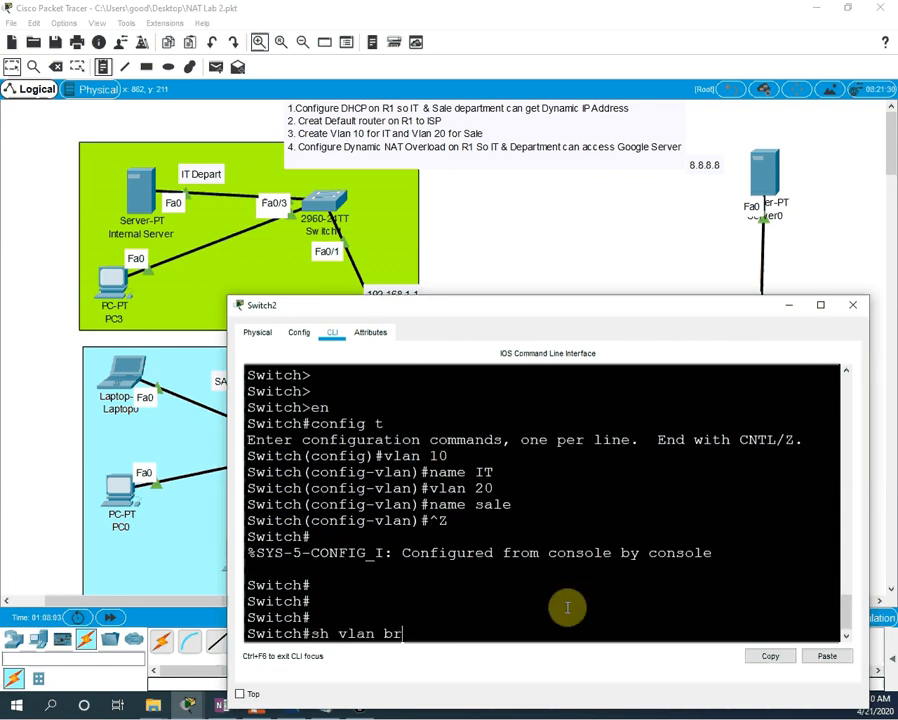
pyautogui.press('Return')
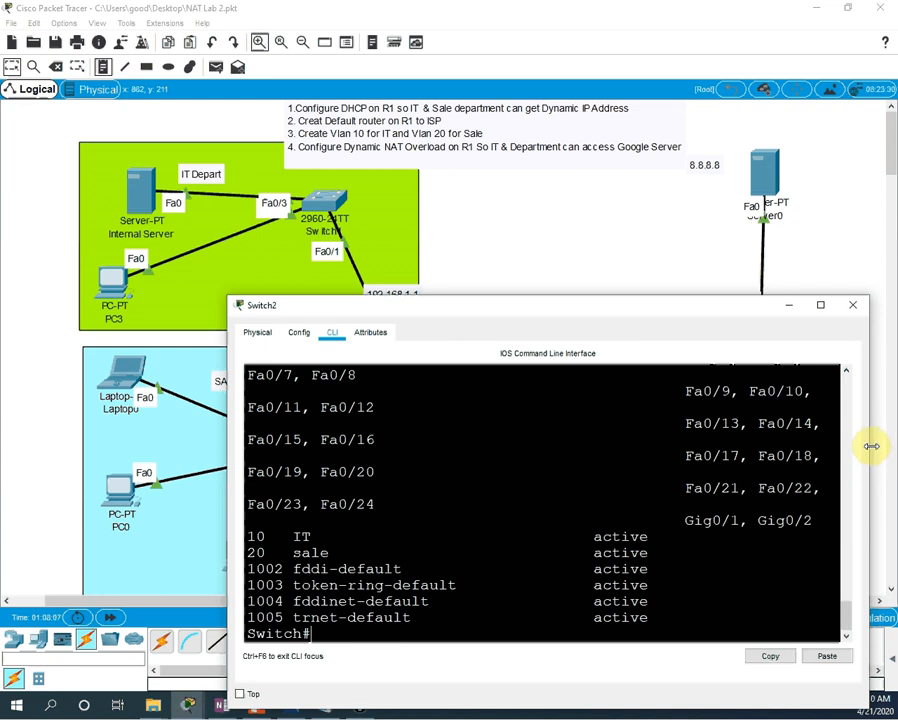
pyautogui.moveTo(871, 445); pyautogui.dragTo(886, 445)
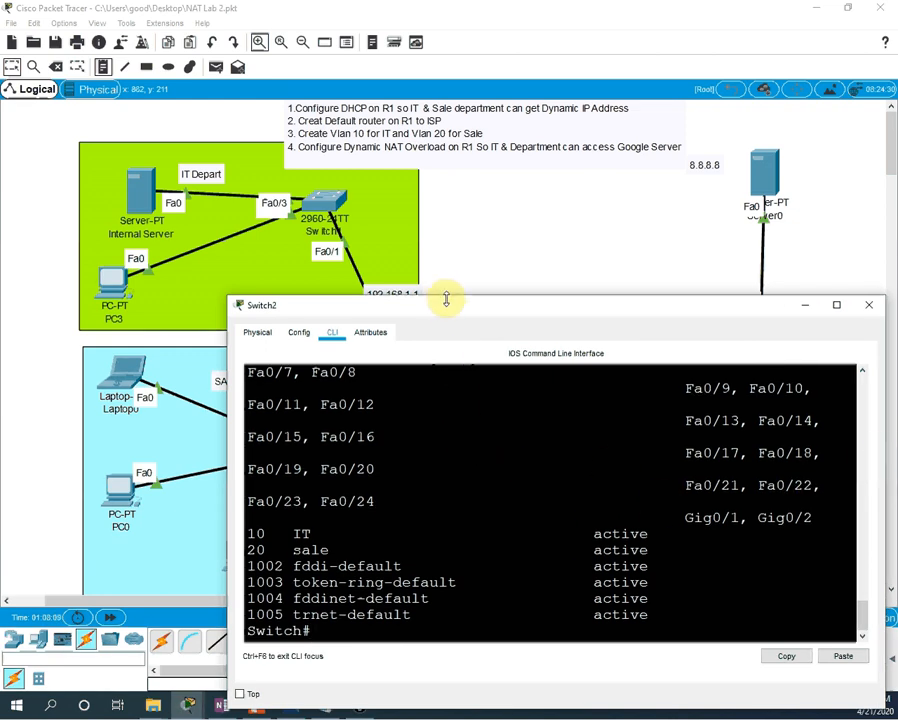
pyautogui.moveTo(445, 304); pyautogui.dragTo(314, 310)
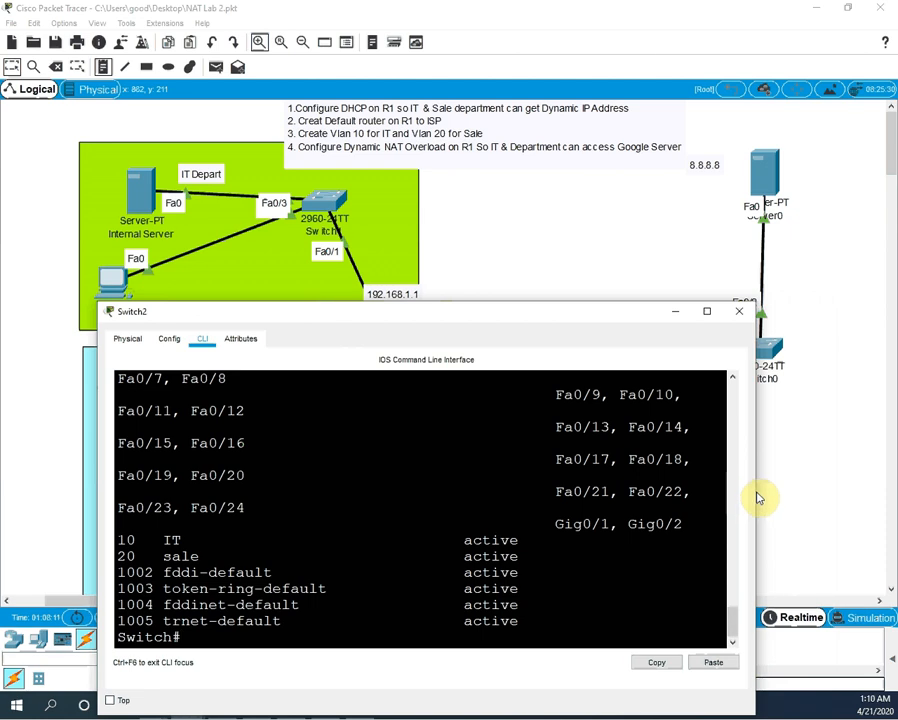
pyautogui.moveTo(753, 490); pyautogui.dragTo(888, 500)
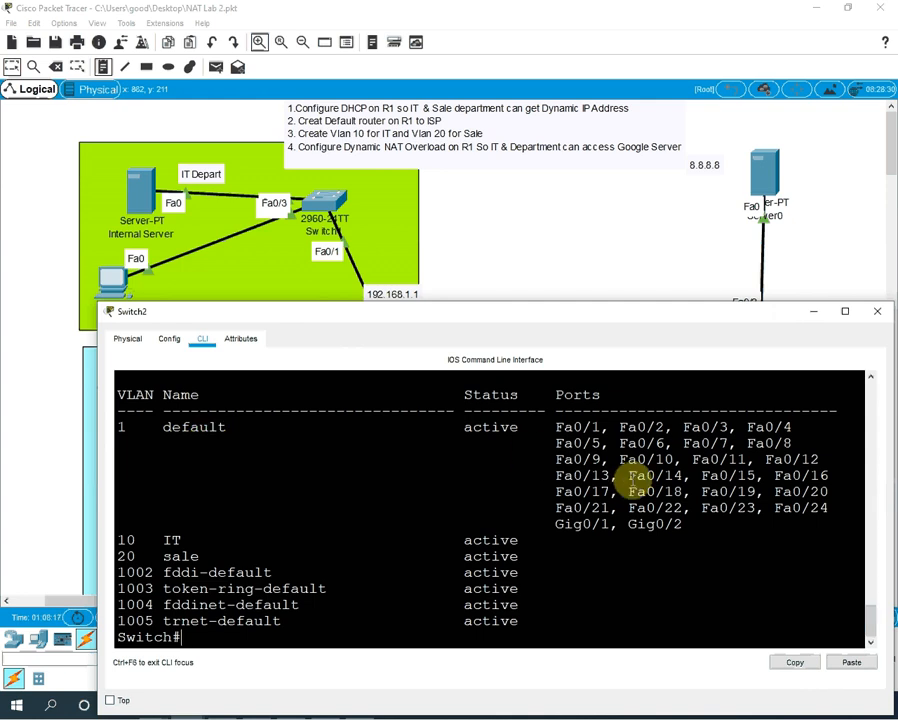
# Step: Examine the default VLAN's port assignments and the VLAN 10 and VLAN 20 rows in Switch2's list
pyautogui.moveTo(688, 525); pyautogui.dragTo(124, 426)
pyautogui.click(259, 506)
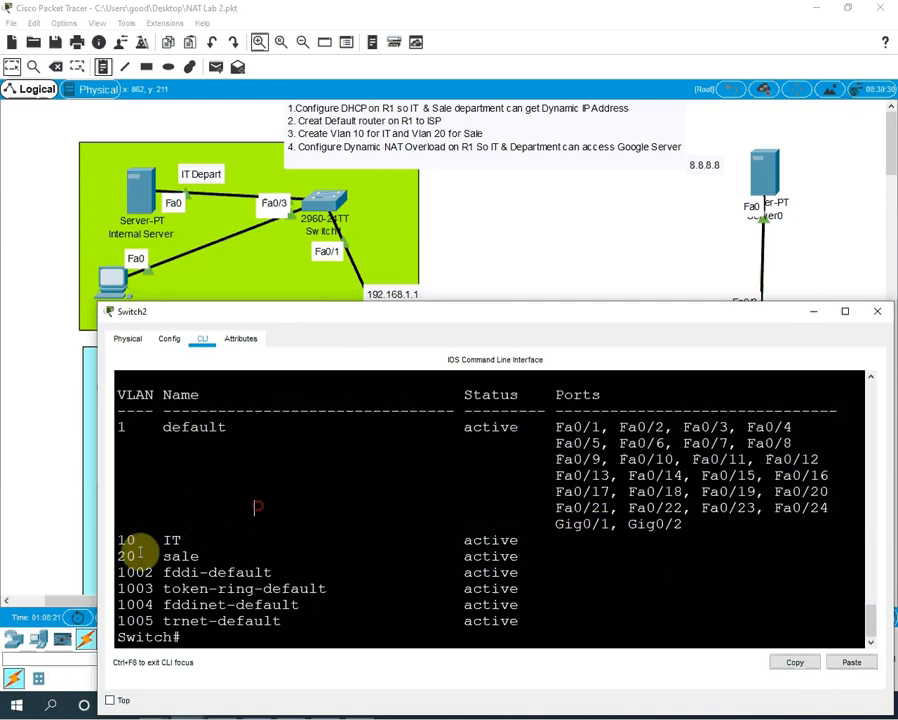
pyautogui.moveTo(118, 540); pyautogui.dragTo(192, 554)
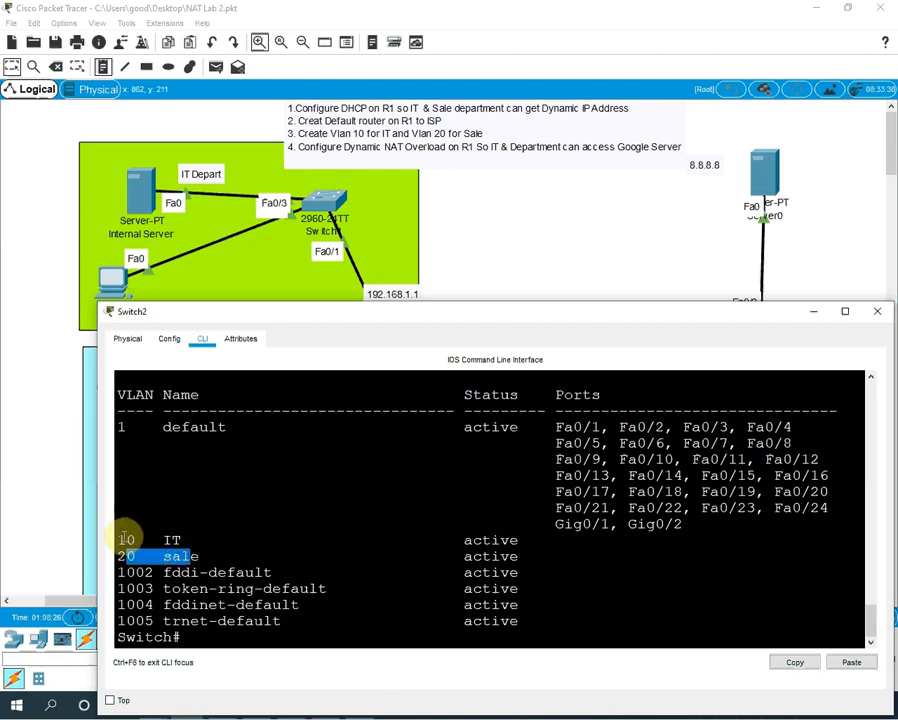
pyautogui.moveTo(126, 540); pyautogui.dragTo(556, 556)
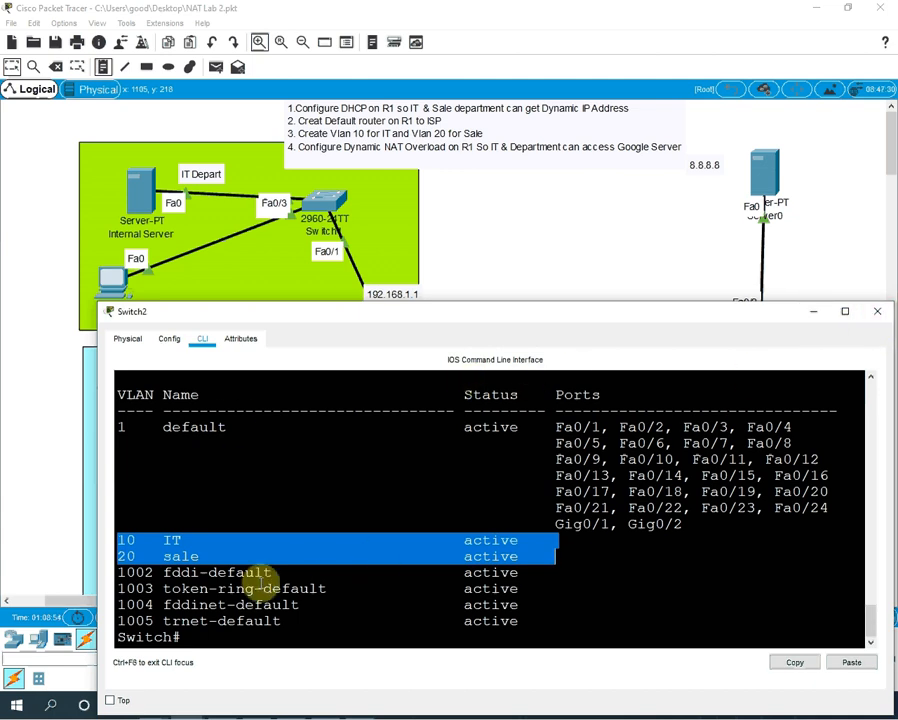
# Step: Move the Switch2 window aside and reposition PC1, PC0 and Laptop0 in the Sale Department area to separate their links
pyautogui.click(457, 314)
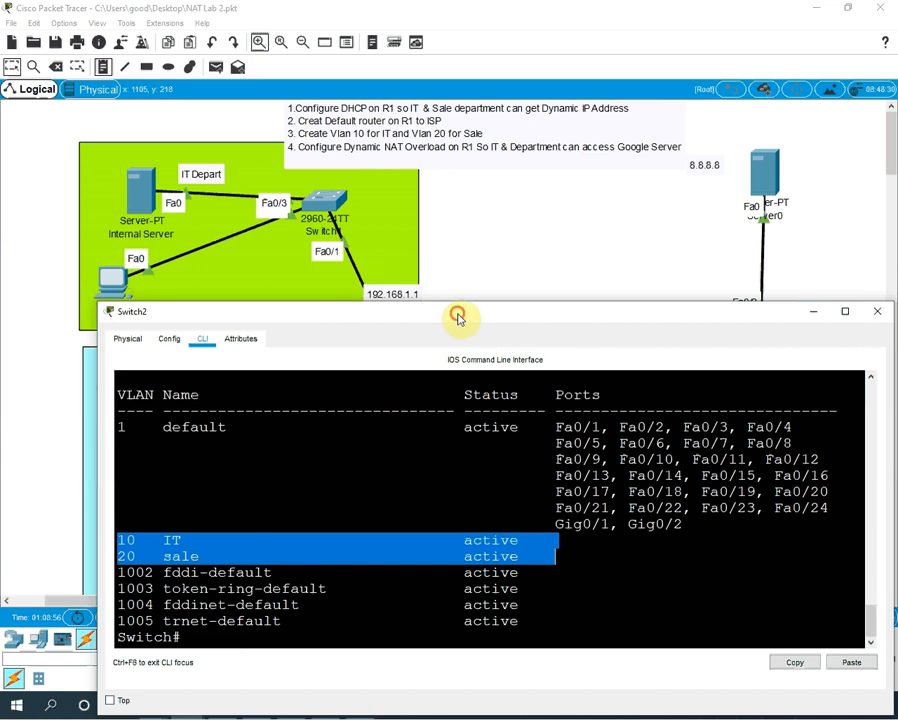
pyautogui.moveTo(457, 314); pyautogui.dragTo(510, 538)
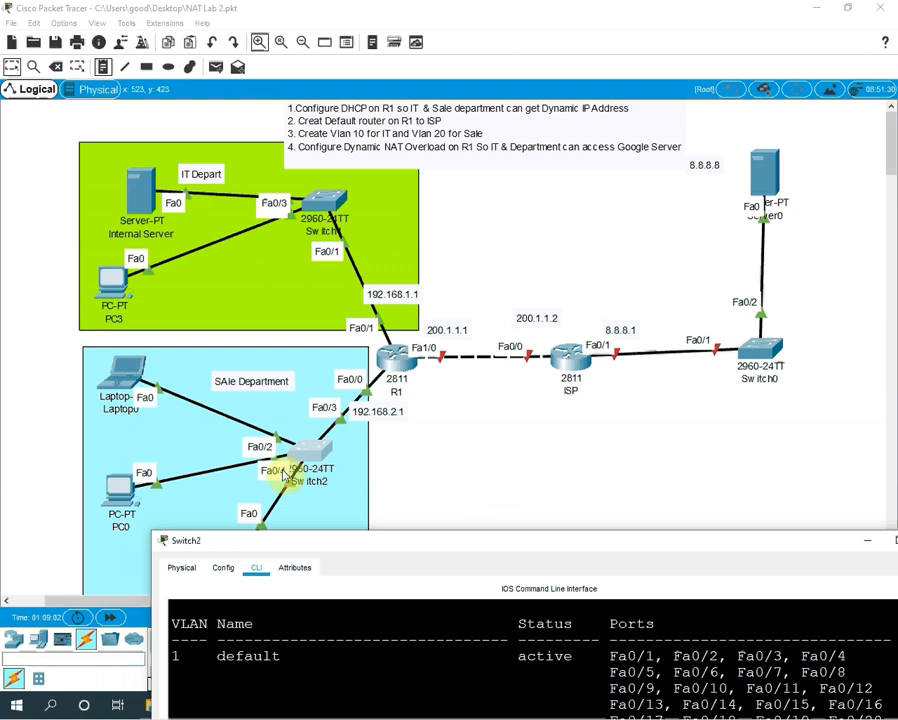
pyautogui.moveTo(286, 556); pyautogui.dragTo(349, 625)
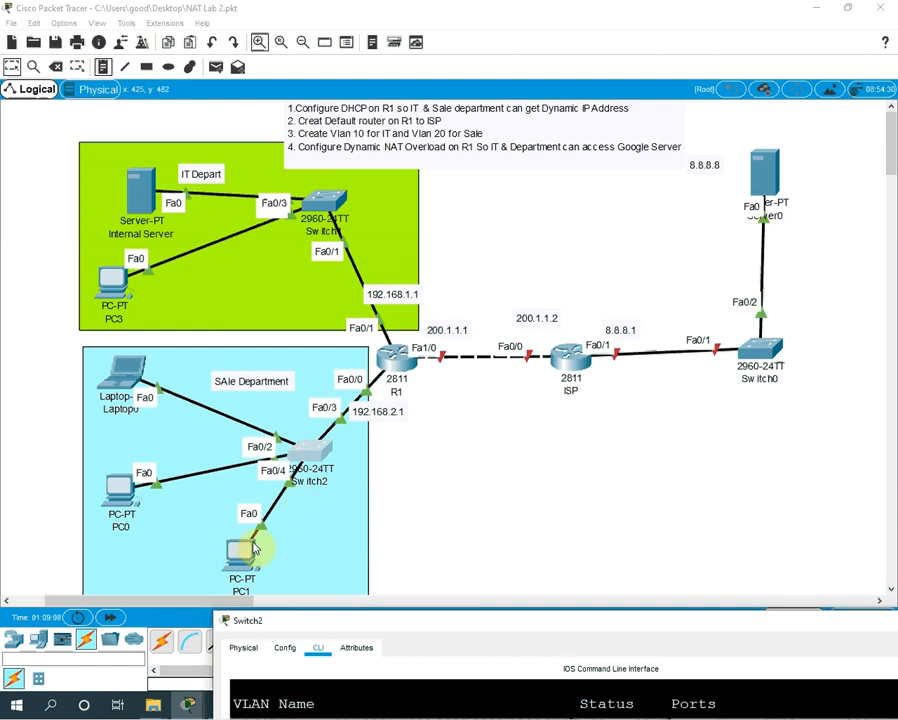
pyautogui.moveTo(240, 550); pyautogui.dragTo(299, 561)
pyautogui.moveTo(126, 496); pyautogui.dragTo(180, 548)
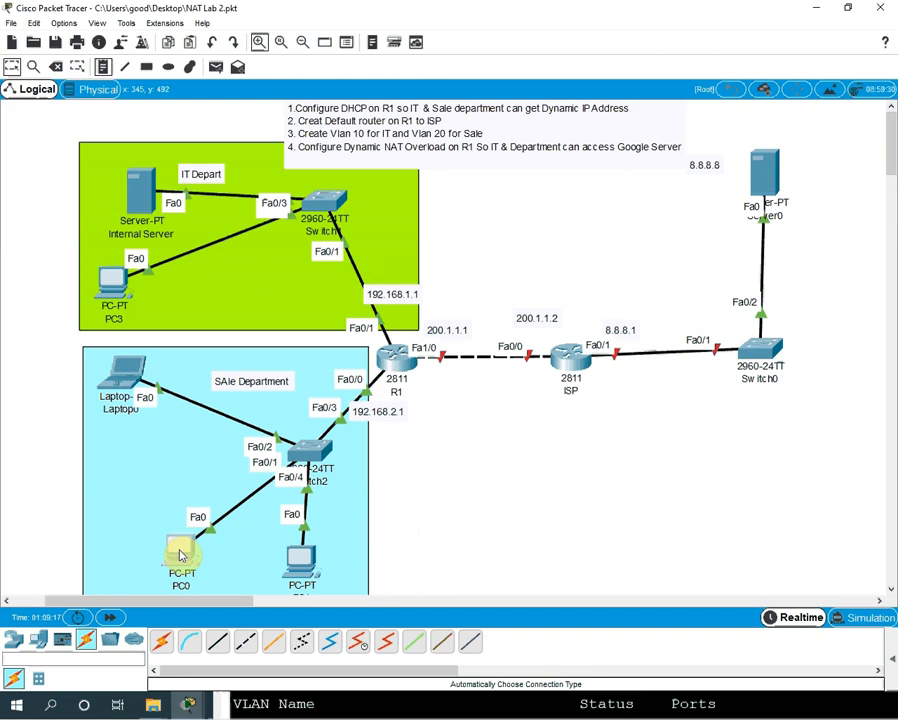
pyautogui.moveTo(125, 377); pyautogui.dragTo(124, 408)
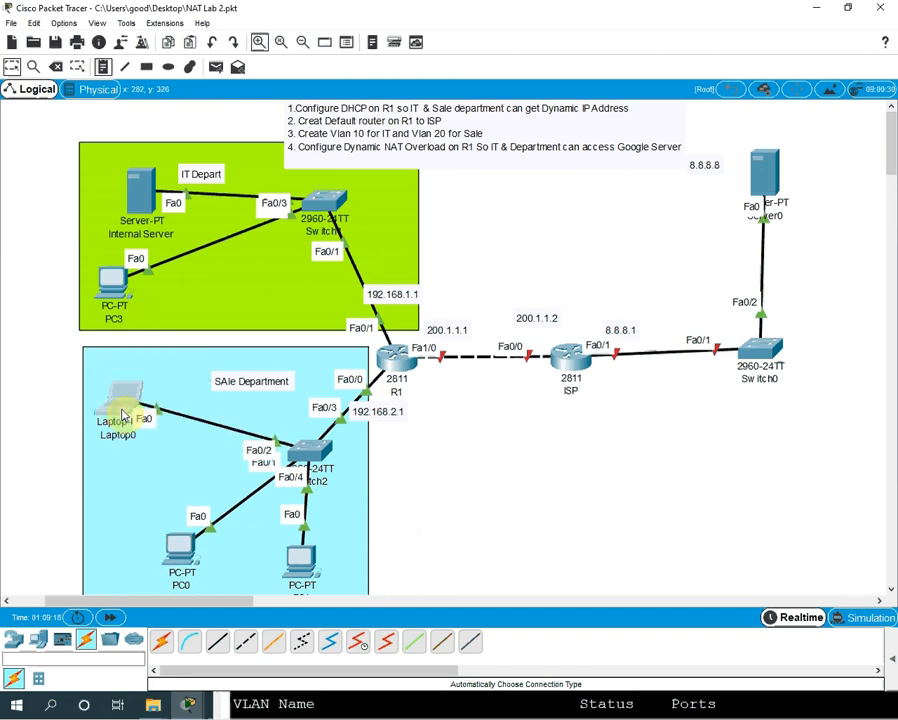
pyautogui.moveTo(318, 585)
pyautogui.mouseDown()
pyautogui.moveTo(302, 570)
pyautogui.moveTo(424, 552)
pyautogui.moveTo(307, 571)
pyautogui.mouseUp()
pyautogui.moveTo(188, 553); pyautogui.dragTo(165, 567)
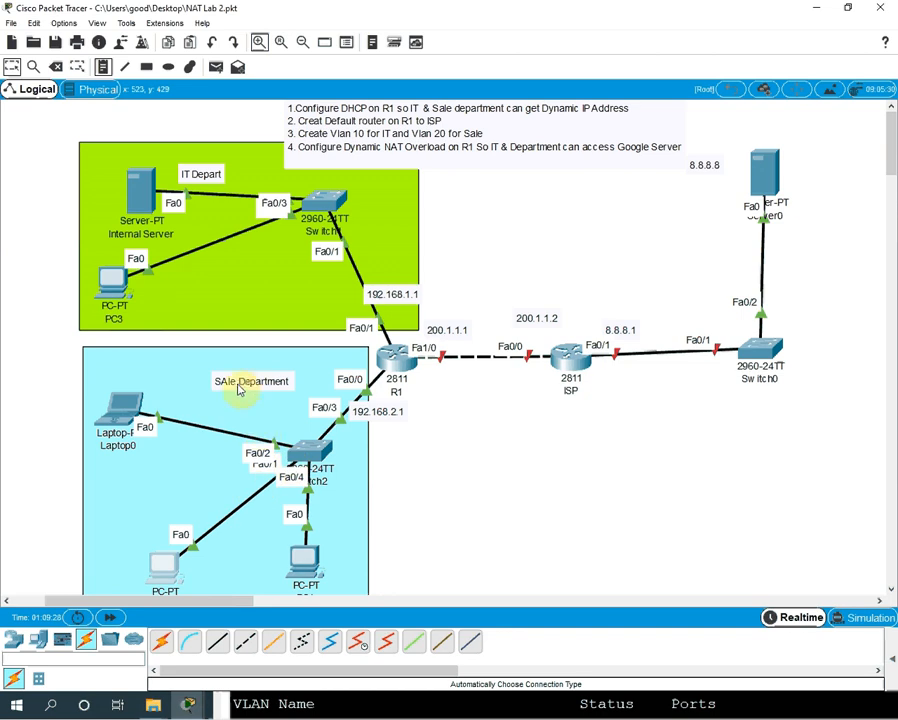
# Step: Check Switch2's port labels in the topology against its VLAN list and return to its command prompt
pyautogui.click(305, 456)
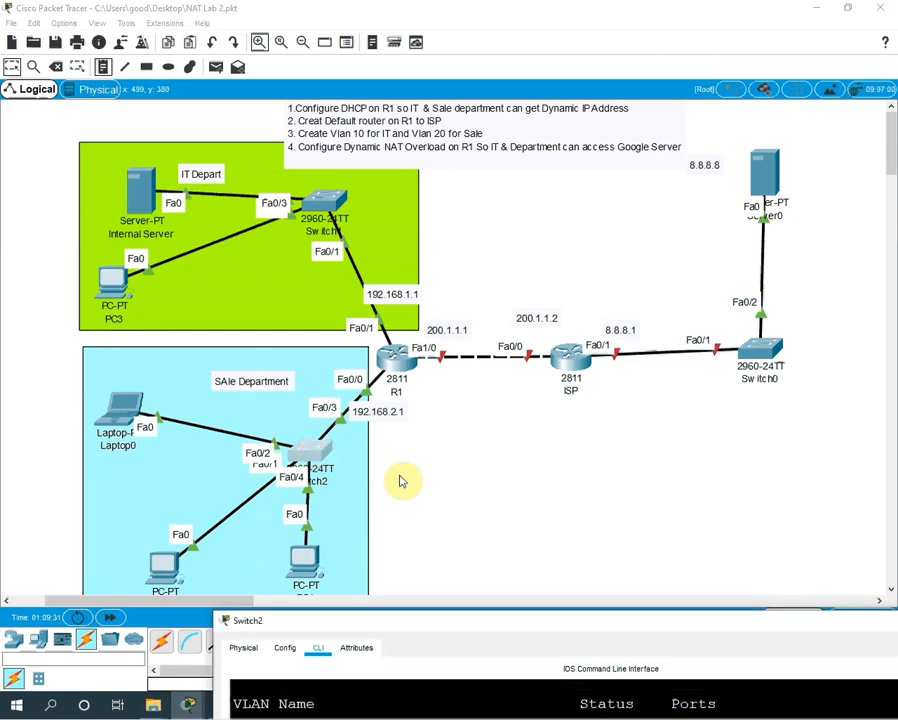
pyautogui.moveTo(394, 624); pyautogui.dragTo(378, 300)
pyautogui.click(370, 620)
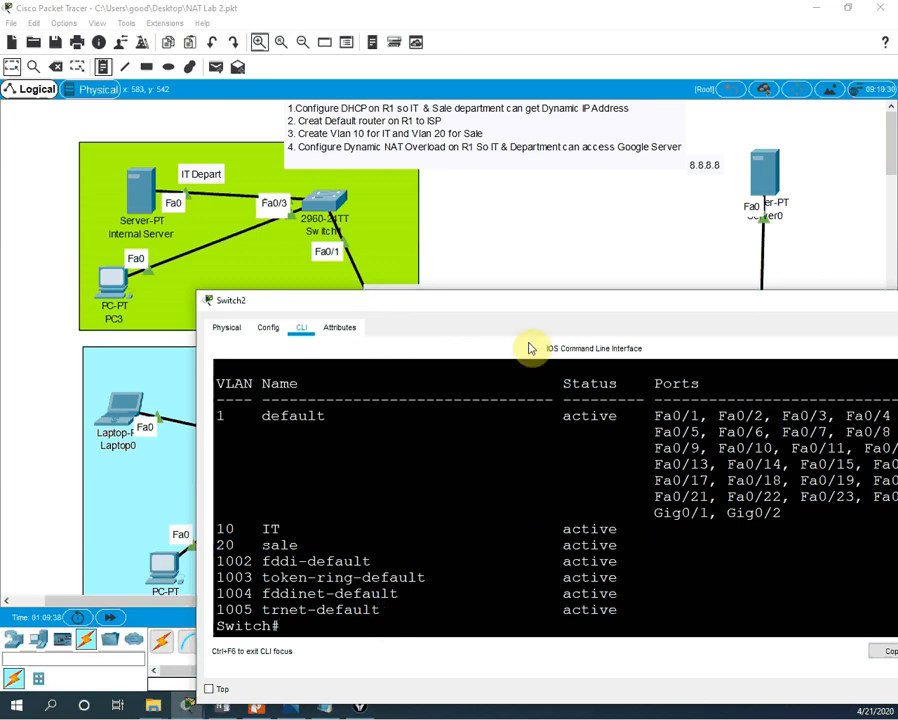
pyautogui.moveTo(420, 302); pyautogui.dragTo(553, 542)
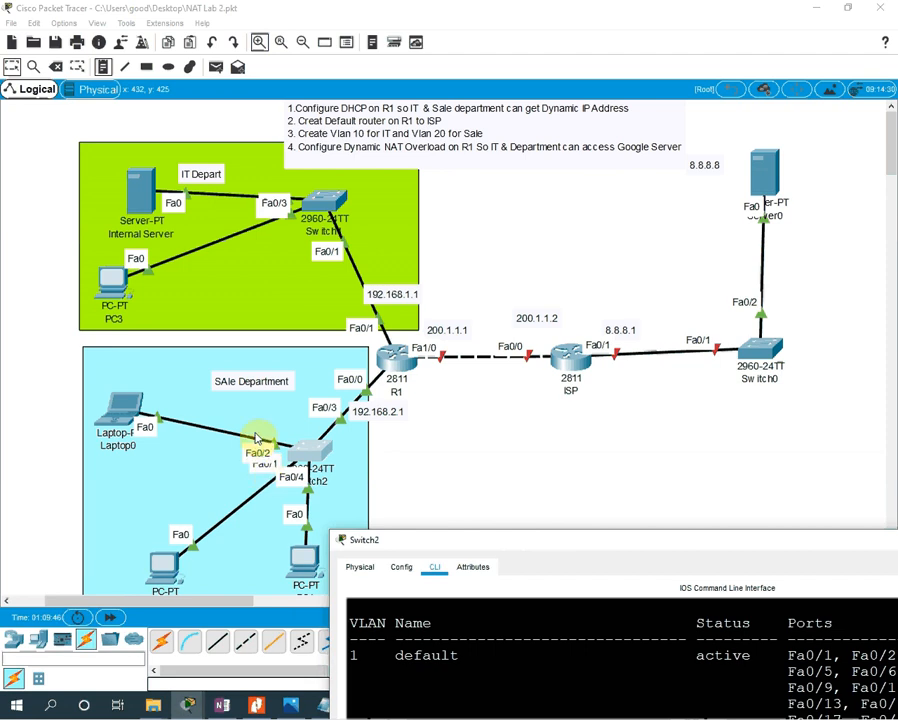
pyautogui.moveTo(406, 538); pyautogui.dragTo(334, 251)
pyautogui.click(366, 585)
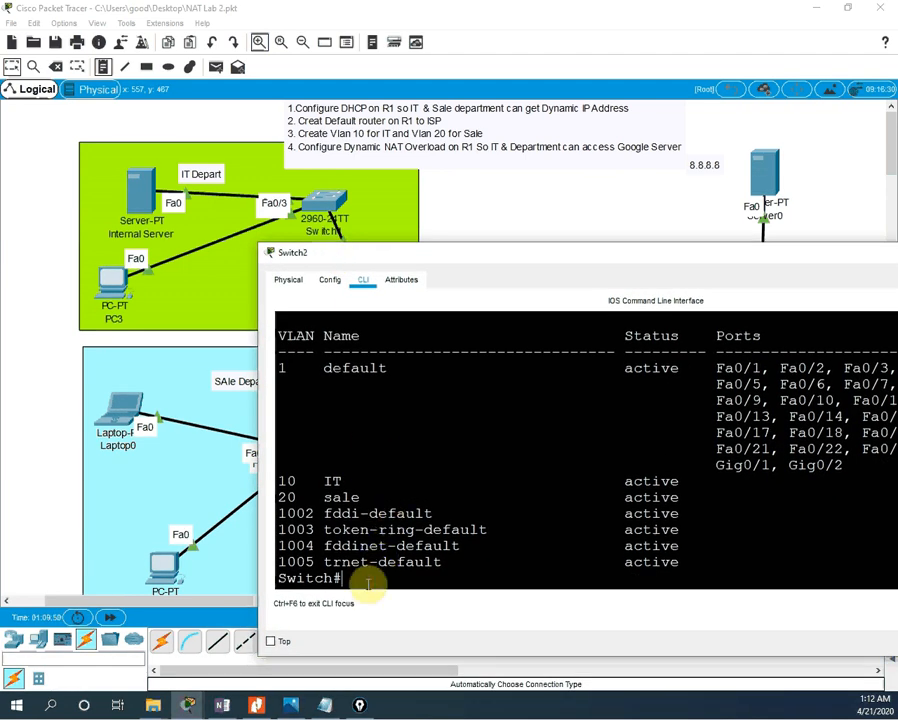
# Step: Enter configuration mode on Switch2 and compose an interface range command for f0/1-4, checking the port labels in the topology
pyautogui.write('config t')
pyautogui.press('Return')
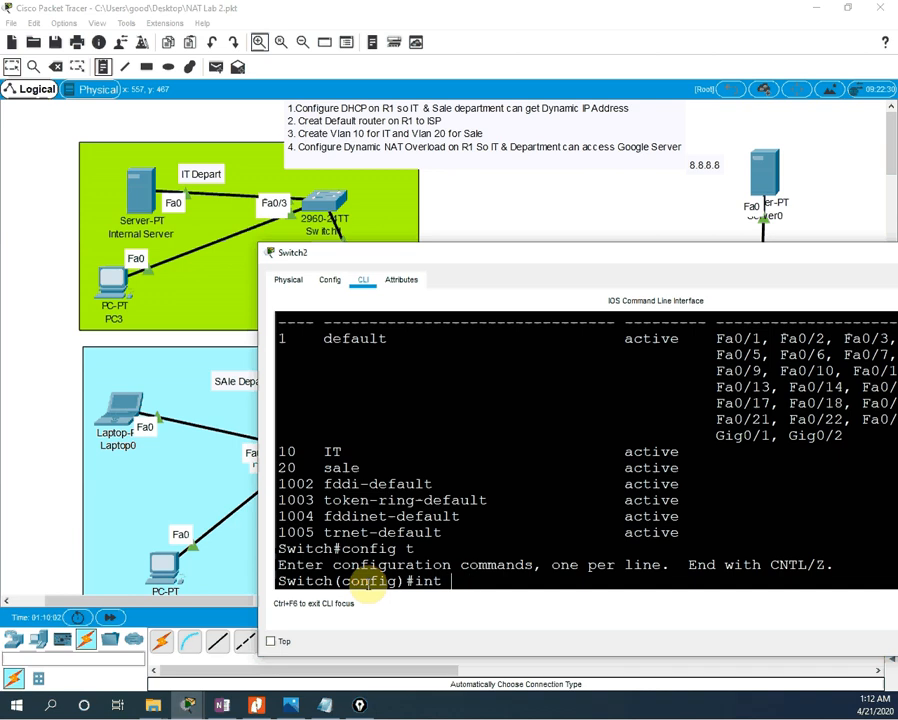
pyautogui.write('ran')
pyautogui.write('g')
pyautogui.press('Tab')
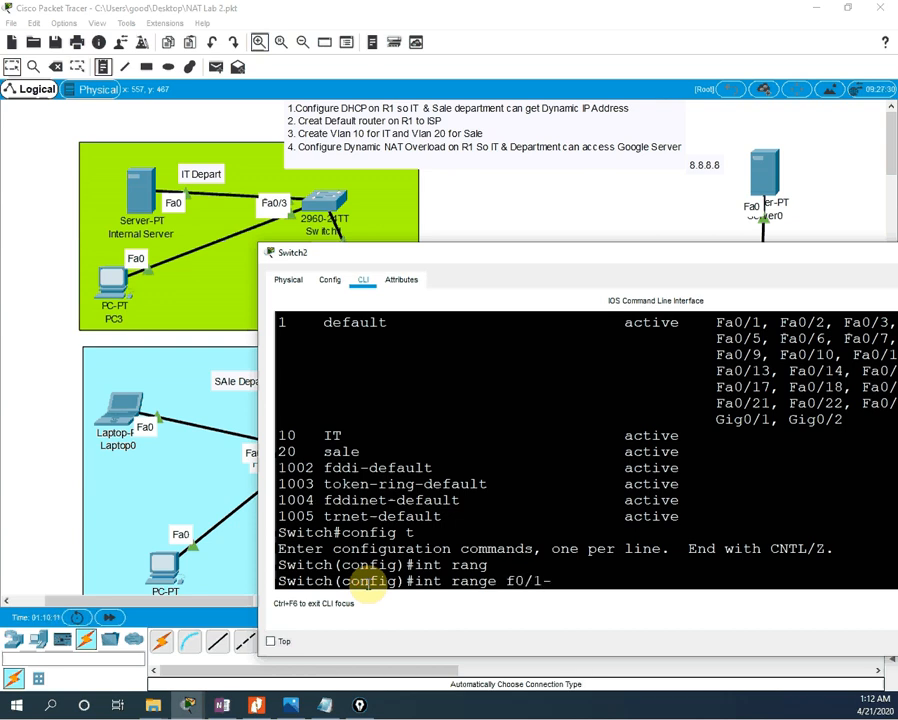
pyautogui.write('4')
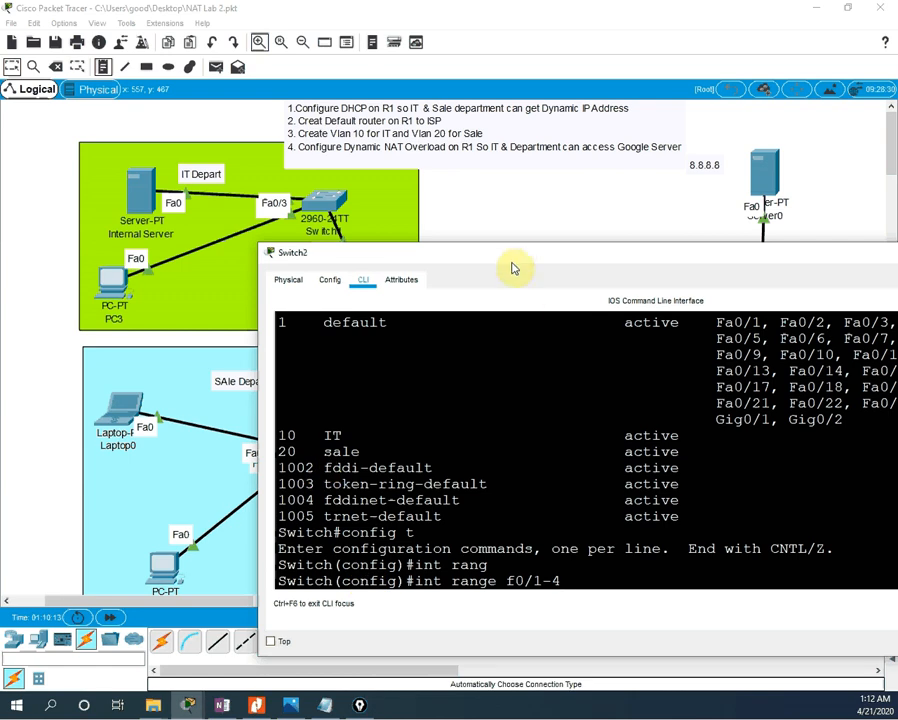
pyautogui.moveTo(512, 244); pyautogui.dragTo(564, 355)
pyautogui.moveTo(550, 304); pyautogui.dragTo(732, 512)
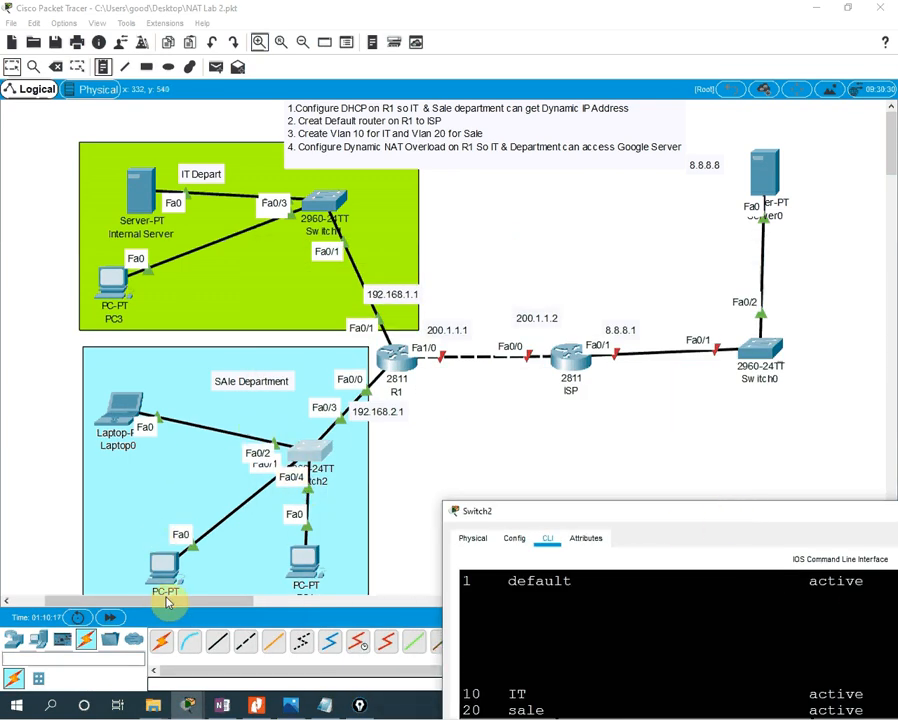
# Step: Nudge PC0, Laptop0 and PC1 slightly upward within the Sale department area of the topology
pyautogui.moveTo(165, 577)
pyautogui.mouseDown()
pyautogui.moveTo(178, 561)
pyautogui.moveTo(196, 564)
pyautogui.moveTo(200, 594)
pyautogui.moveTo(176, 566)
pyautogui.mouseUp()
pyautogui.moveTo(117, 428)
pyautogui.mouseDown()
pyautogui.moveTo(108, 388)
pyautogui.moveTo(112, 419)
pyautogui.mouseUp()
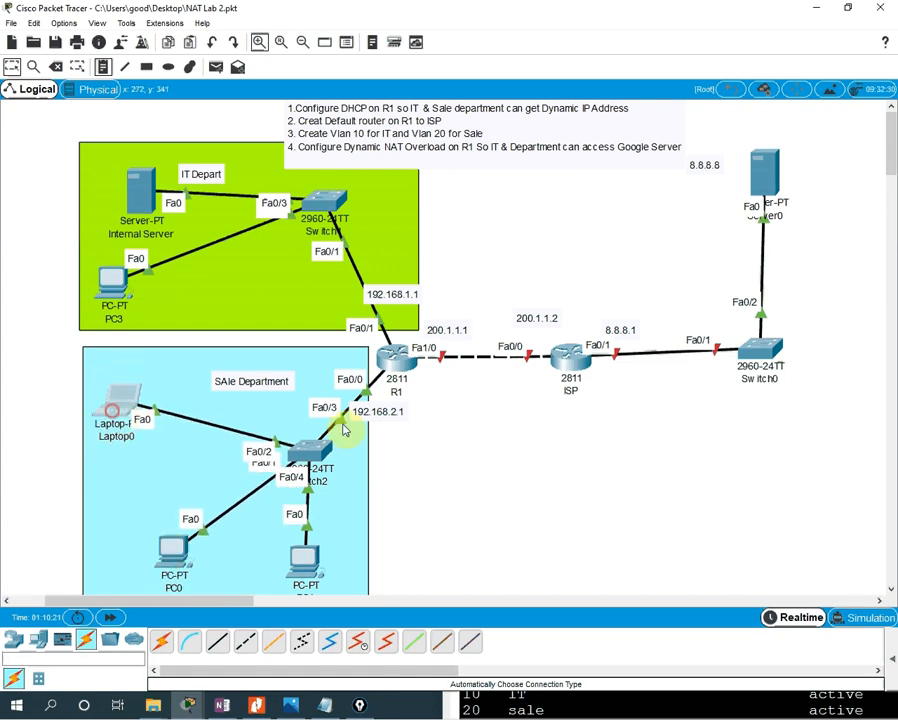
pyautogui.click(306, 566)
pyautogui.moveTo(307, 567); pyautogui.dragTo(296, 545)
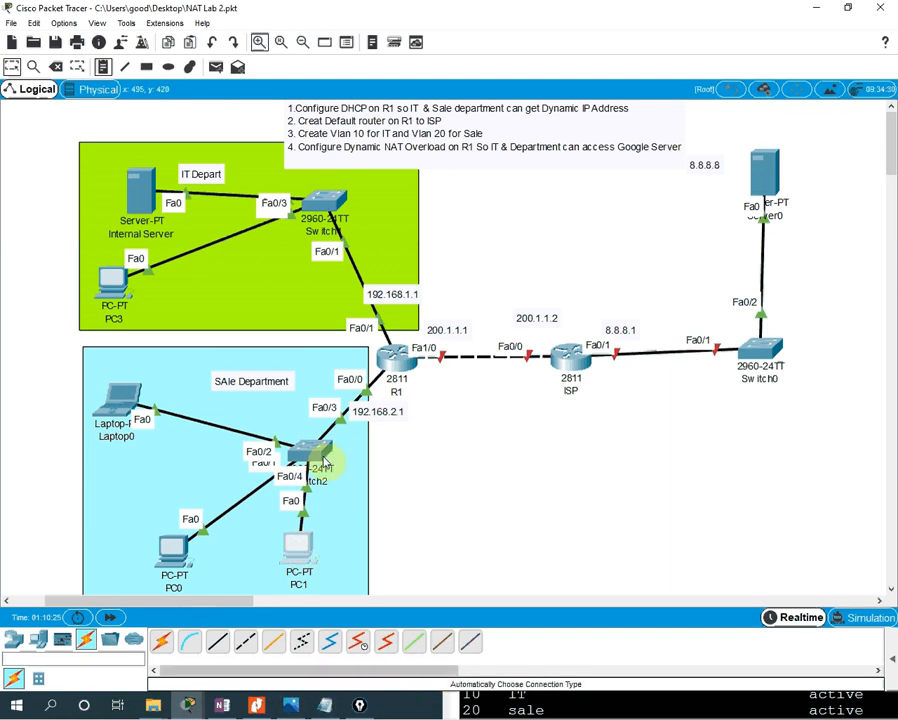
# Step: Open Switch2's command line and select the interface range f0/1-4 for configuration
pyautogui.click(311, 456)
pyautogui.moveTo(560, 512); pyautogui.dragTo(382, 335)
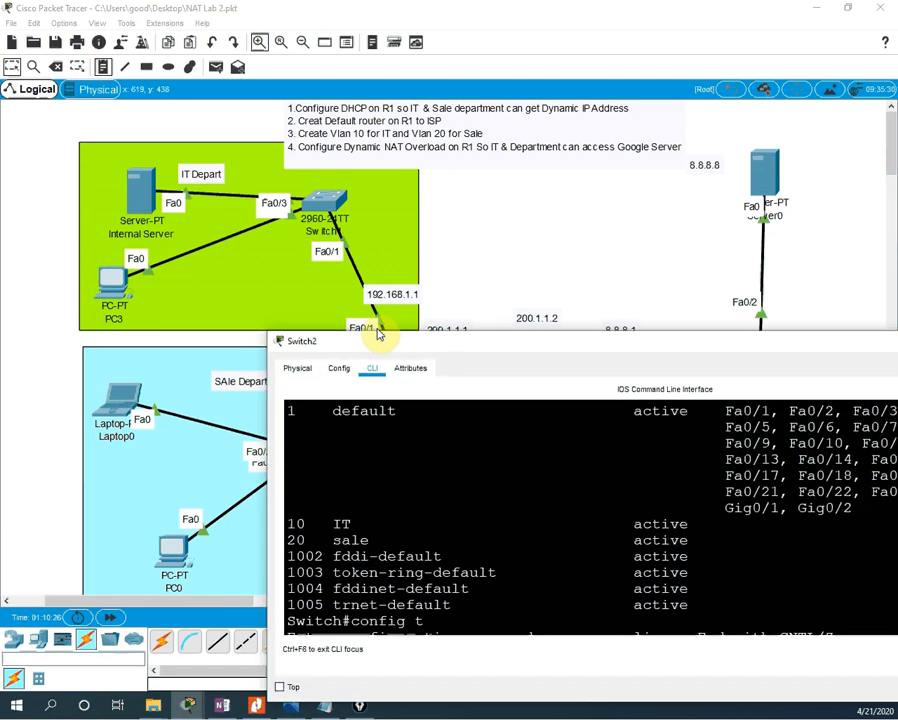
pyautogui.click(466, 534)
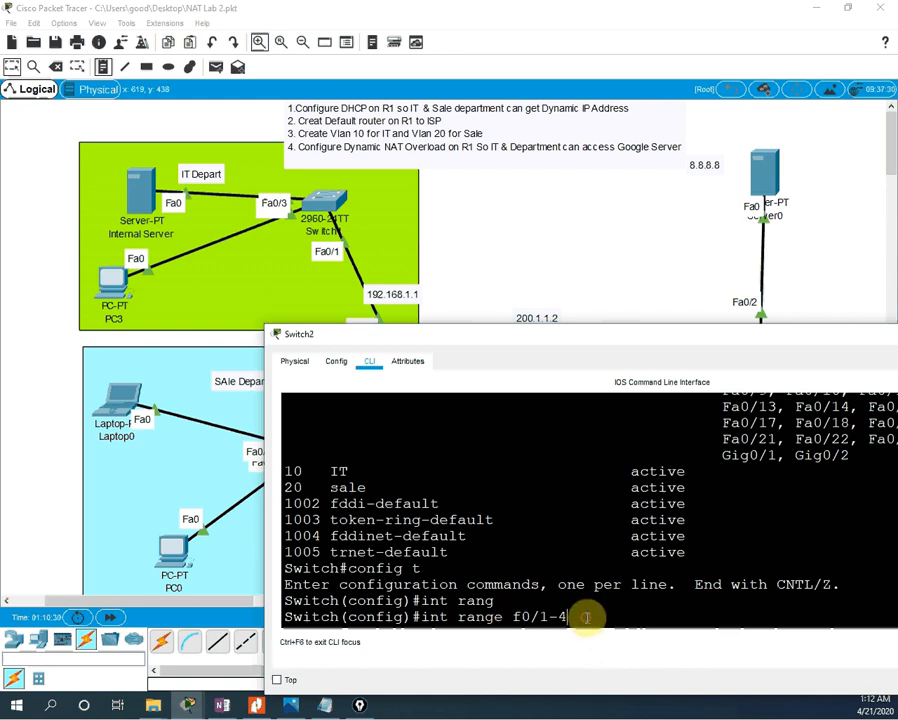
pyautogui.press('Return')
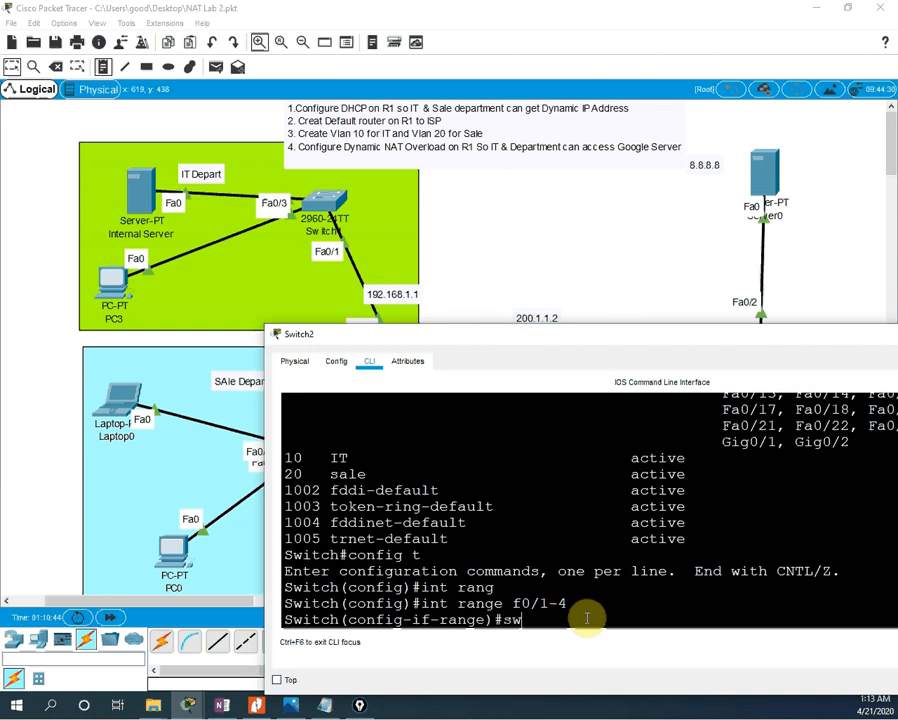
# Step: Set the selected interface range on Switch2 to access mode with switchport mode access
pyautogui.write('t')
pyautogui.press('Tab')
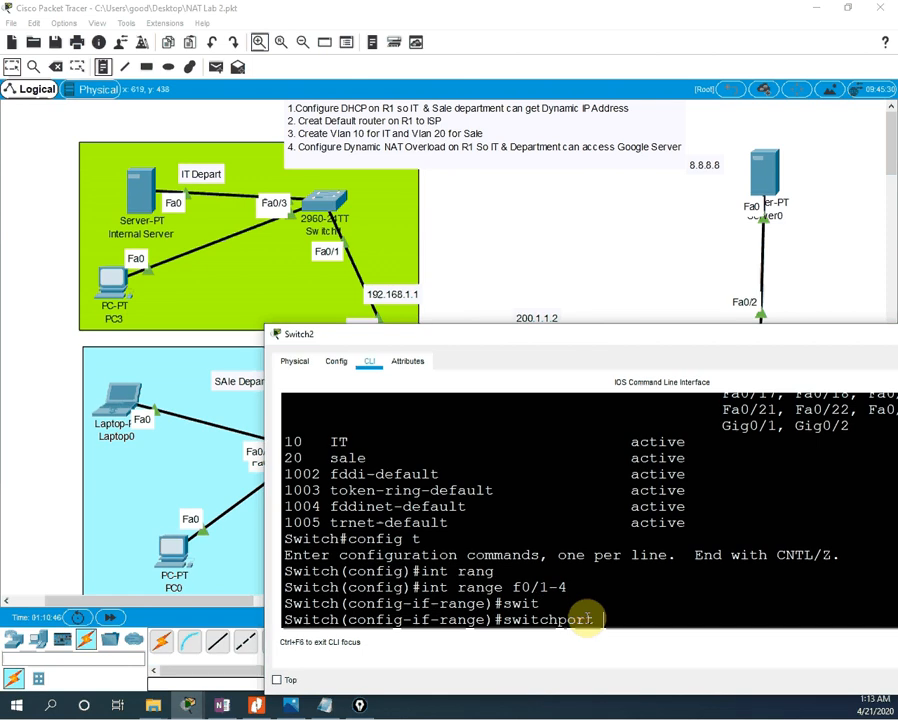
pyautogui.write('mod')
pyautogui.press('Tab')
pyautogui.write('a')
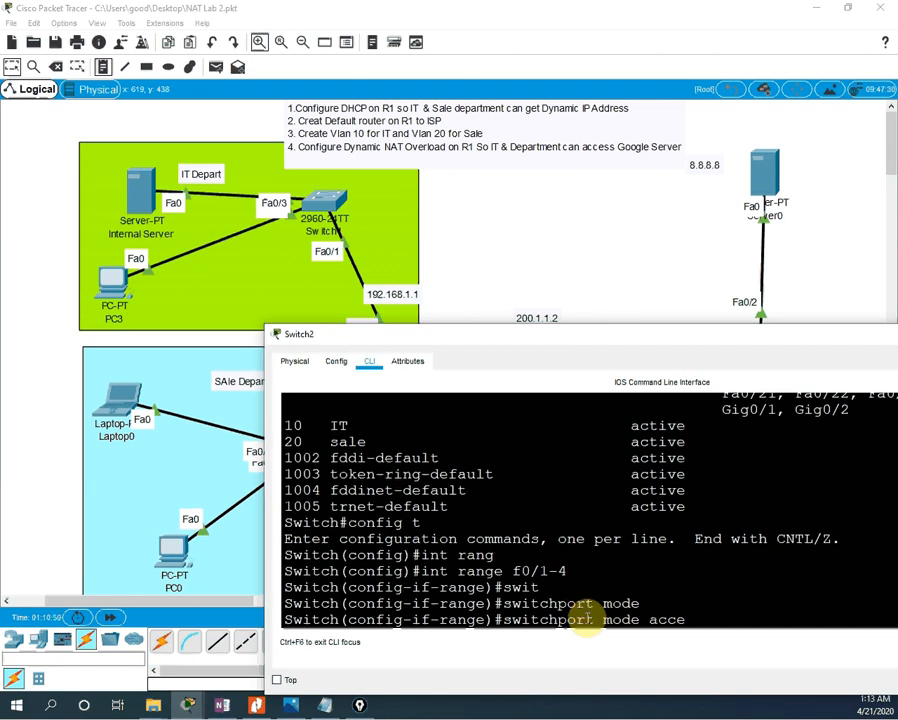
pyautogui.write('cce')
pyautogui.press('Tab')
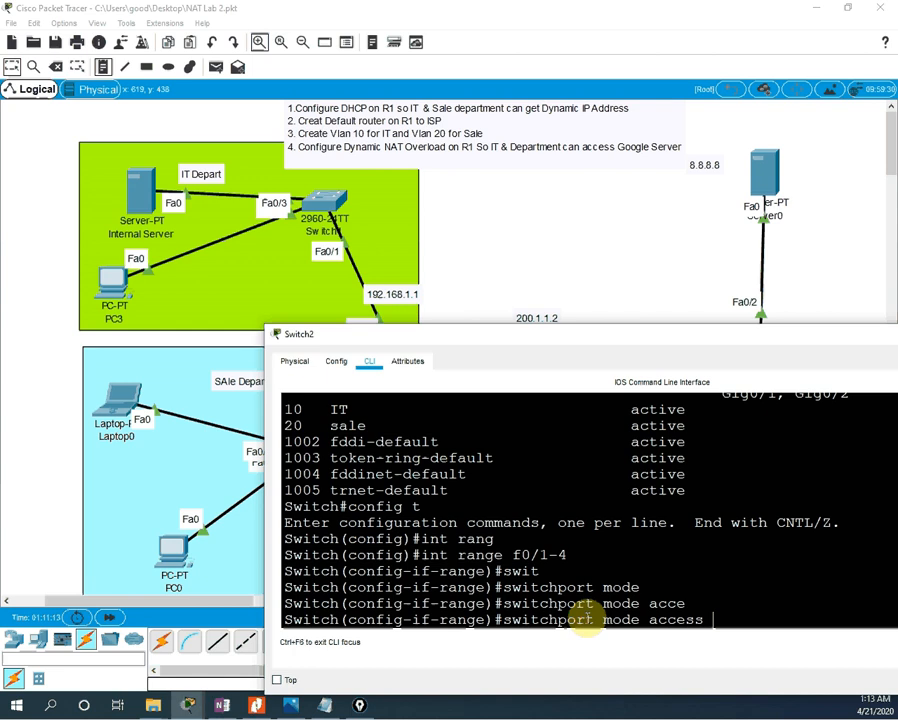
pyautogui.press('Return')
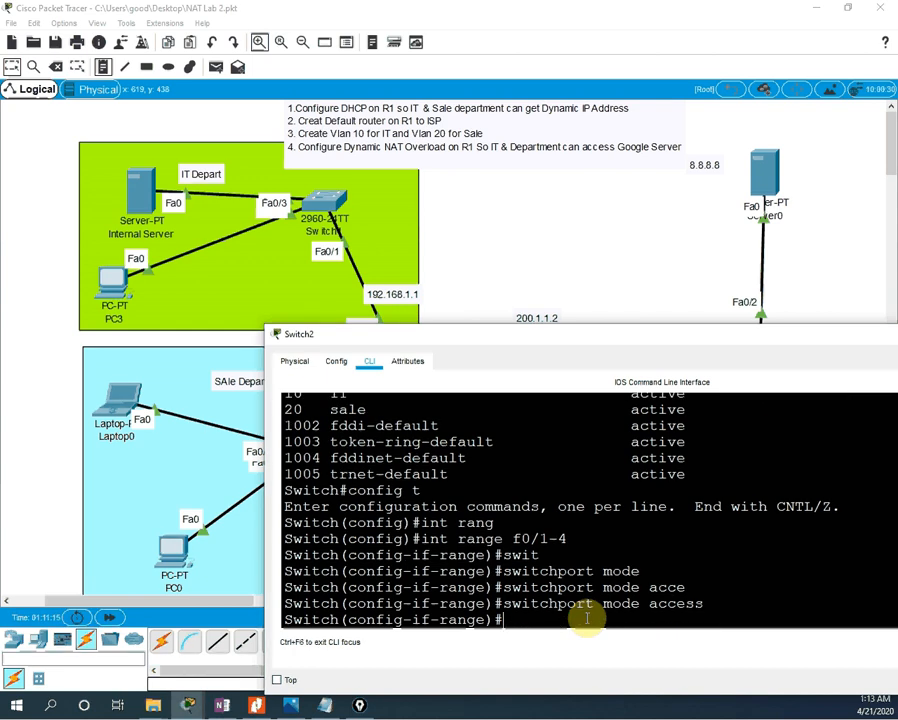
# Step: Assign Switch2's selected interface range to VLAN 20 with switchport access vlan 20, and leave configuration mode
pyautogui.press('Tab')
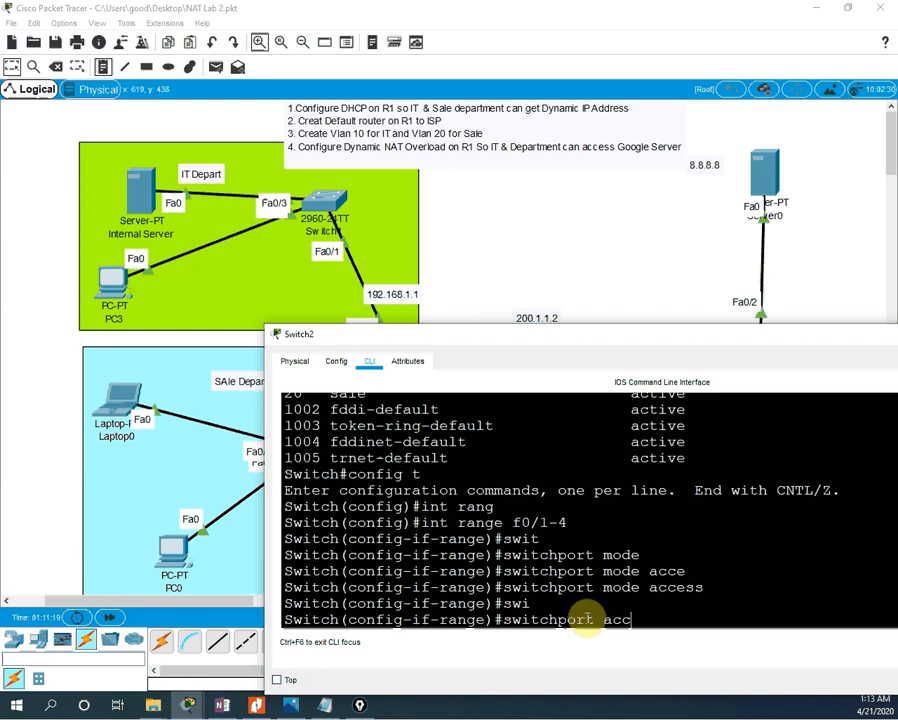
pyautogui.press('Tab')
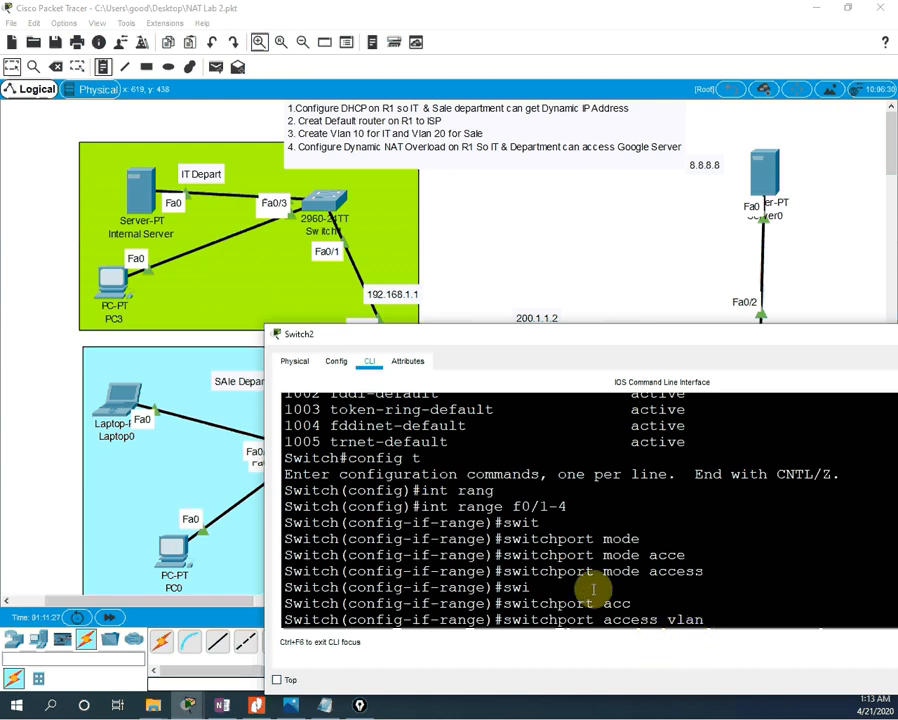
pyautogui.moveTo(540, 344); pyautogui.dragTo(572, 275)
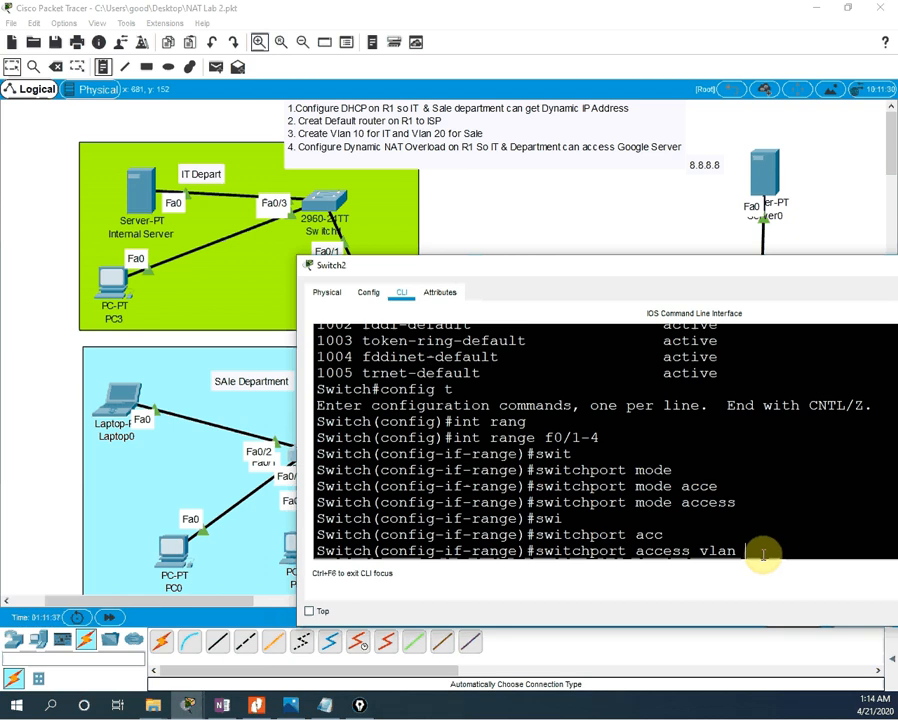
pyautogui.write('20')
pyautogui.press('Return')
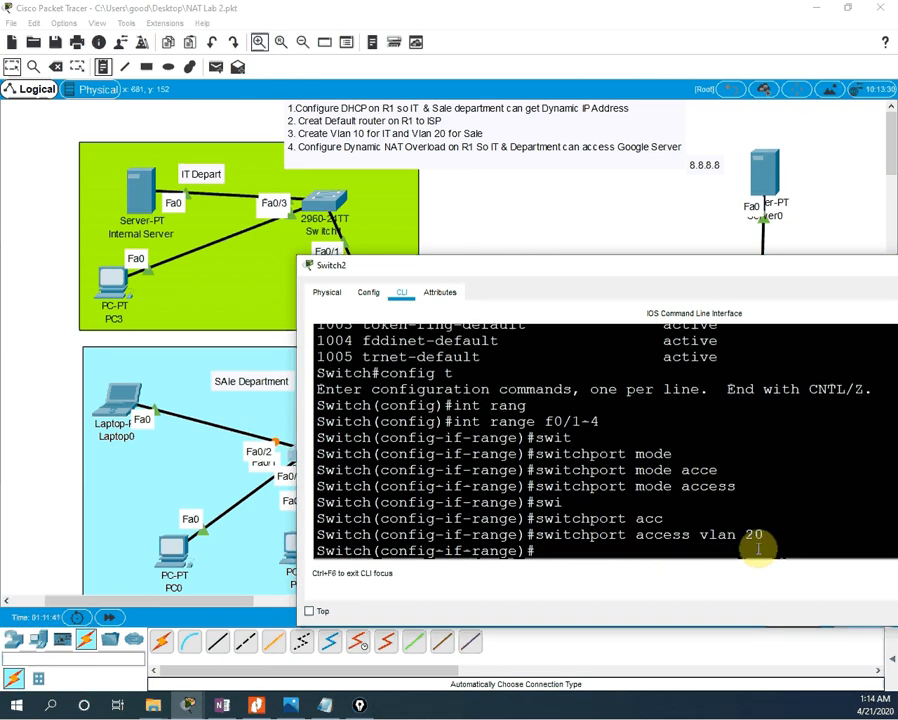
pyautogui.hotkey('ctrl', 'z')
pyautogui.press('Return')
pyautogui.press('Return')
pyautogui.press('Return')
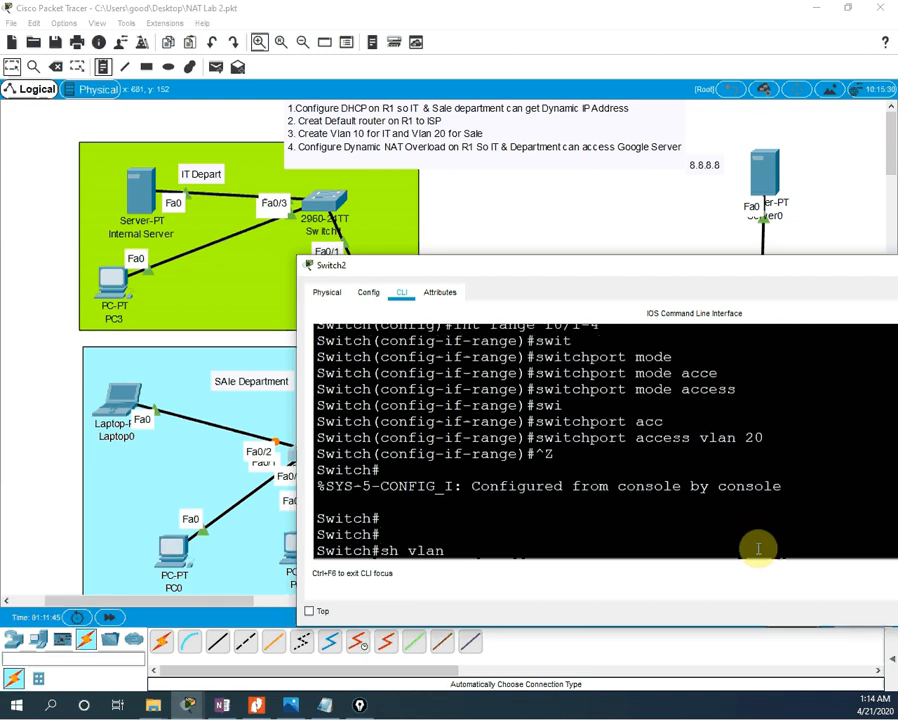
# Step: Run sh vlan br on Switch2, examine the ports assigned to VLAN 20, and minimize the switch window
pyautogui.write('sh vlan br')
pyautogui.press('Return')
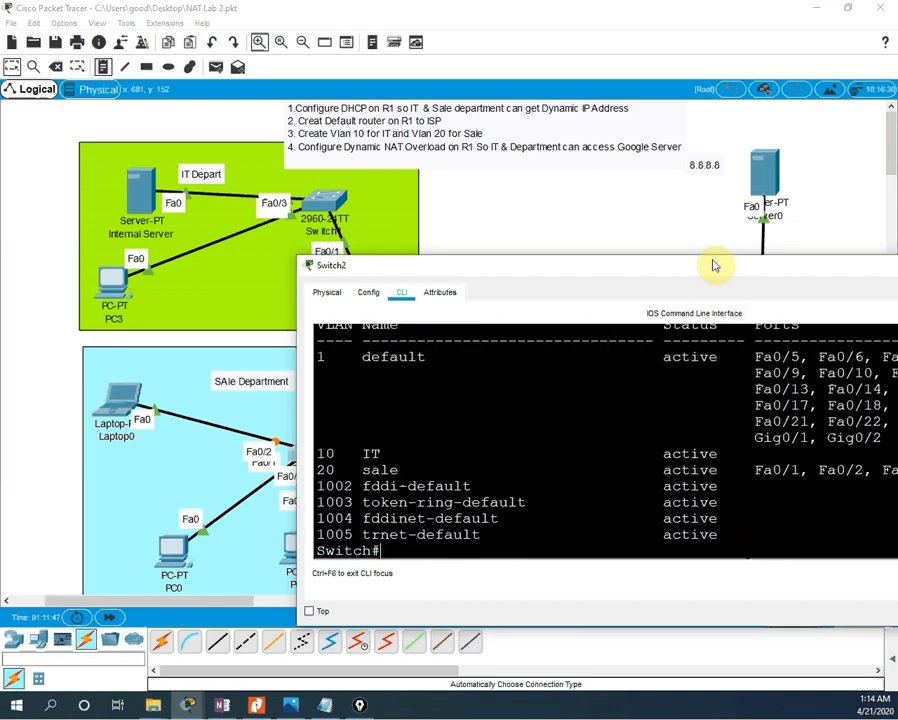
pyautogui.moveTo(709, 268); pyautogui.dragTo(490, 263)
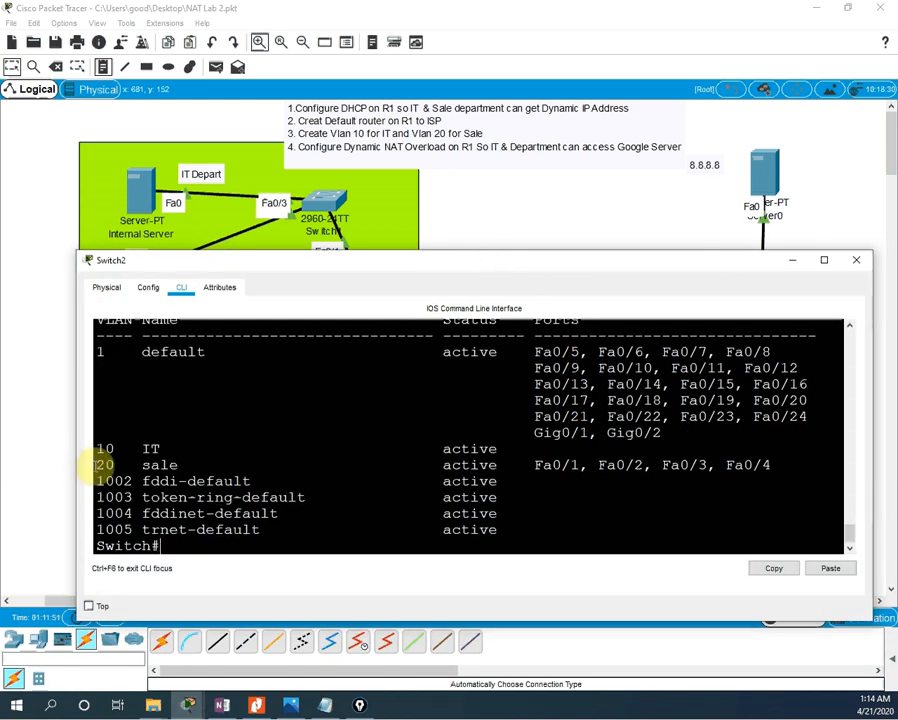
pyautogui.moveTo(98, 465); pyautogui.dragTo(777, 463)
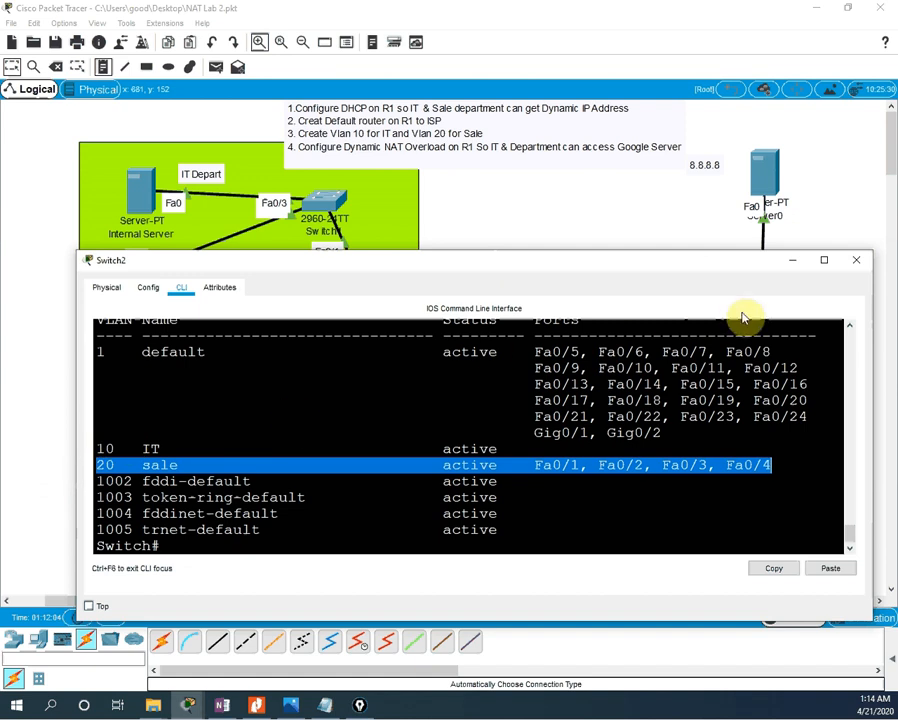
pyautogui.click(792, 261)
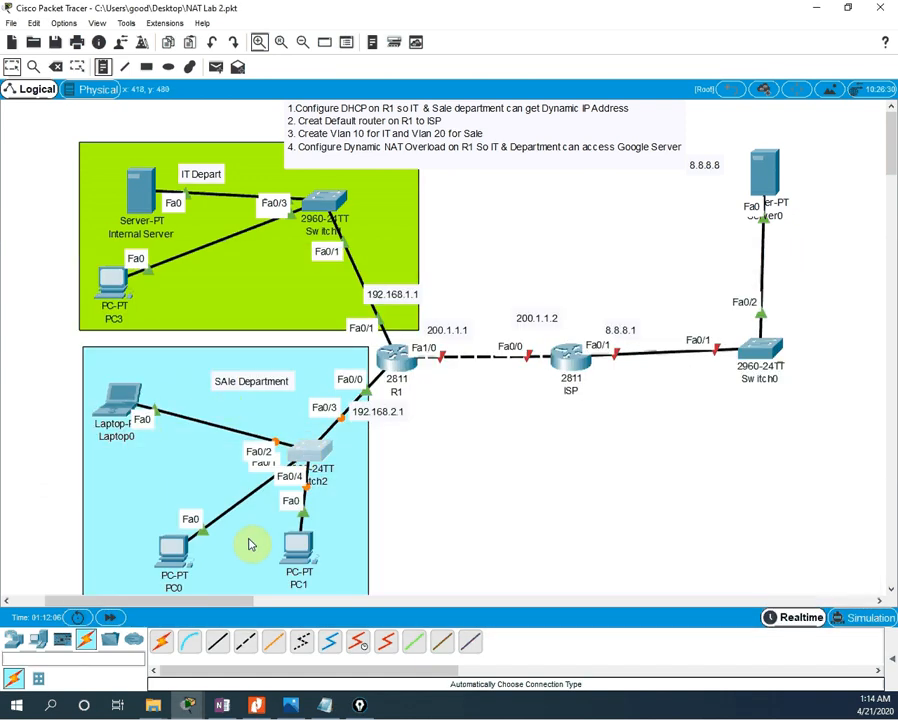
# Step: Correct the capitalization of the blue area's label so that it reads "Sale Department"
pyautogui.doubleClick(239, 389)
pyautogui.click(226, 381)
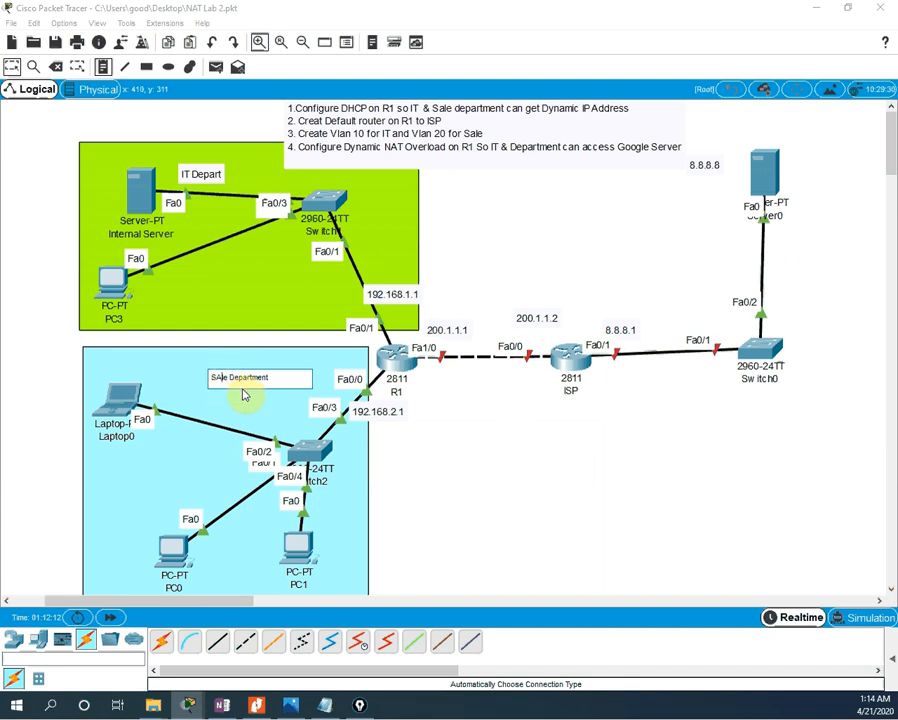
pyautogui.press('BackSpace')
pyautogui.write('a')
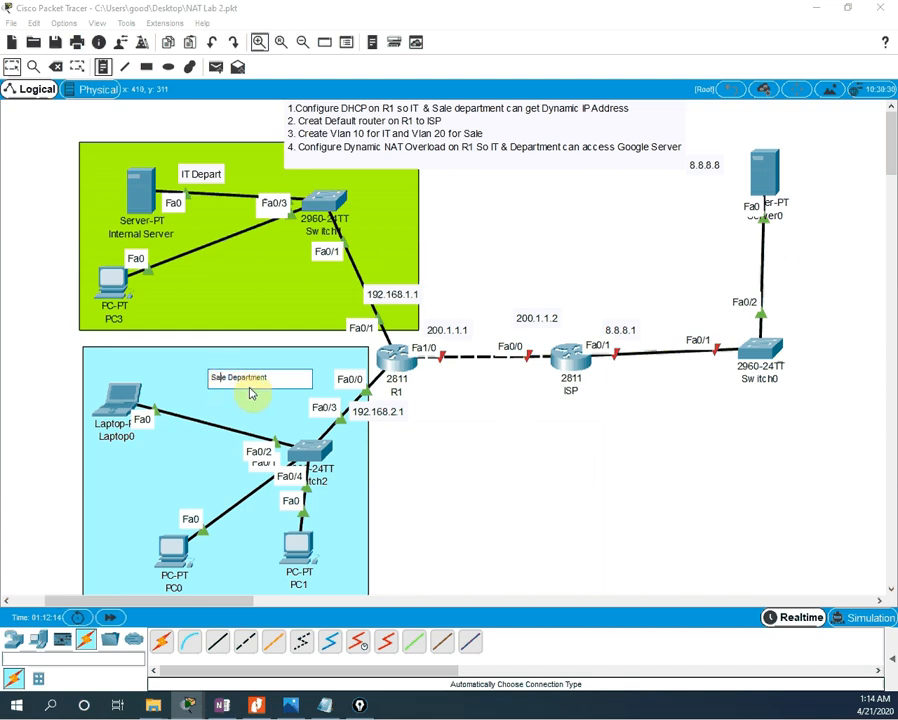
pyautogui.click(474, 442)
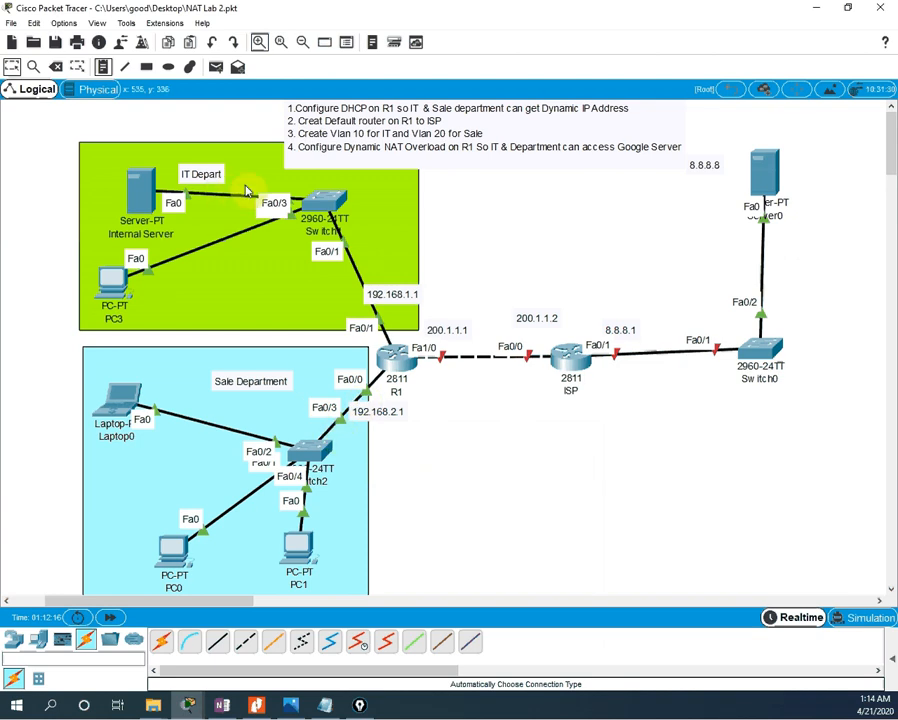
# Step: Open Switch1's command line in a wider window and bring up its command prompt
pyautogui.click(321, 205)
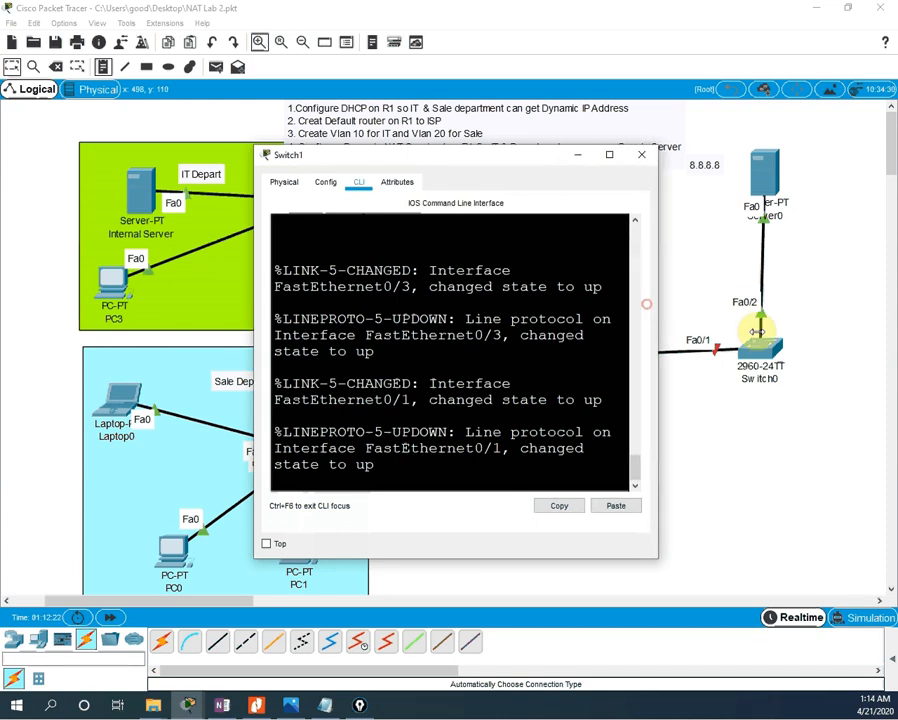
pyautogui.moveTo(647, 304); pyautogui.dragTo(893, 304)
pyautogui.moveTo(595, 168); pyautogui.dragTo(609, 283)
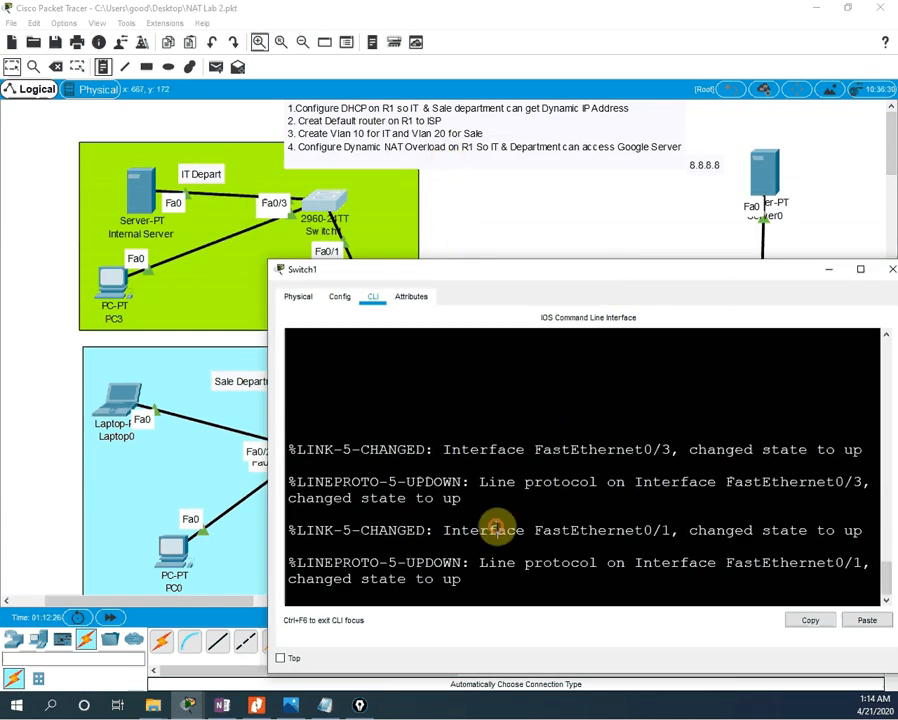
pyautogui.press('Return')
pyautogui.press('Return')
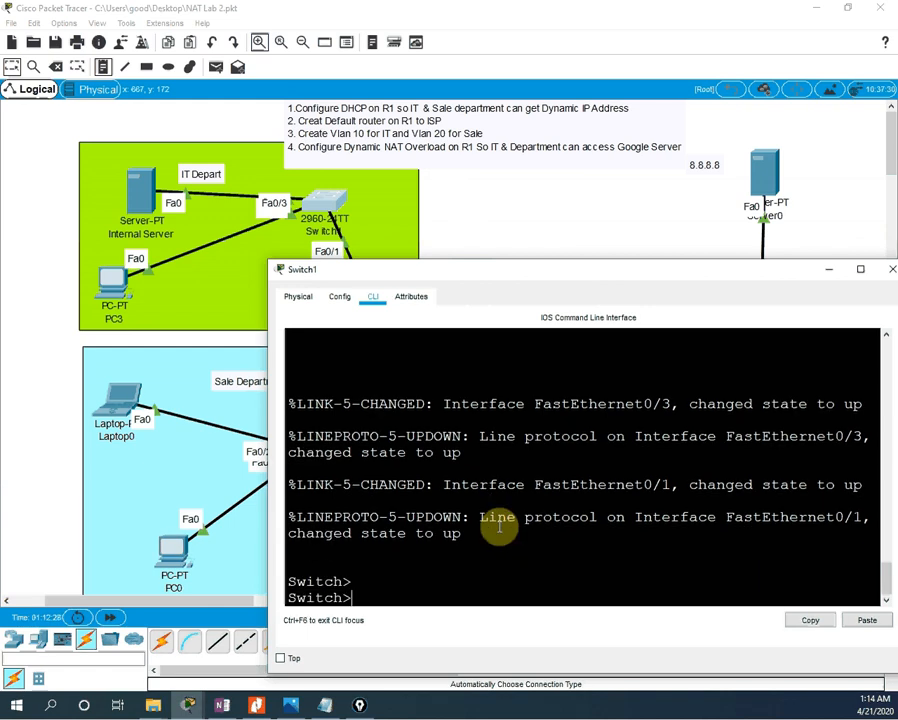
# Step: Enter privileged and global configuration mode on Switch1, and create VLAN 10 with the name IT
pyautogui.write('en')
pyautogui.press('Return')
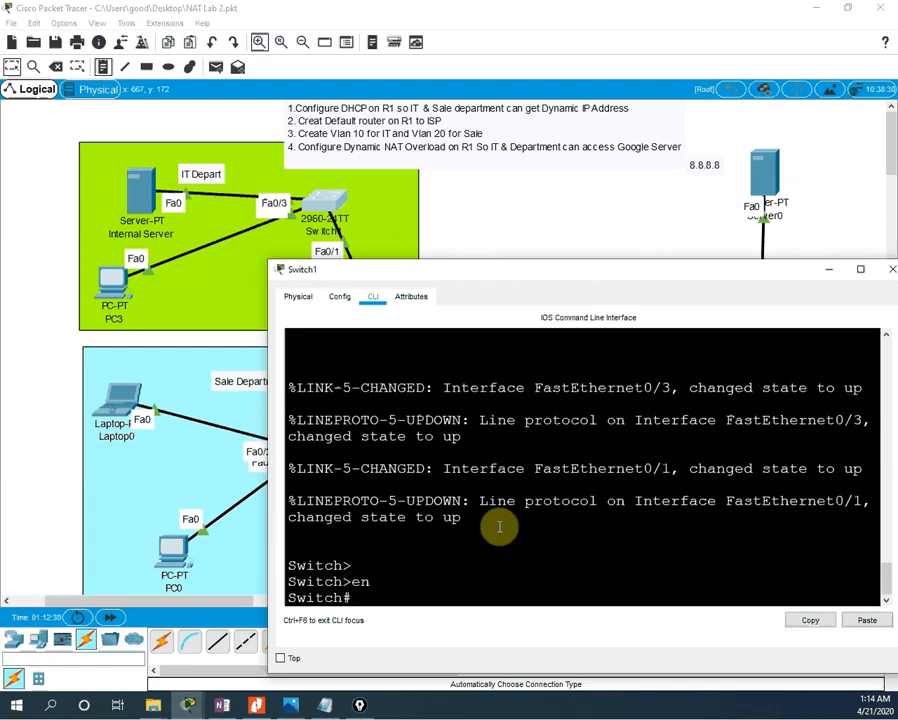
pyautogui.write('confi g')
pyautogui.write(' t')
pyautogui.press('Return')
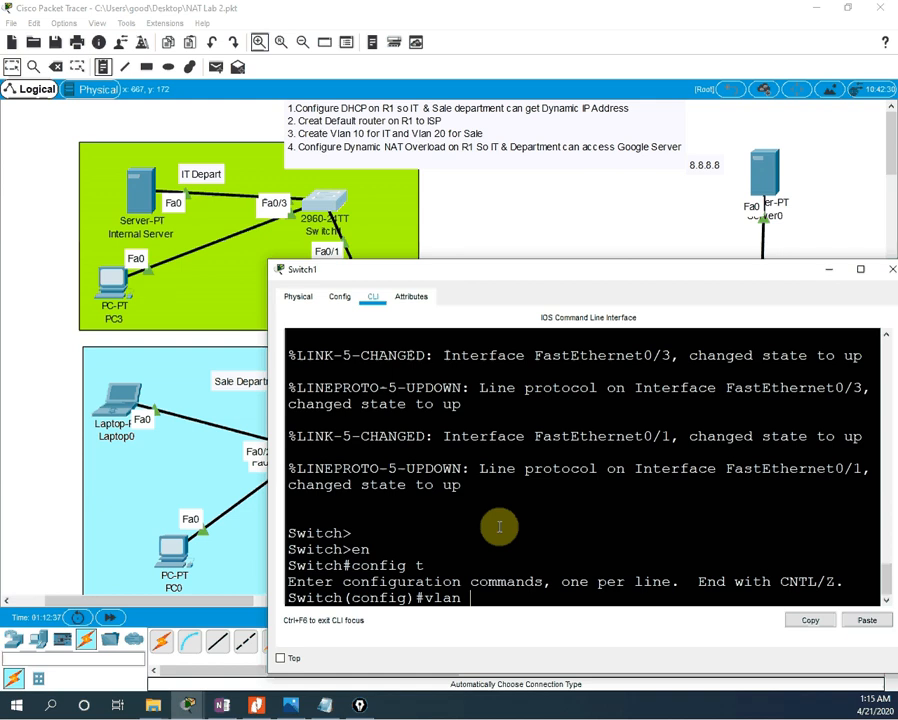
pyautogui.press('Return')
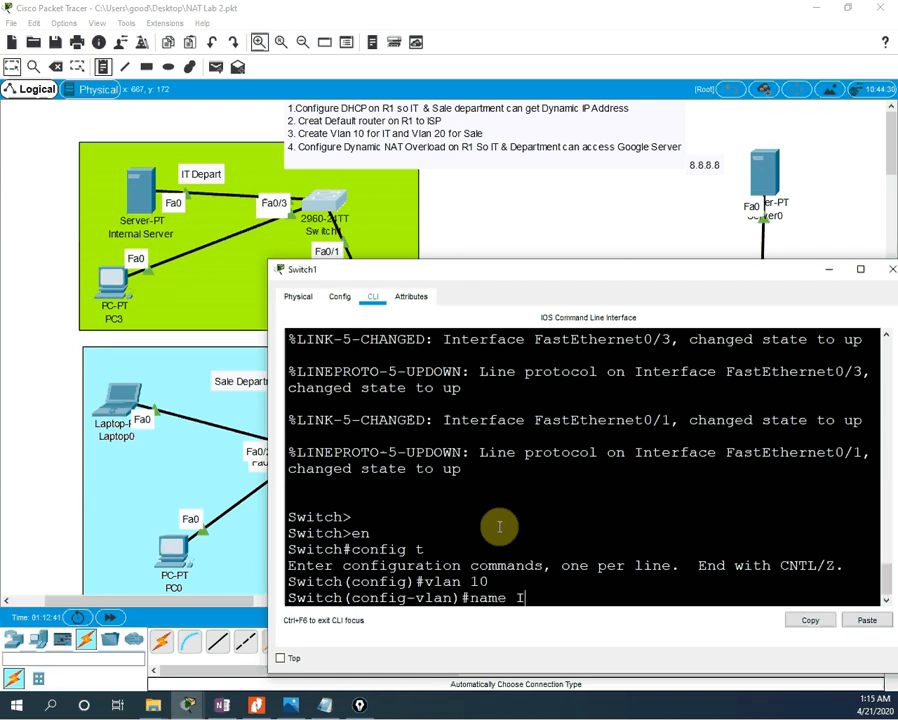
pyautogui.write('name IT')
pyautogui.press('Return')
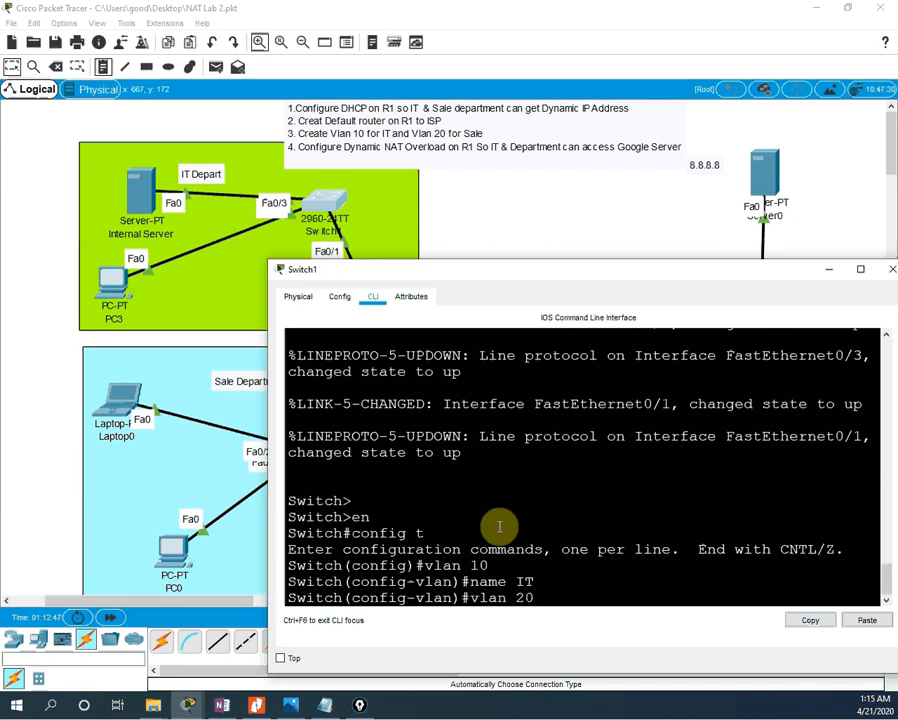
# Step: Create VLAN 20 with the name Sale on Switch1, and return to privileged mode
pyautogui.write('vlan 20')
pyautogui.press('Return')
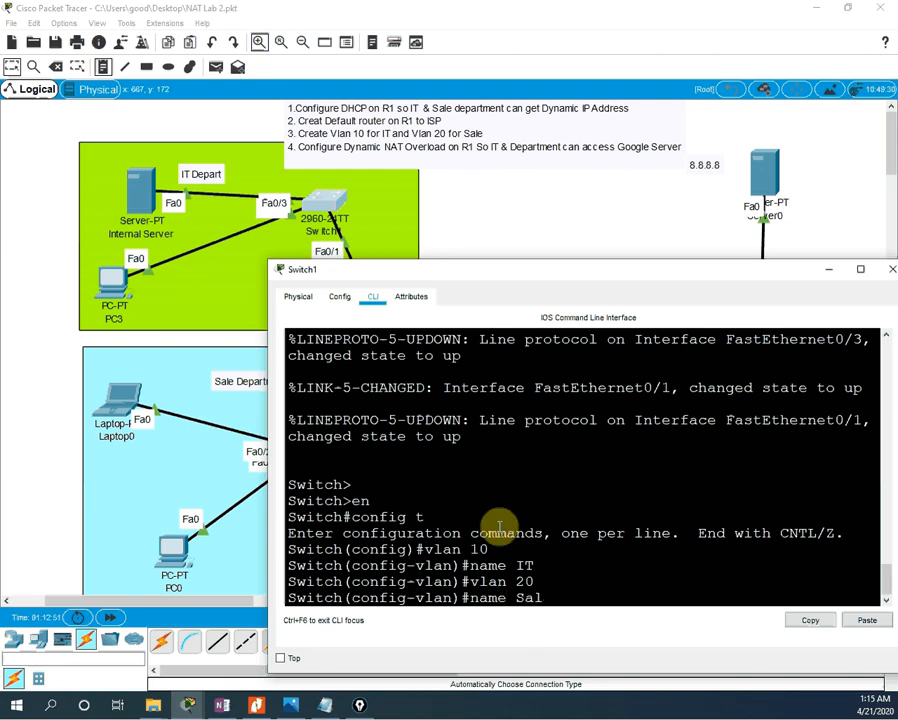
pyautogui.press('Return')
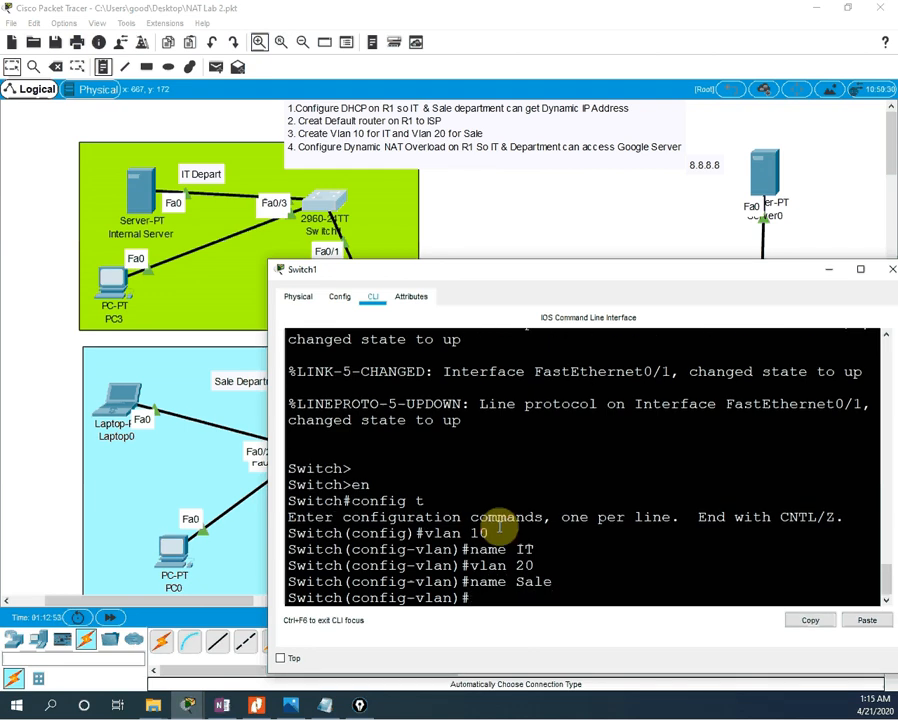
pyautogui.hotkey('ctrl', 'z')
pyautogui.press('Return')
pyautogui.press('Return')
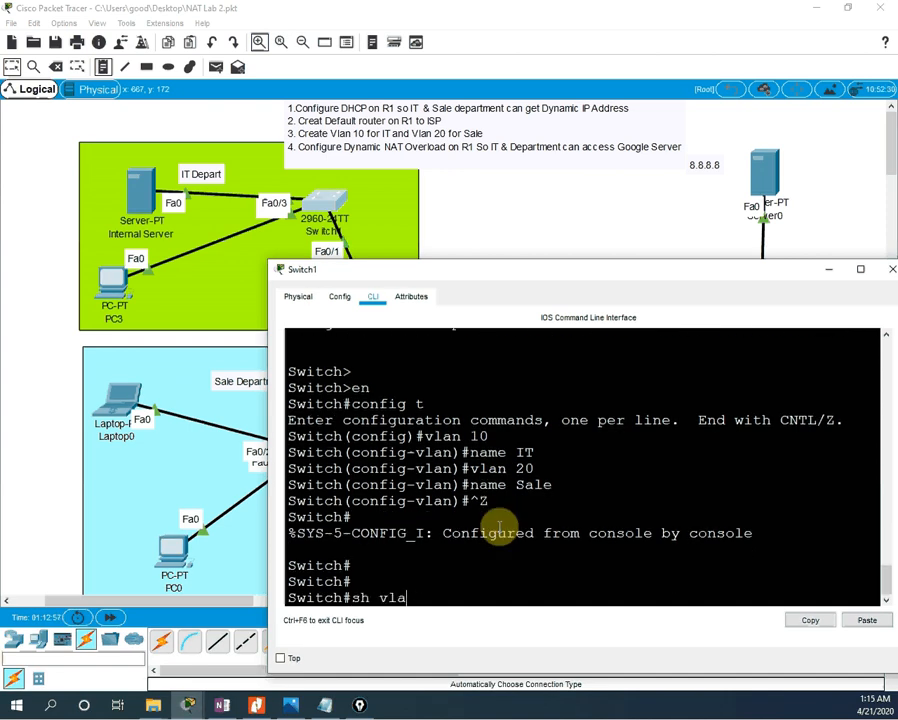
# Step: Display Switch1's VLAN table in a repositioned, wider window and examine the VLAN 10 and VLAN 20 entries
pyautogui.press('Return')
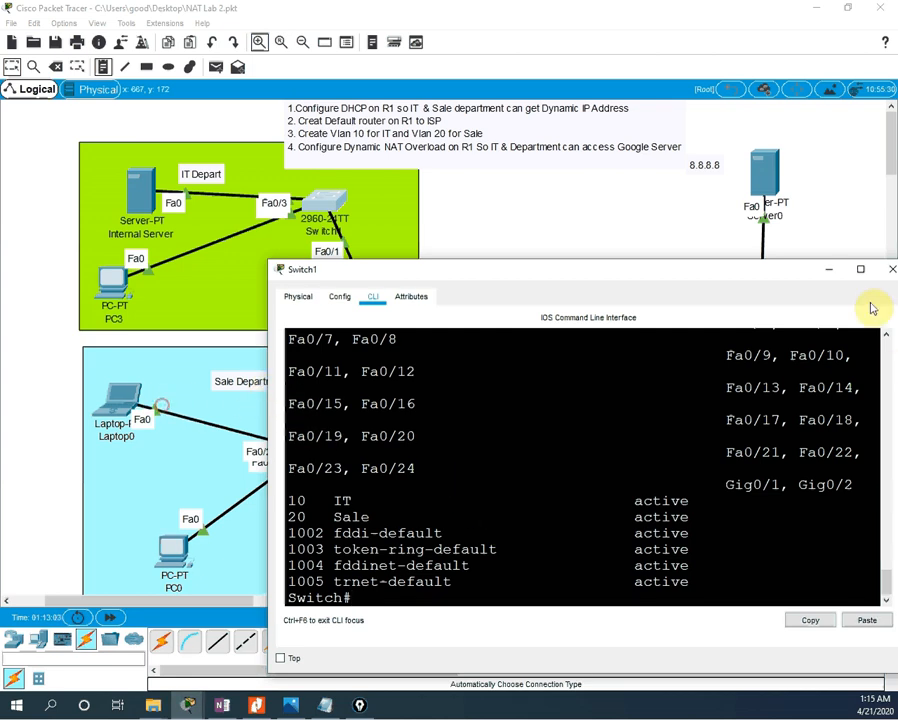
pyautogui.moveTo(748, 270); pyautogui.dragTo(480, 274)
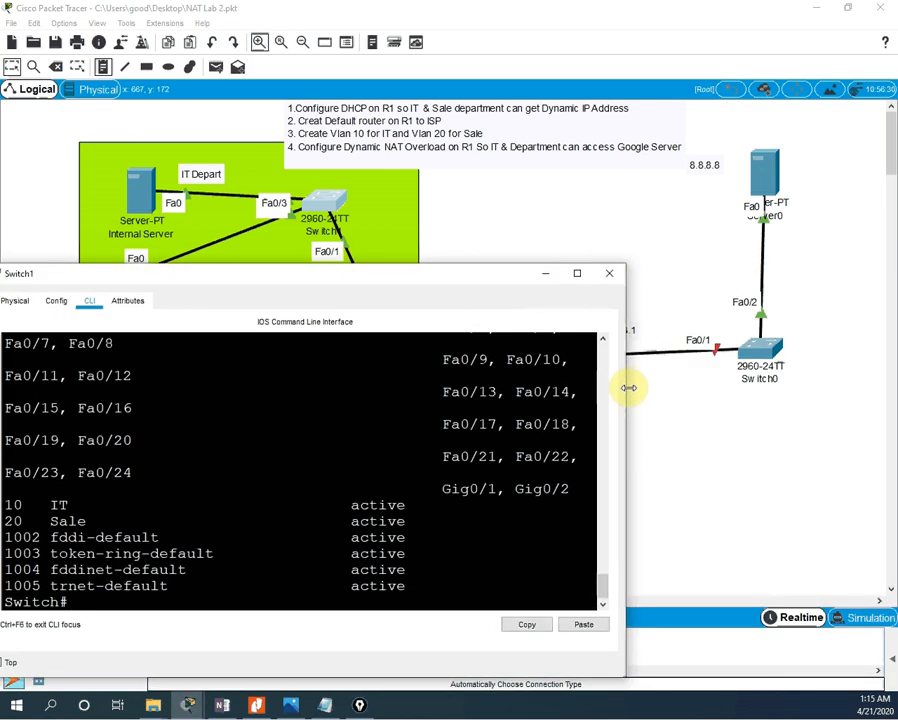
pyautogui.moveTo(626, 386); pyautogui.dragTo(889, 436)
pyautogui.moveTo(678, 280); pyautogui.dragTo(706, 281)
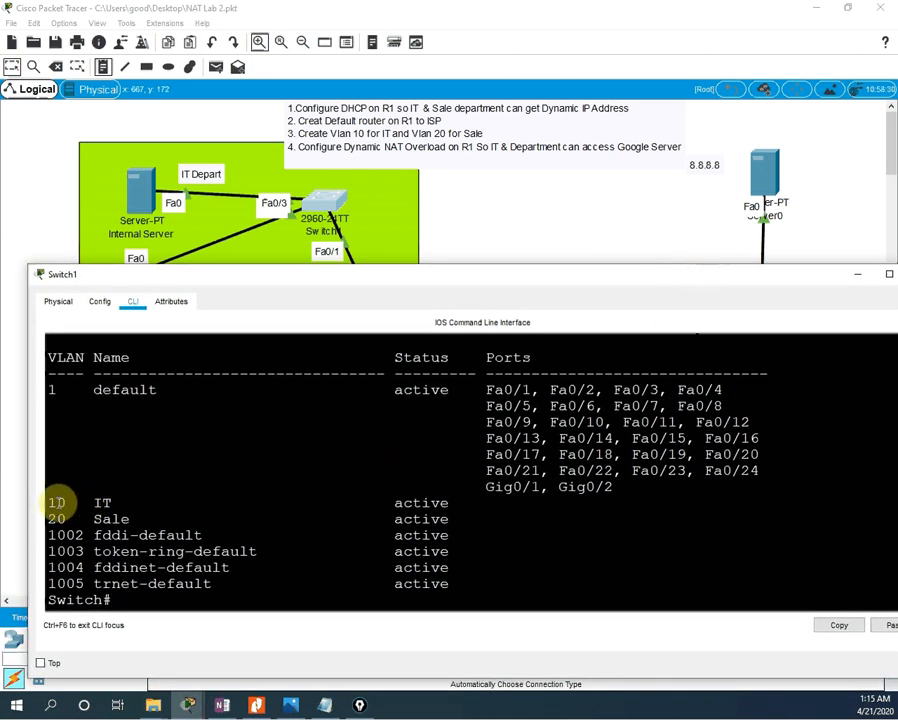
pyautogui.moveTo(56, 499); pyautogui.dragTo(465, 512)
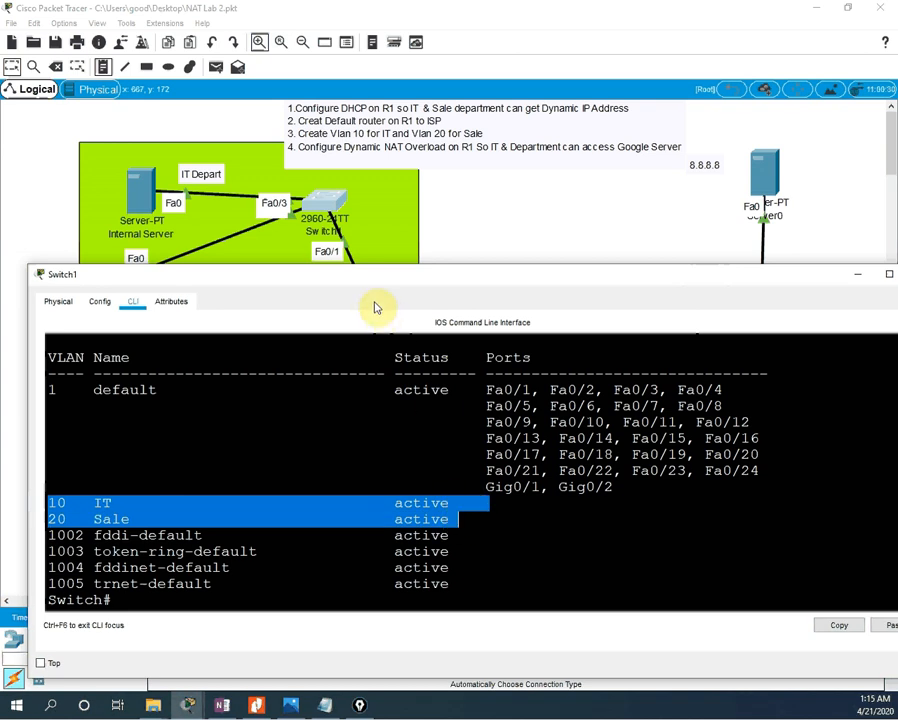
# Step: Clear Switch1's window out of the way and shift the Internal Server and PC3 slightly outward within the IT department area
pyautogui.moveTo(362, 279); pyautogui.dragTo(383, 394)
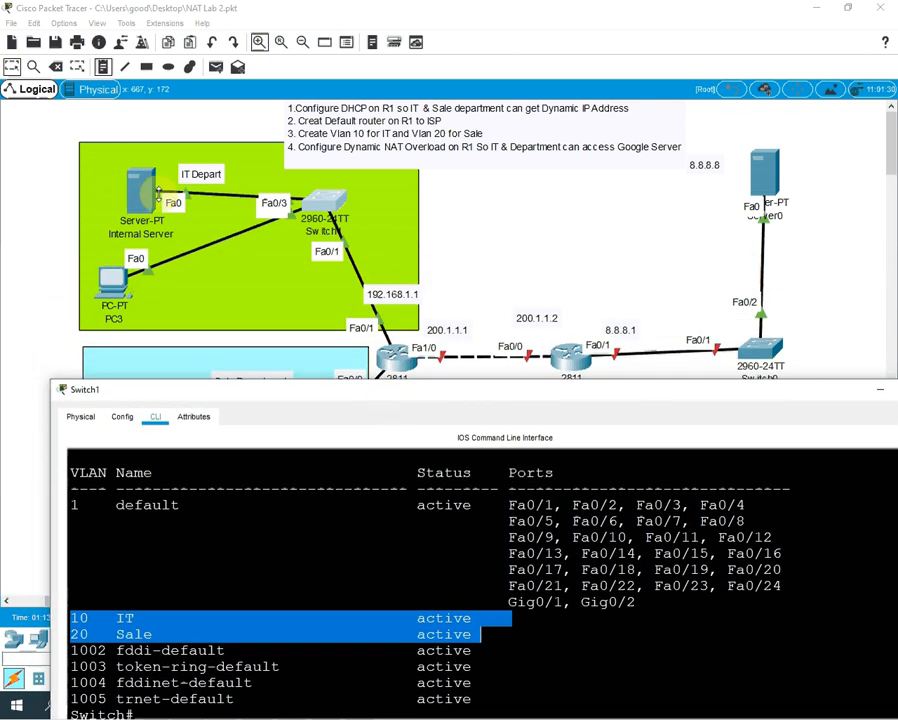
pyautogui.click(17, 150)
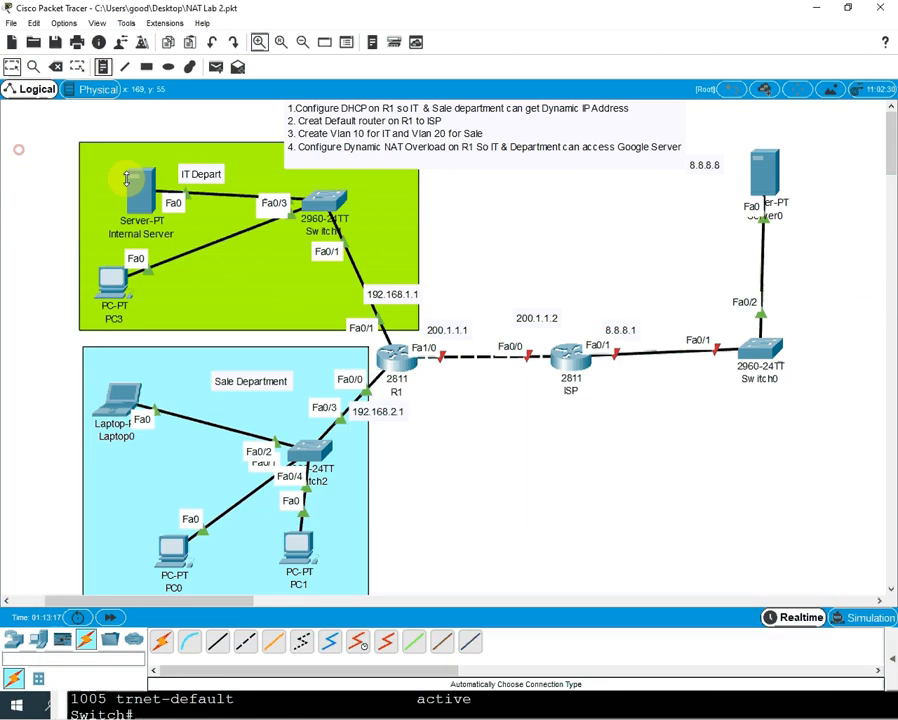
pyautogui.moveTo(140, 188); pyautogui.dragTo(104, 170)
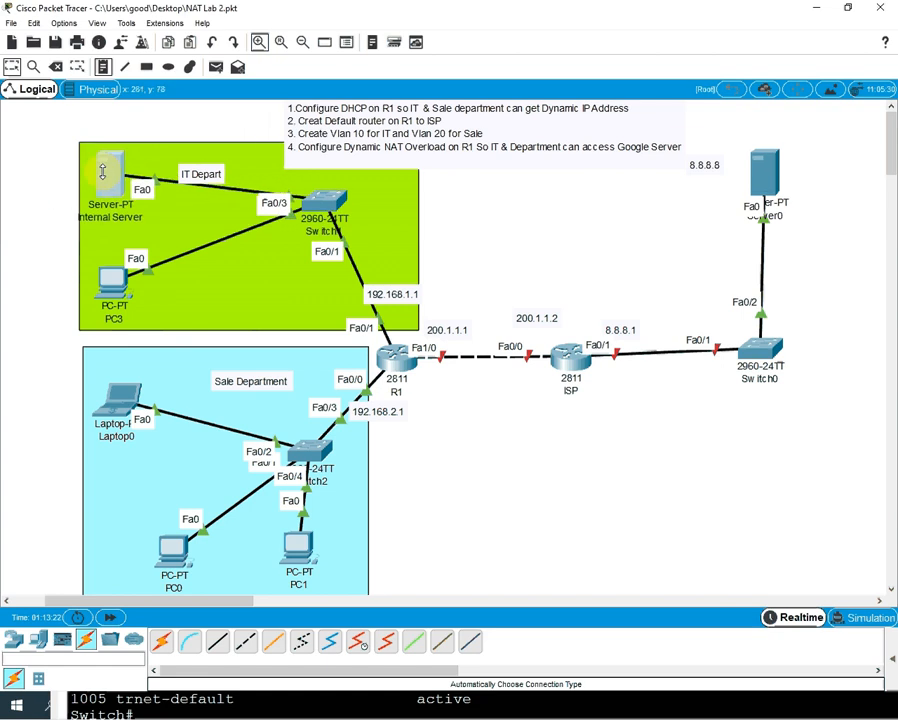
pyautogui.moveTo(115, 283); pyautogui.dragTo(107, 290)
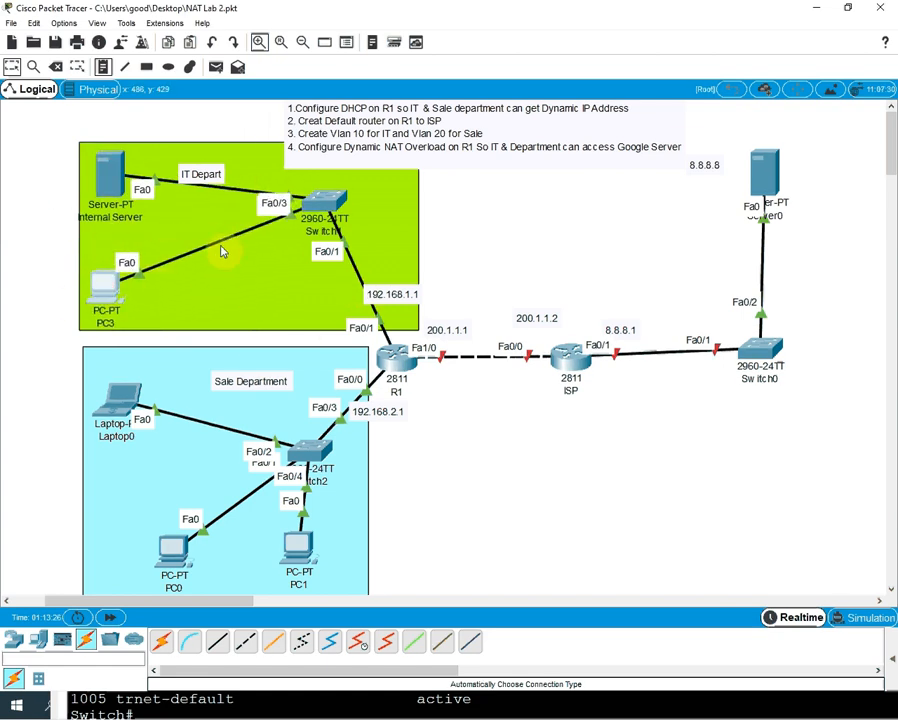
# Step: Return to Switch1's command line, reposition its window above the topology's lower part, and enter global configuration mode
pyautogui.click(333, 203)
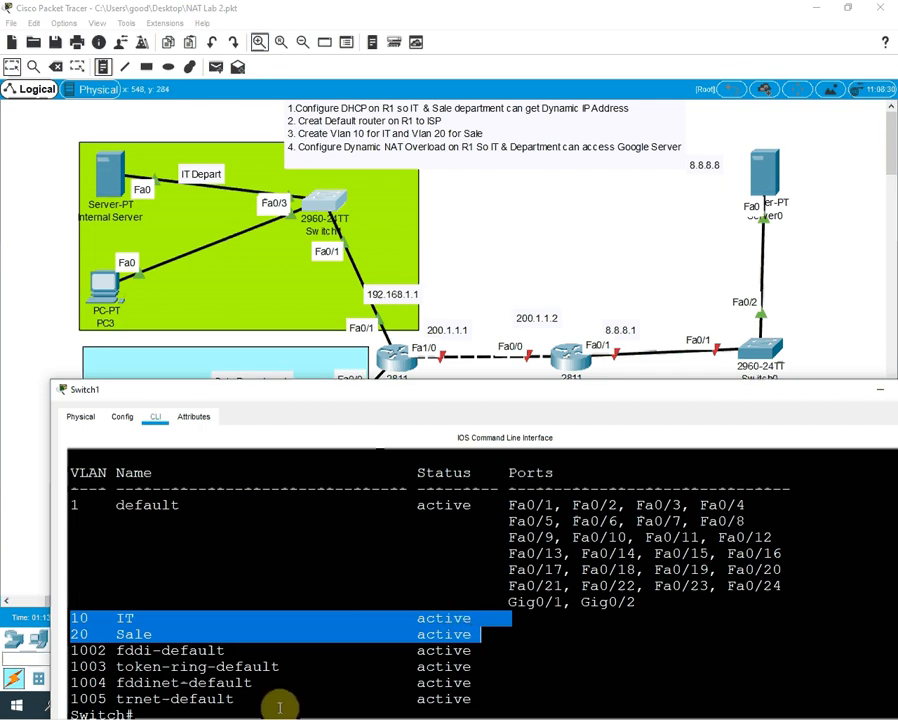
pyautogui.click(278, 707)
pyautogui.moveTo(360, 392); pyautogui.dragTo(353, 315)
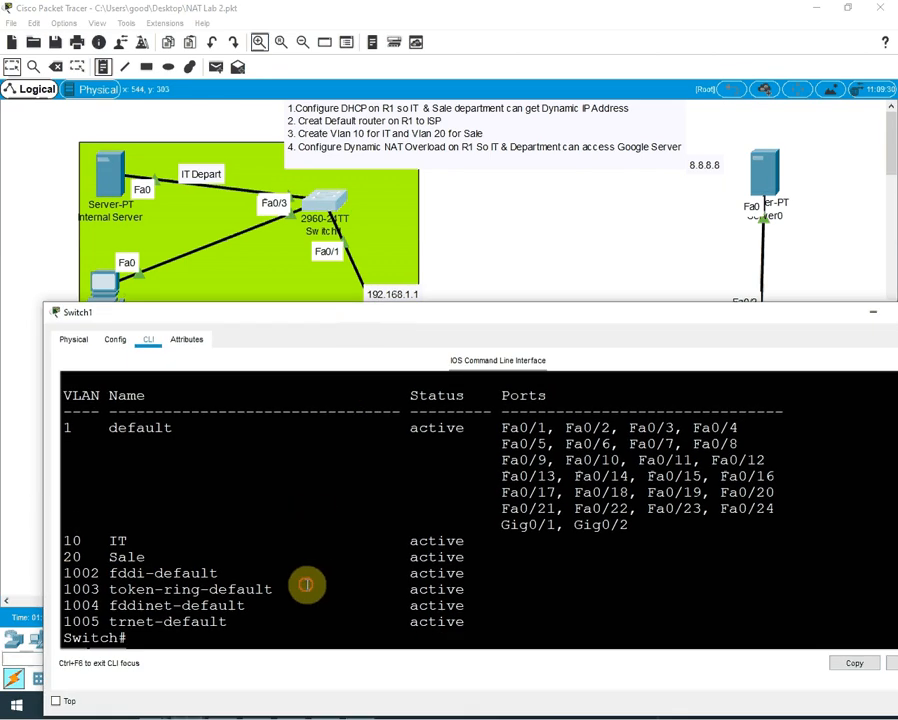
pyautogui.press('Return')
pyautogui.press('Return')
pyautogui.press('Return')
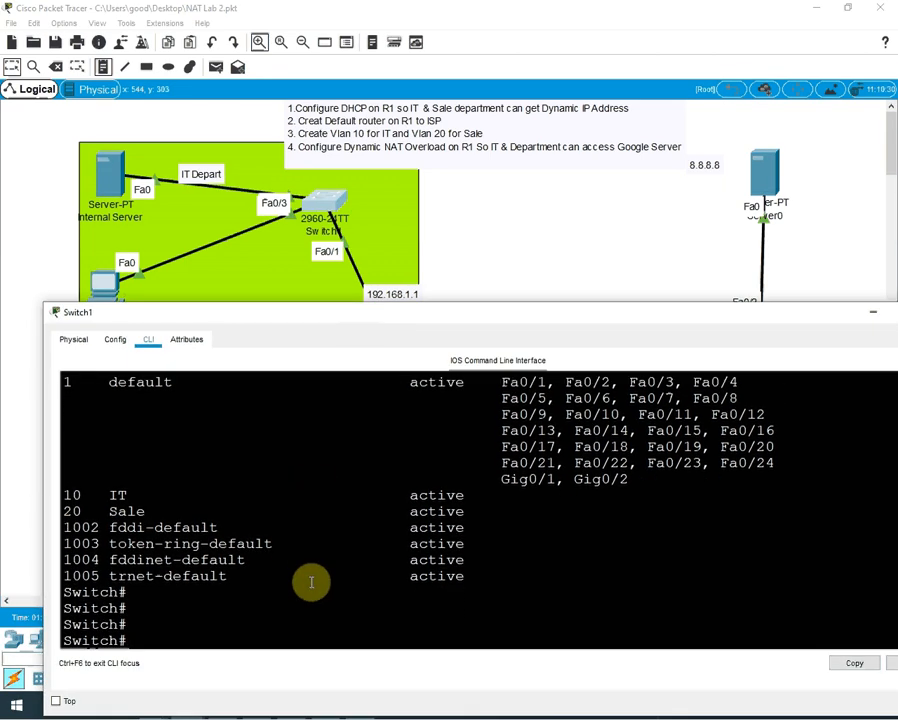
pyautogui.write('config t')
pyautogui.press('Return')
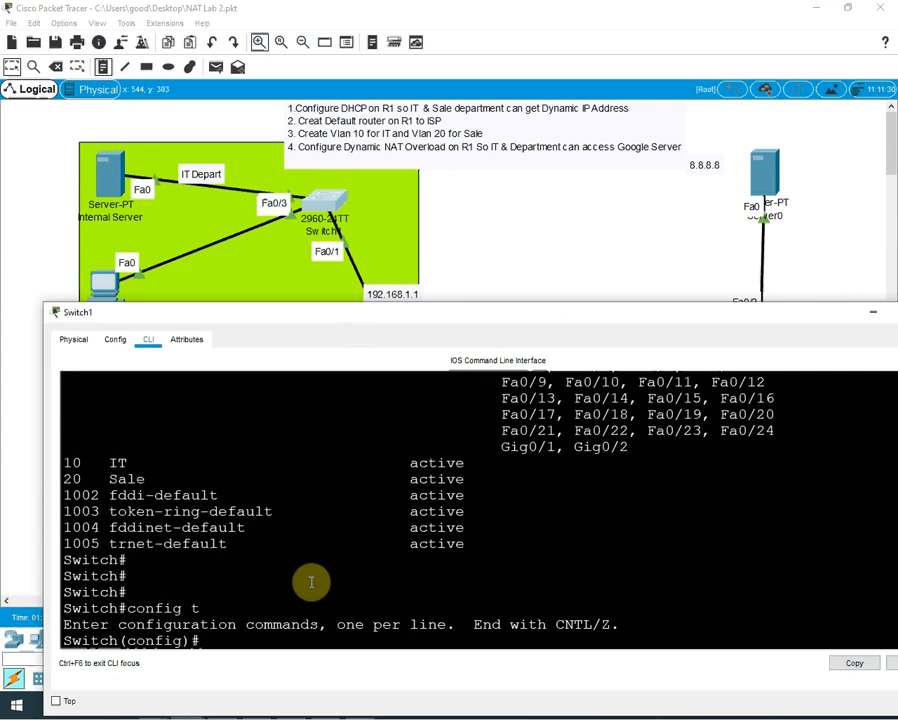
# Step: Select interface range f0/1-3 on Switch1 and set its ports to switchport access mode
pyautogui.write('int ran')
pyautogui.press('Tab')
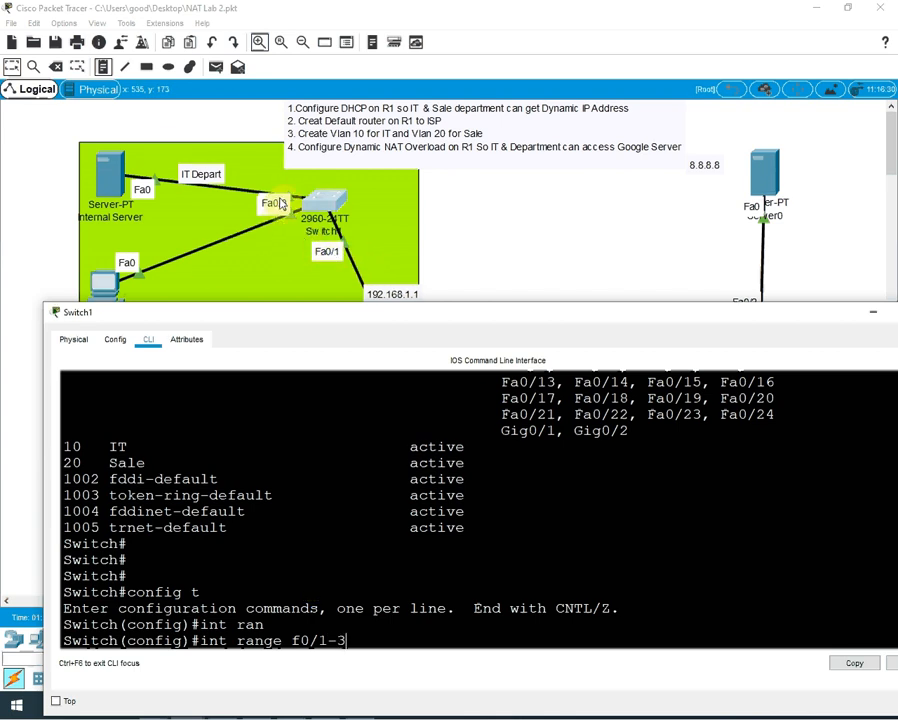
pyautogui.click(473, 626)
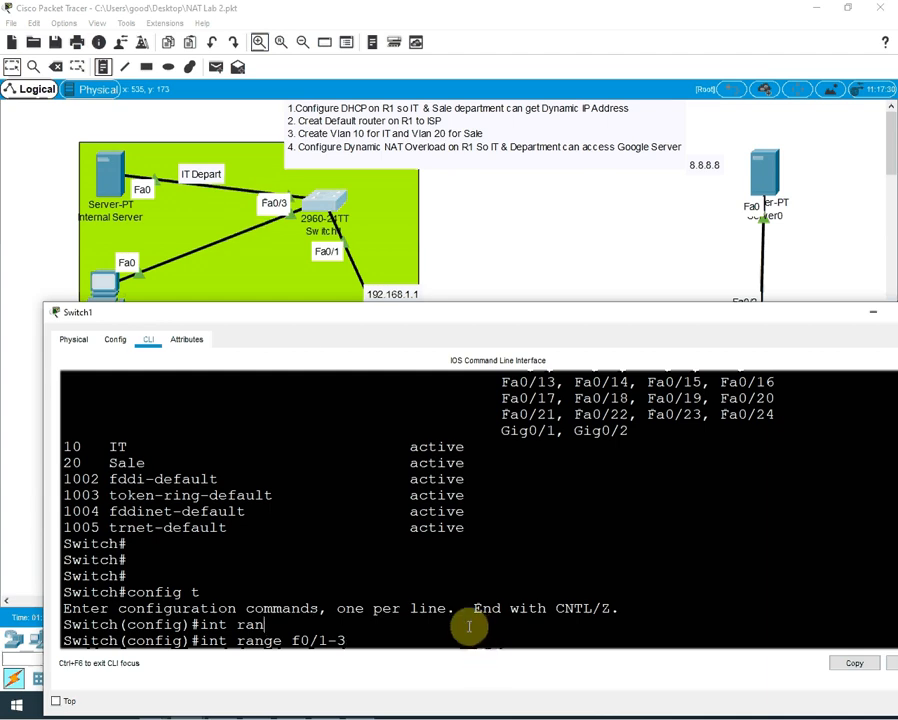
pyautogui.press('Return')
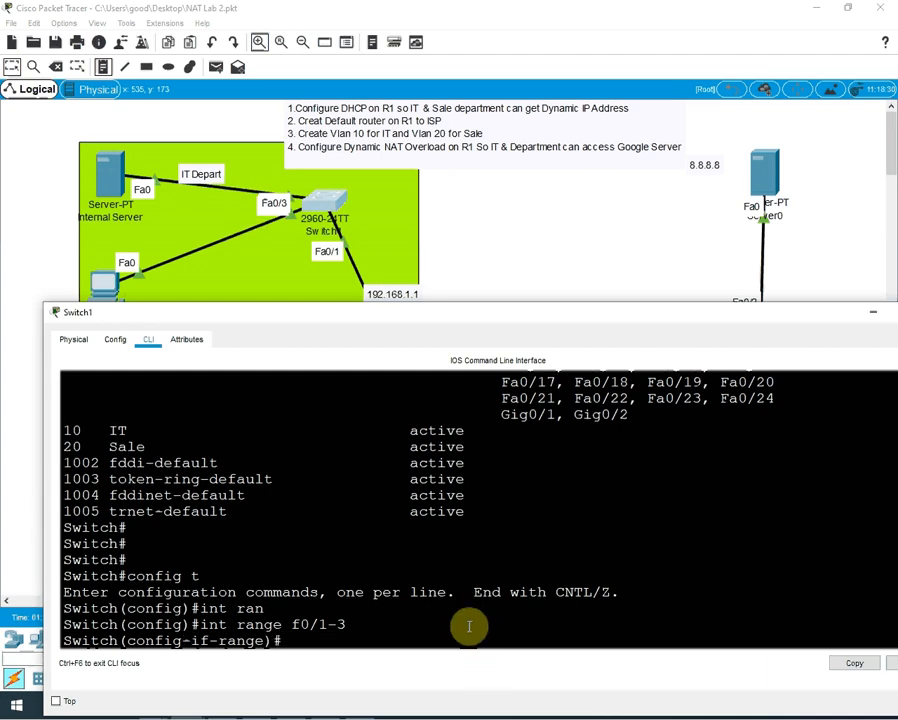
pyautogui.write('sw')
pyautogui.press('Tab')
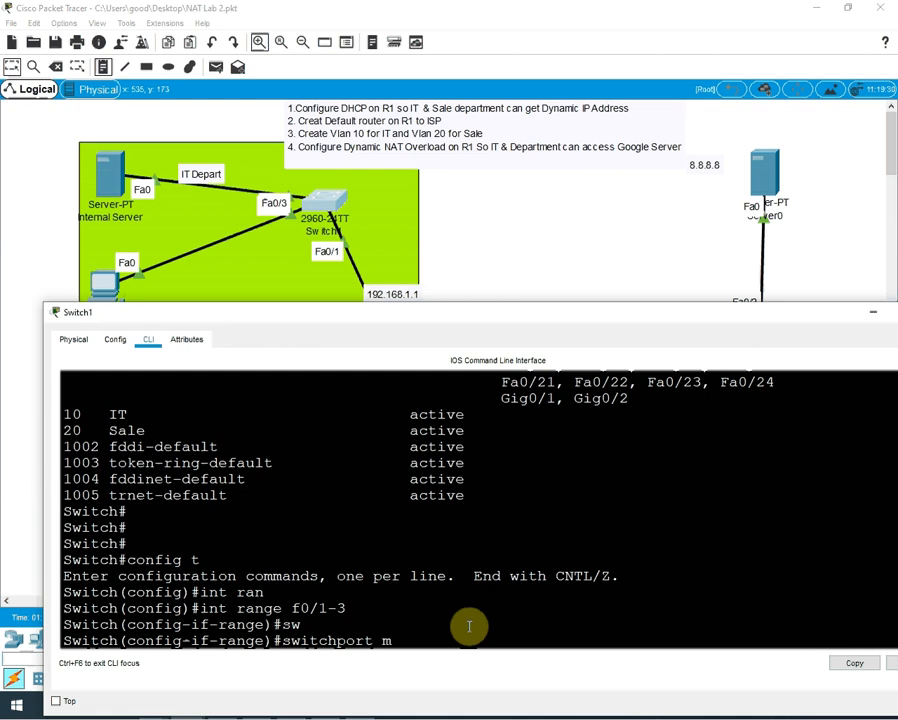
pyautogui.write('mod')
pyautogui.press('Tab')
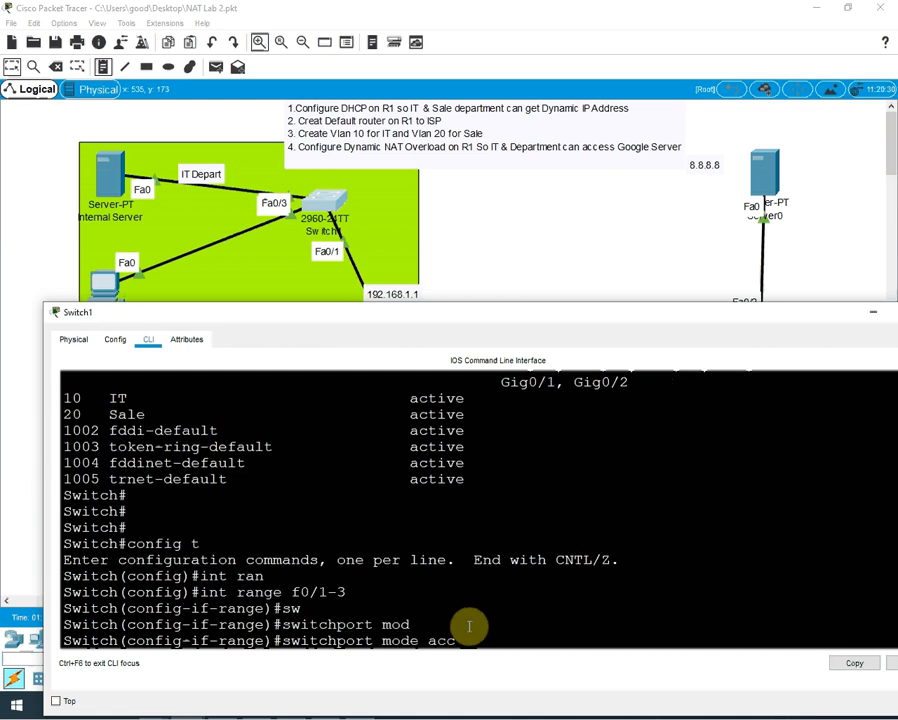
pyautogui.write('acc')
pyautogui.press('Tab')
pyautogui.press('Return')
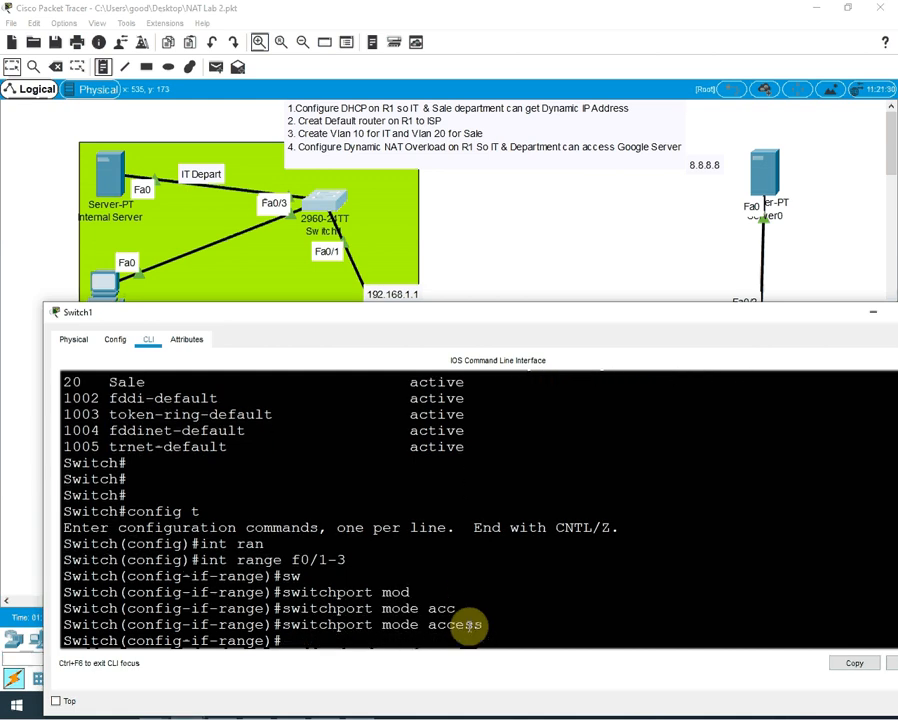
# Step: Assign the selected f0/1-3 port range to access VLAN 10 and return to privileged mode
pyautogui.write('sw')
pyautogui.press('Tab')
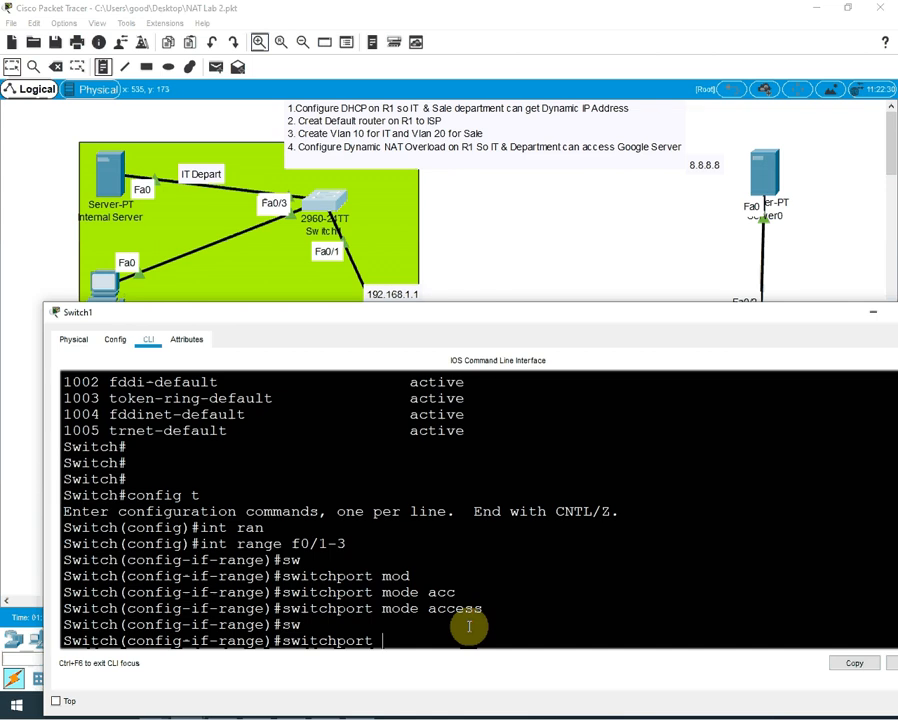
pyautogui.write('acc')
pyautogui.press('Tab')
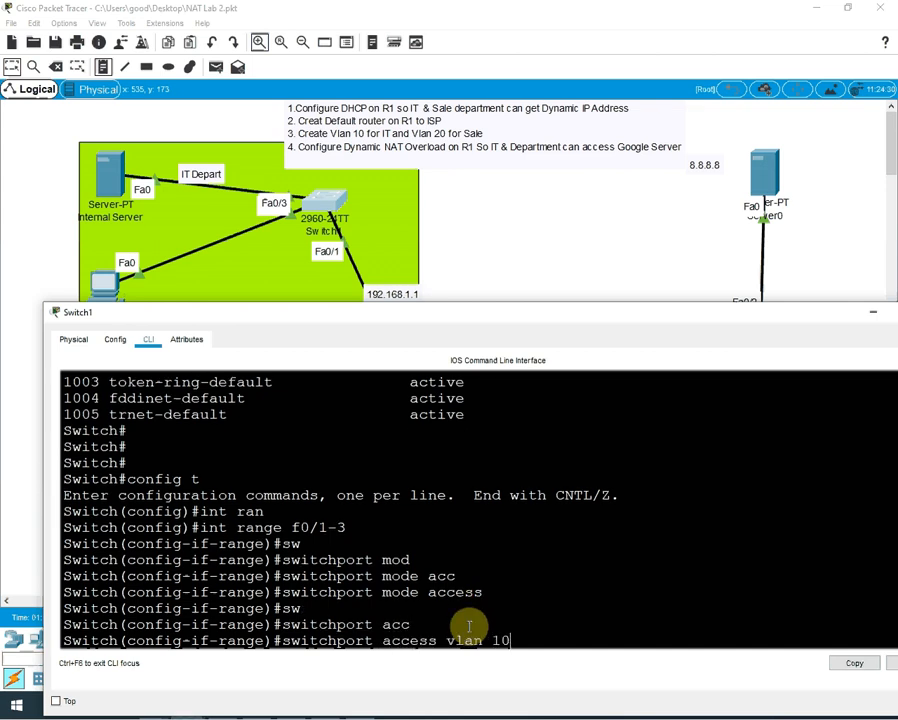
pyautogui.write('vlan 10')
pyautogui.press('Return')
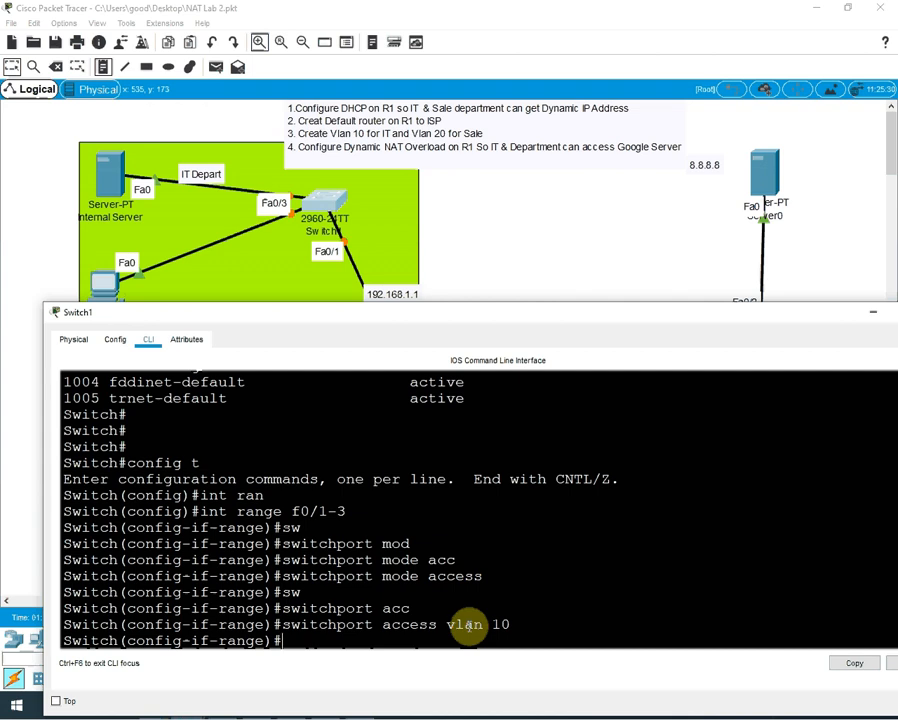
pyautogui.hotkey('ctrl', 'z')
pyautogui.press('Return')
pyautogui.press('Return')
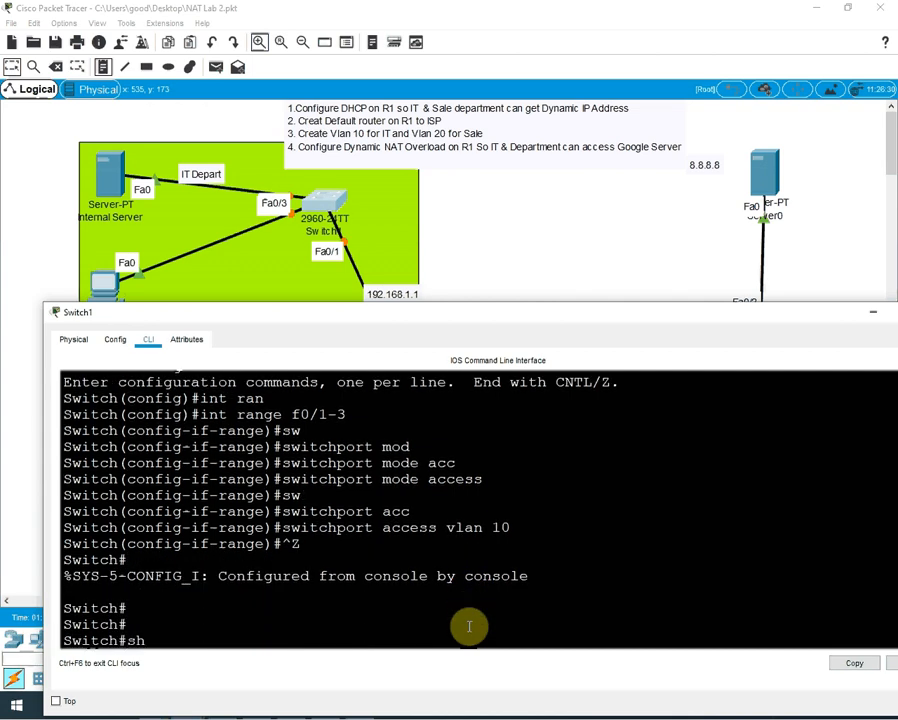
# Step: Display Switch1's brief VLAN table and examine the ports assigned to VLAN 10
pyautogui.write('sh vlan br')
pyautogui.press('Return')
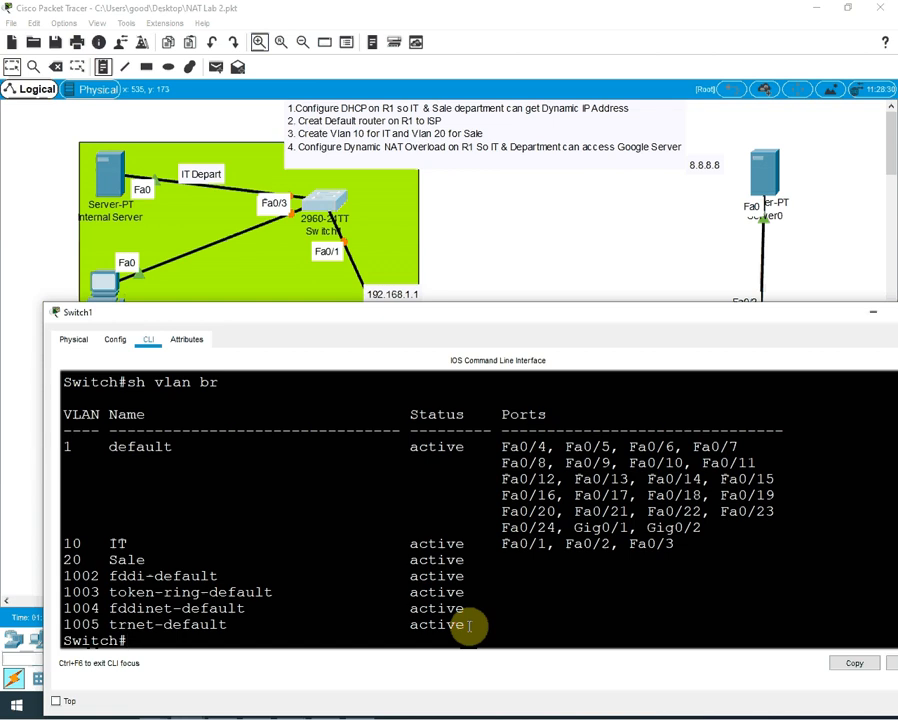
pyautogui.moveTo(676, 541); pyautogui.dragTo(38, 546)
pyautogui.click(310, 626)
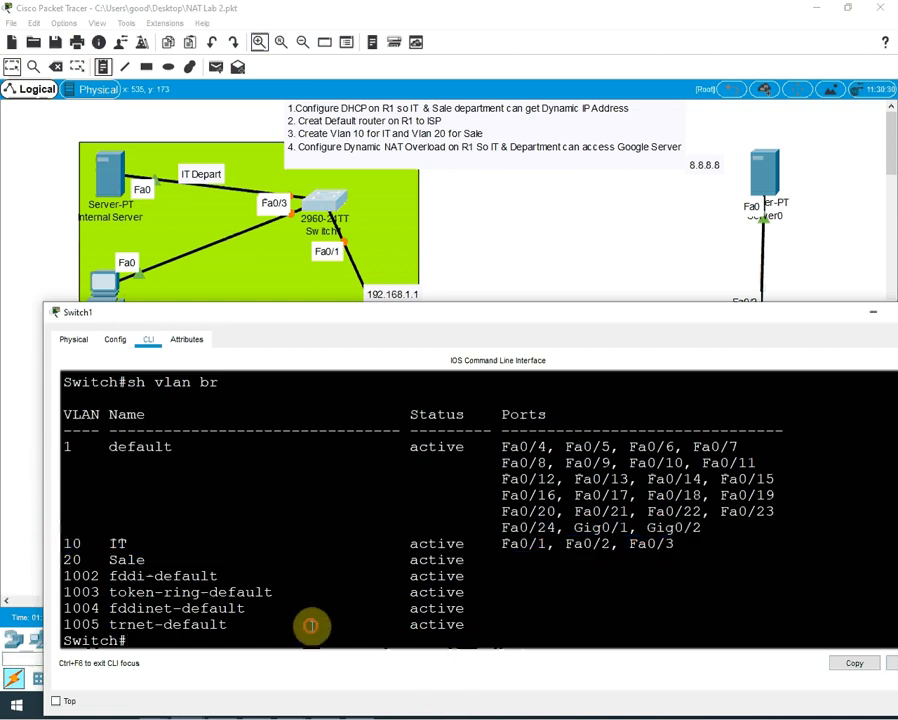
pyautogui.press('Return')
pyautogui.press('Return')
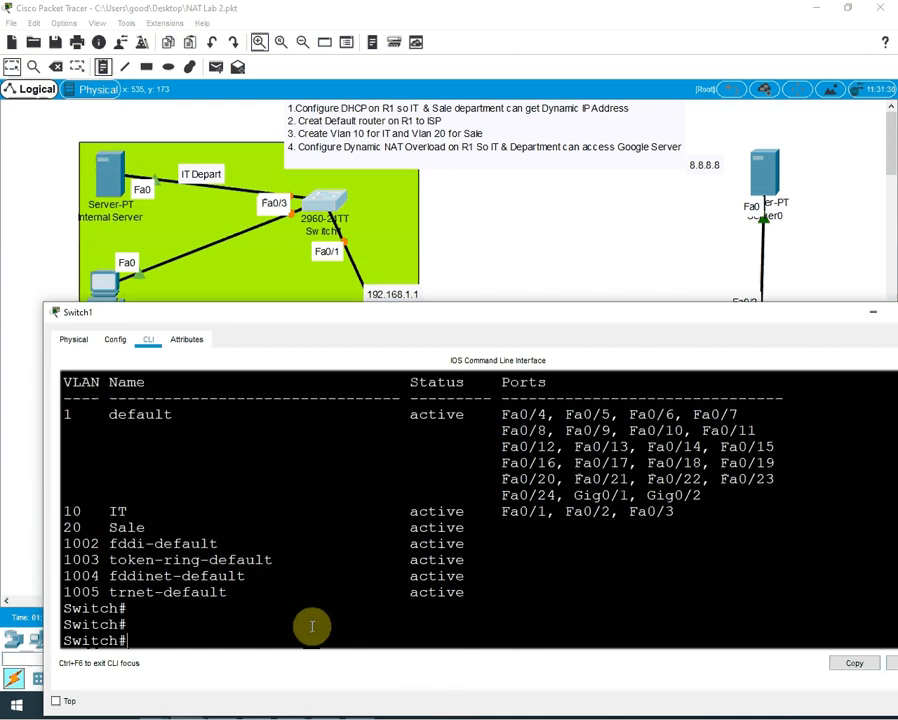
# Step: Save the running configuration on Switch1 and on Switch2 with the wr command
pyautogui.write('wr')
pyautogui.press('Return')
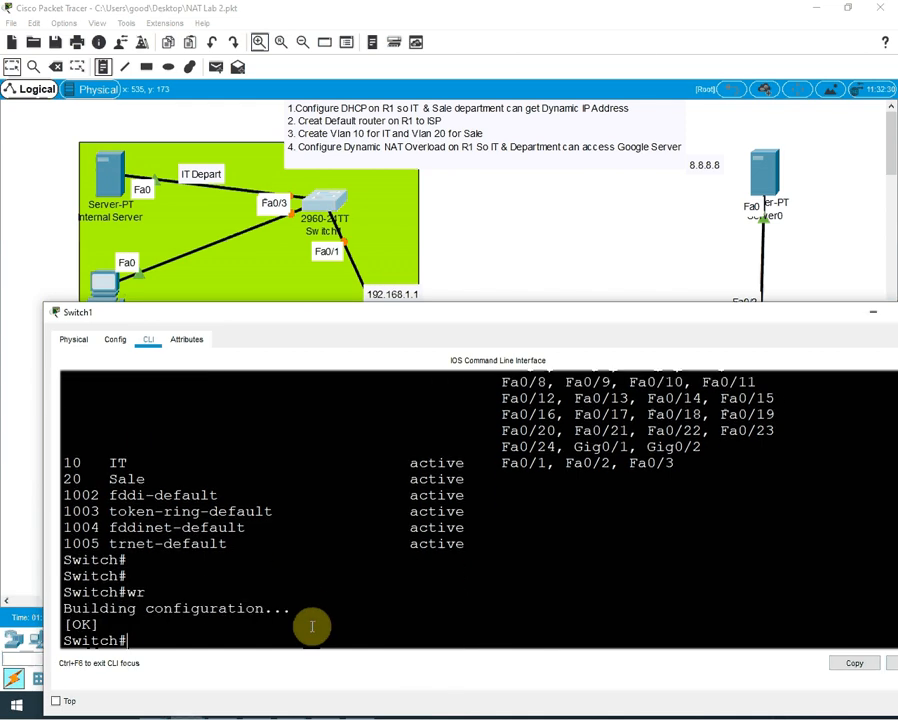
pyautogui.click(582, 254)
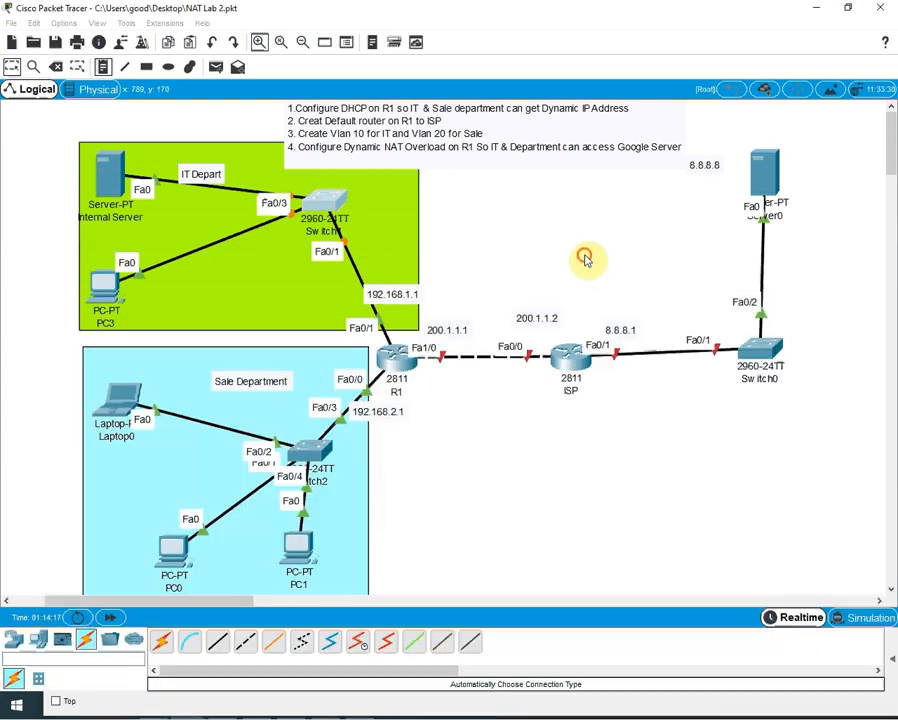
pyautogui.click(310, 452)
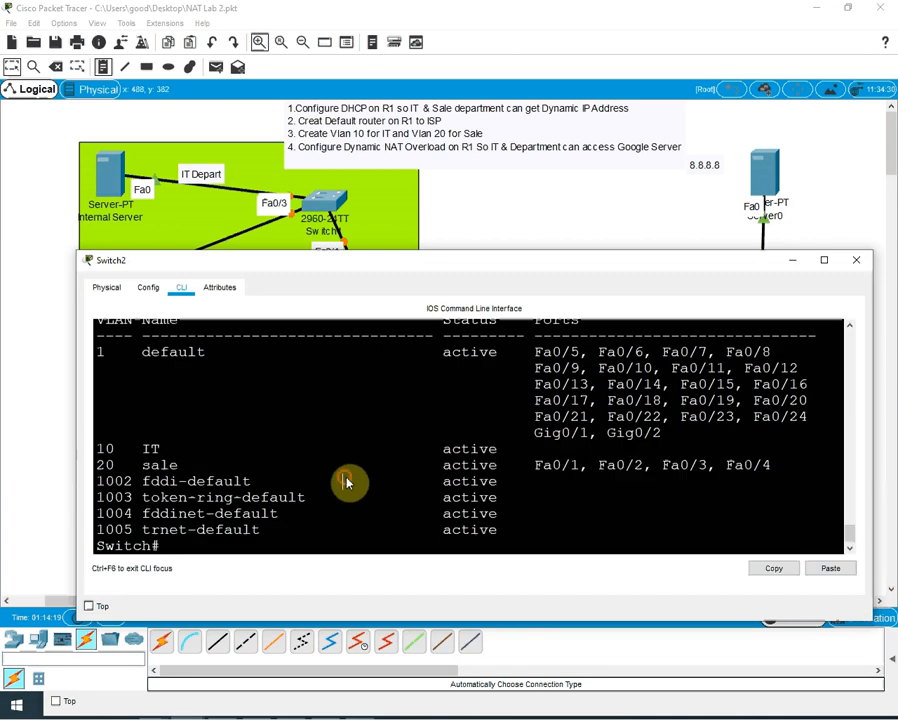
pyautogui.write('wr')
pyautogui.press('Return')
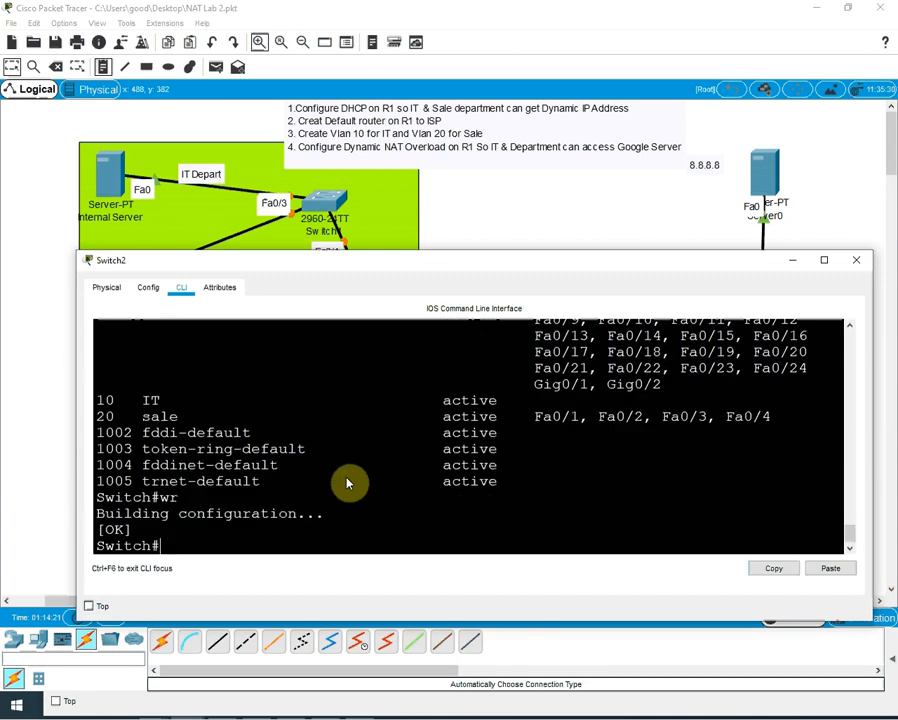
# Step: Open router R1's command line, save its configuration with wr, and return to the network topology
pyautogui.click(470, 207)
pyautogui.click(393, 353)
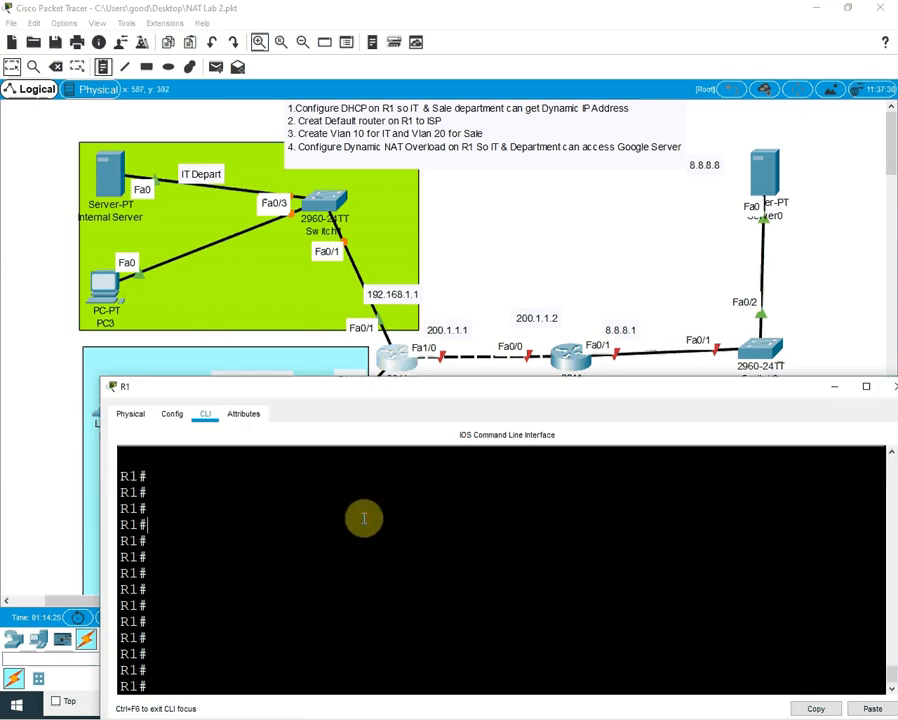
pyautogui.press('Return')
pyautogui.press('Return')
pyautogui.press('Return')
pyautogui.press('Return')
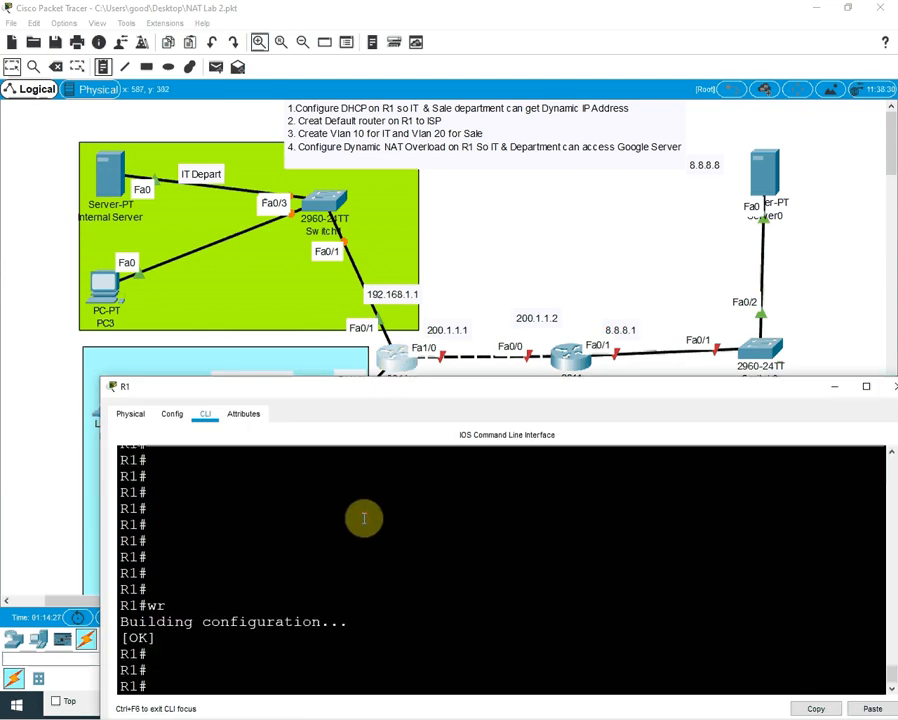
pyautogui.click(496, 256)
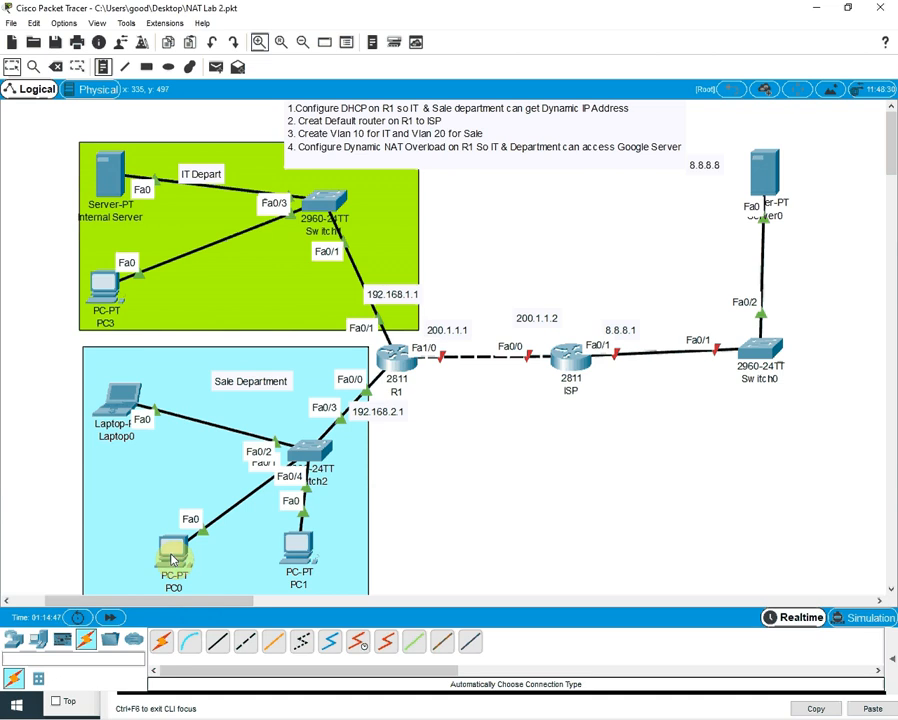
# Step: Ping 192.168.2.2 from PC0's Command Prompt and move its window clear of the Sale Department devices
pyautogui.moveTo(172, 560)
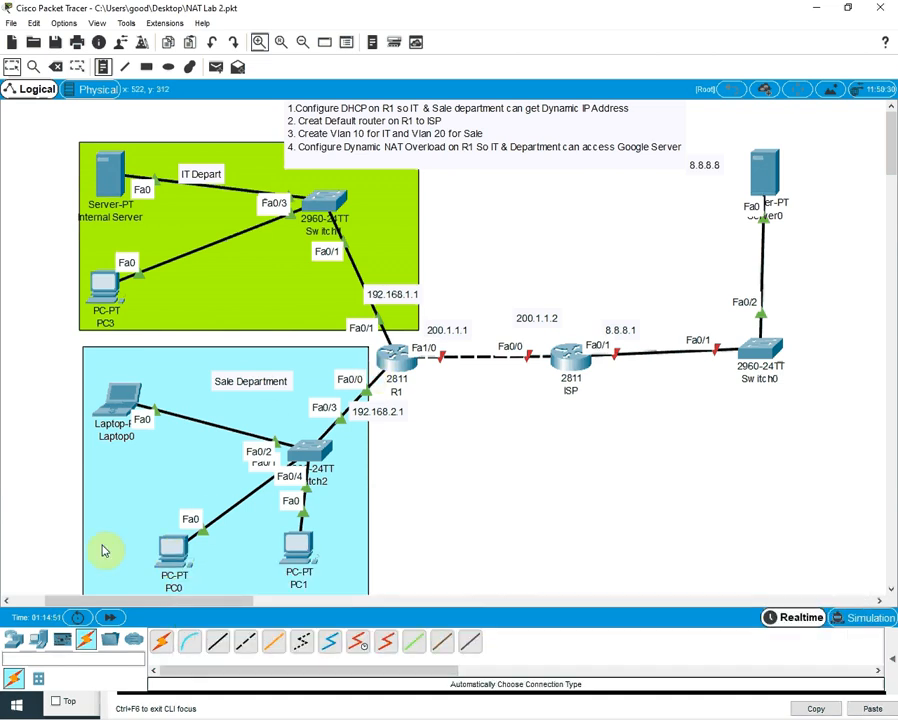
pyautogui.click(172, 555)
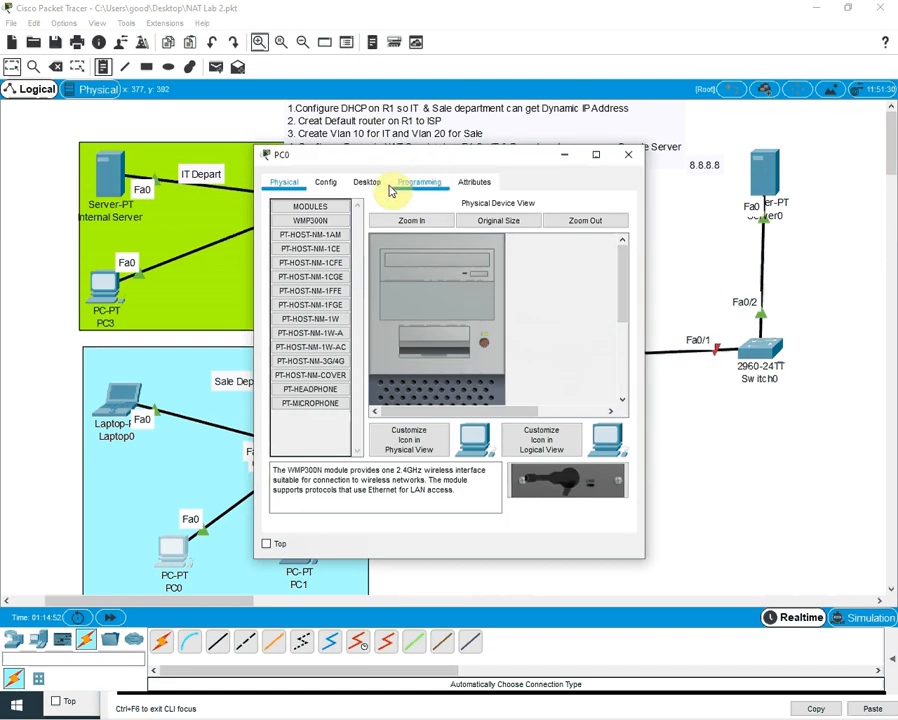
pyautogui.click(371, 182)
pyautogui.click(562, 276)
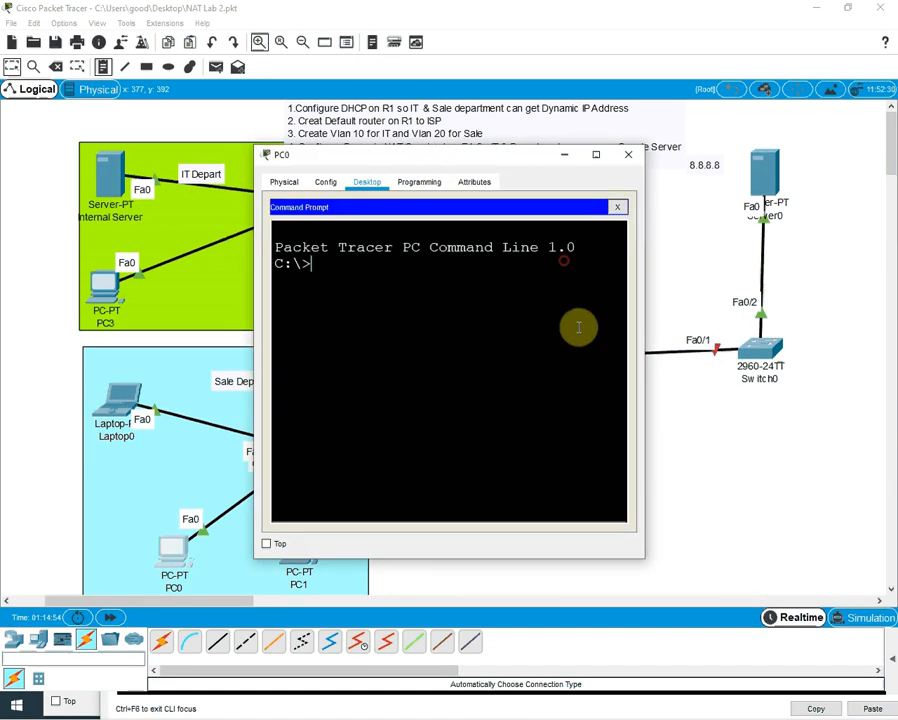
pyautogui.write('p')
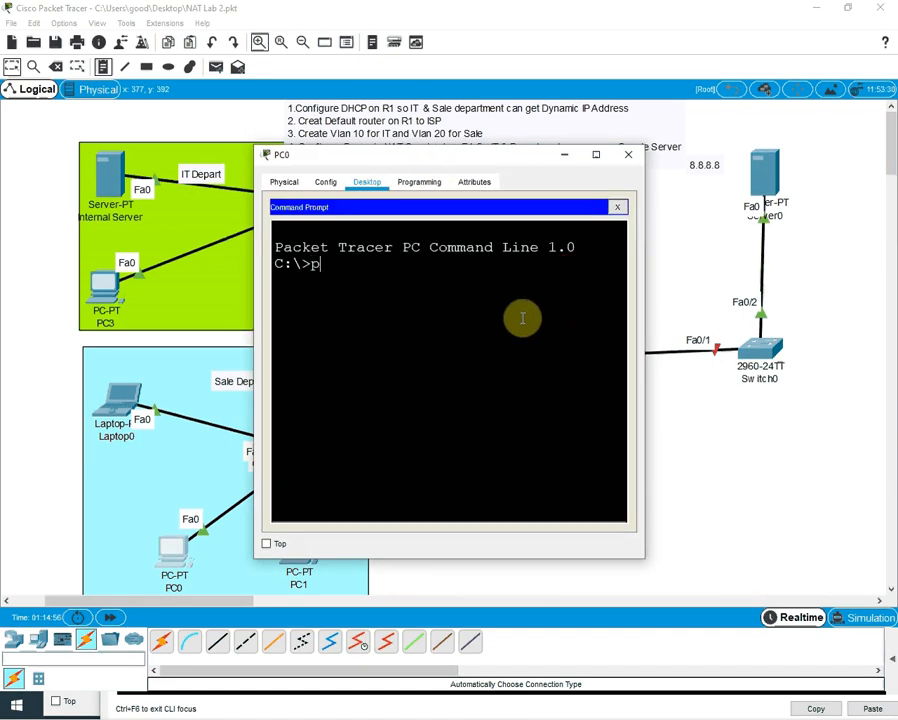
pyautogui.write('ing 192.168.2.2')
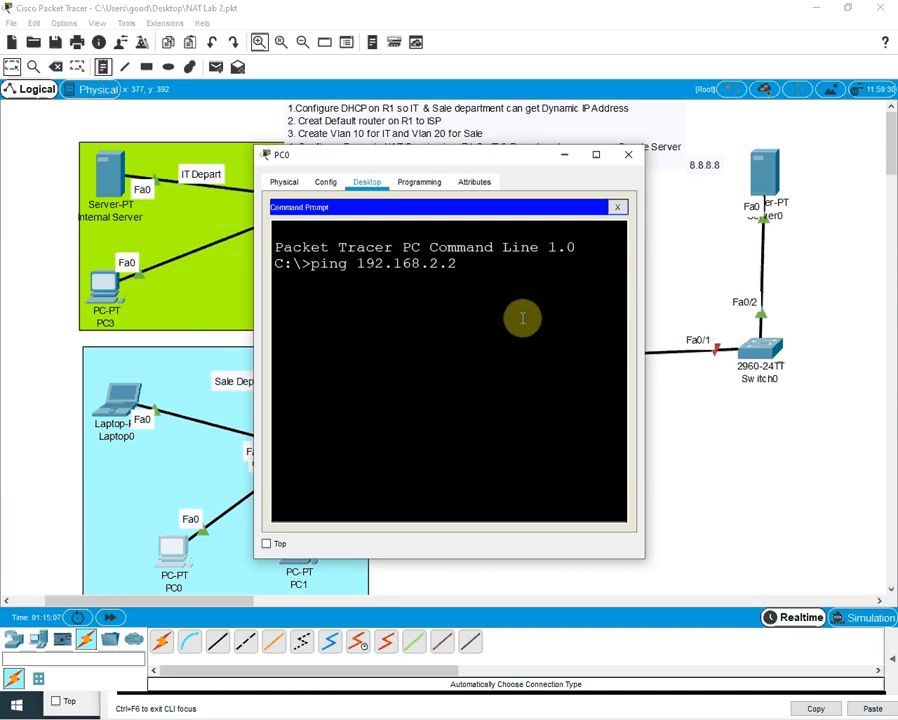
pyautogui.press('Return')
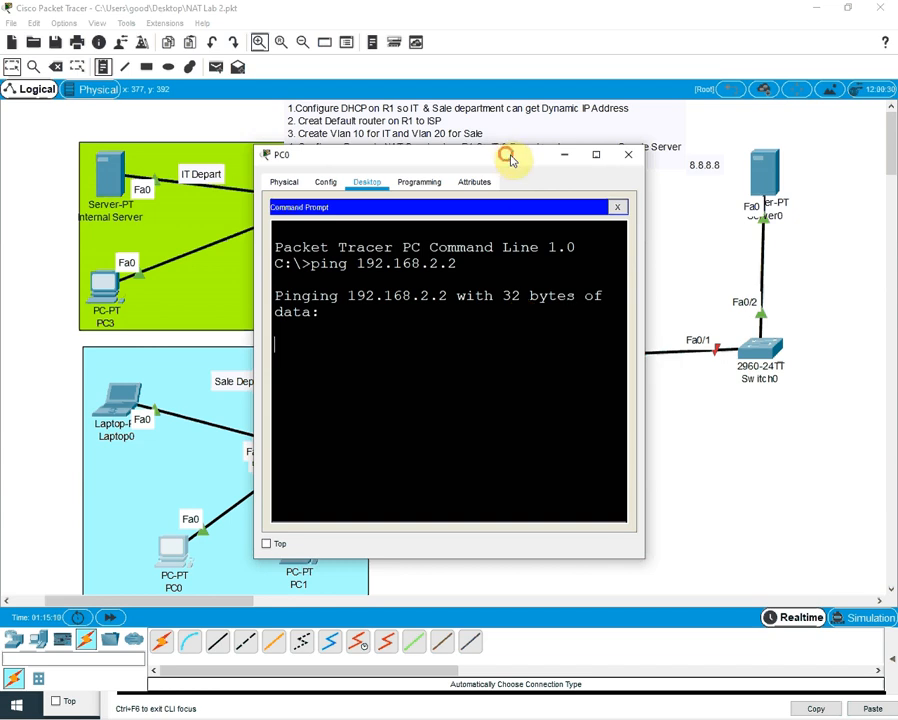
pyautogui.moveTo(512, 156); pyautogui.dragTo(594, 186)
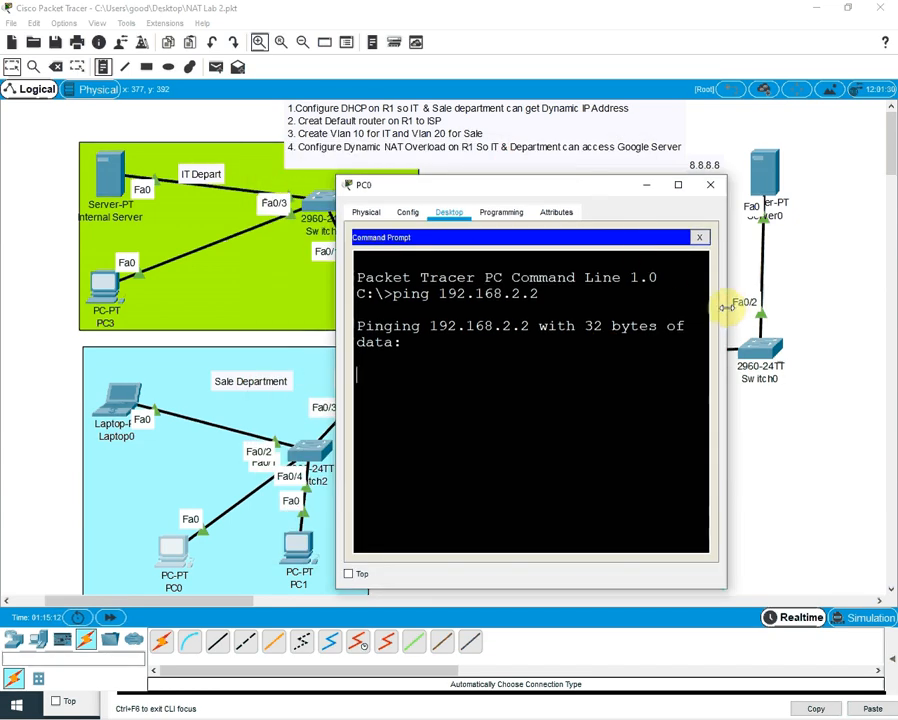
# Step: Widen and reposition PC0's window to examine the ping to 192.168.2.2 beside the topology, and close it
pyautogui.moveTo(727, 307); pyautogui.dragTo(864, 328)
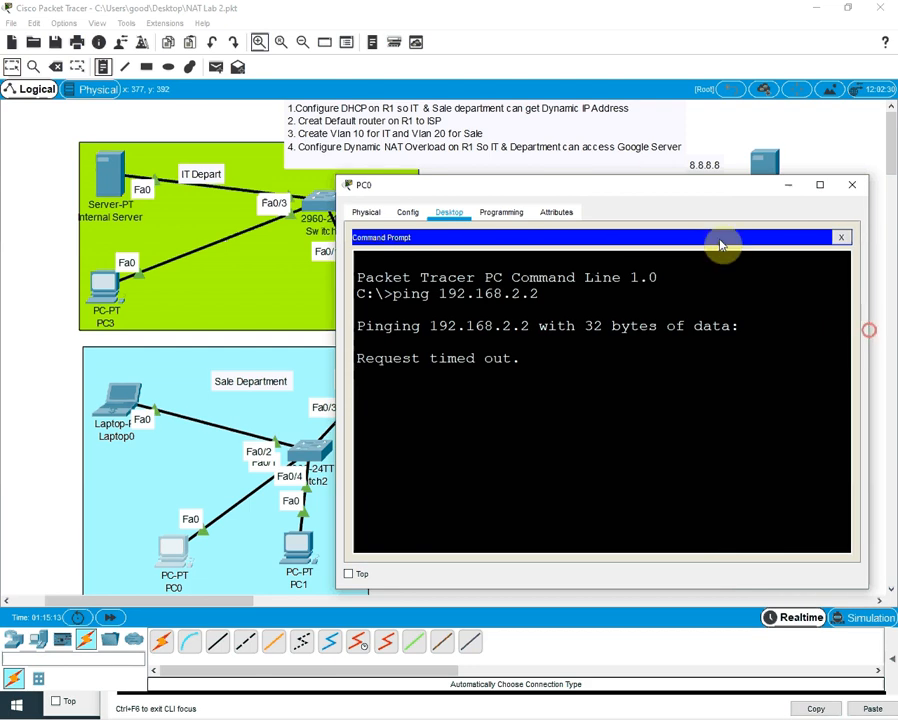
pyautogui.moveTo(620, 194); pyautogui.dragTo(633, 325)
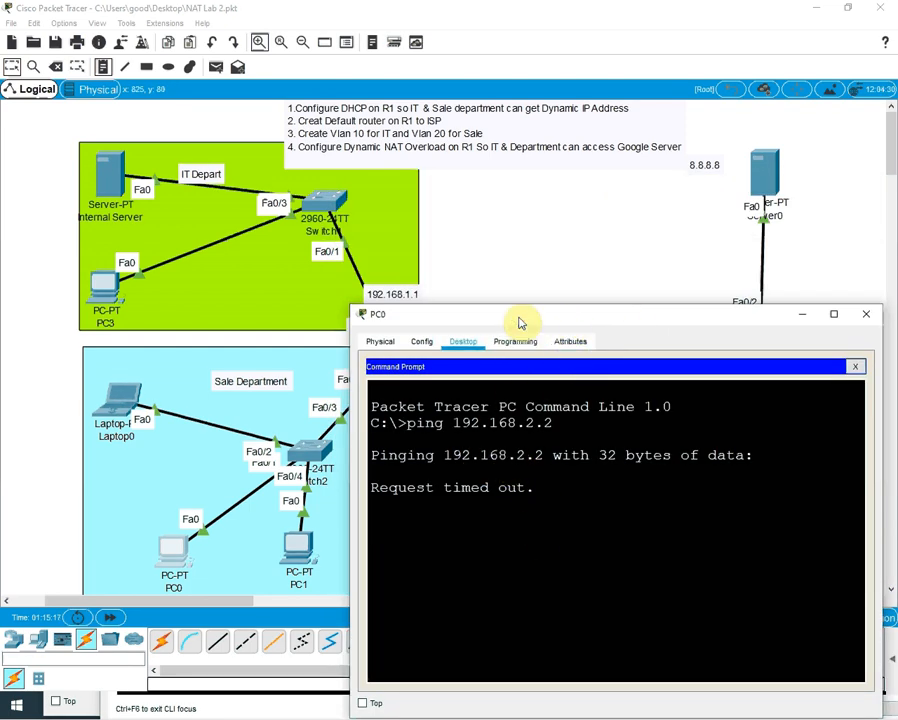
pyautogui.moveTo(518, 317); pyautogui.dragTo(527, 393)
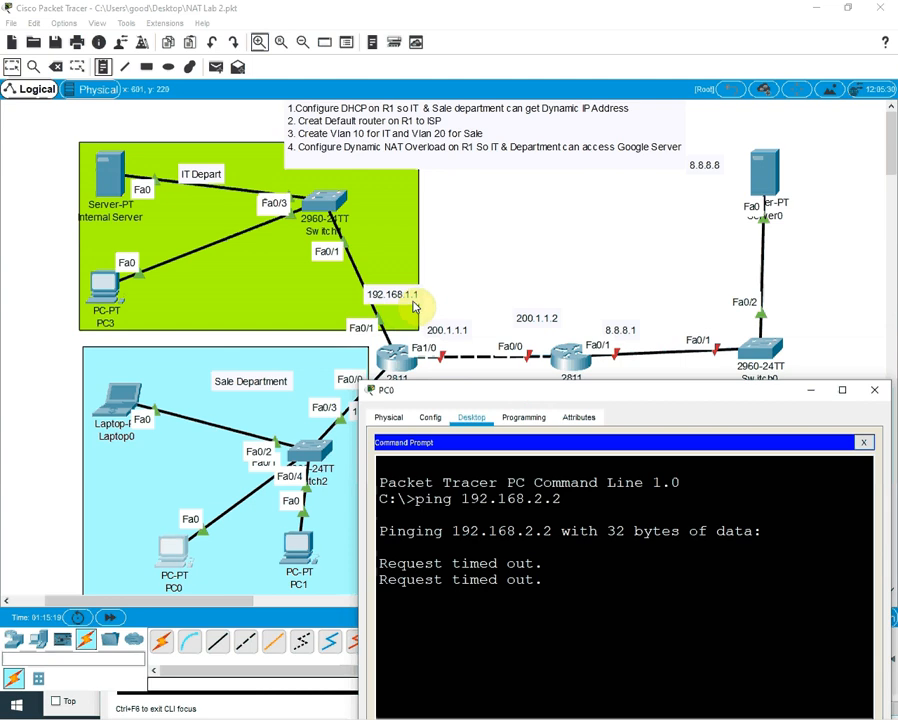
pyautogui.moveTo(448, 392); pyautogui.dragTo(452, 309)
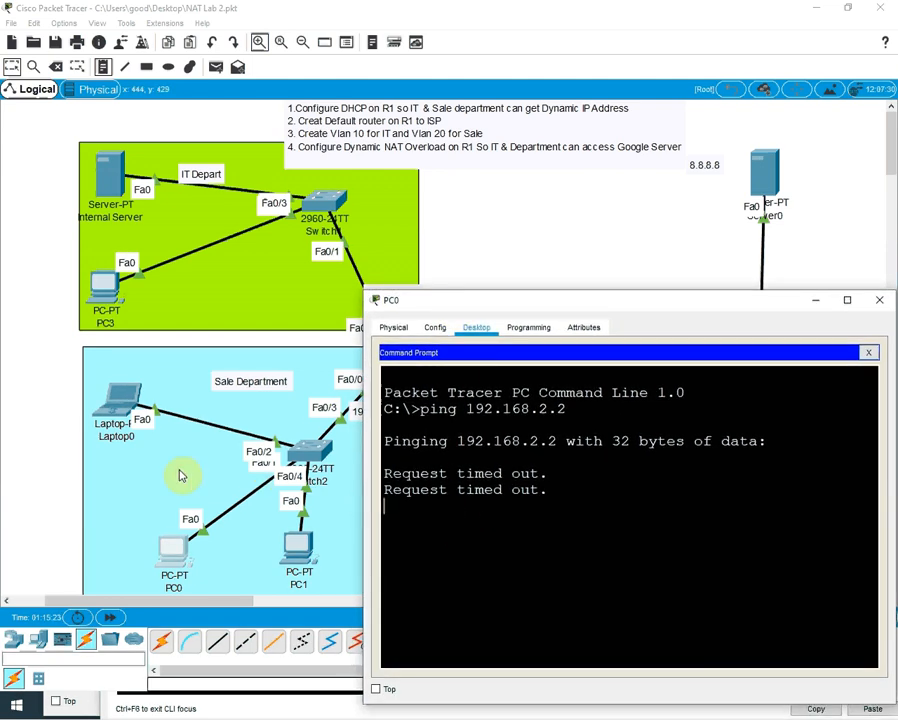
pyautogui.click(498, 573)
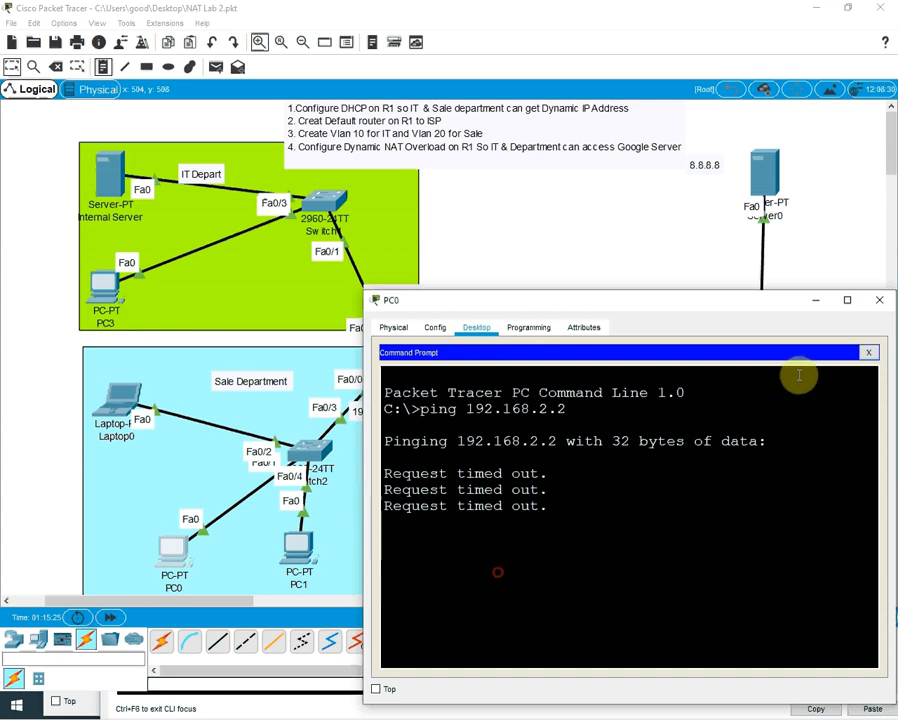
pyautogui.click(879, 299)
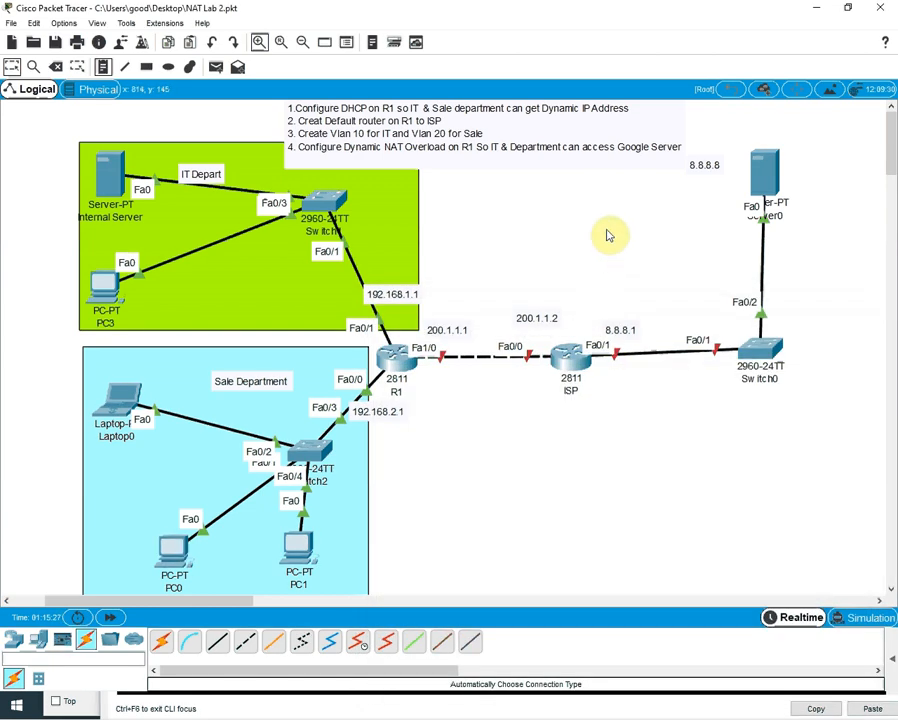
# Step: Check the IP configuration of the Internal Server in the IT department and close its window
pyautogui.click(110, 172)
pyautogui.click(333, 228)
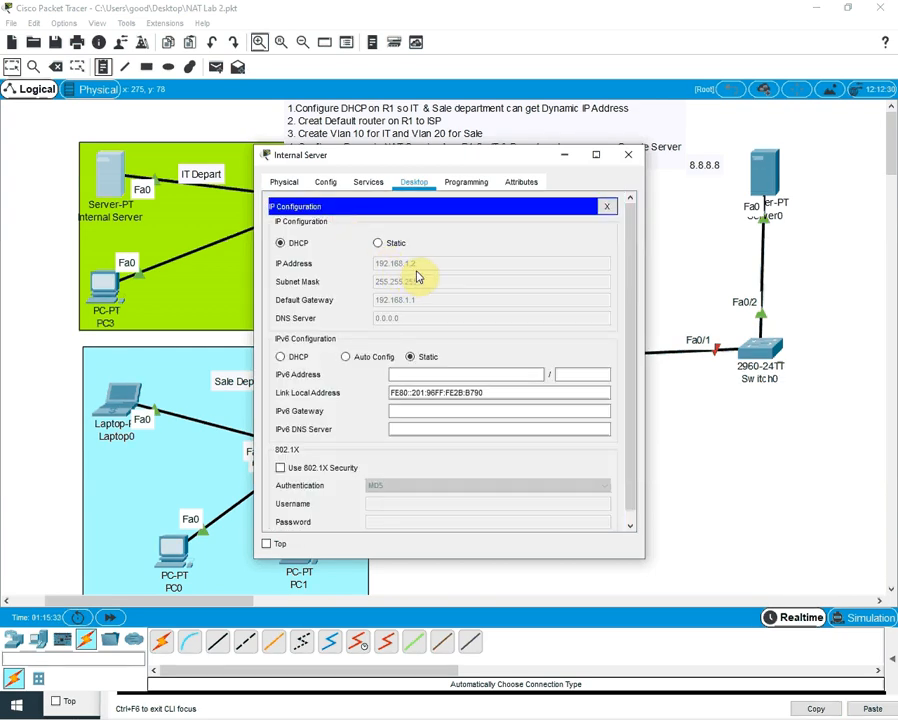
pyautogui.click(628, 154)
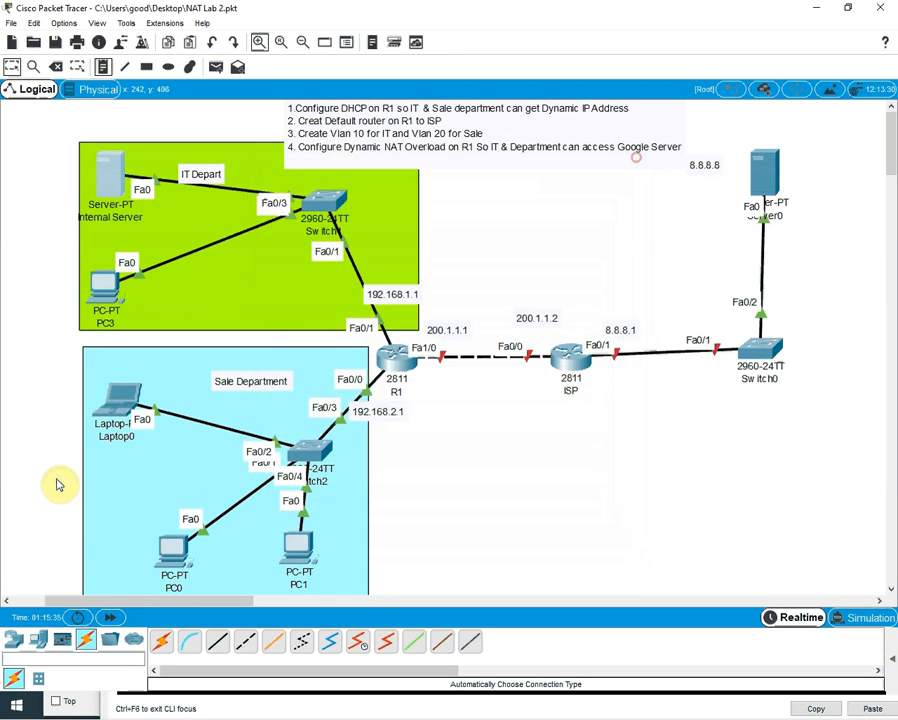
# Step: Review Laptop0's IP configuration and its global settings in the Sale Department
pyautogui.click(132, 402)
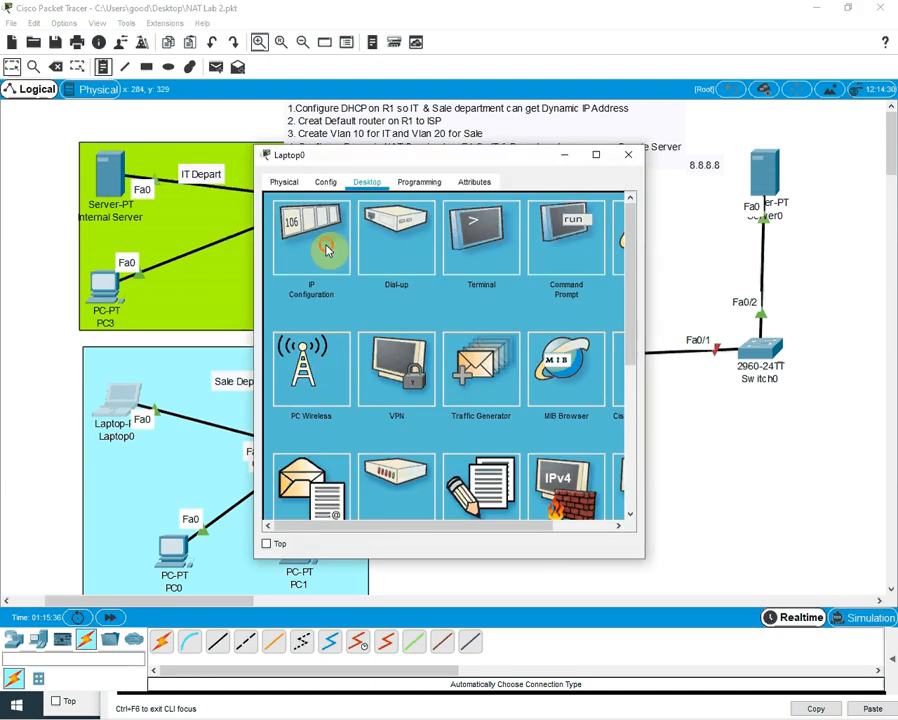
pyautogui.click(326, 250)
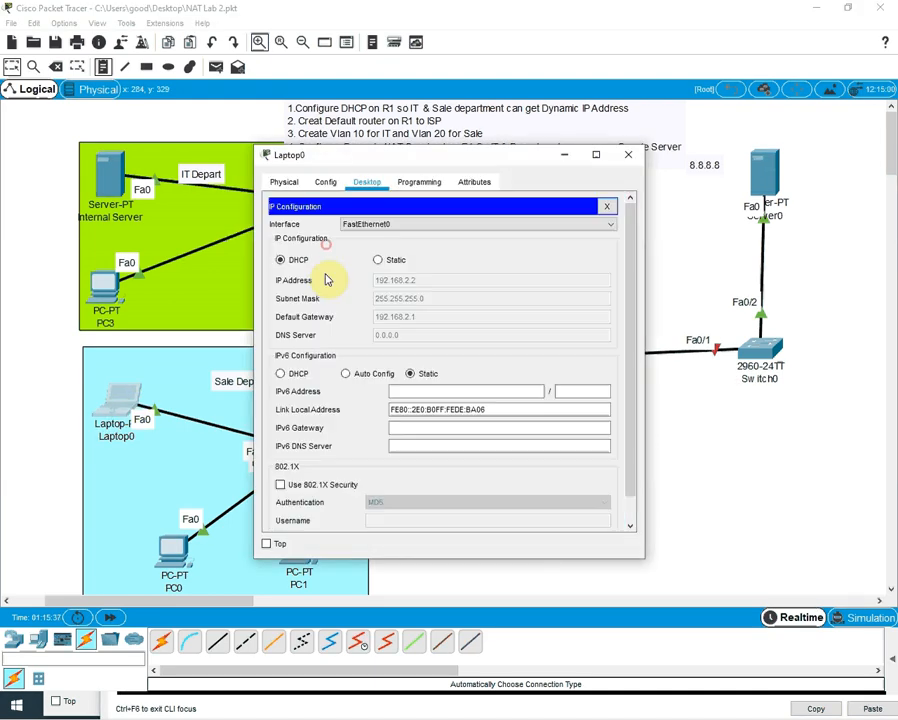
pyautogui.click(325, 181)
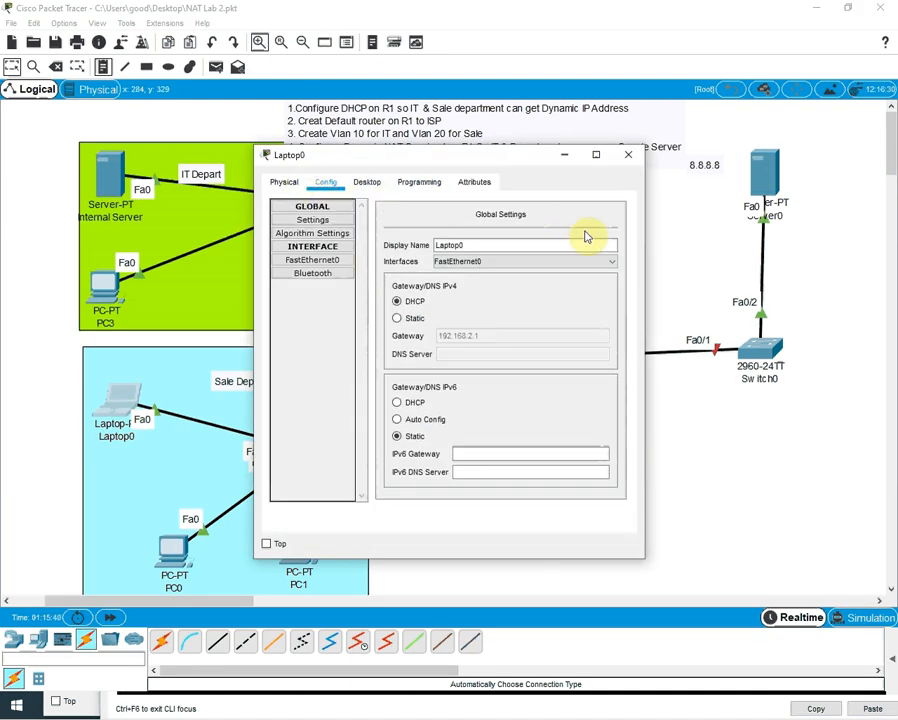
pyautogui.click(364, 181)
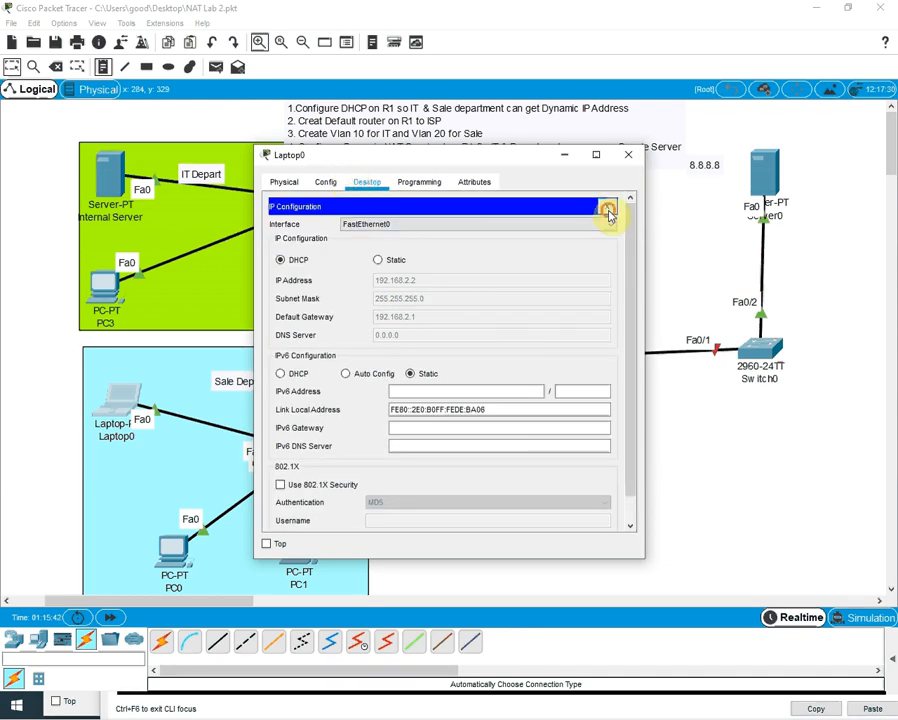
# Step: Ping the Internal Server at 192.168.1.2 from Laptop0's Command Prompt
pyautogui.click(608, 210)
pyautogui.click(575, 236)
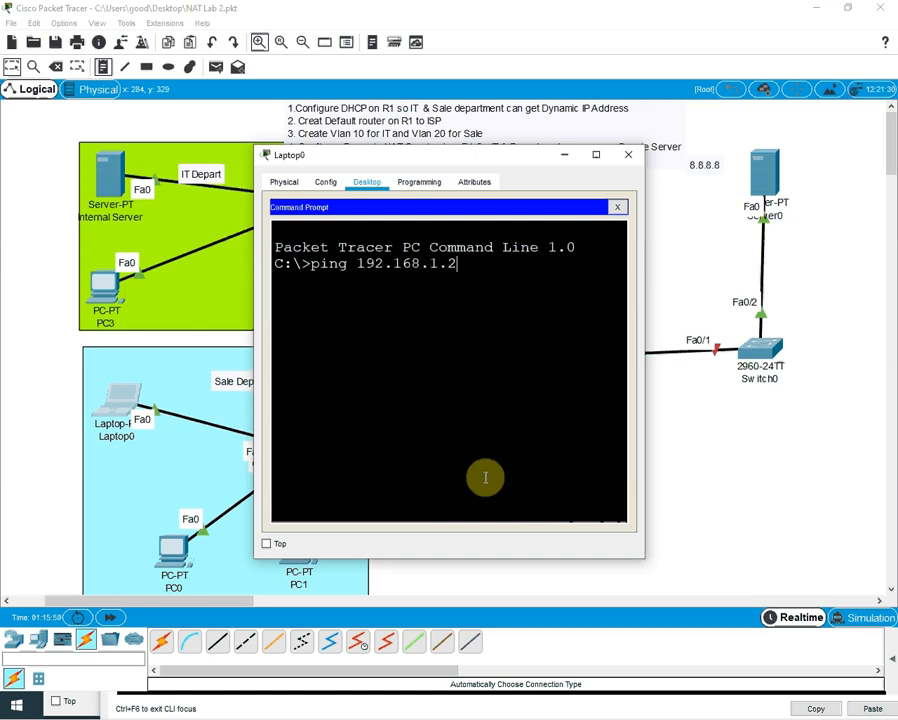
pyautogui.press('Return')
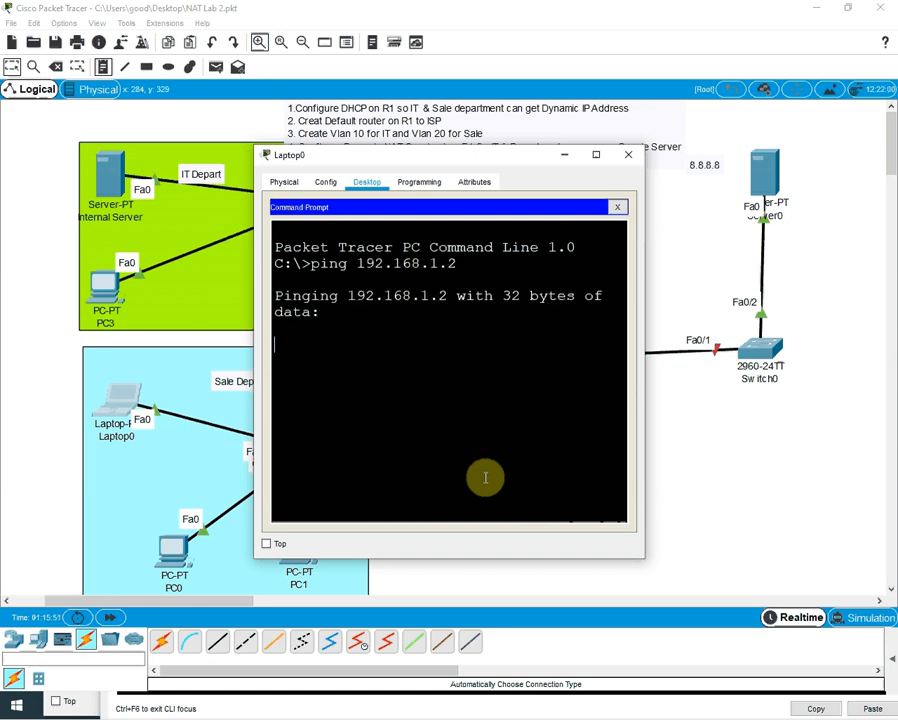
# Step: Recheck the Internal Server's IP address while the ping runs, and return to Laptop0's Command Prompt
pyautogui.click(112, 178)
pyautogui.click(306, 242)
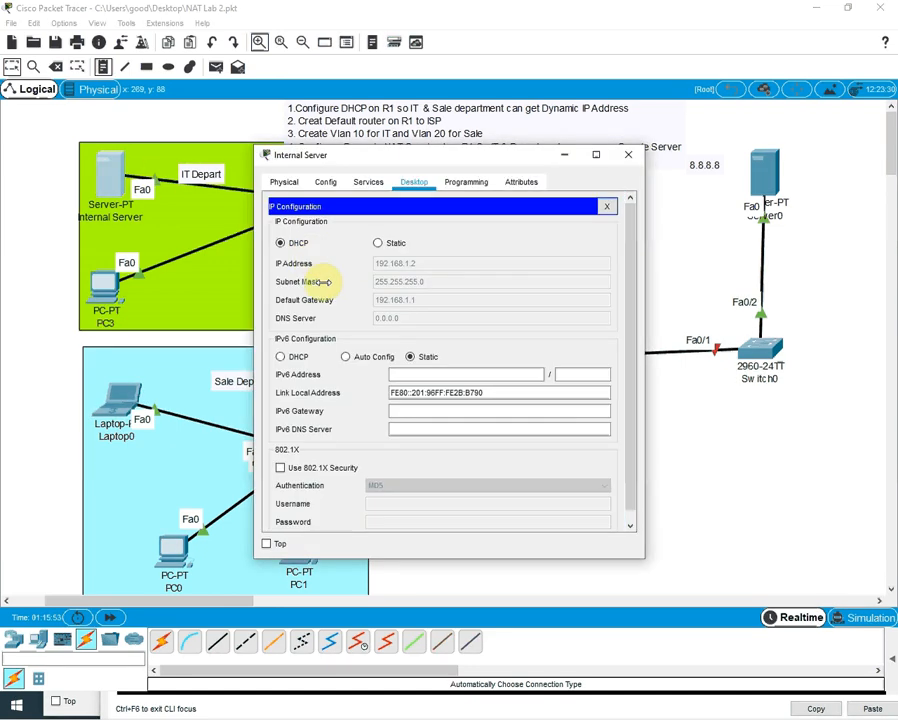
pyautogui.click(634, 158)
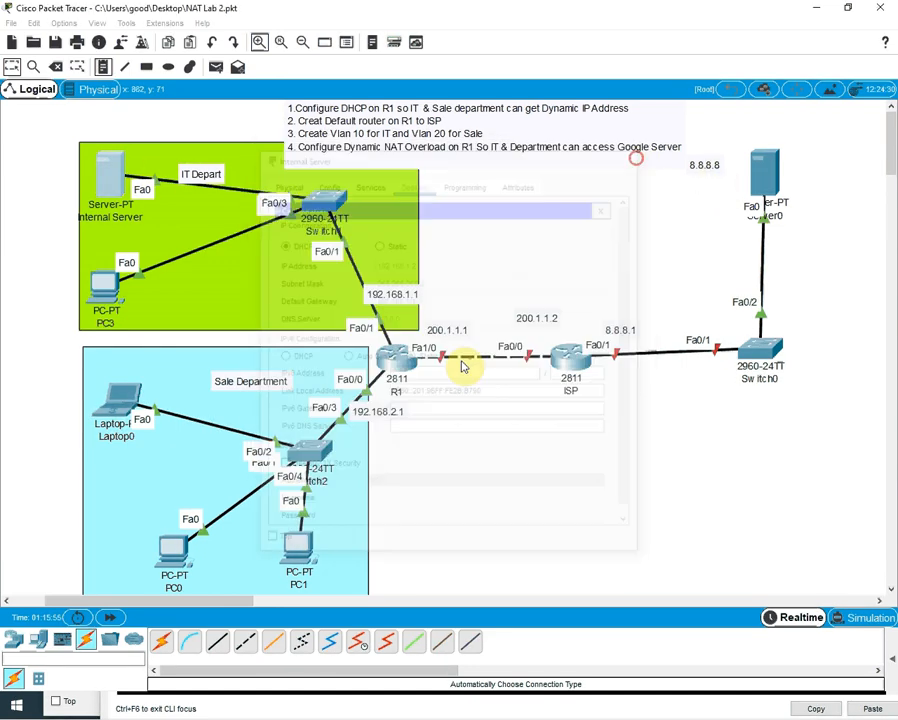
pyautogui.click(121, 403)
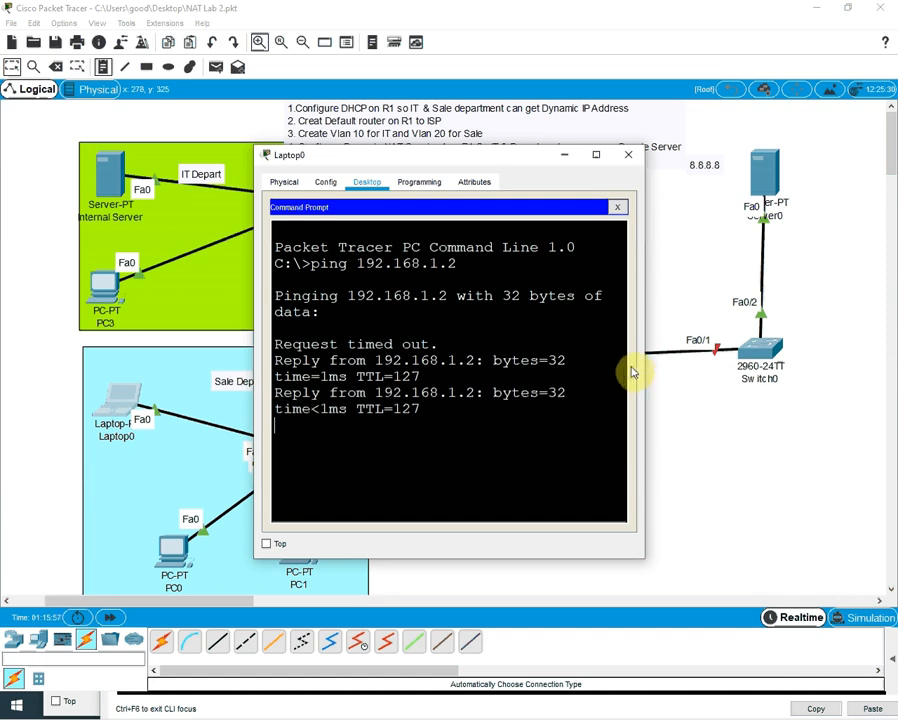
# Step: Widen and reposition Laptop0's window to compare the ping replies with the topology, and minimize it
pyautogui.moveTo(650, 365); pyautogui.dragTo(824, 398)
pyautogui.moveTo(600, 158); pyautogui.dragTo(597, 236)
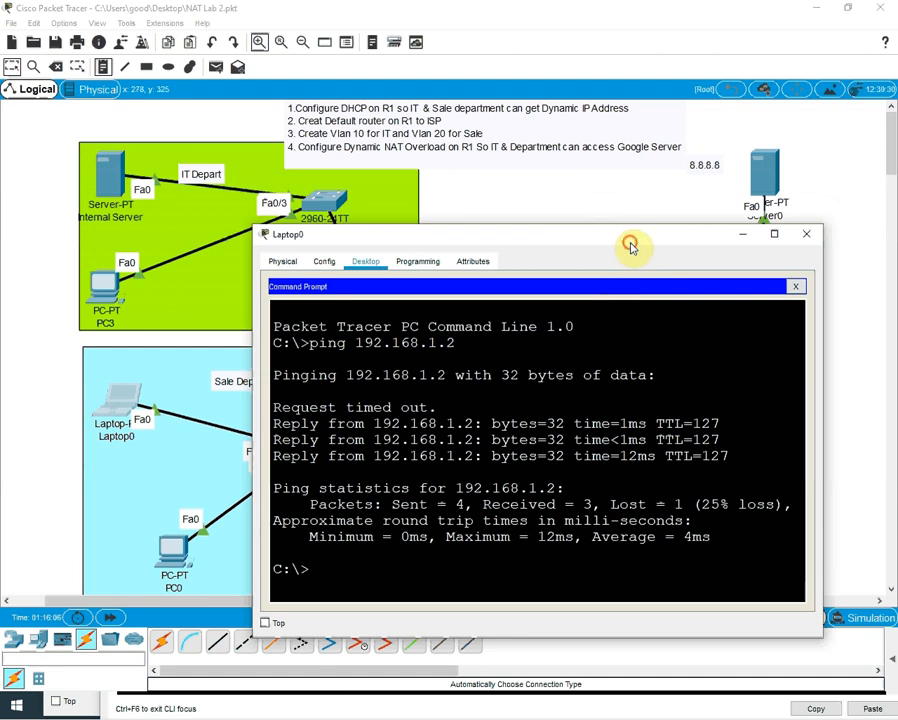
pyautogui.moveTo(628, 242); pyautogui.dragTo(648, 524)
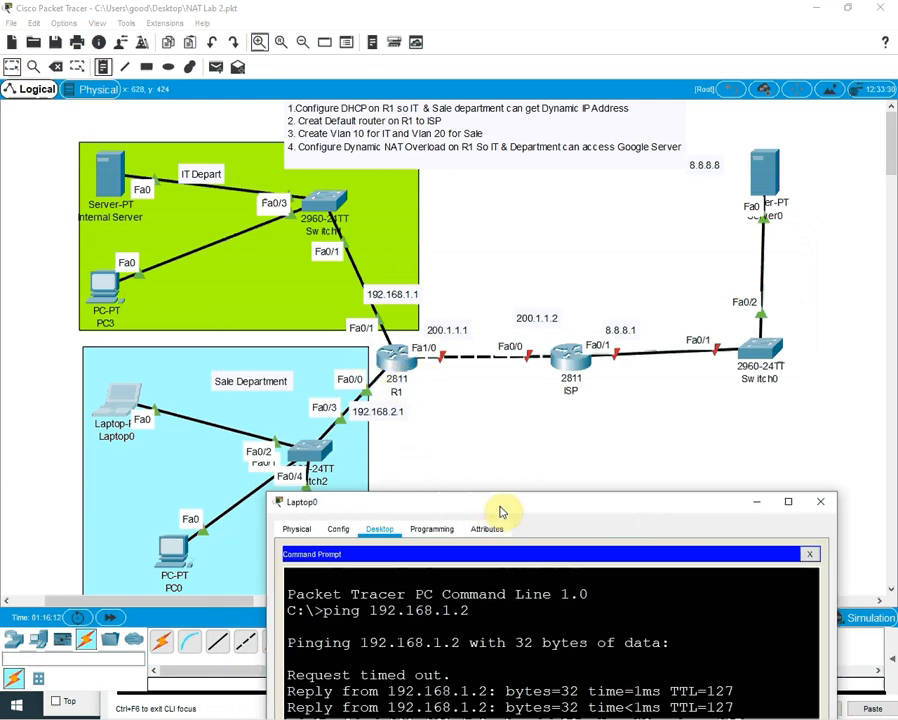
pyautogui.moveTo(500, 502); pyautogui.dragTo(481, 363)
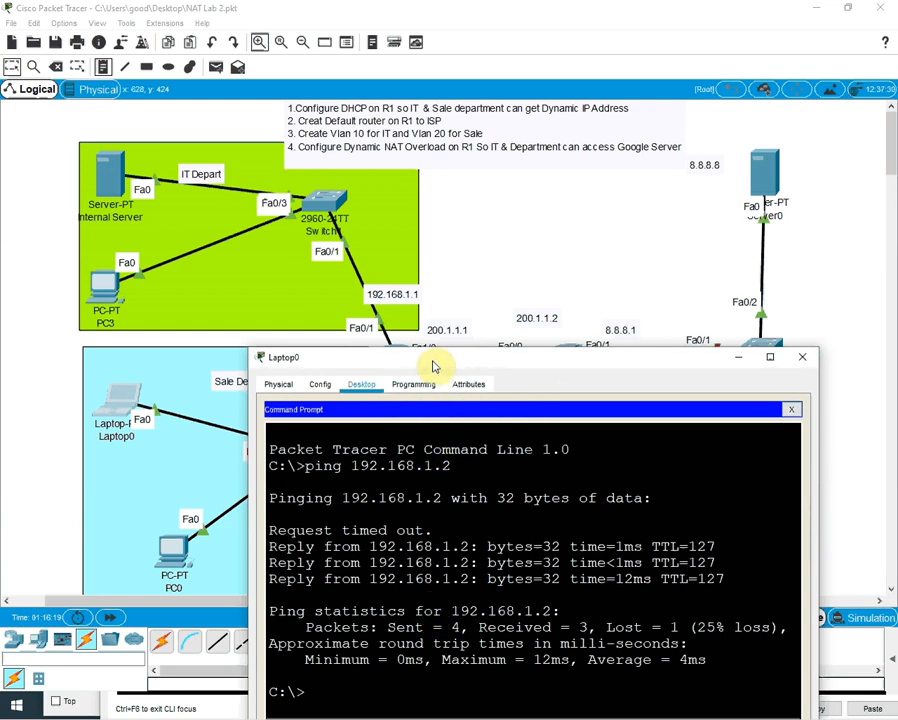
pyautogui.moveTo(433, 367); pyautogui.dragTo(620, 200)
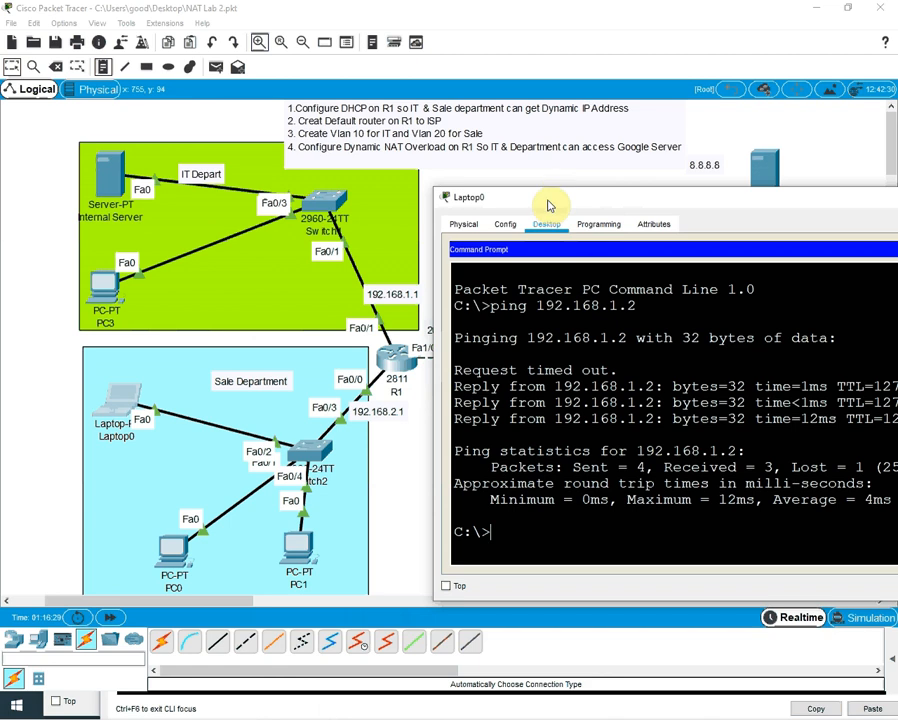
pyautogui.moveTo(548, 206); pyautogui.dragTo(398, 222)
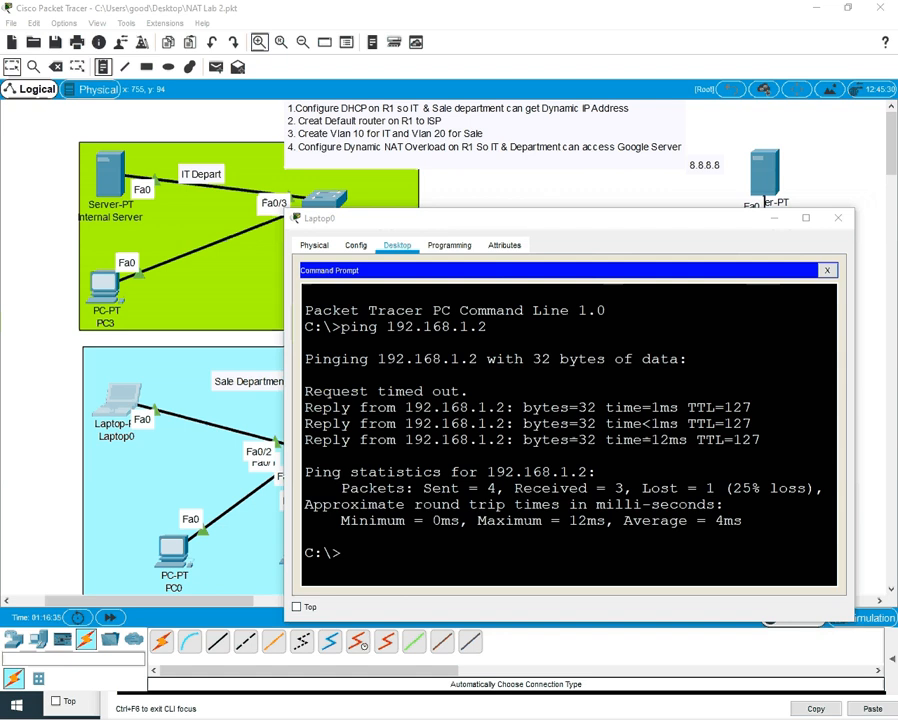
pyautogui.click(490, 452)
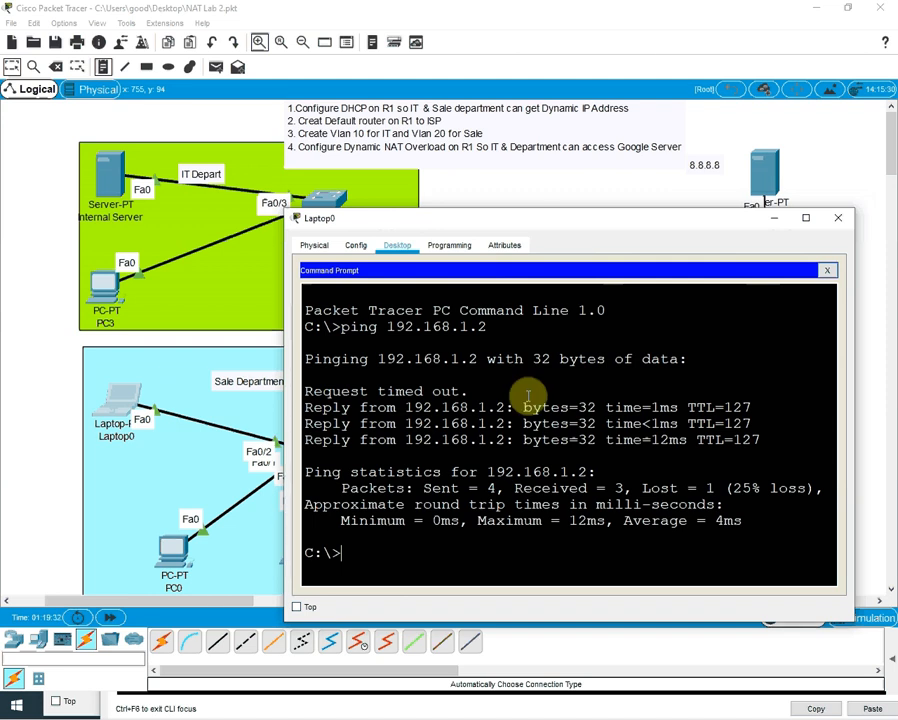
pyautogui.click(775, 219)
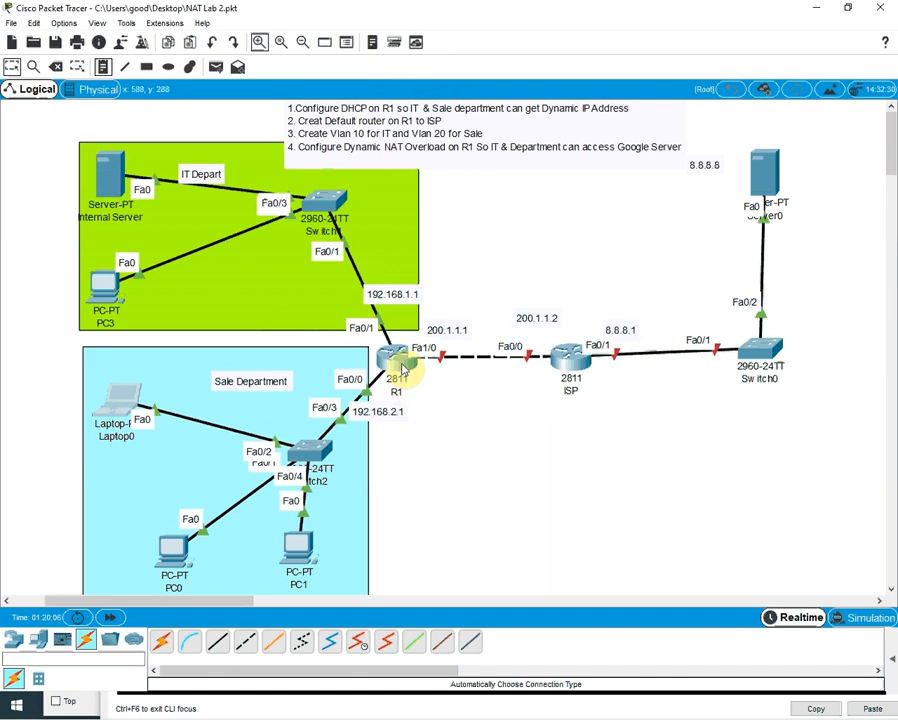
# Step: Open the ISP router's command line and enlarge its window below the lab's task list
pyautogui.moveTo(403, 369)
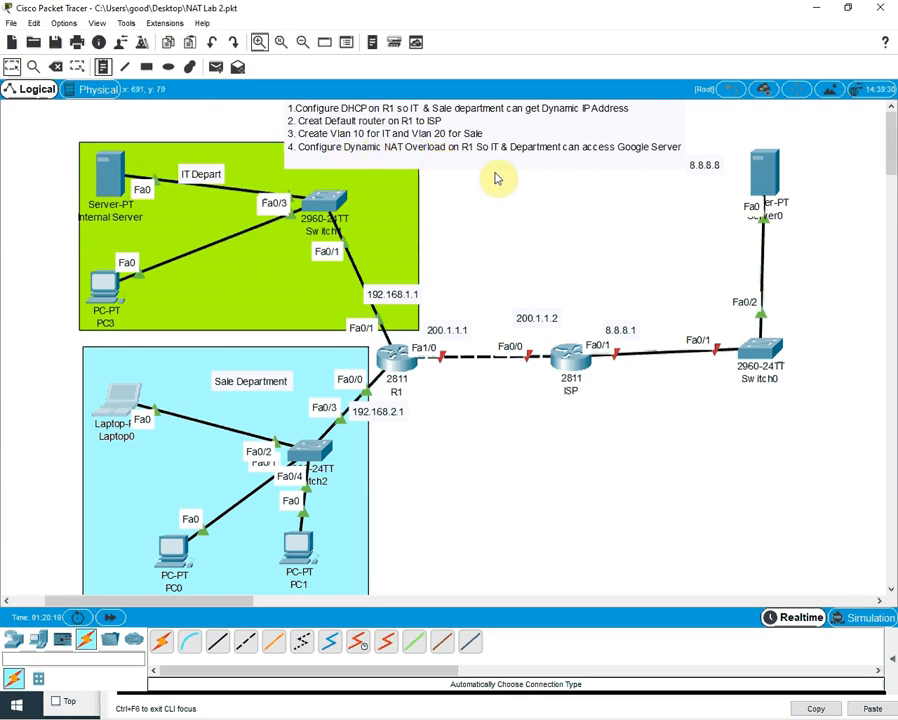
pyautogui.moveTo(578, 366)
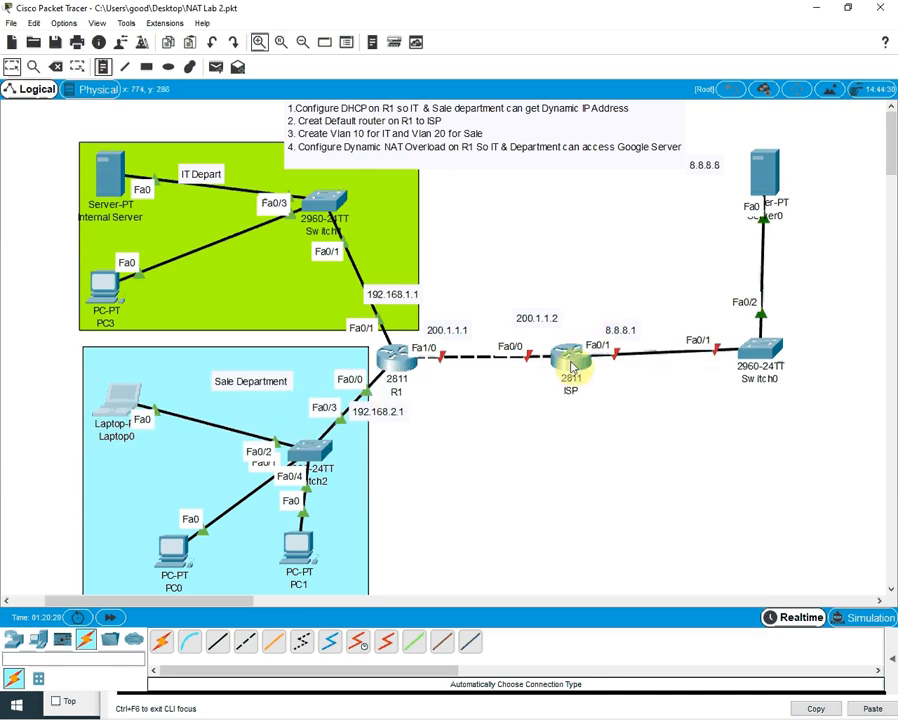
pyautogui.click(571, 366)
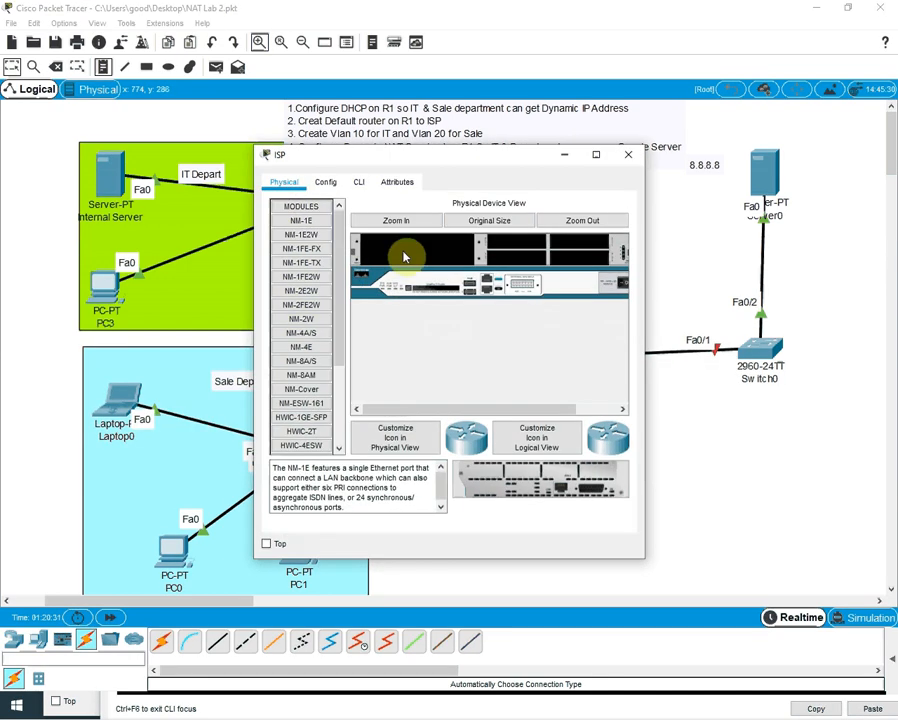
pyautogui.click(358, 181)
pyautogui.moveTo(647, 273); pyautogui.dragTo(860, 308)
pyautogui.moveTo(550, 154); pyautogui.dragTo(551, 306)
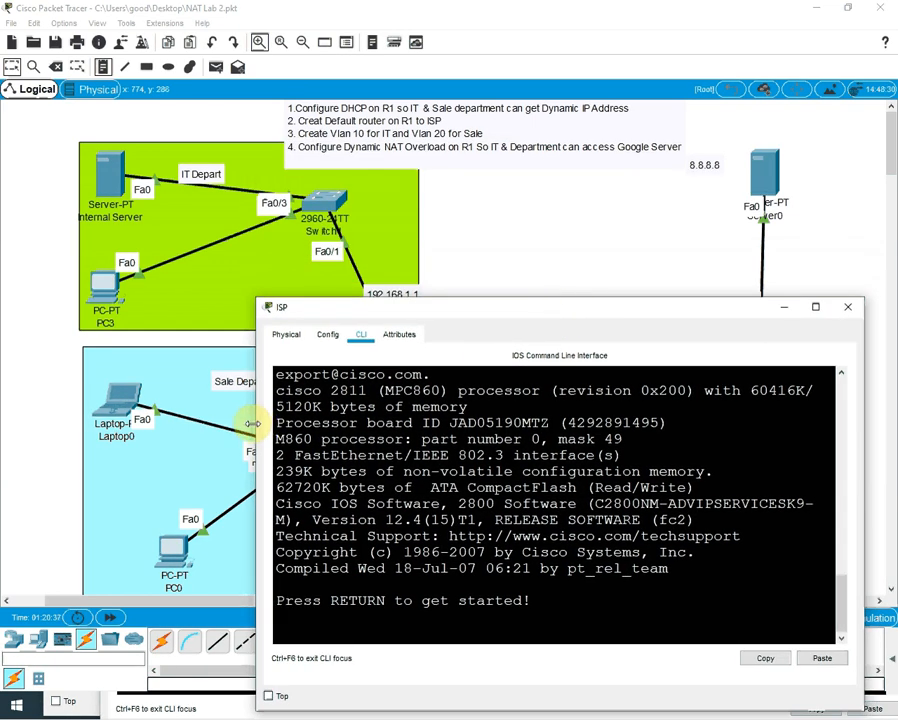
pyautogui.moveTo(257, 424); pyautogui.dragTo(86, 421)
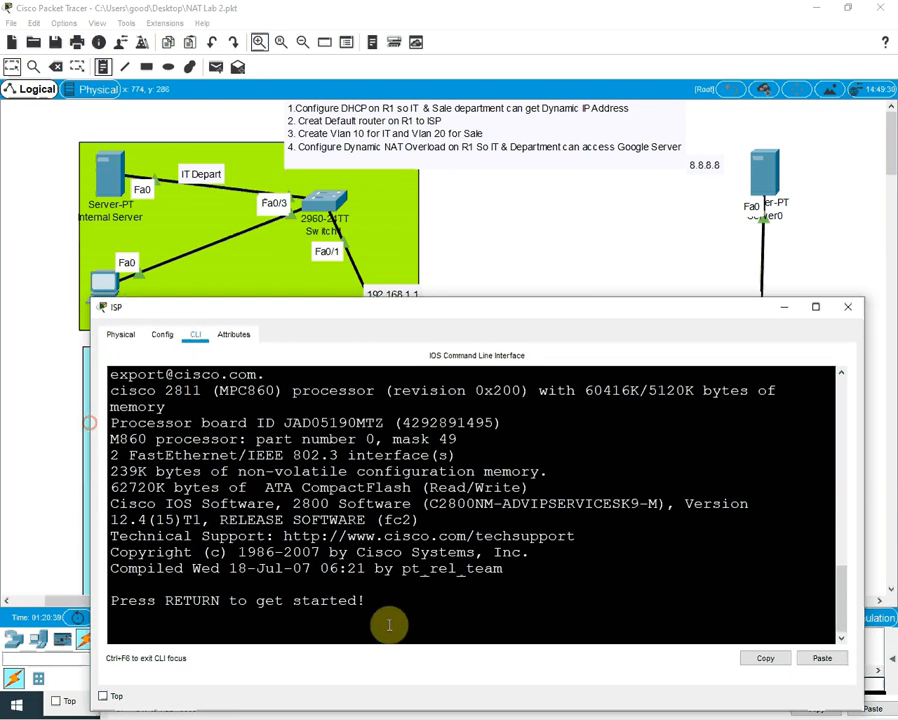
# Step: Start the ISP router's console session and enter global configuration mode with en and config t
pyautogui.press('Return')
pyautogui.press('Return')
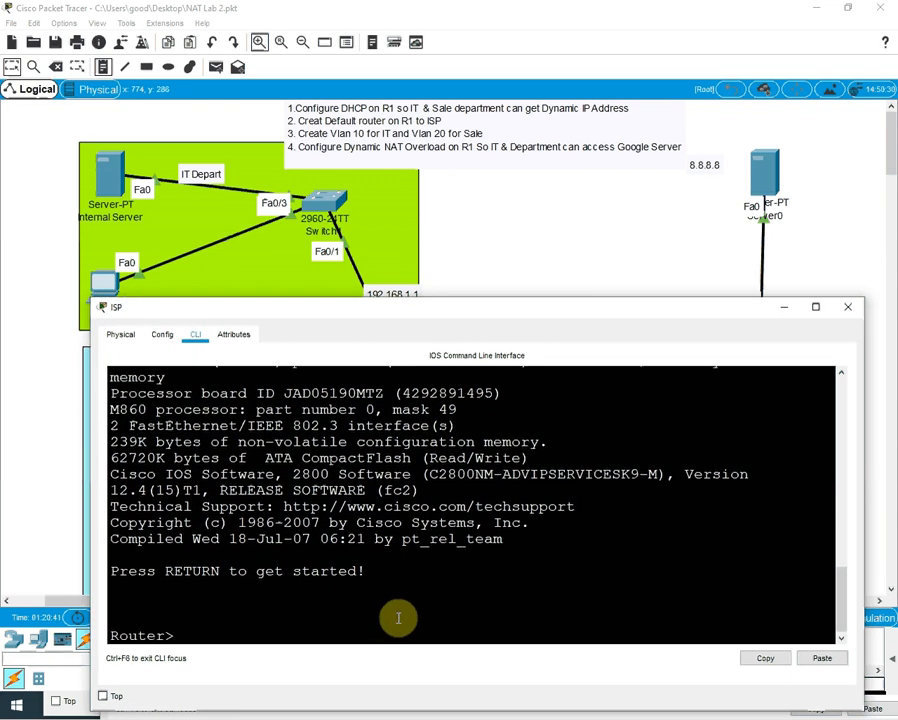
pyautogui.write('er>e')
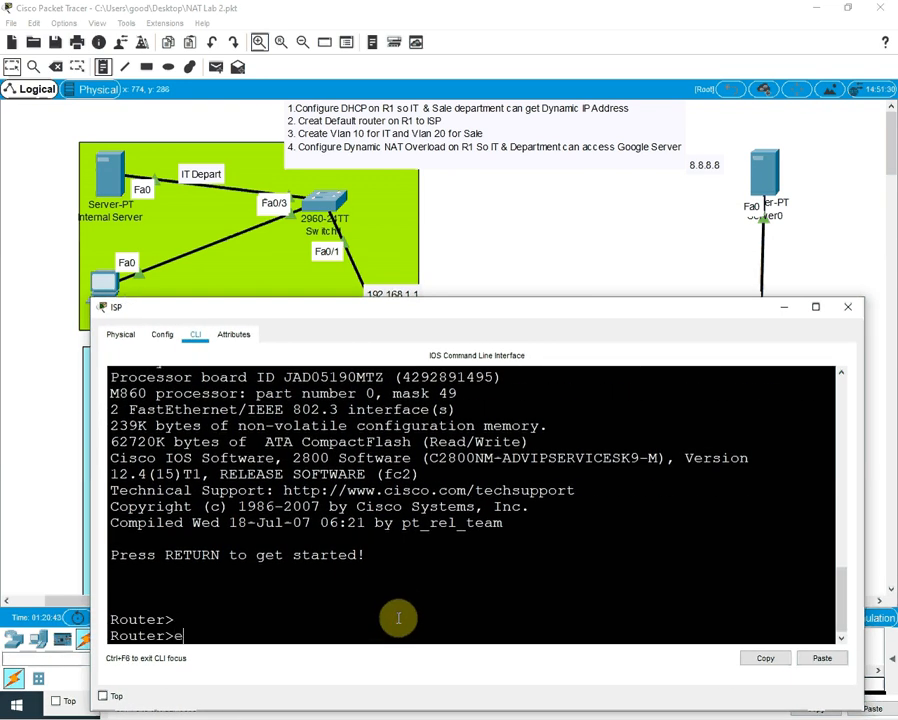
pyautogui.write('n')
pyautogui.press('Return')
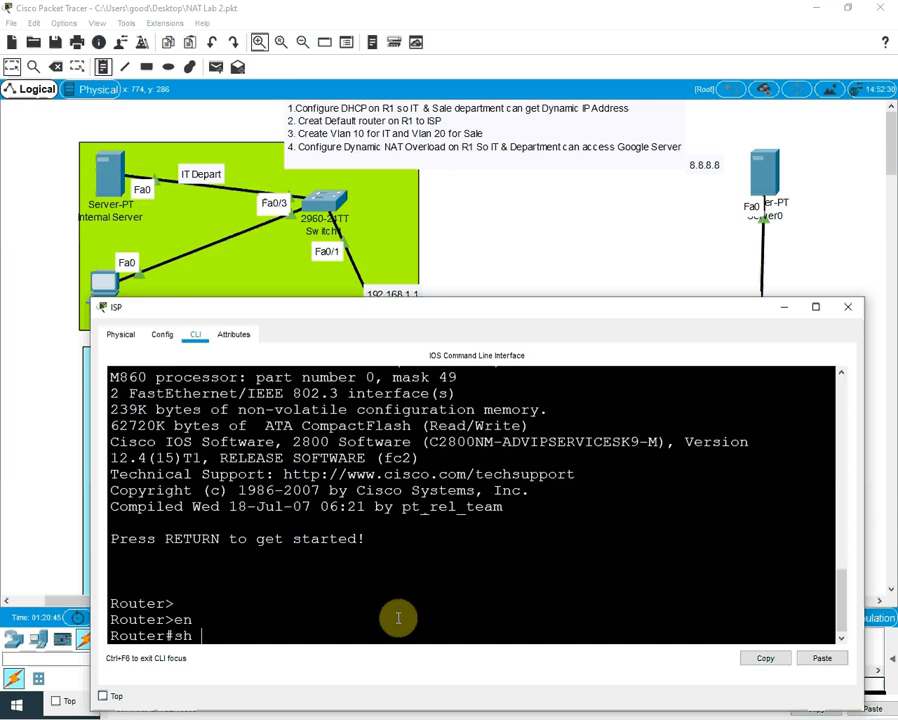
pyautogui.press('BackSpace')
pyautogui.press('BackSpace')
pyautogui.press('BackSpace')
pyautogui.press('BackSpace')
pyautogui.press('BackSpace')
pyautogui.write('config t')
pyautogui.press('Return')
pyautogui.press('Return')
pyautogui.press('Return')
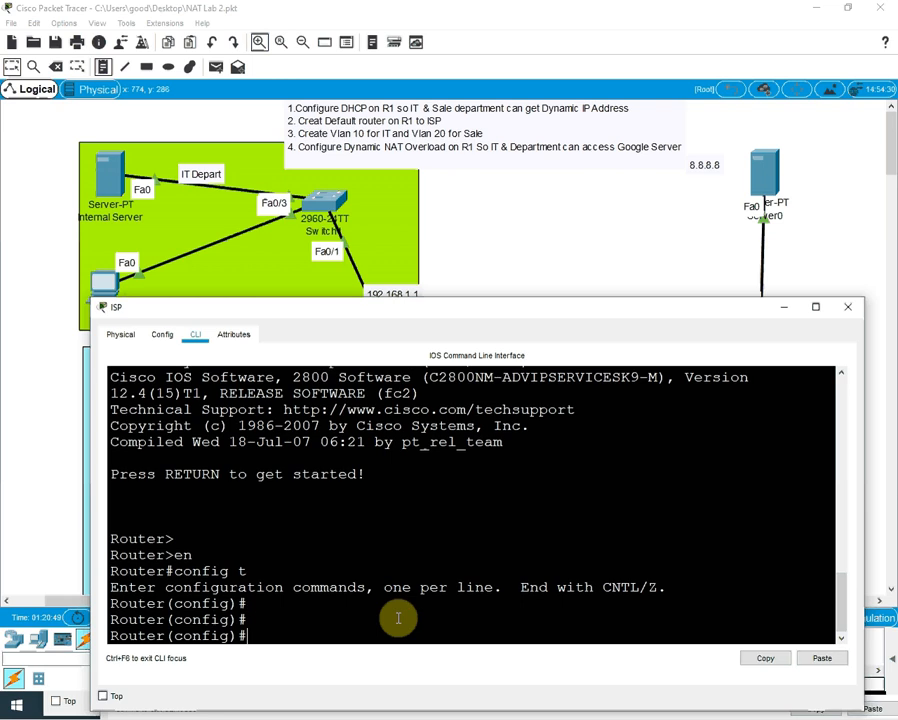
# Step: Set the router's hostname to ISP
pyautogui.write('hos')
pyautogui.press('Tab')
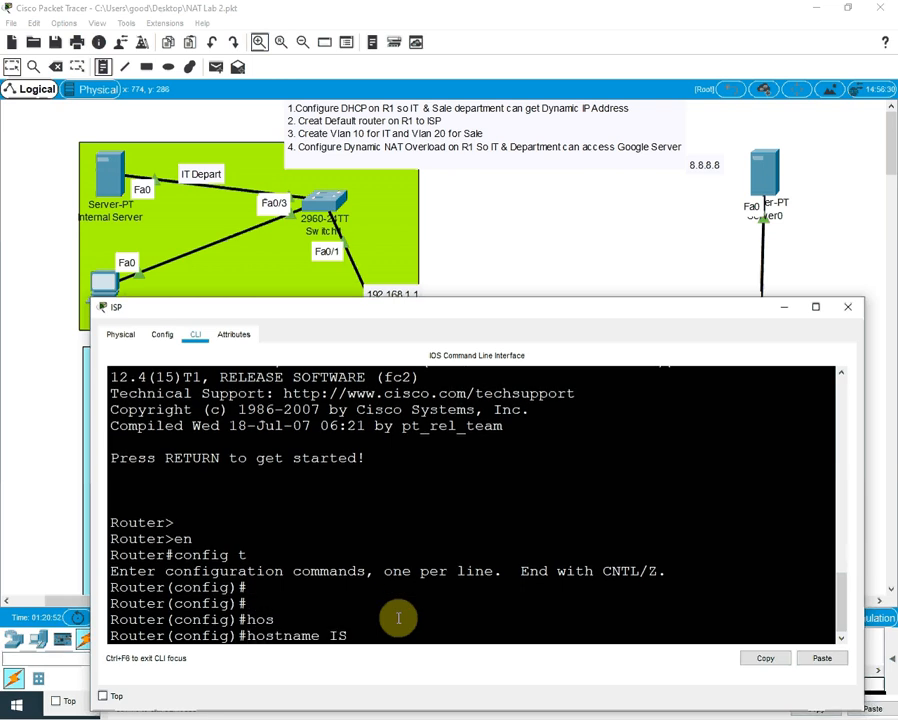
pyautogui.write('ISP')
pyautogui.press('Return')
pyautogui.press('Return')
pyautogui.press('Return')
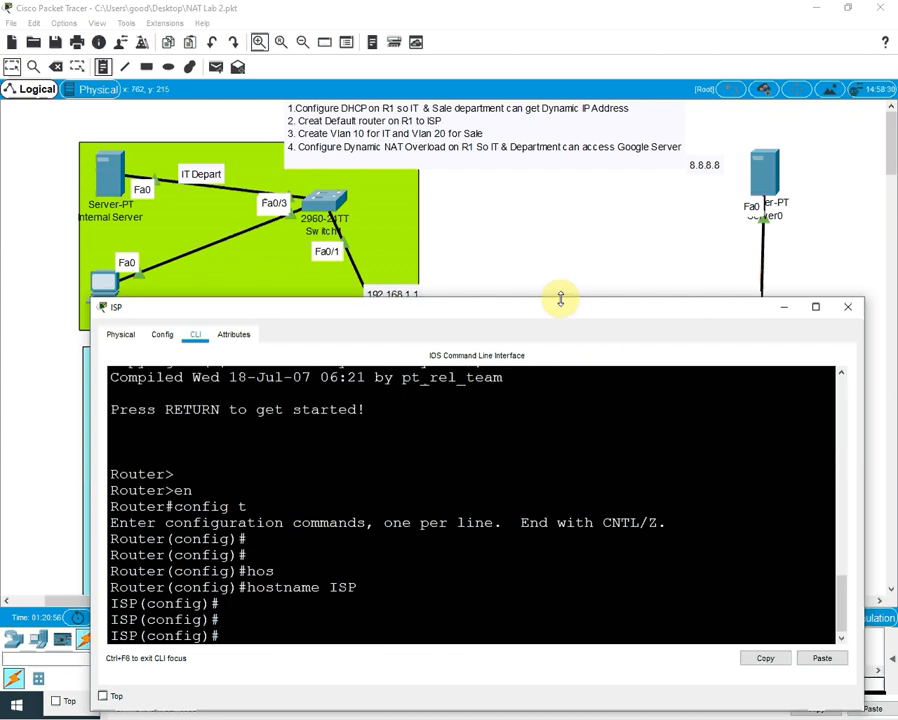
# Step: Assign the ISP router's interface f0/0 the IP address 200.1.1.2 with mask 255.255.255.0 and enable it
pyautogui.moveTo(561, 315); pyautogui.dragTo(557, 371)
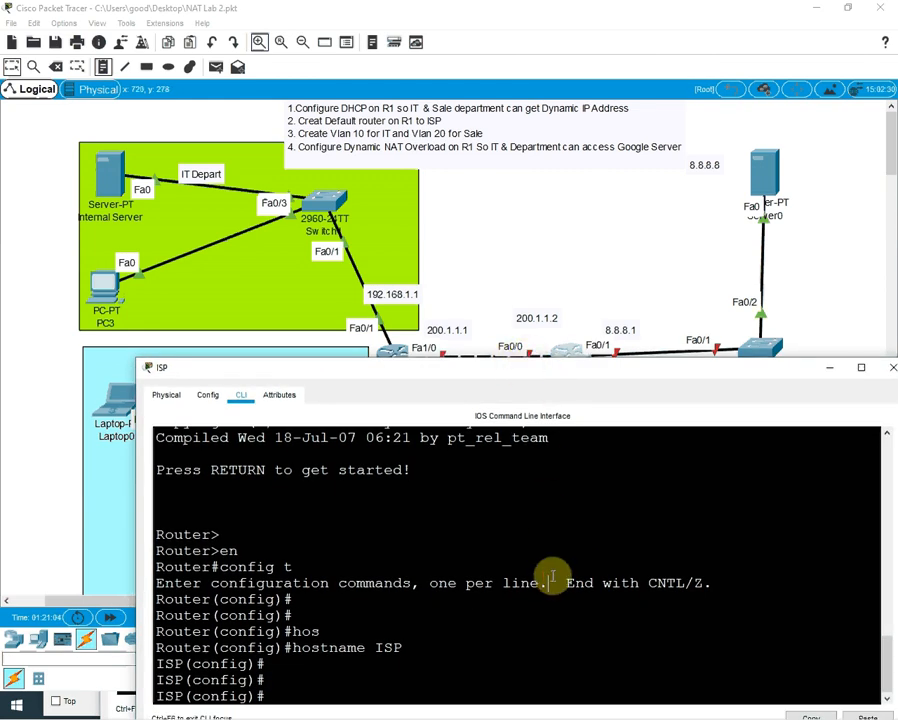
pyautogui.press('Return')
pyautogui.write('int f')
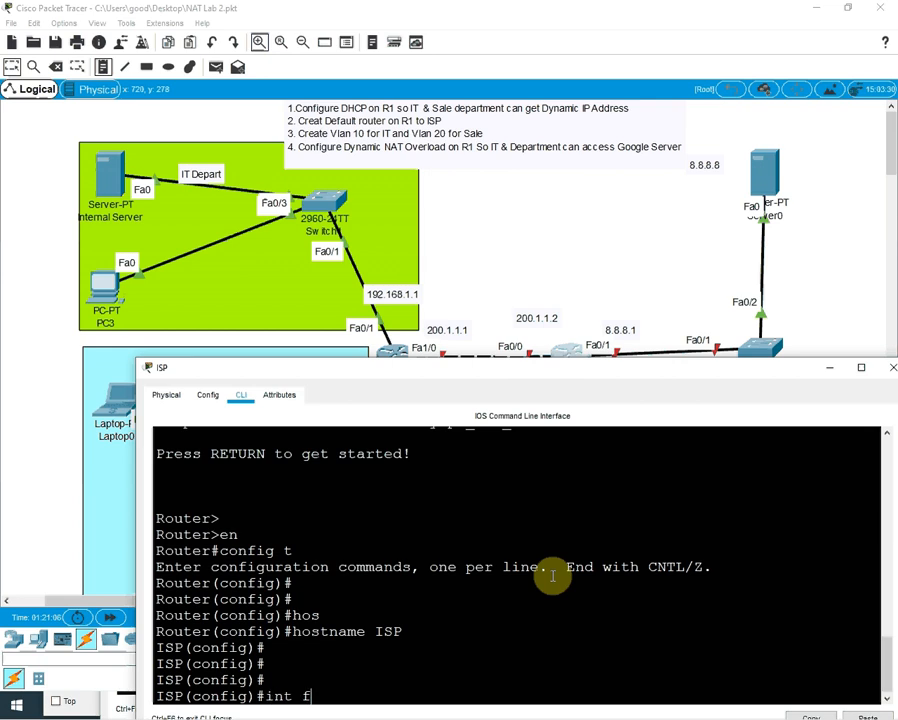
pyautogui.write('0/0')
pyautogui.press('Return')
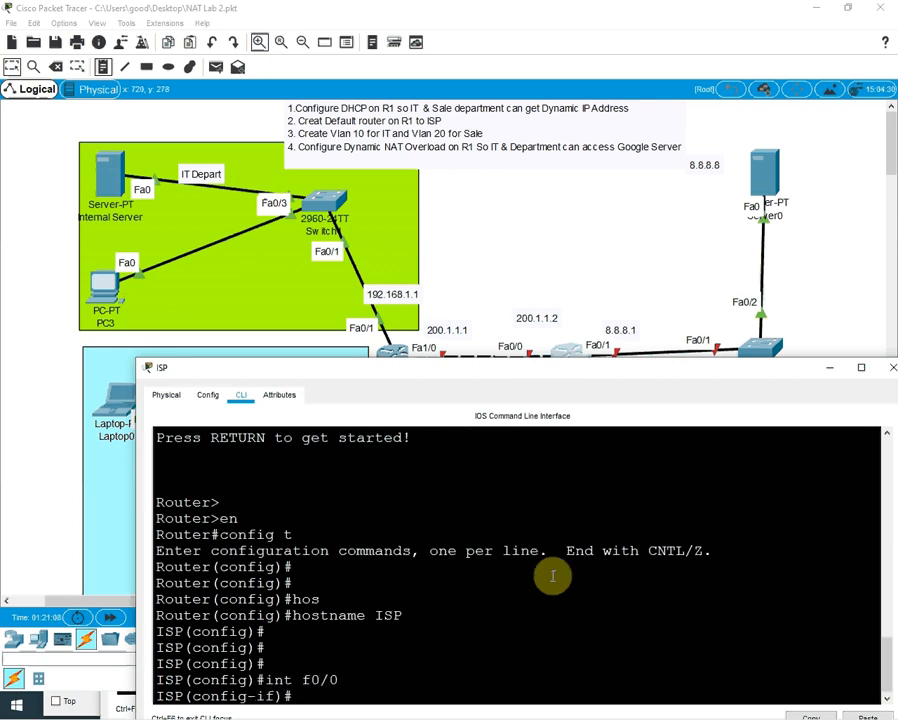
pyautogui.write('ip add 200.1.1')
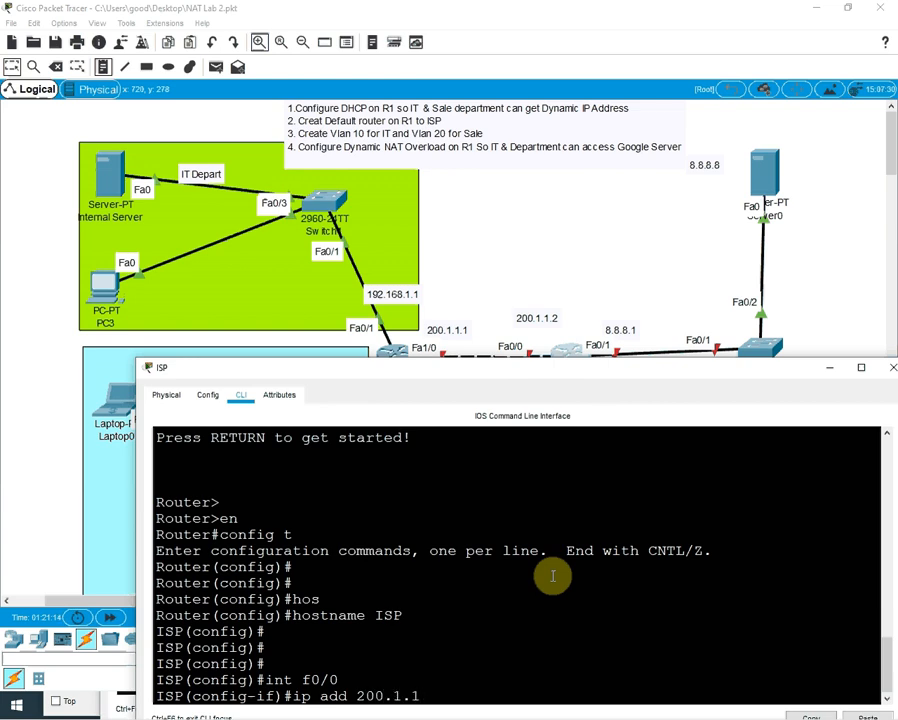
pyautogui.write('.2 255.255.255.0')
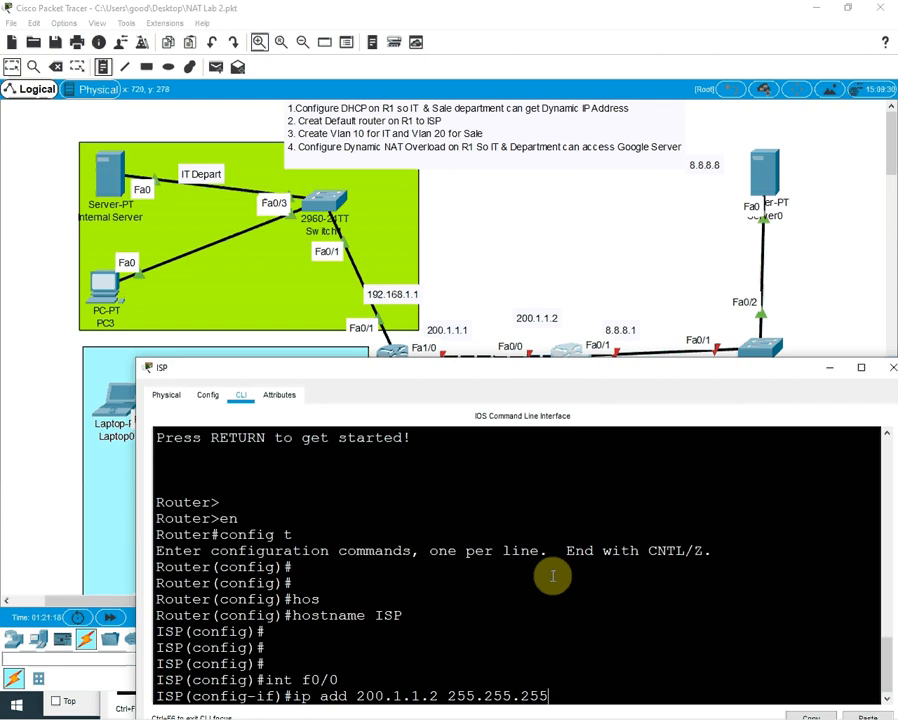
pyautogui.press('Return')
pyautogui.write('no sh')
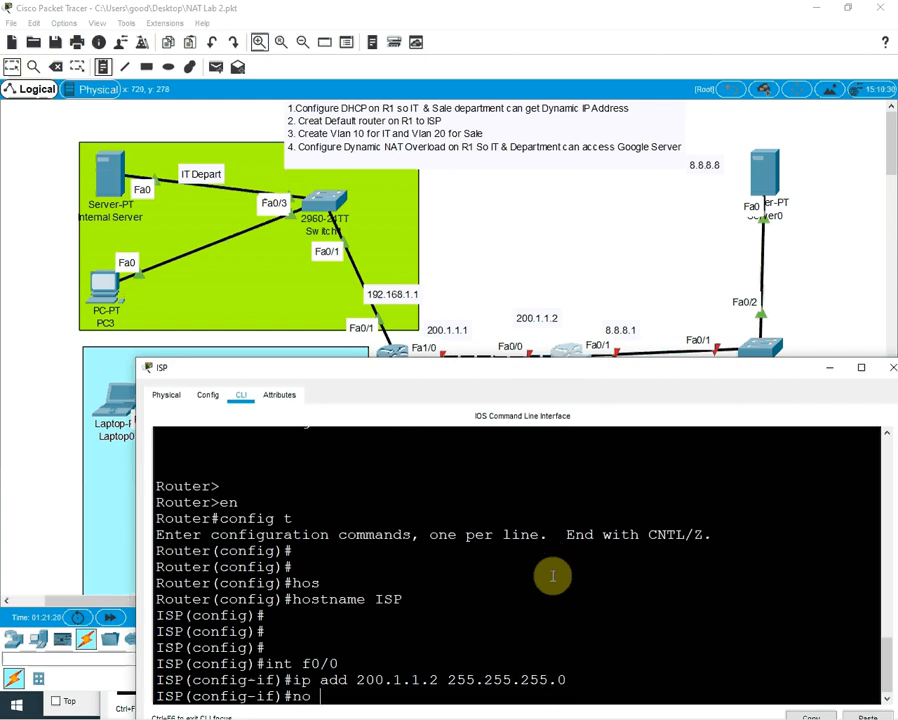
pyautogui.press('Return')
pyautogui.press('Return')
pyautogui.press('Return')
# Step: Assign the ISP router's interface f0/1 the IP address 8.8.8.1 with mask 255.0.0.0 and enable it
pyautogui.write('ig-if)#i')
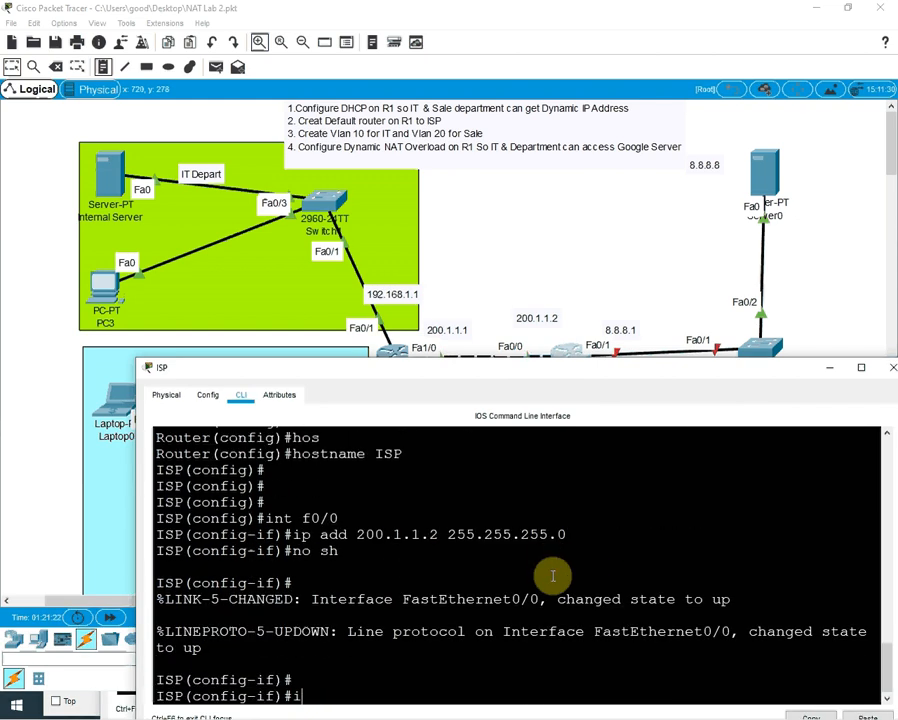
pyautogui.write('nt f0/1')
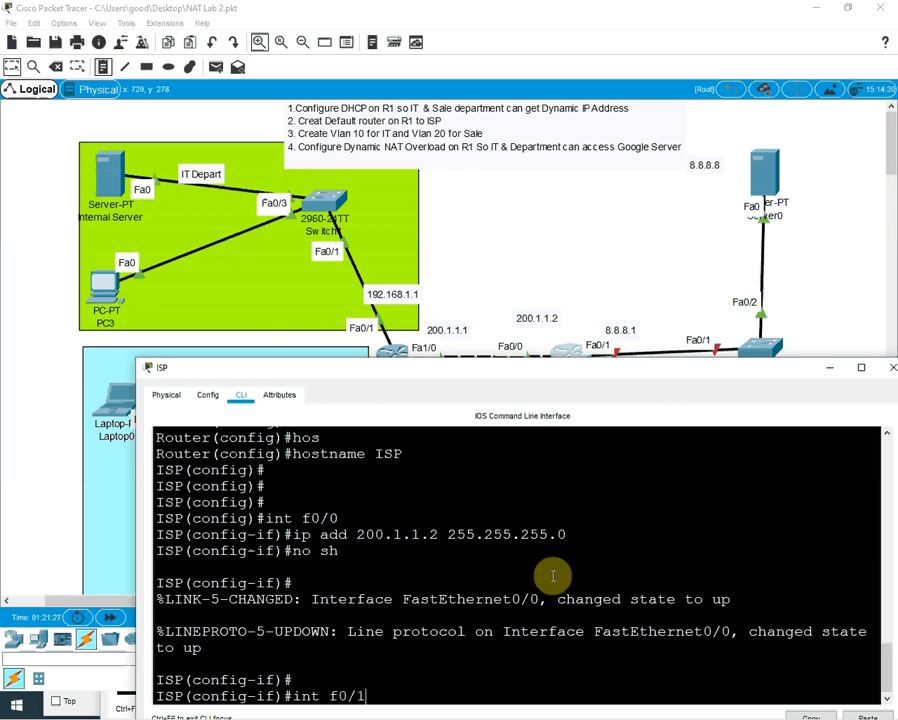
pyautogui.press('Return')
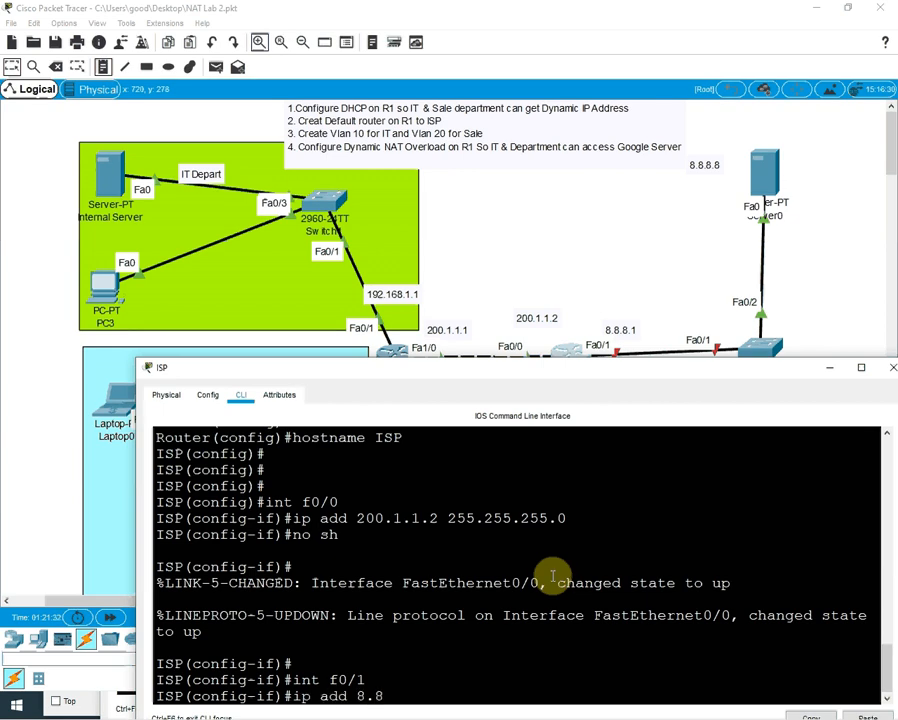
pyautogui.write('ip add 8.8.8.1 255.0.0.0')
pyautogui.press('Return')
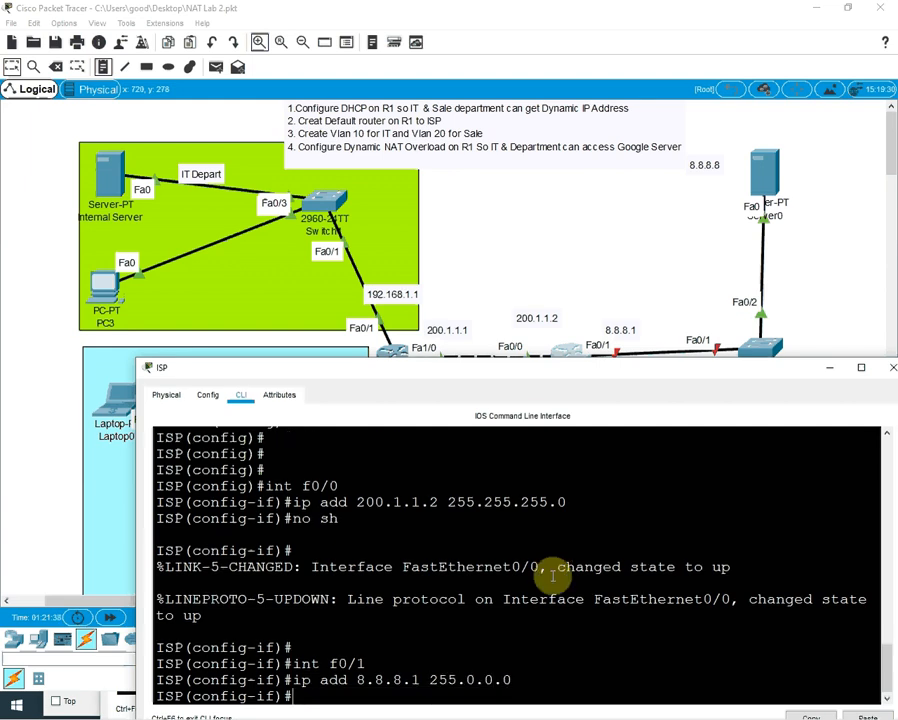
pyautogui.write('no sh')
pyautogui.press('Return')
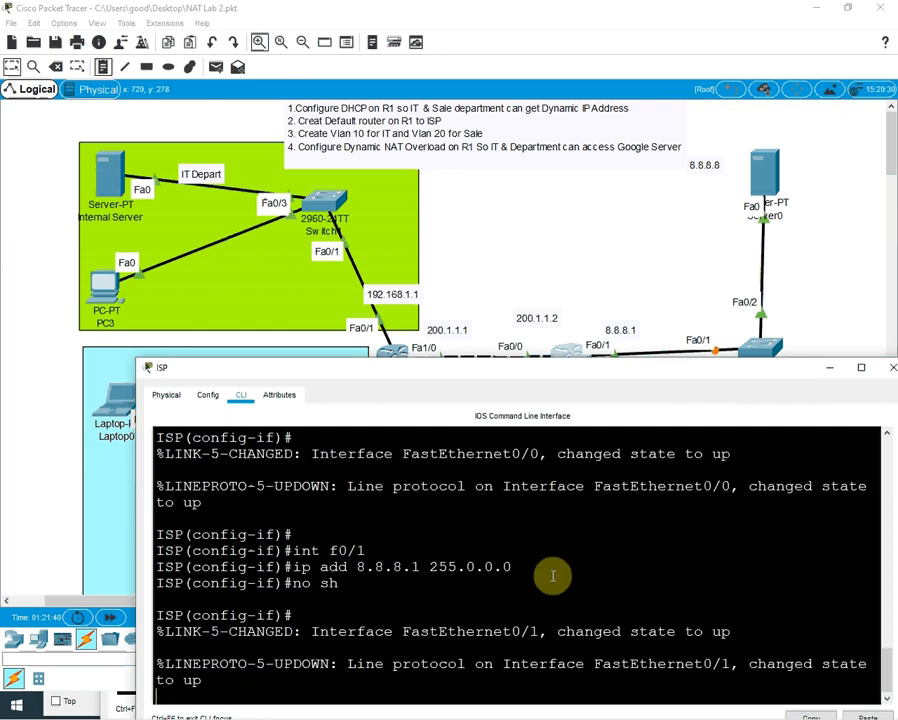
pyautogui.press('Return')
pyautogui.press('Return')
pyautogui.press('Return')
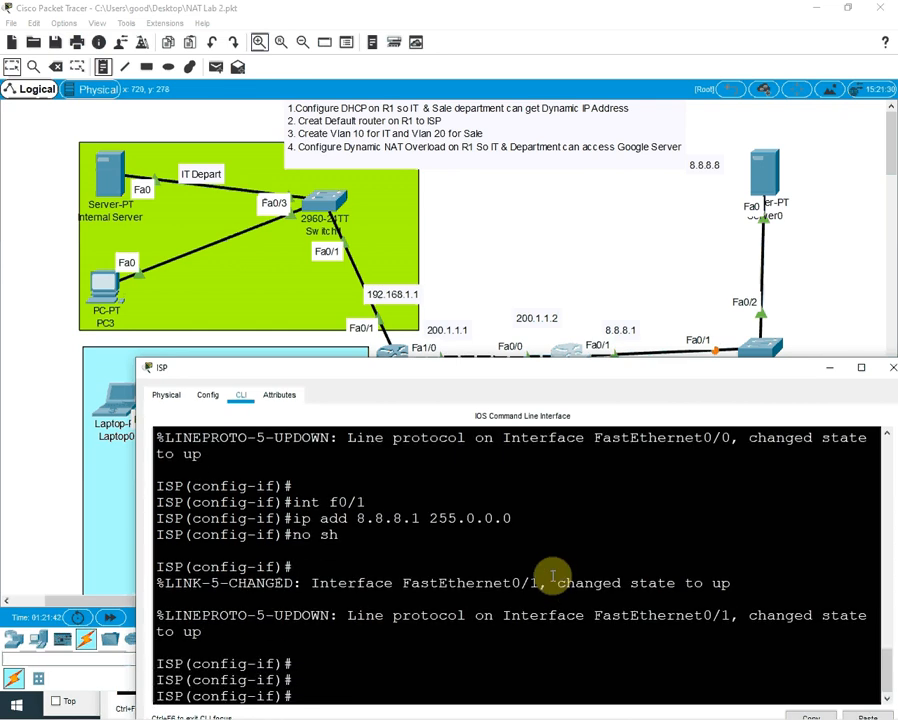
# Step: Leave configuration mode on the ISP router and save its running configuration with wr
pyautogui.hotkey('ctrl', 'z')
pyautogui.press('Return')
pyautogui.press('Return')
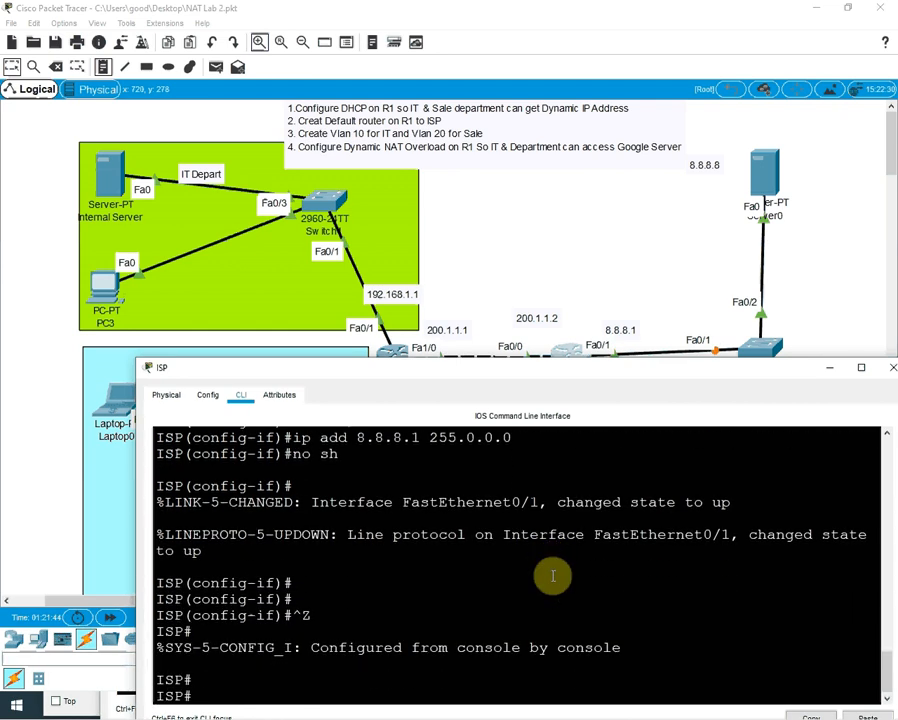
pyautogui.write('wr')
pyautogui.press('Return')
pyautogui.press('Return')
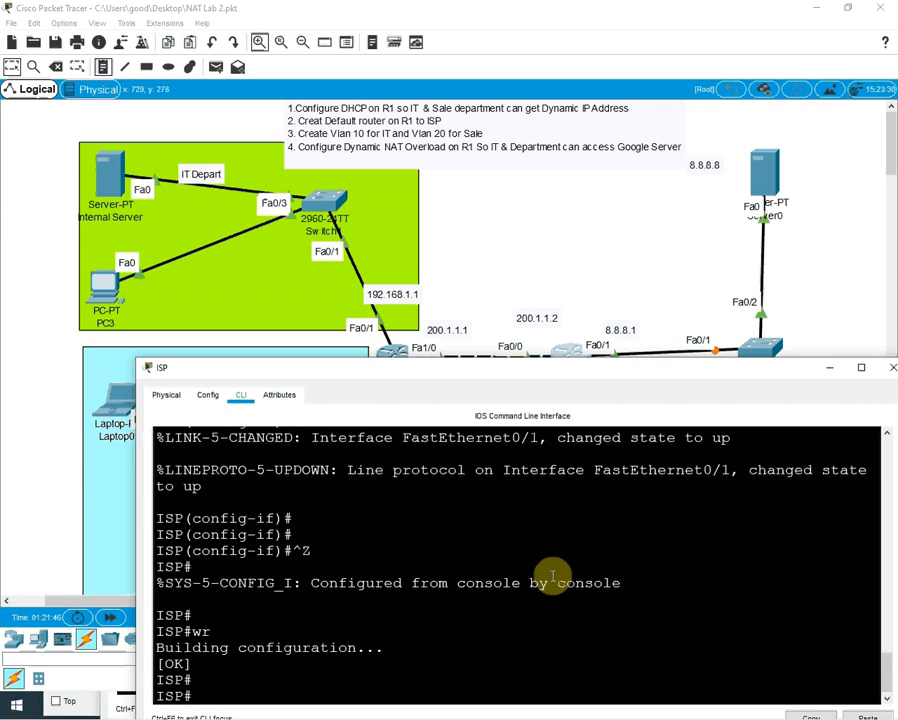
# Step: Check the ISP router's interface addresses and status with sh ip int br, and minimize its window
pyautogui.write('sh ip int')
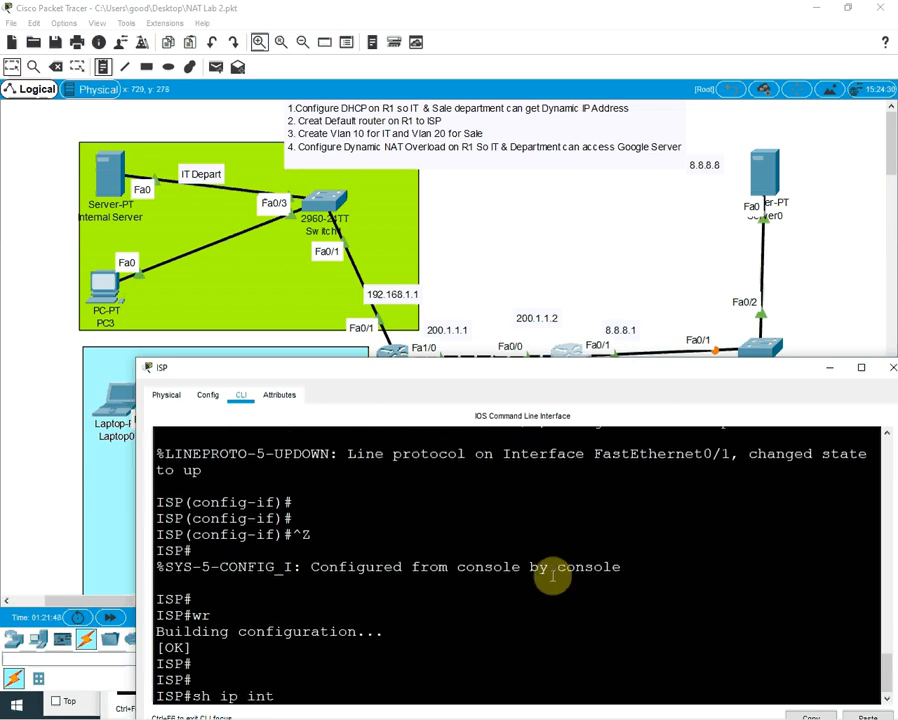
pyautogui.write(' br')
pyautogui.press('Return')
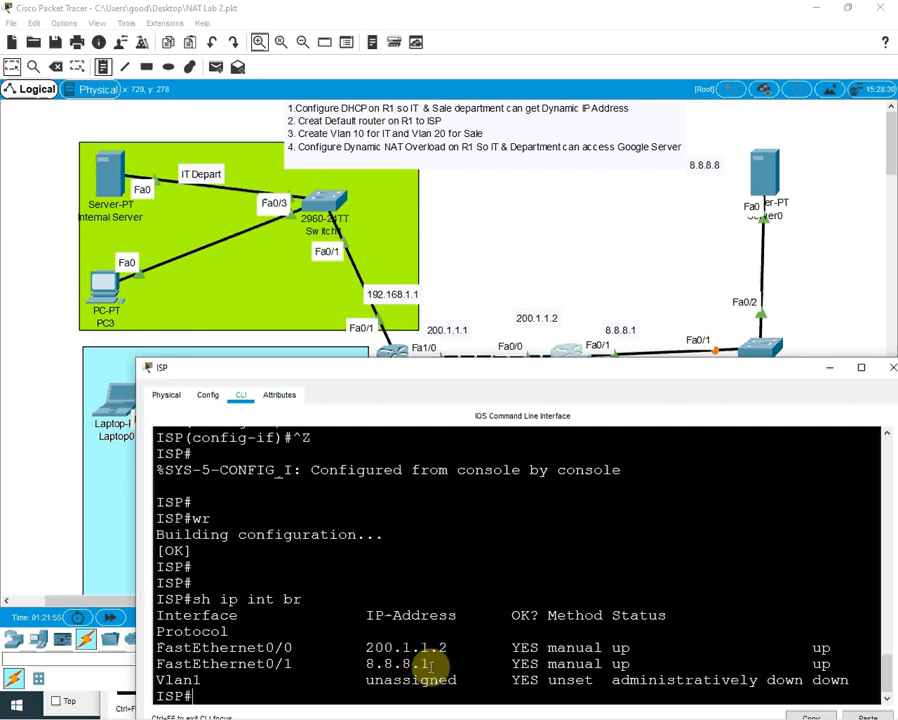
pyautogui.click(504, 373)
pyautogui.moveTo(504, 373); pyautogui.dragTo(392, 374)
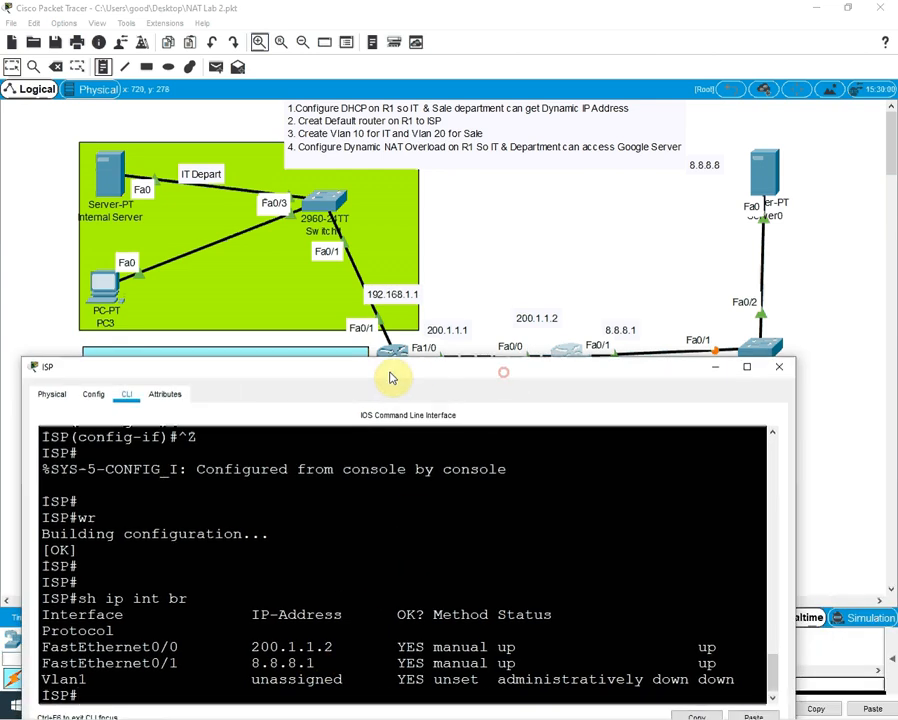
pyautogui.click(704, 372)
# Step: Give Server0 the static IP address 8.8.8.8 with mask 255.0.0.0 and default gateway 8.8.8.1
pyautogui.click(764, 170)
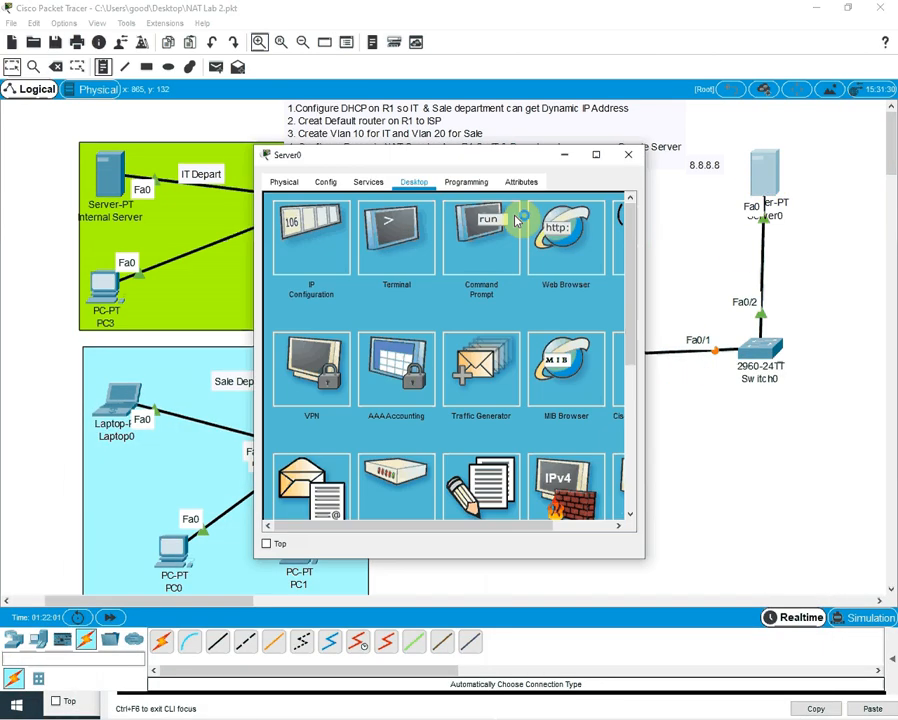
pyautogui.click(338, 265)
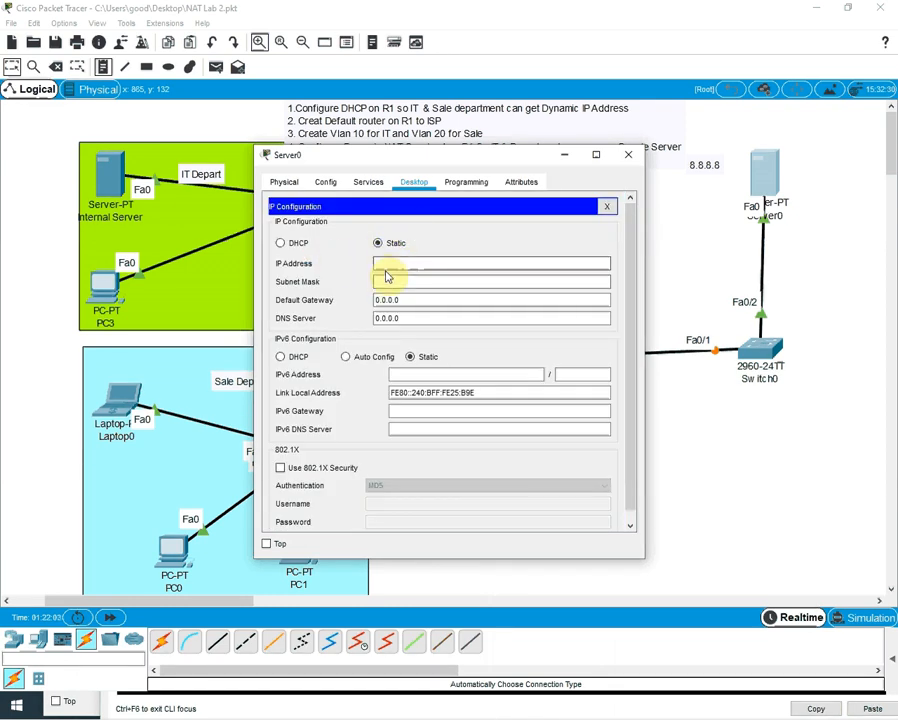
pyautogui.click(390, 263)
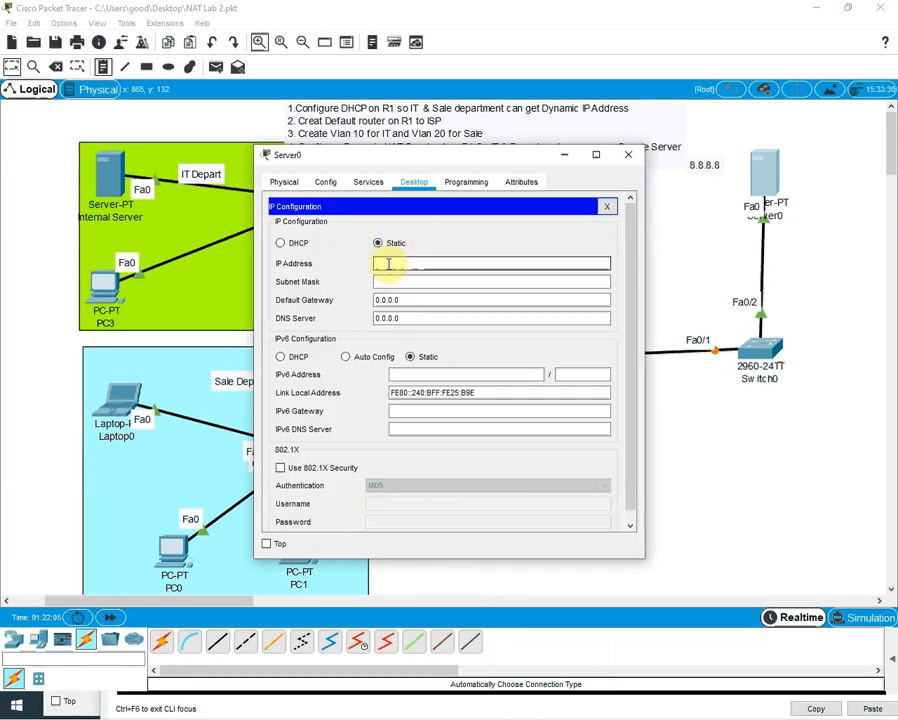
pyautogui.write('8.8.8.8')
pyautogui.press('Tab')
pyautogui.press('Tab')
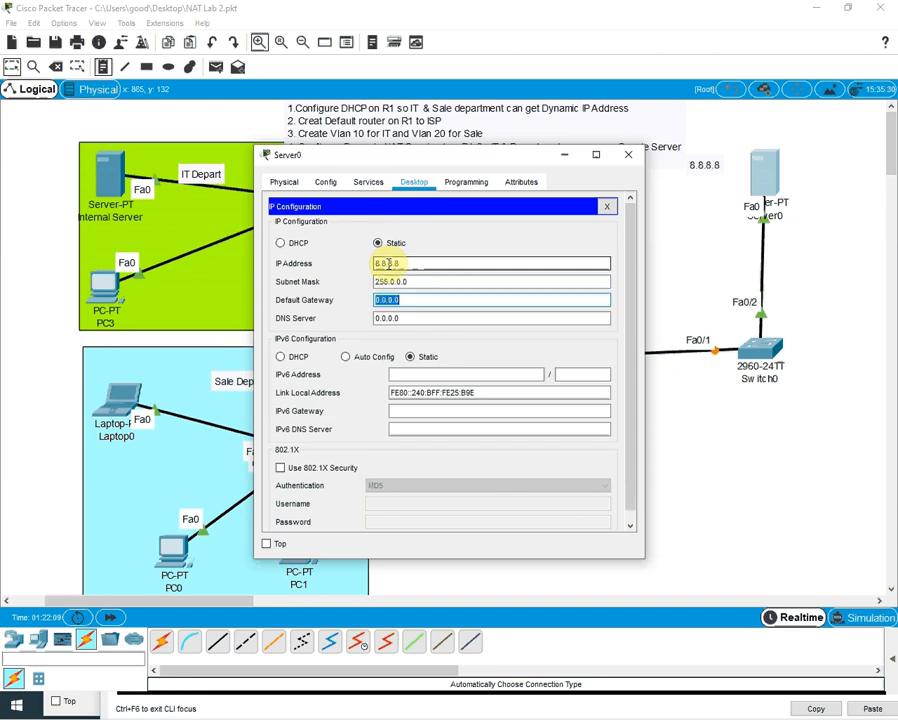
pyautogui.write('8.8.8.1')
pyautogui.click(628, 153)
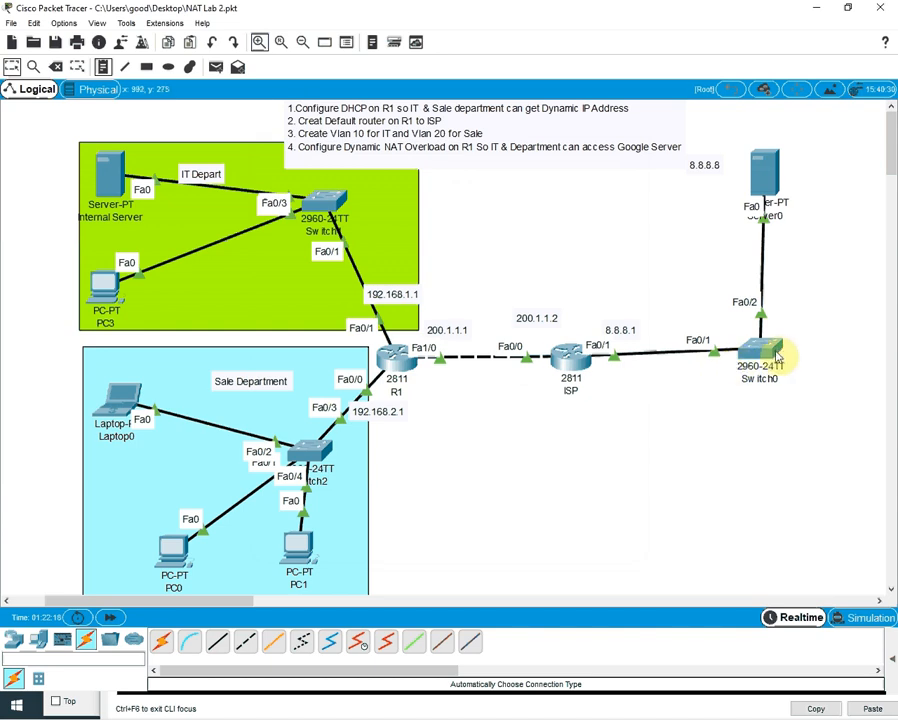
# Step: Check the IP configuration of Internal Server in the IT department and close its window
pyautogui.moveTo(757, 355)
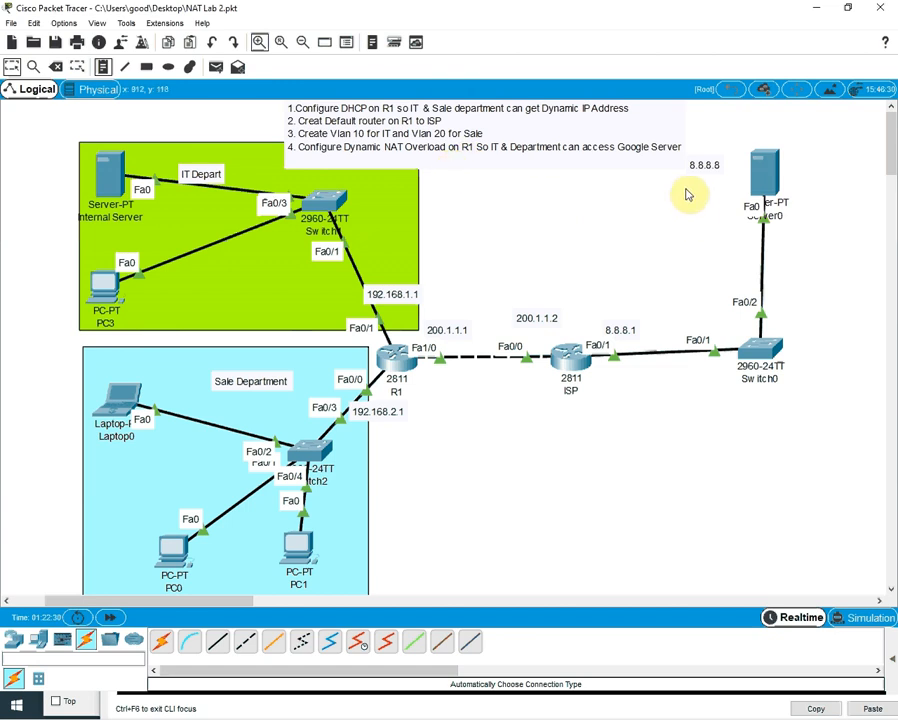
pyautogui.click(108, 168)
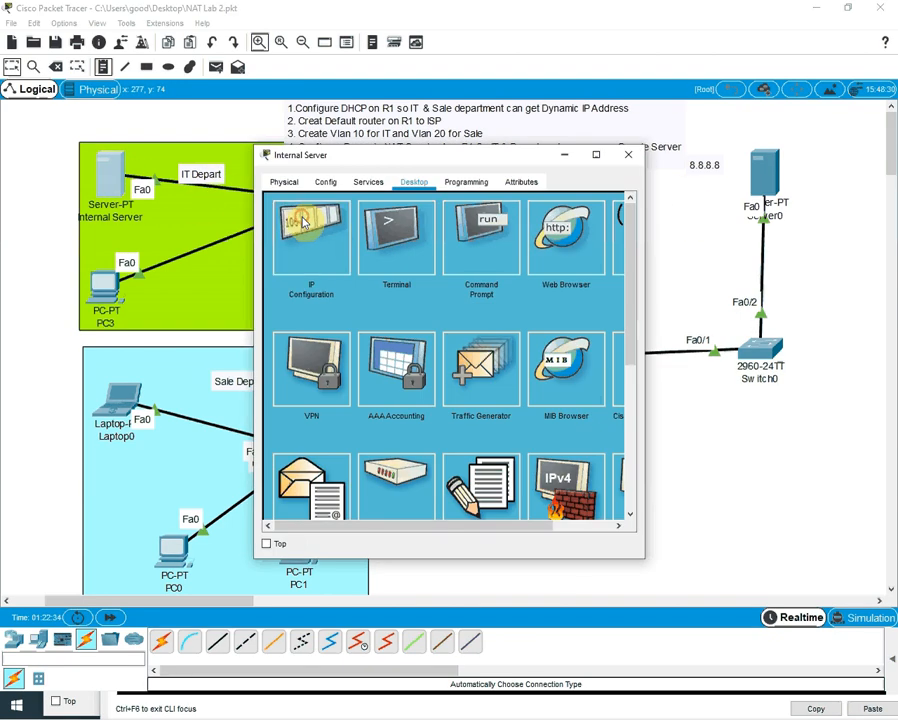
pyautogui.click(294, 222)
pyautogui.click(630, 157)
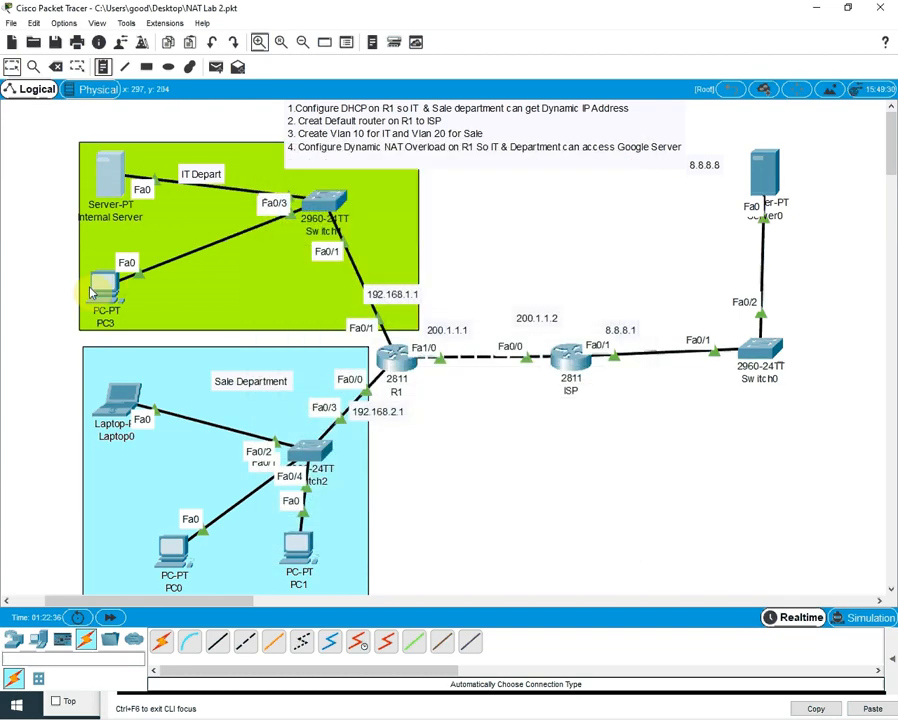
# Step: Switch PC3 in the IT department to DHCP addressing and close its window
pyautogui.click(104, 285)
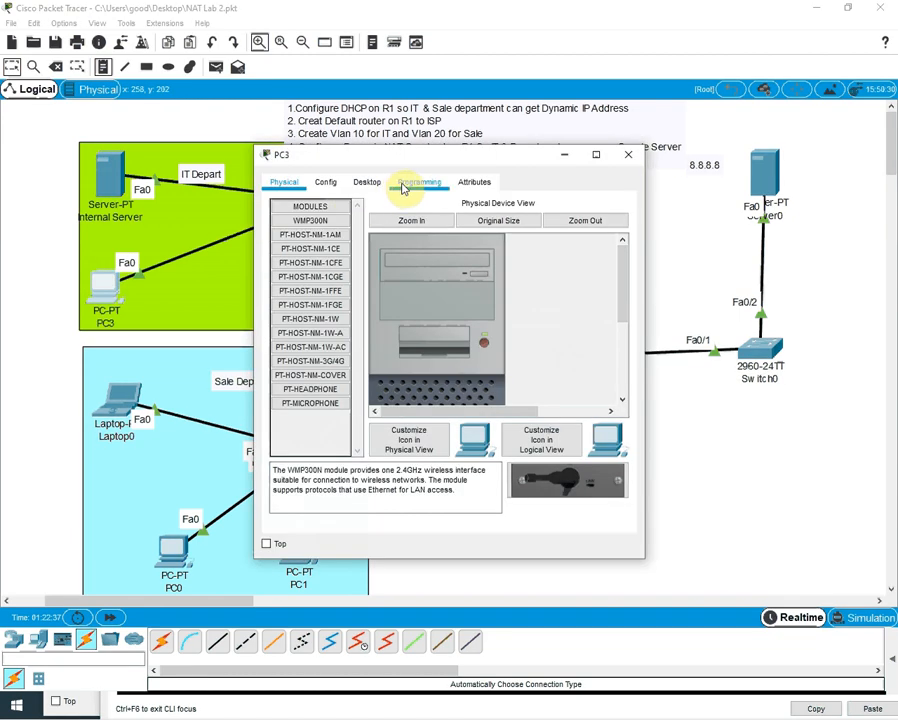
pyautogui.click(366, 182)
pyautogui.click(296, 240)
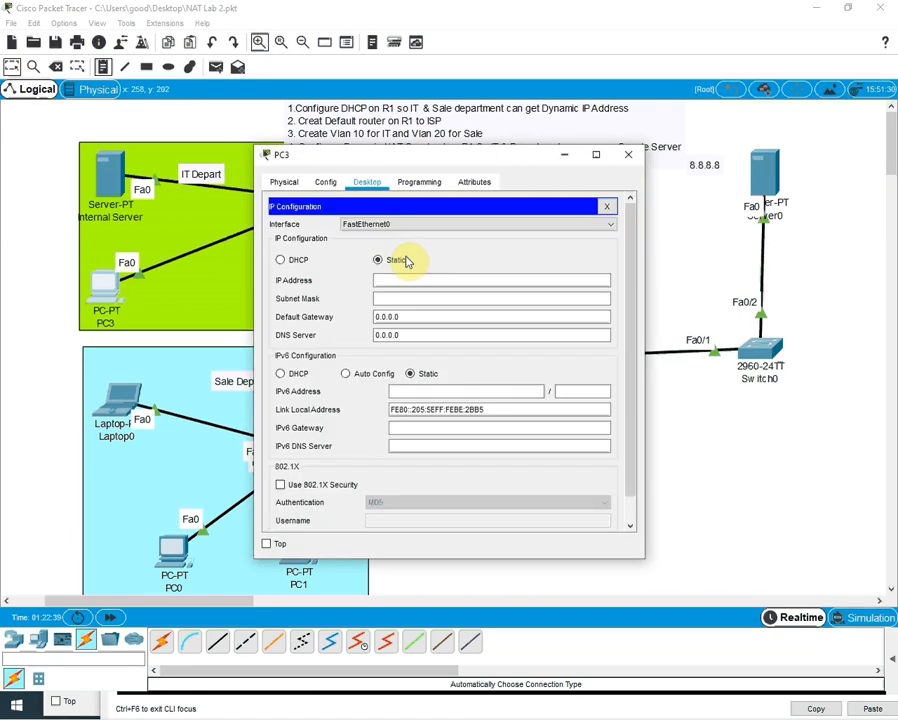
pyautogui.click(281, 260)
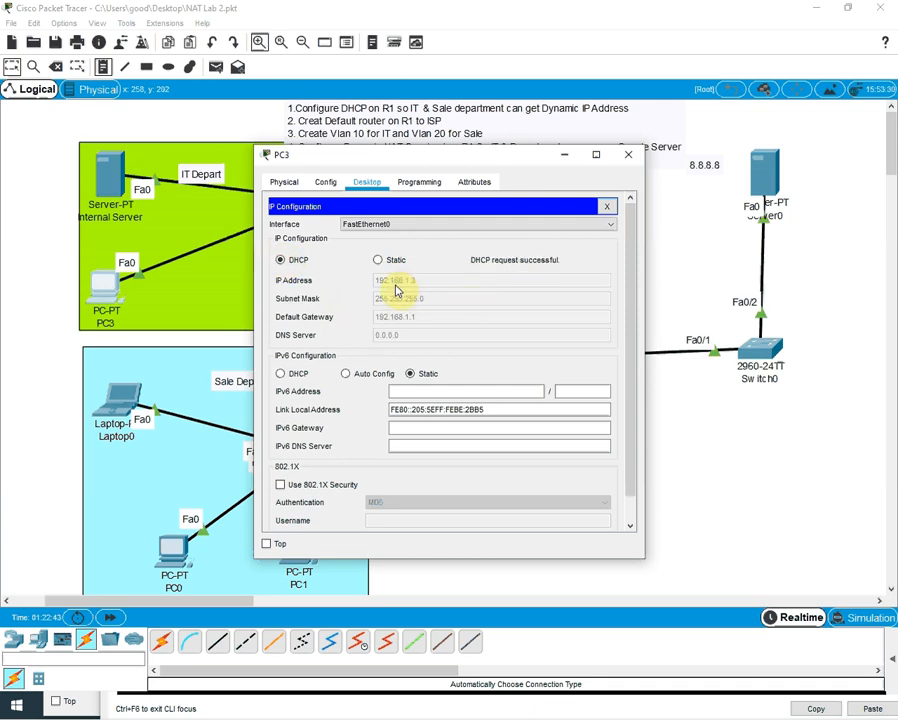
pyautogui.click(628, 154)
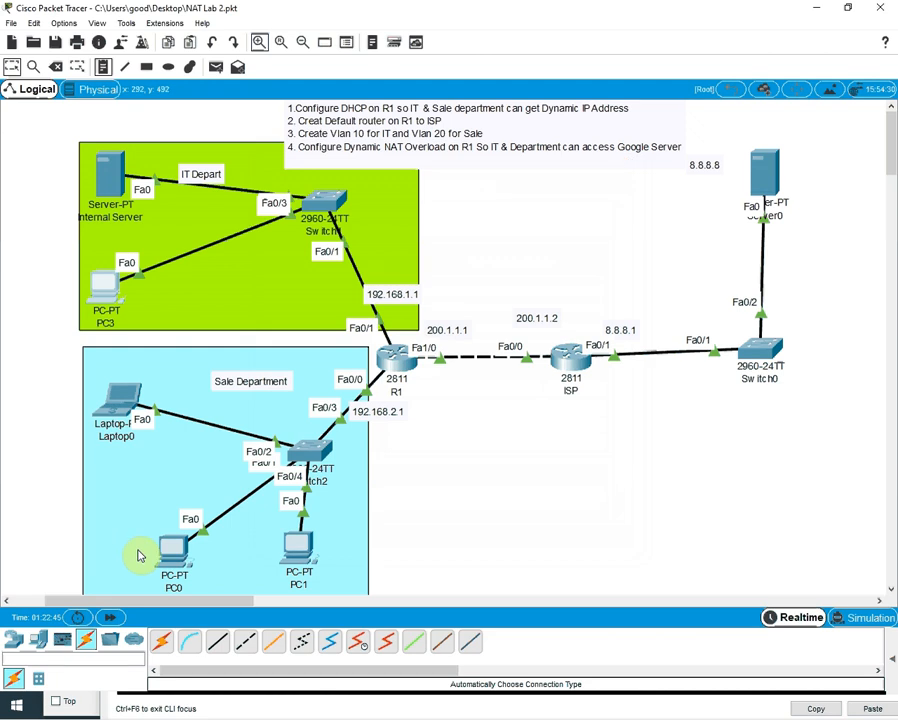
# Step: Switch PC0 in the Sale department to DHCP addressing and close its window
pyautogui.click(171, 553)
pyautogui.click(322, 260)
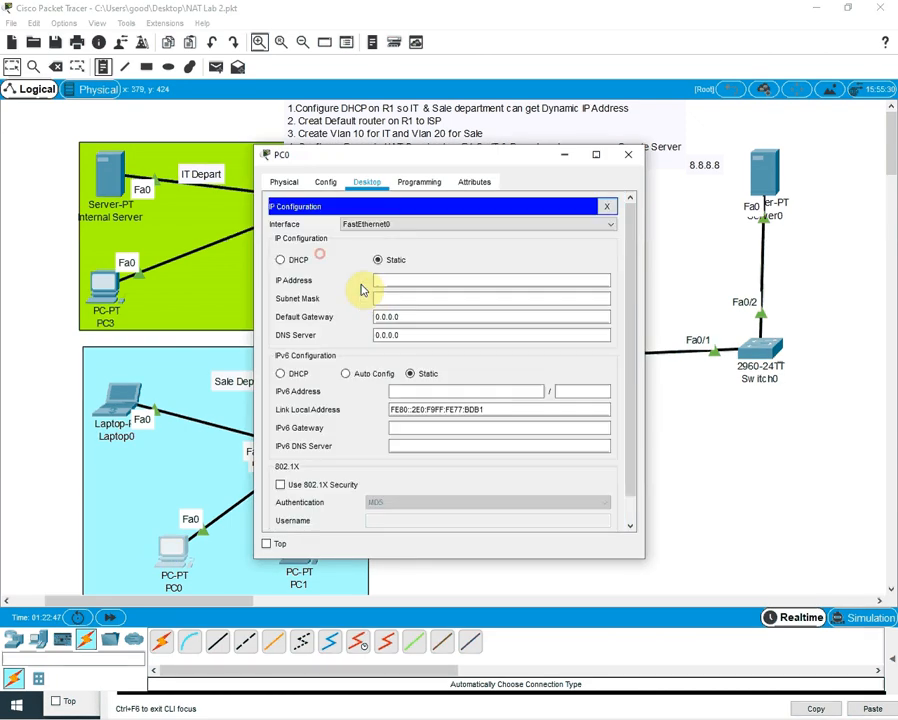
pyautogui.click(281, 260)
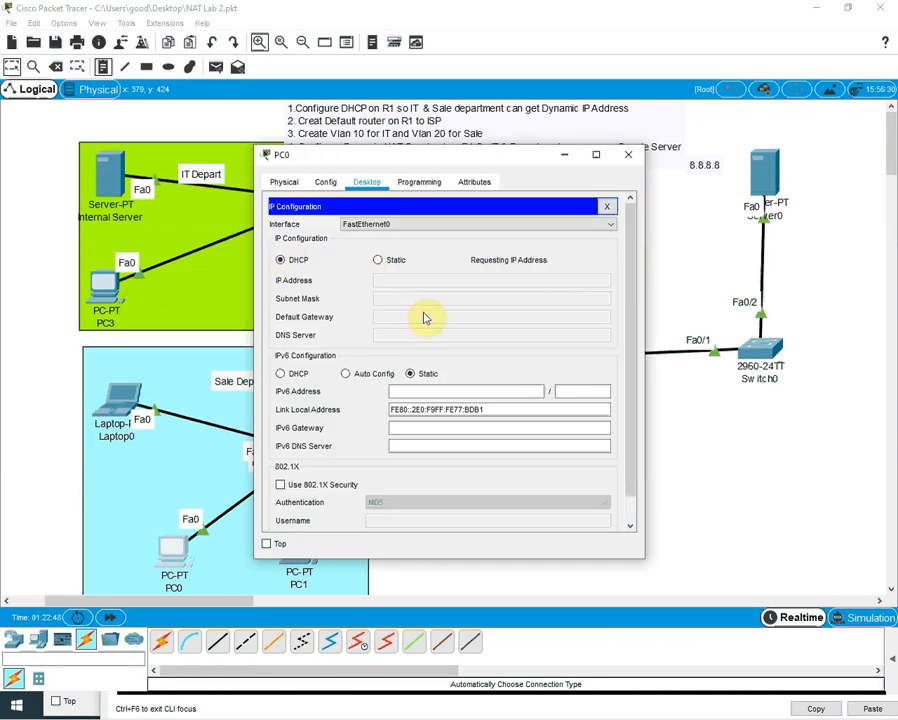
pyautogui.click(628, 155)
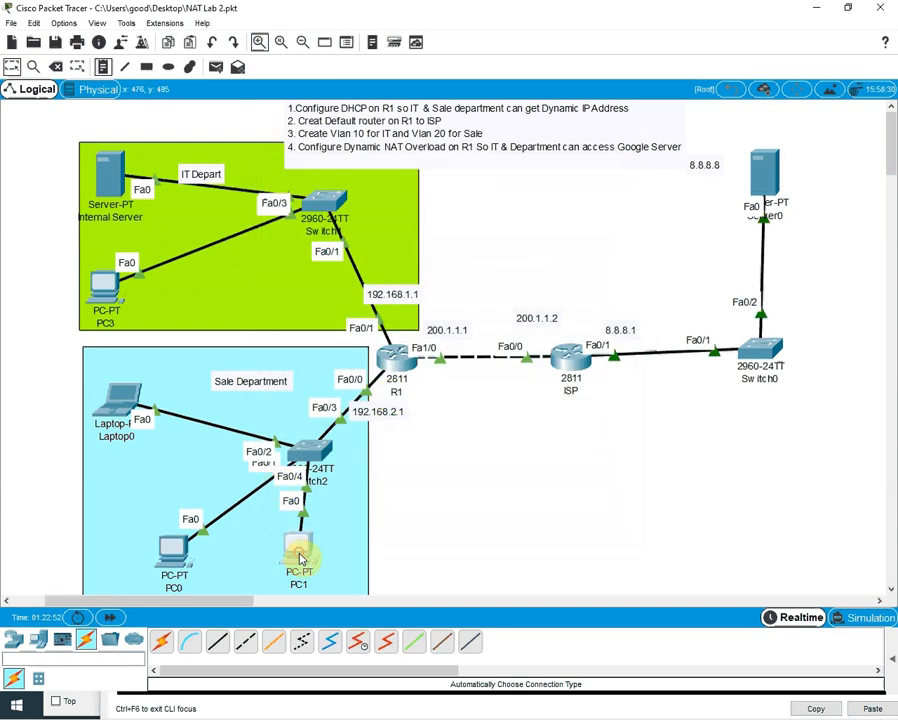
# Step: Switch PC1 in the Sale department to DHCP addressing and close its window
pyautogui.click(298, 546)
pyautogui.click(366, 182)
pyautogui.click(304, 254)
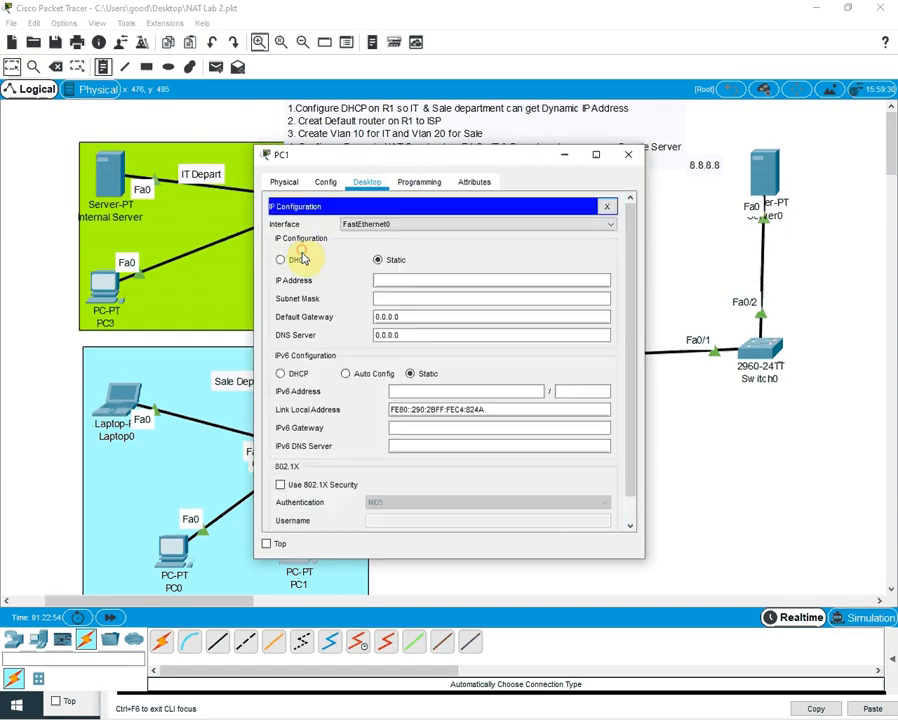
pyautogui.click(286, 262)
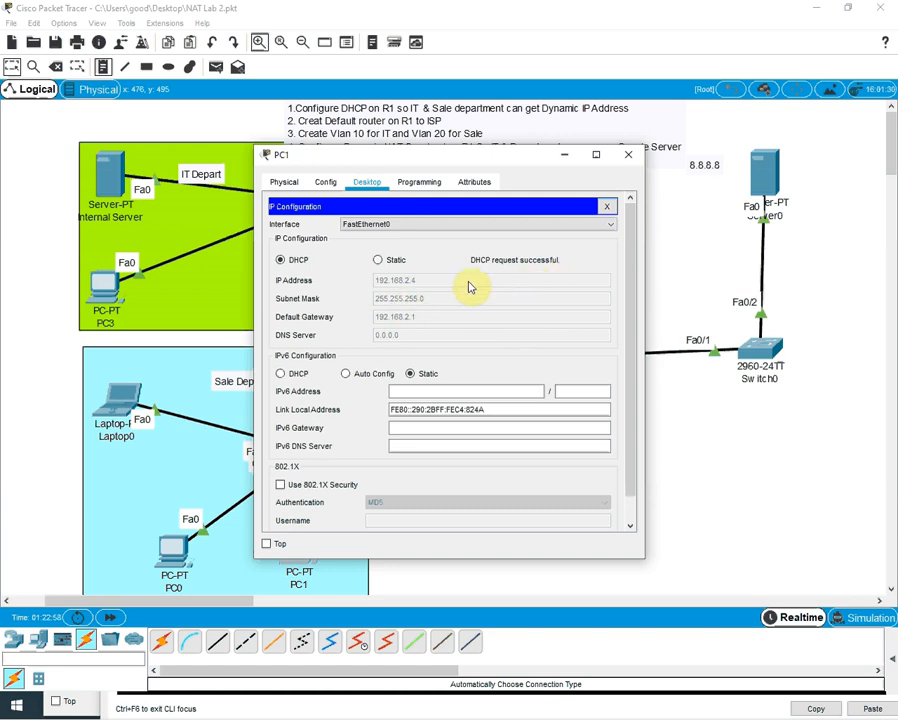
pyautogui.click(628, 154)
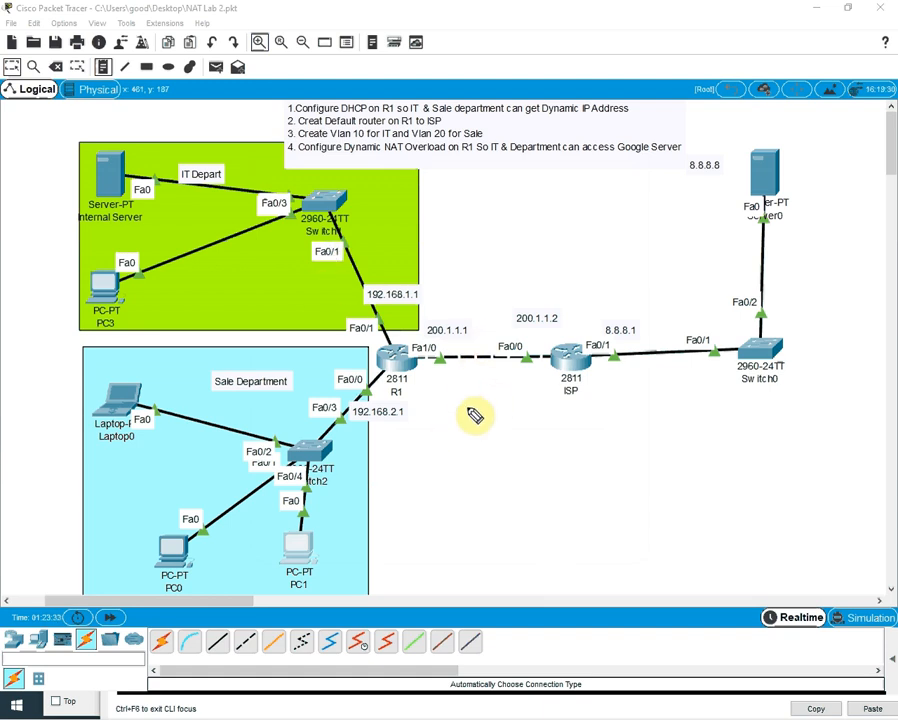
pyautogui.moveTo(470, 398)
pyautogui.mouseDown()
pyautogui.moveTo(516, 404)
pyautogui.moveTo(509, 381)
pyautogui.mouseUp()
pyautogui.moveTo(430, 295)
pyautogui.mouseDown()
pyautogui.moveTo(501, 441)
pyautogui.moveTo(369, 441)
pyautogui.mouseUp()
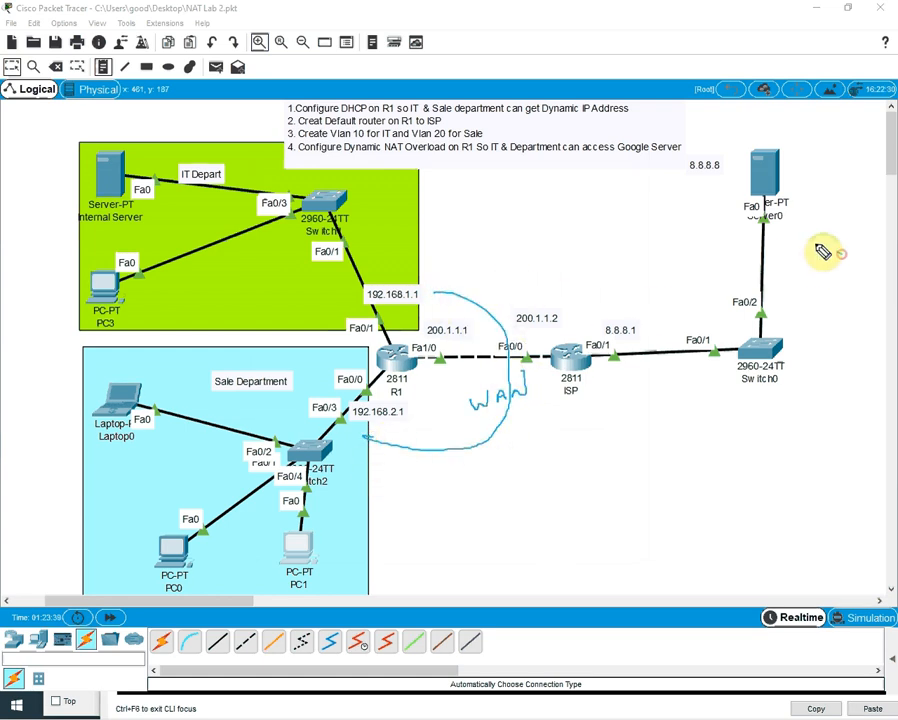
pyautogui.moveTo(839, 253)
pyautogui.mouseDown()
pyautogui.moveTo(780, 129)
pyautogui.moveTo(477, 297)
pyautogui.moveTo(794, 469)
pyautogui.moveTo(868, 220)
pyautogui.moveTo(820, 175)
pyautogui.moveTo(817, 130)
pyautogui.mouseUp()
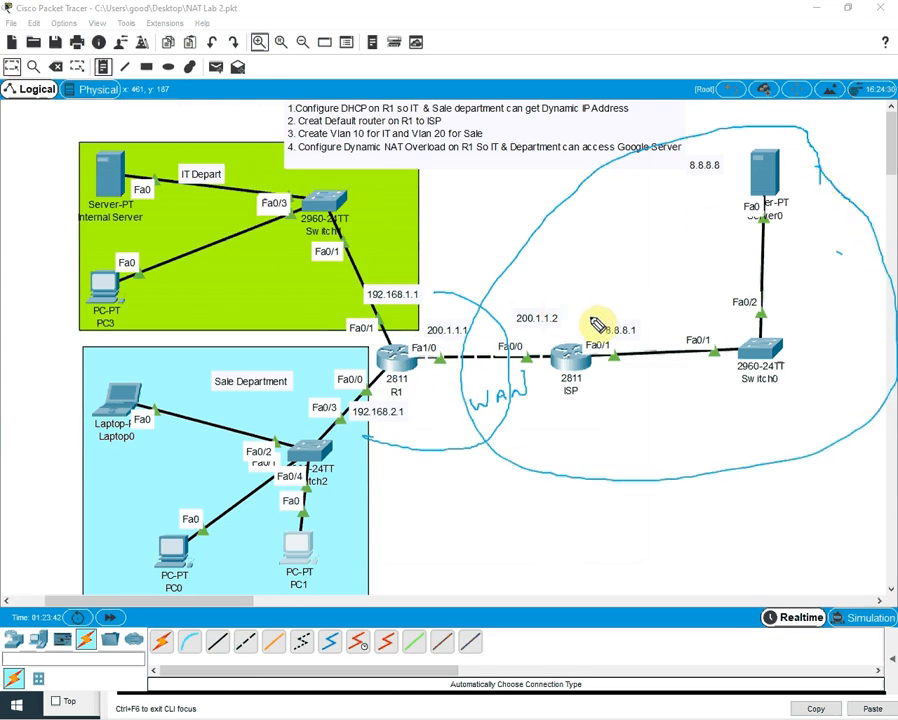
pyautogui.moveTo(378, 230)
pyautogui.mouseDown()
pyautogui.moveTo(396, 240)
pyautogui.moveTo(432, 224)
pyautogui.mouseUp()
pyautogui.moveTo(378, 184)
pyautogui.mouseDown()
pyautogui.moveTo(416, 399)
pyautogui.moveTo(175, 470)
pyautogui.moveTo(165, 185)
pyautogui.moveTo(412, 222)
pyautogui.mouseUp()
pyautogui.hotkey('ctrl', 'shift', '5')
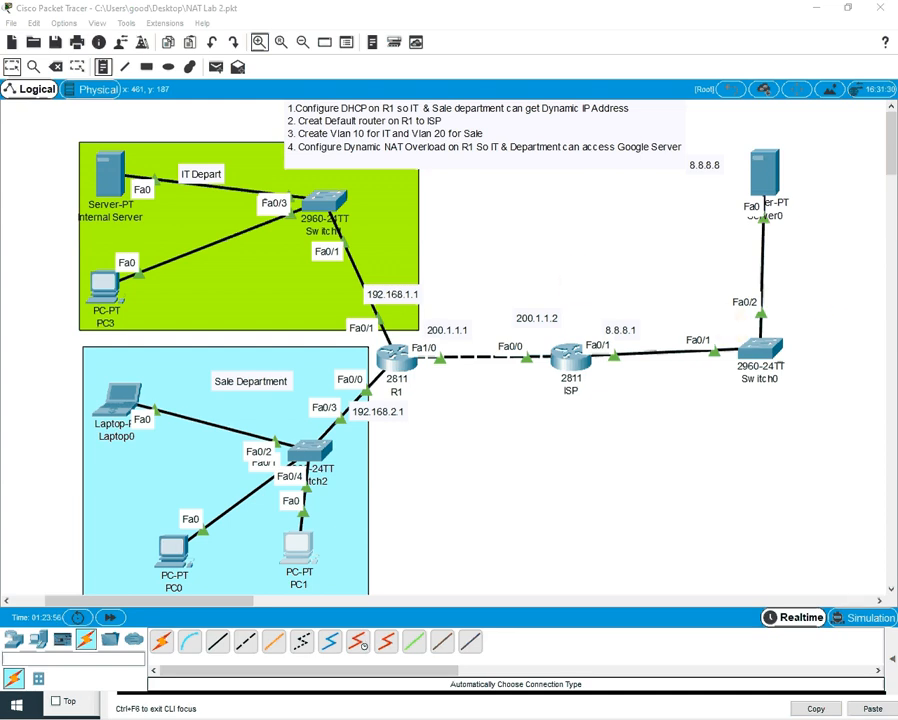
# Step: Open router R1's command line and enter global configuration mode
pyautogui.click(402, 364)
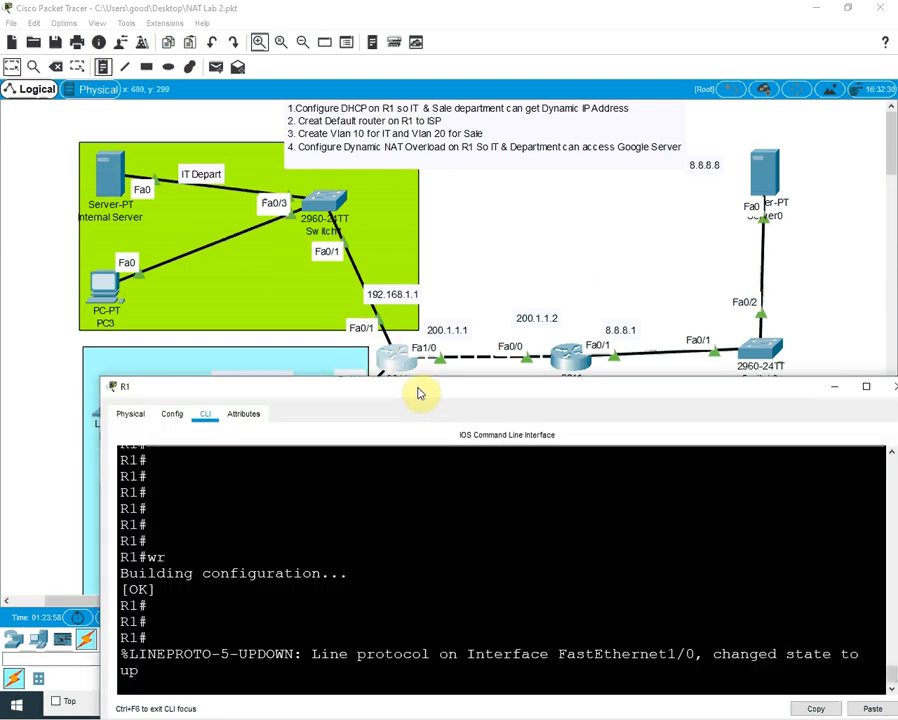
pyautogui.moveTo(414, 382); pyautogui.dragTo(414, 287)
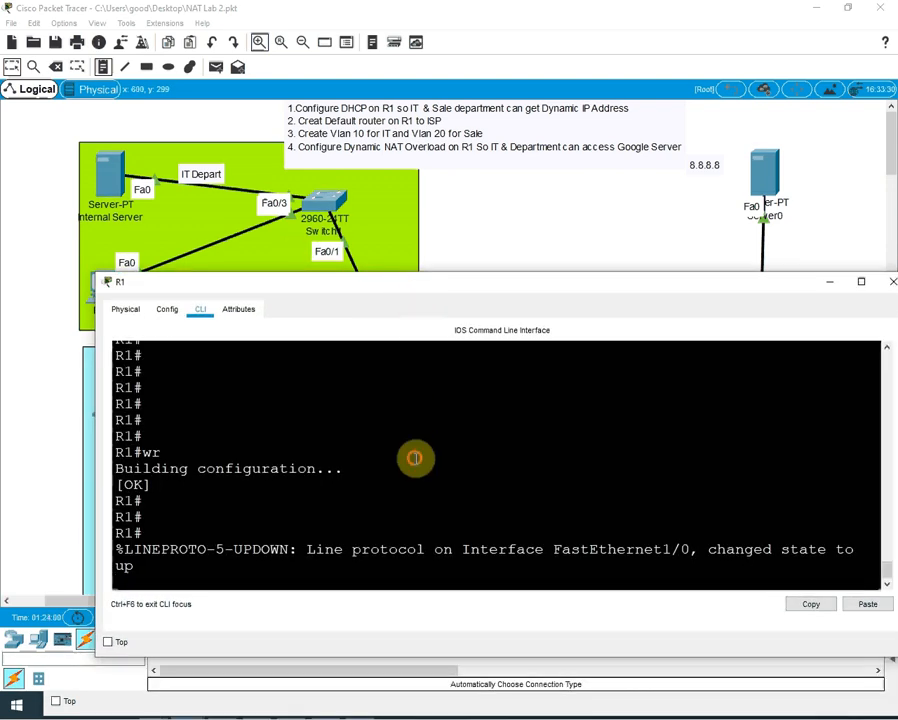
pyautogui.press('Return')
pyautogui.press('Return')
pyautogui.press('Return')
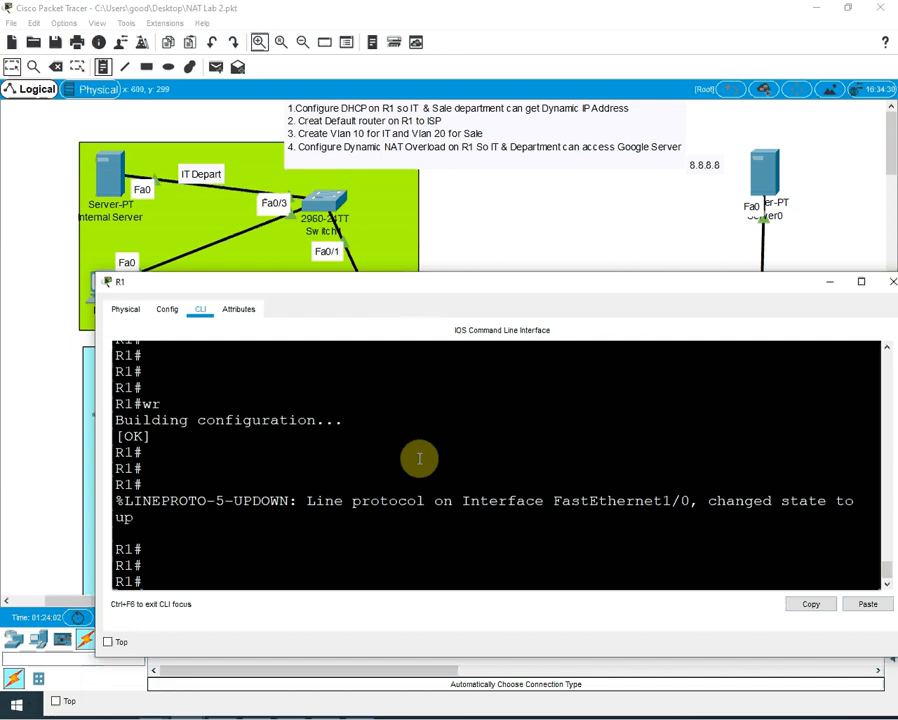
pyautogui.write('config t')
pyautogui.press('Return')
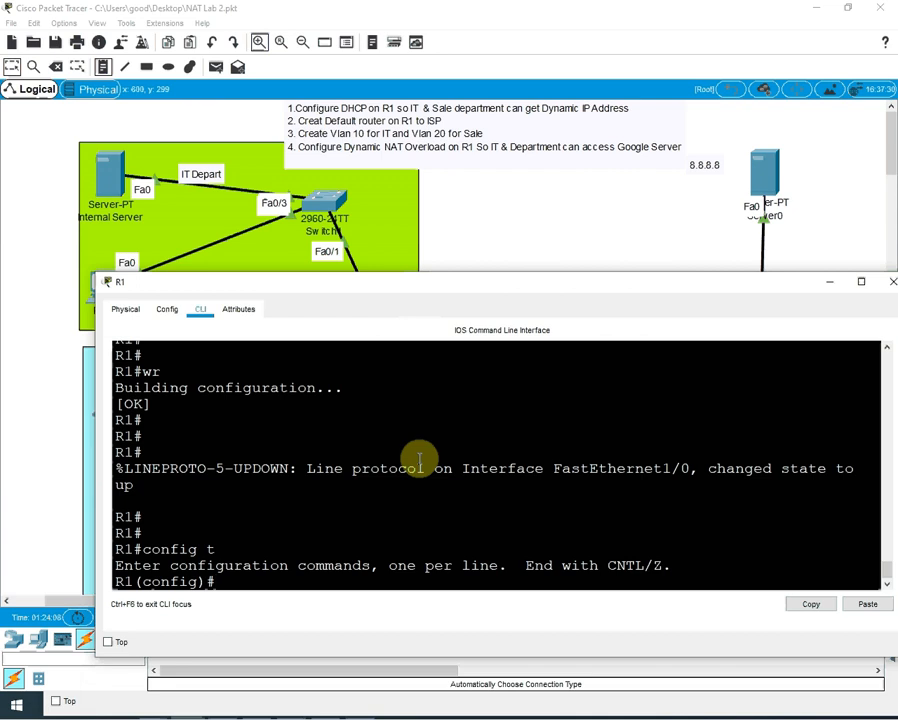
# Step: Add an access-list 1 entry on R1 permitting network 192.168.1.0 with wildcard mask 0.0.0.255
pyautogui.write('ac')
pyautogui.press('Tab')
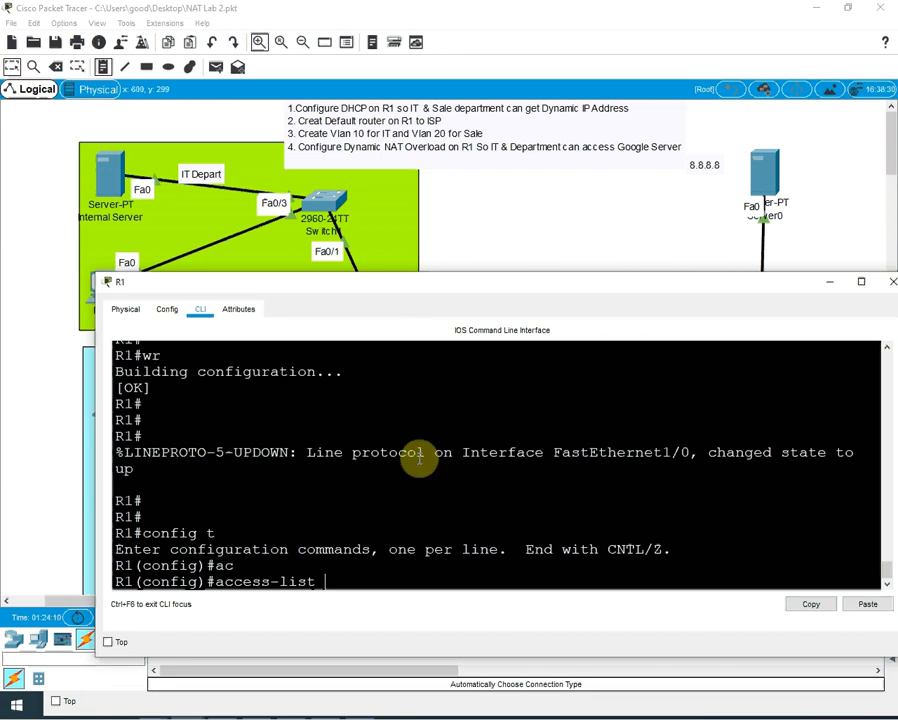
pyautogui.write('1 pe')
pyautogui.press('Tab')
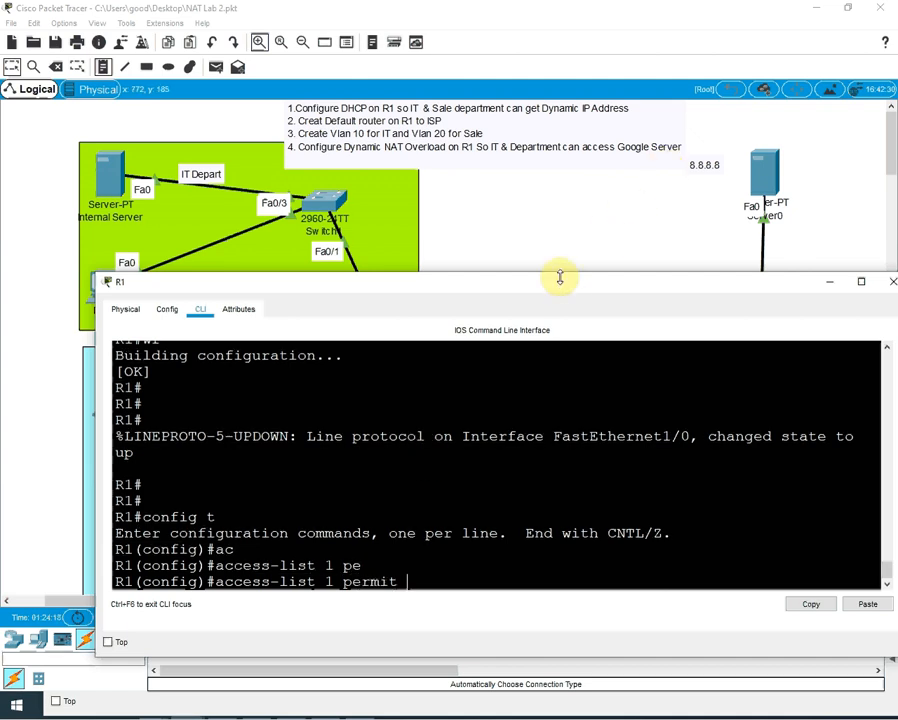
pyautogui.moveTo(558, 279); pyautogui.dragTo(627, 490)
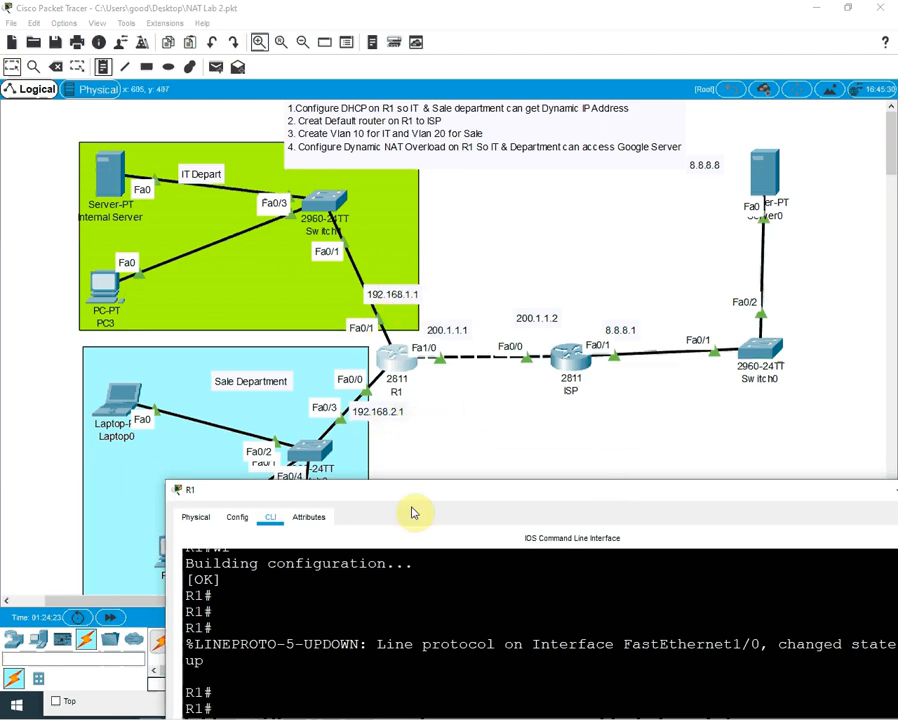
pyautogui.moveTo(411, 491); pyautogui.dragTo(362, 281)
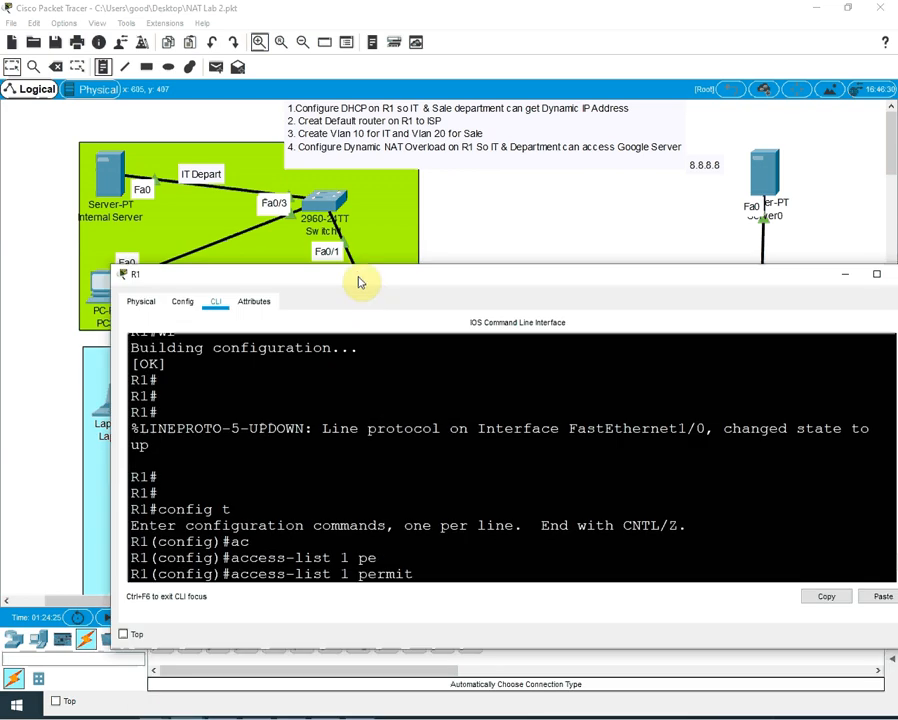
pyautogui.write('19')
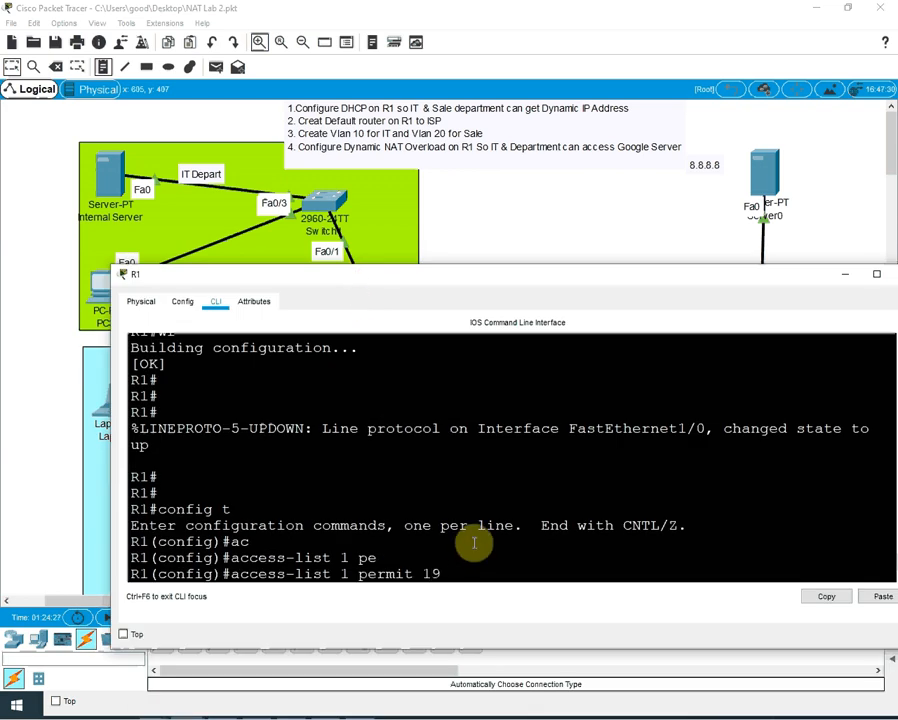
pyautogui.write('2.168.1.0')
pyautogui.write('0.0.0.255')
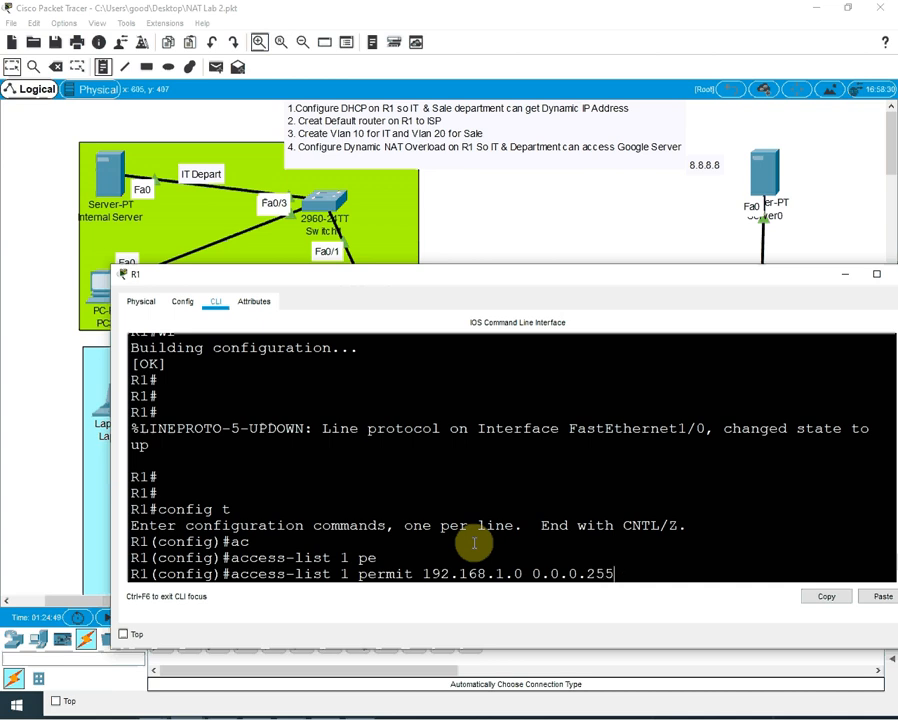
pyautogui.press('Return')
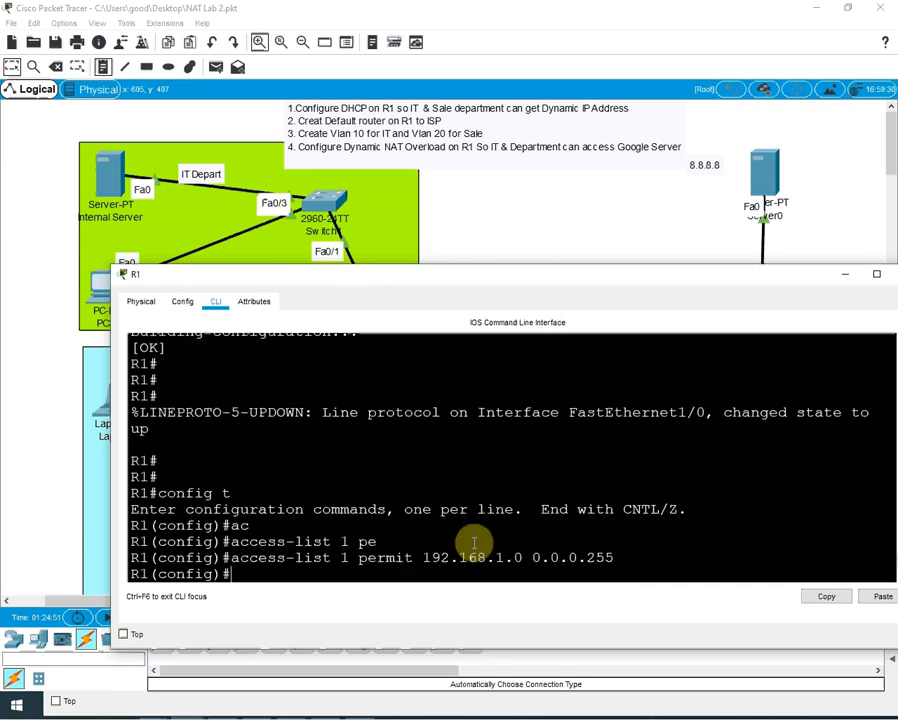
# Step: Add a second access-list 1 entry on R1 permitting network 192.168.2.0 with wildcard mask 0.0.0.255
pyautogui.press('Up')
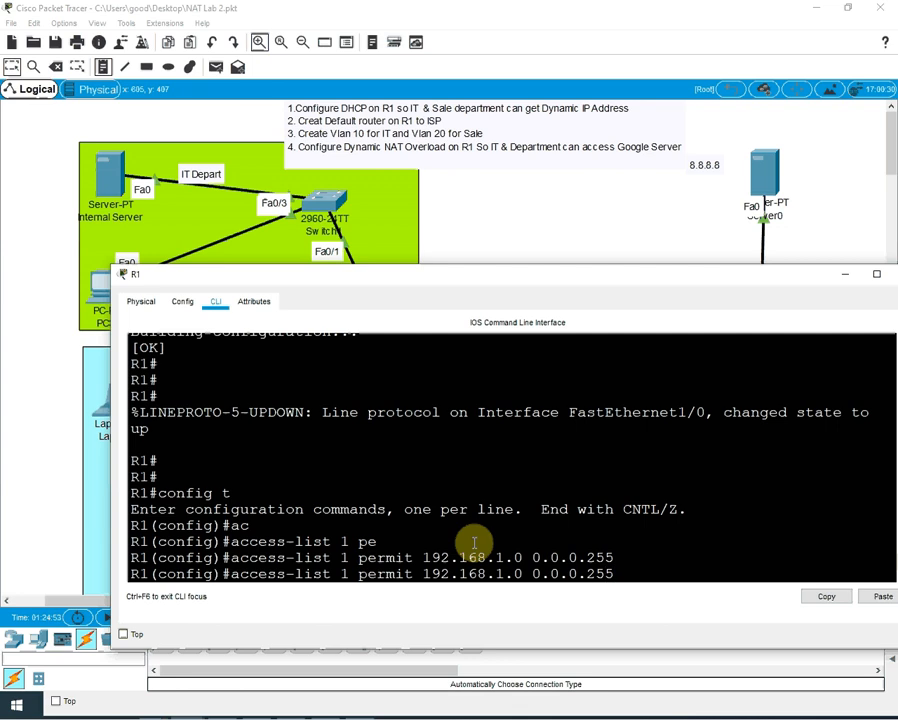
pyautogui.press('Left')
pyautogui.press('Left')
pyautogui.press('Left')
pyautogui.press('Left')
pyautogui.press('Left')
pyautogui.press('Left')
pyautogui.press('Left')
pyautogui.press('Left')
pyautogui.press('Left')
pyautogui.press('Left')
pyautogui.press('Left')
pyautogui.press('Left')
pyautogui.press('BackSpace')
pyautogui.write('2')
pyautogui.press('Return')
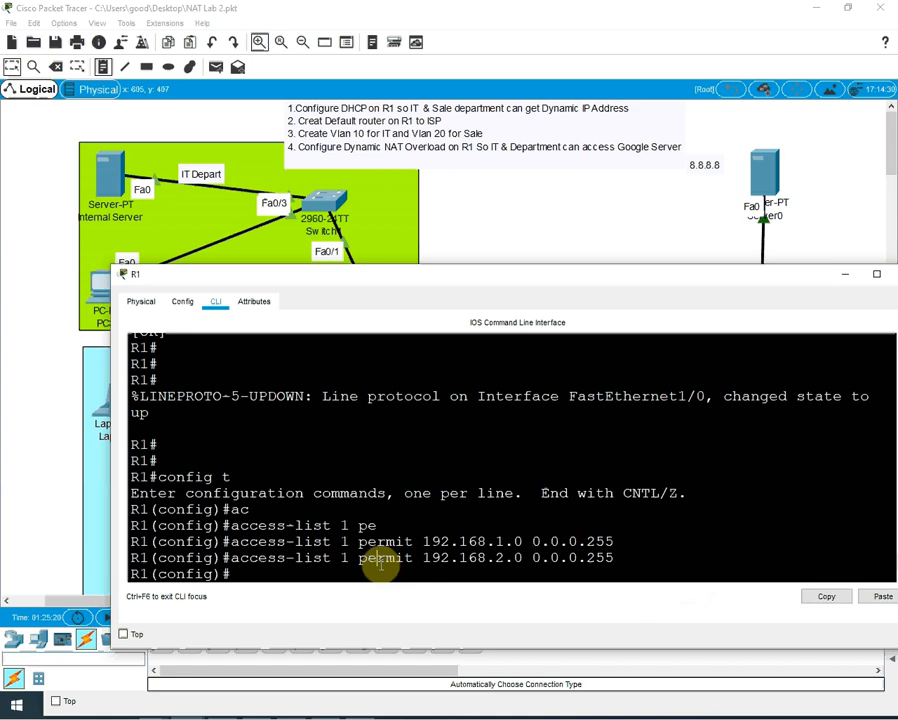
# Step: Configure NAT overload on R1 with inside source list 1 translated through interface f1/0
pyautogui.write('ip ma')
pyautogui.press('Tab')
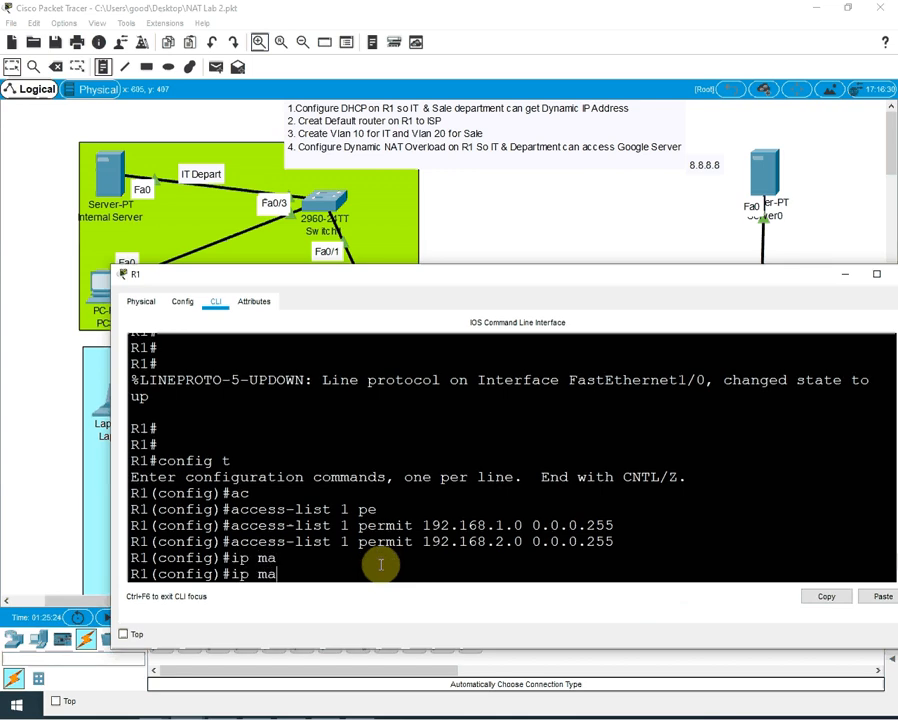
pyautogui.press('BackSpace')
pyautogui.press('BackSpace')
pyautogui.write('nat')
pyautogui.press('Tab')
pyautogui.write('ind')
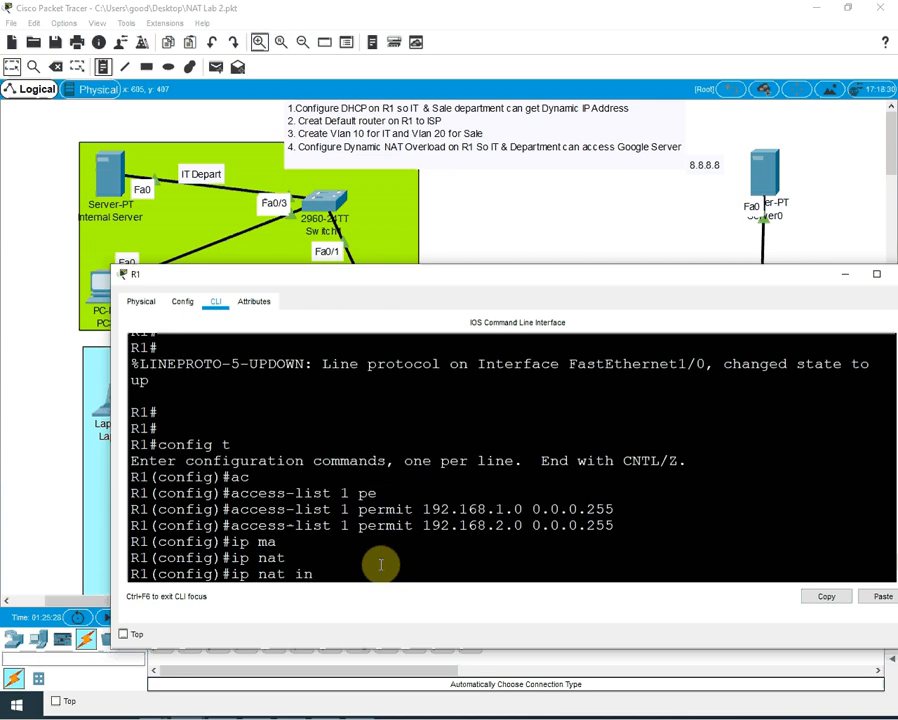
pyautogui.press('Tab')
pyautogui.press('BackSpace')
pyautogui.write('s')
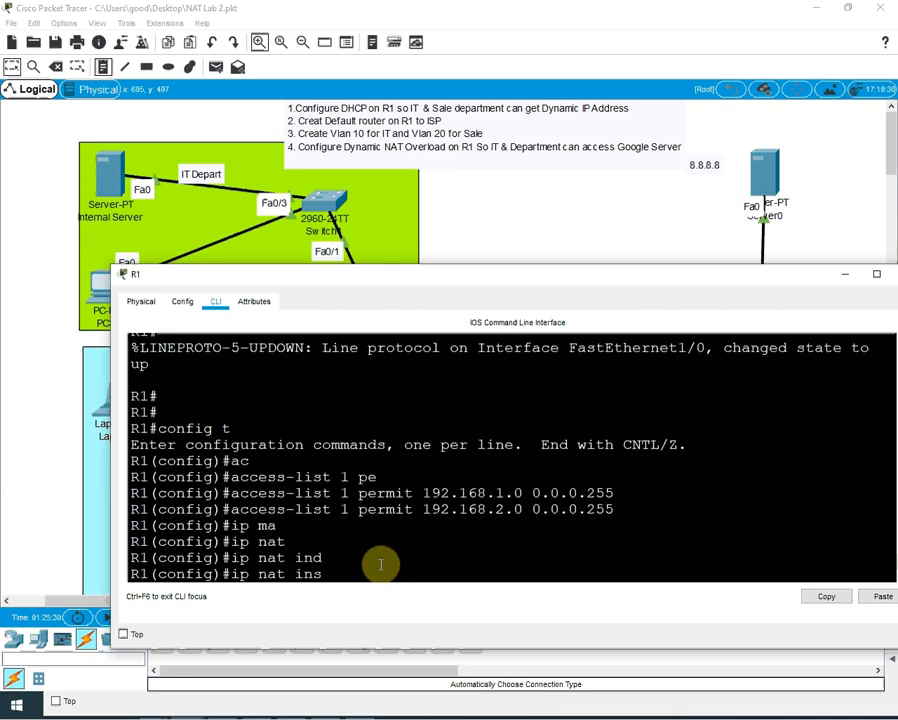
pyautogui.press('Tab')
pyautogui.write('s')
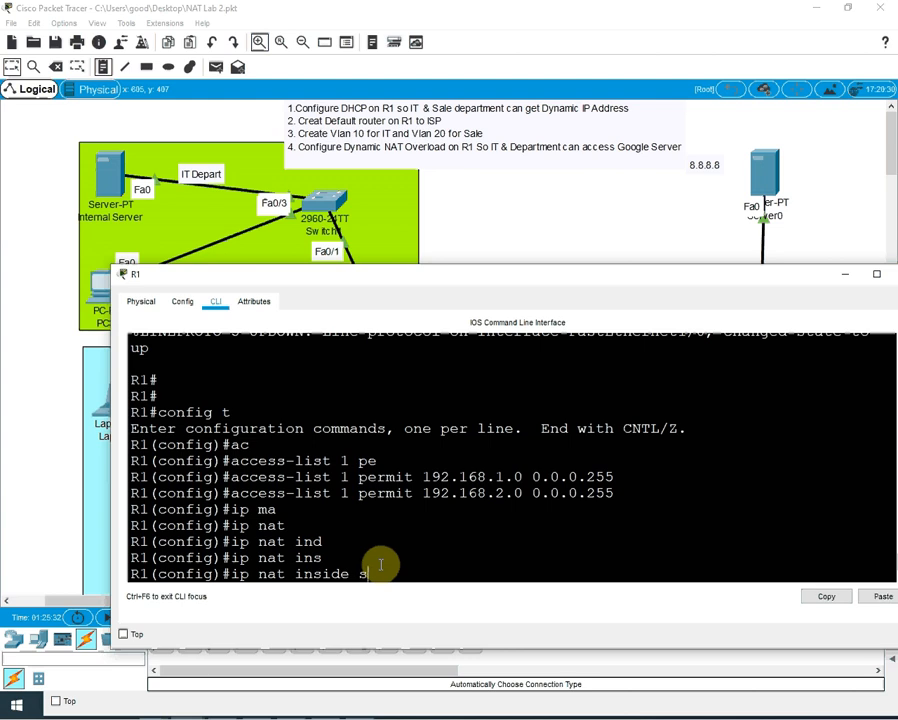
pyautogui.write('o')
pyautogui.press('Tab')
pyautogui.write('list')
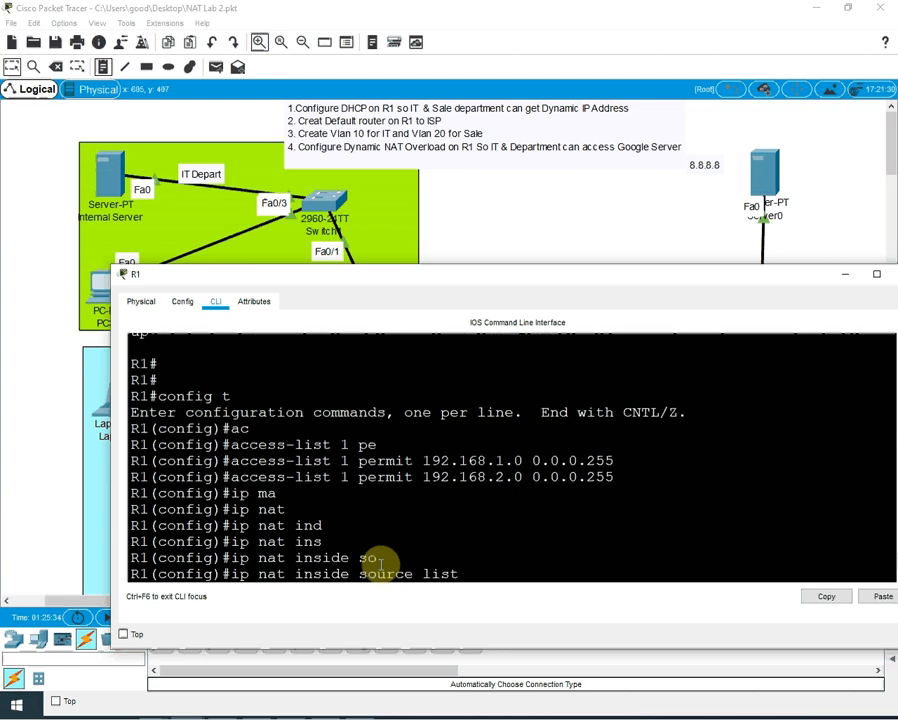
pyautogui.press('Tab')
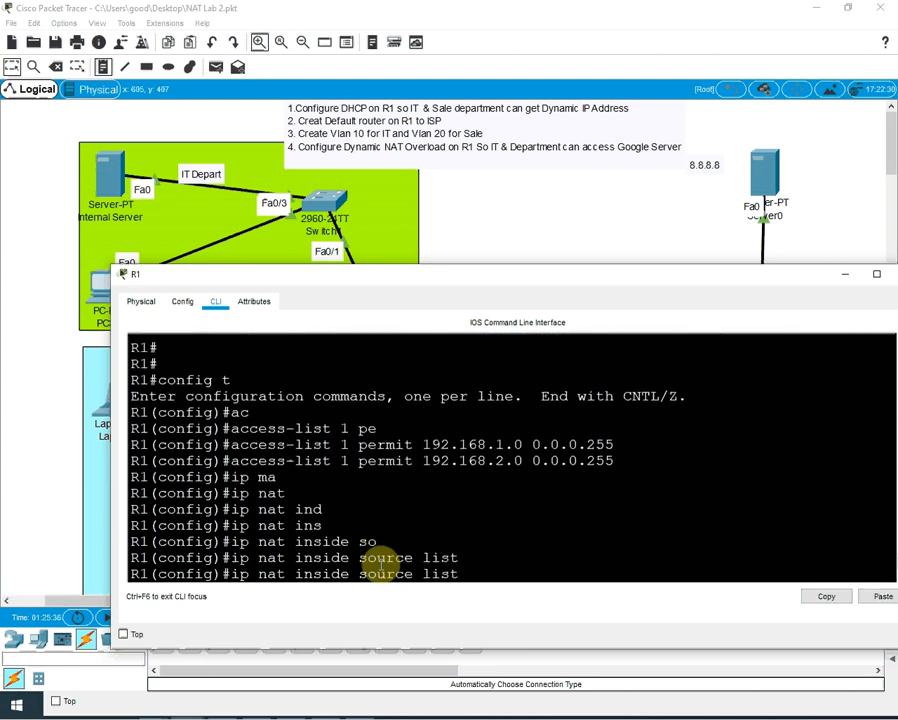
pyautogui.write('1')
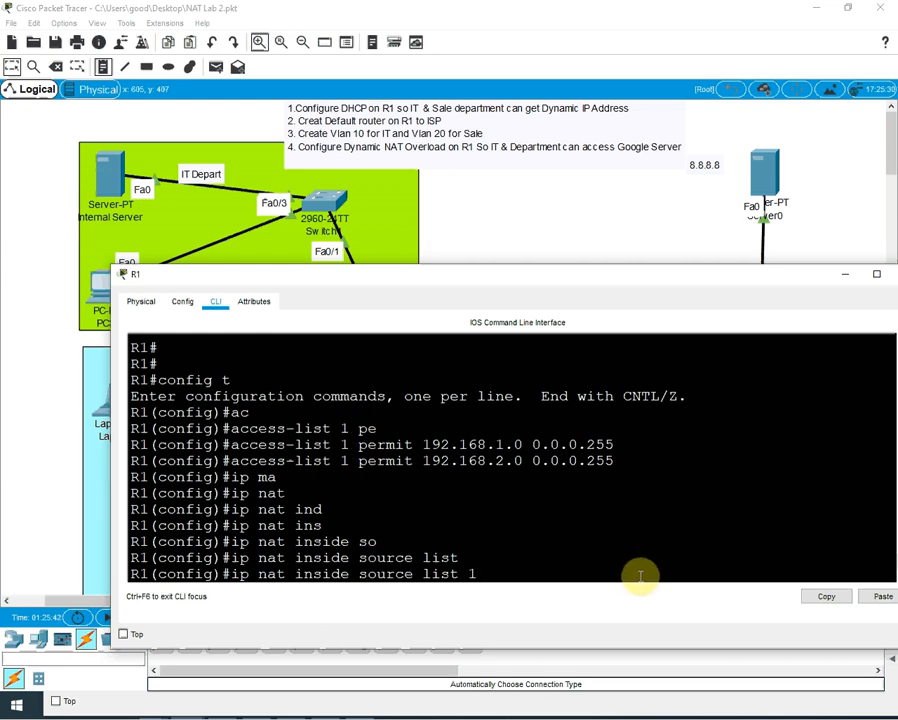
pyautogui.write('inq')
pyautogui.press('BackSpace')
pyautogui.press('Tab')
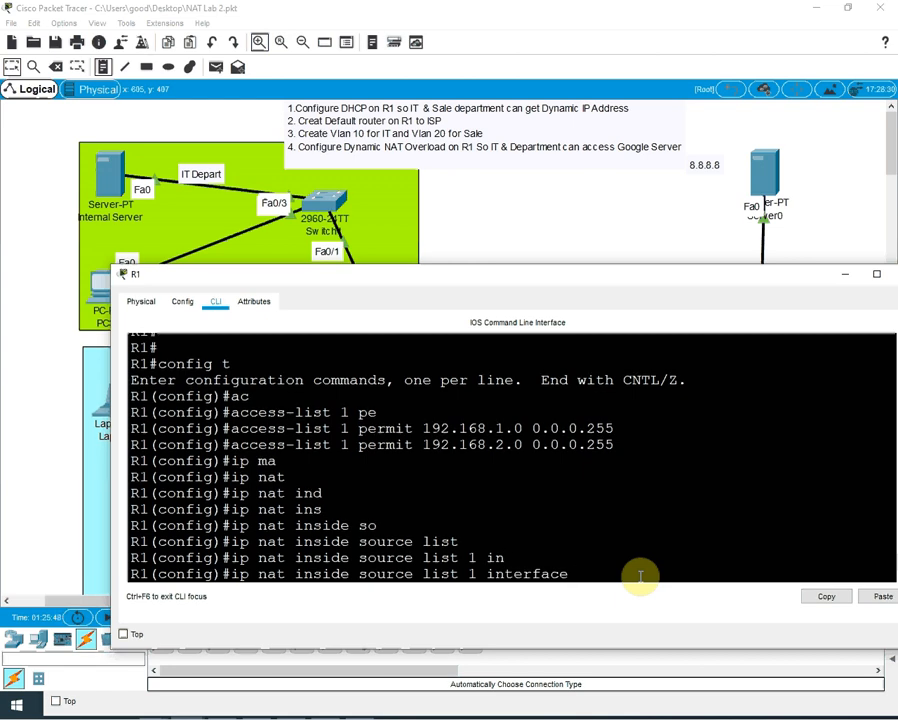
pyautogui.moveTo(564, 279); pyautogui.dragTo(562, 431)
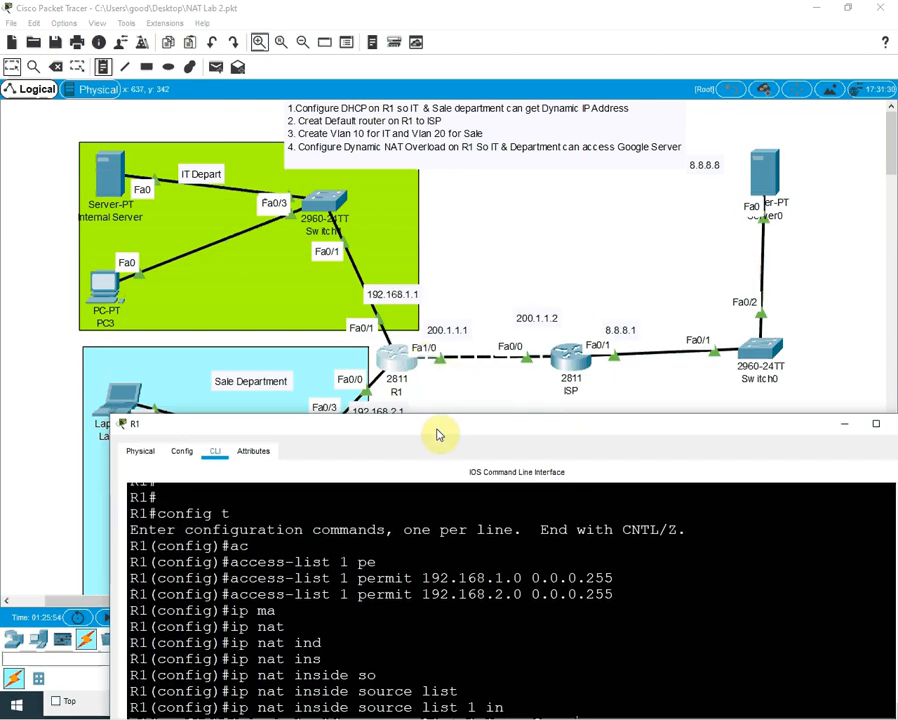
pyautogui.moveTo(437, 434); pyautogui.dragTo(435, 353)
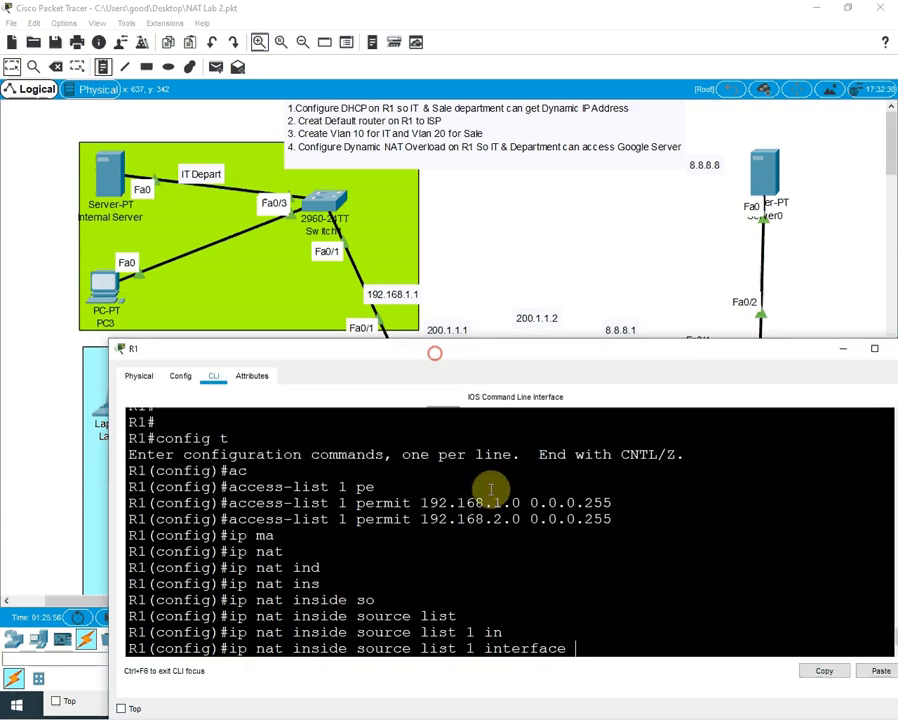
pyautogui.write('f')
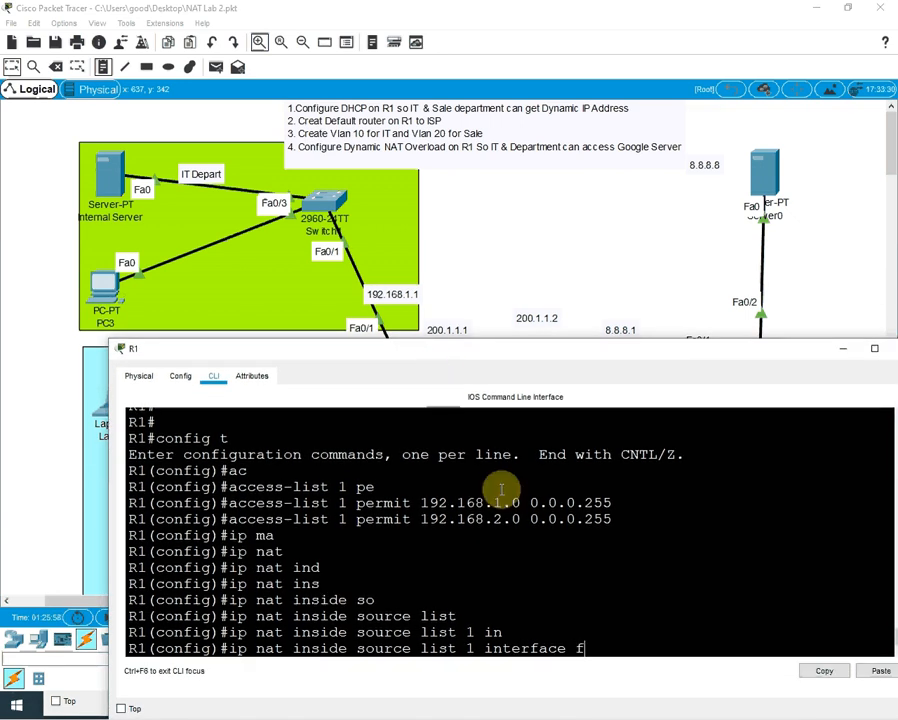
pyautogui.write('1/0')
pyautogui.write('ov')
pyautogui.press('Tab')
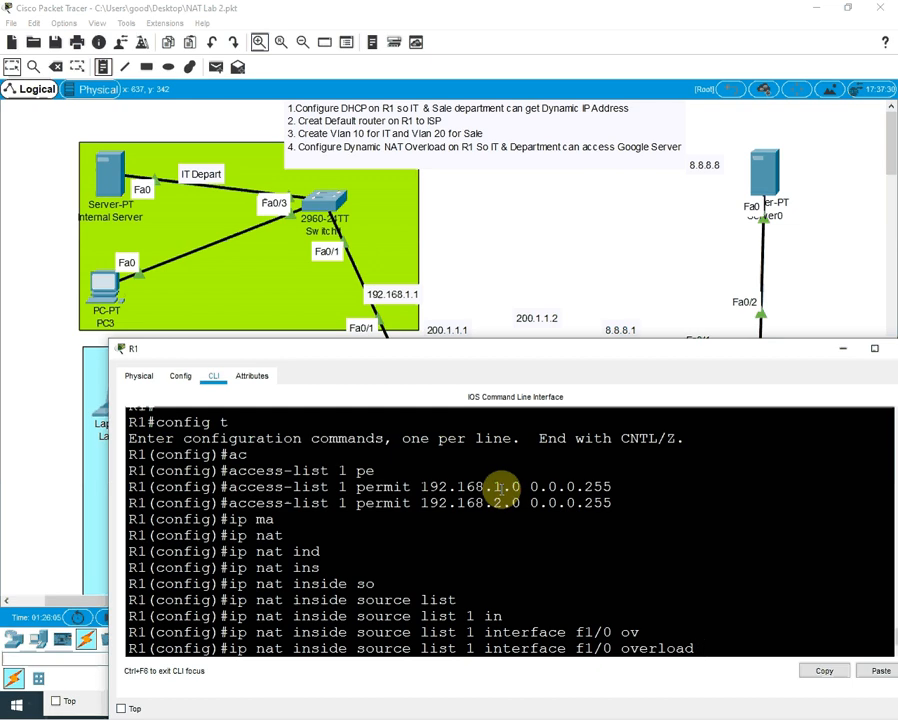
pyautogui.press('Return')
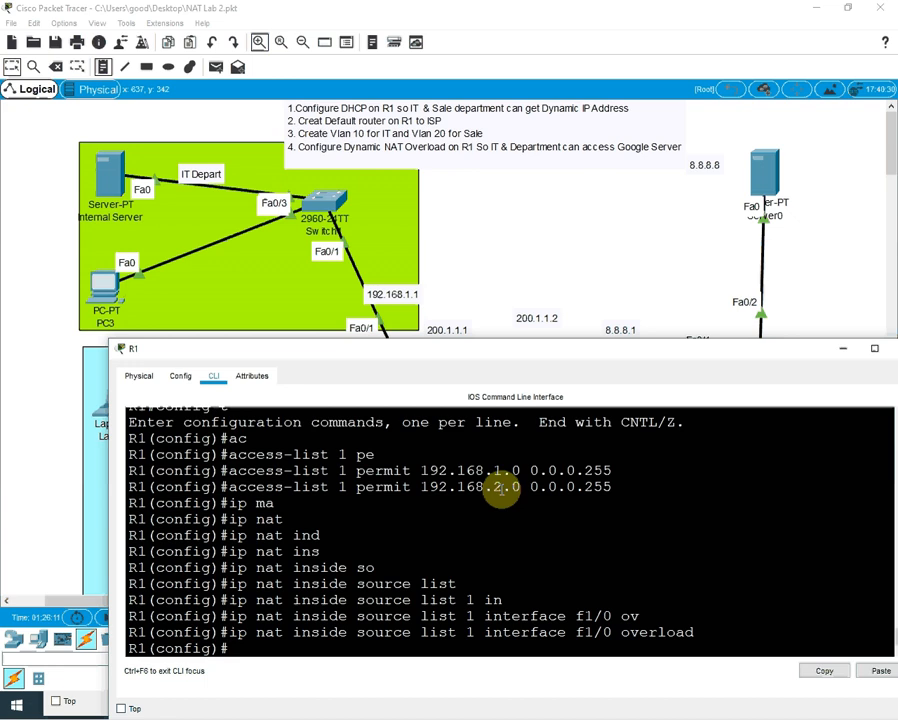
# Step: Set interface f0/0 on R1 as a NAT inside interface
pyautogui.moveTo(370, 360); pyautogui.dragTo(396, 437)
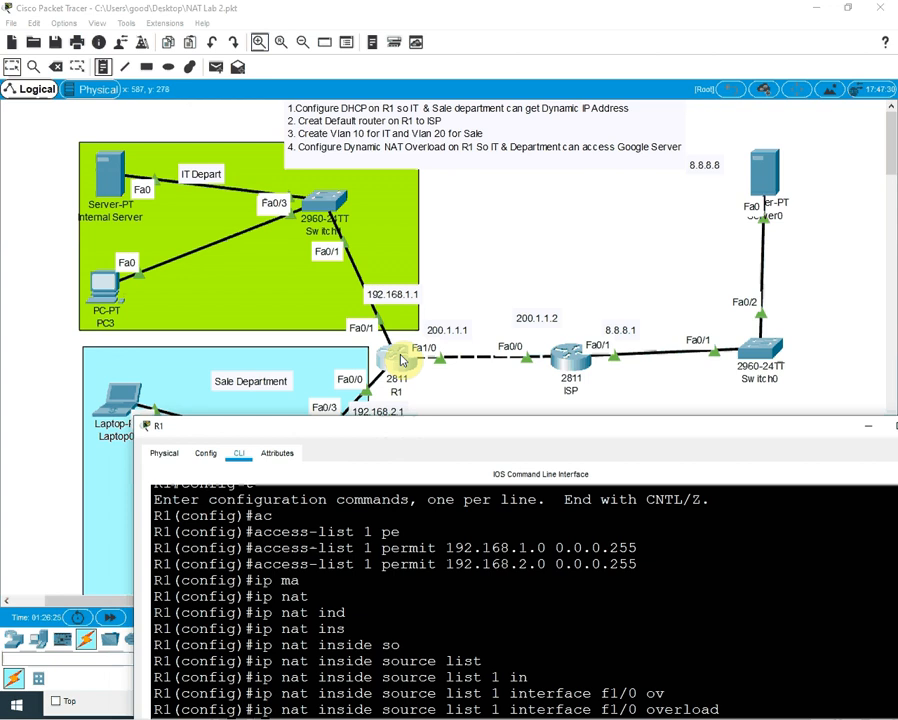
pyautogui.click(530, 612)
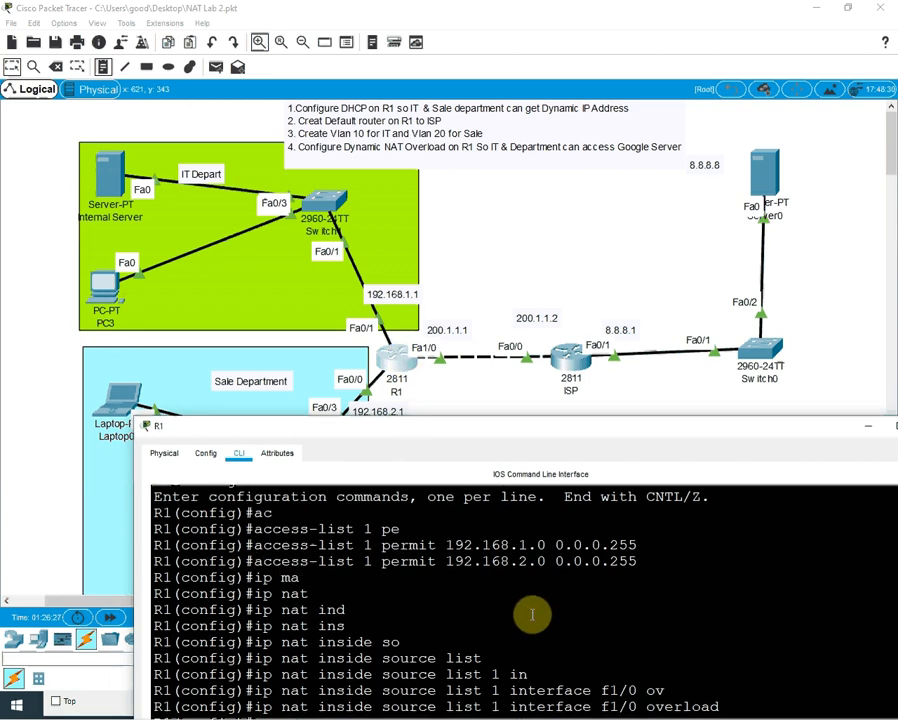
pyautogui.moveTo(282, 432); pyautogui.dragTo(326, 406)
pyautogui.click(324, 397)
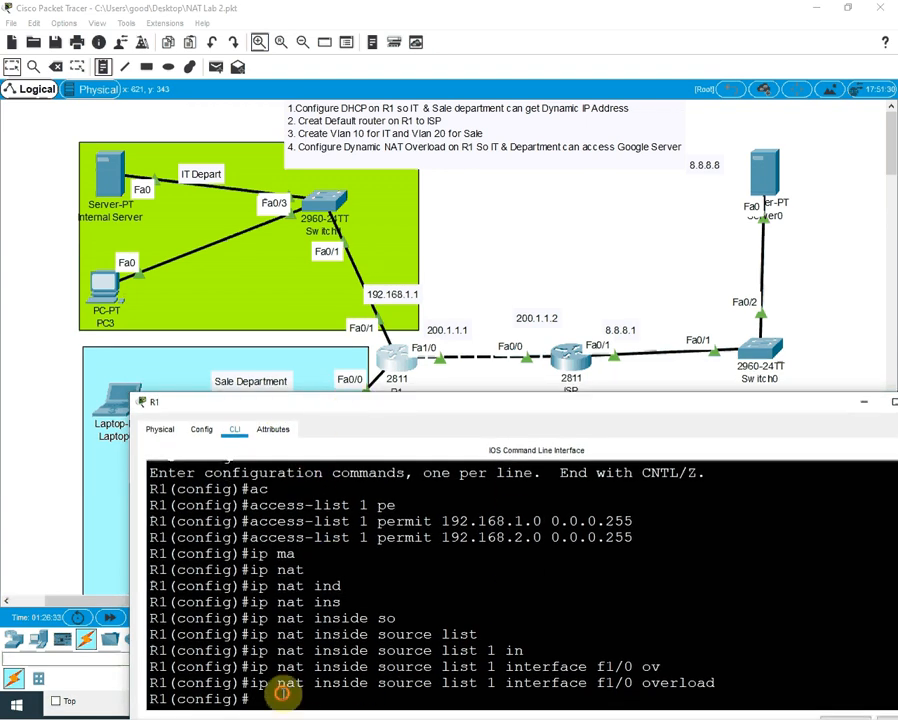
pyautogui.press('Return')
pyautogui.press('Return')
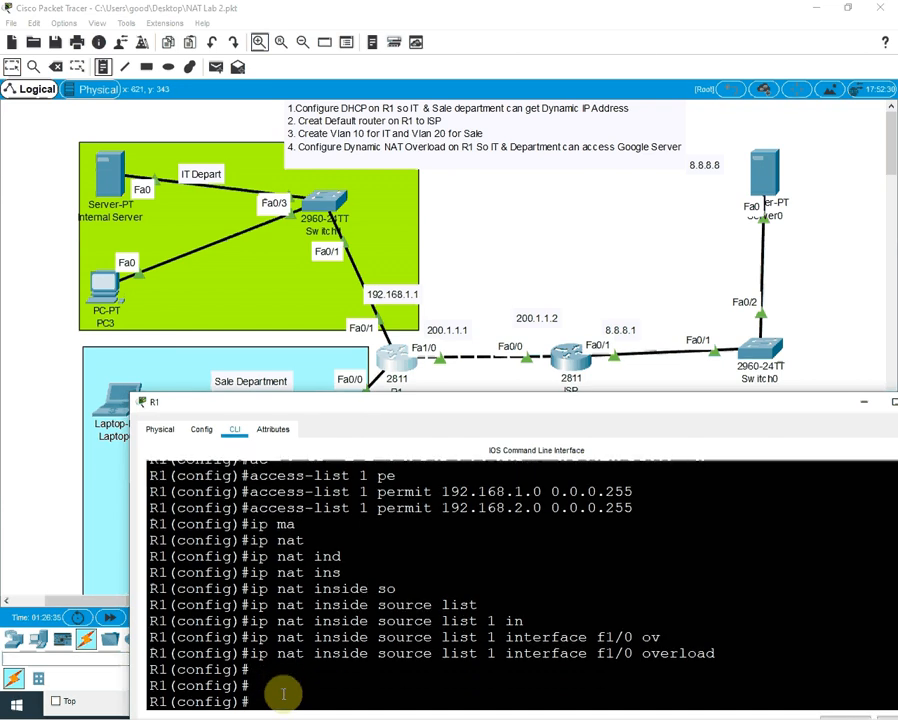
pyautogui.write('int f0/0')
pyautogui.press('Return')
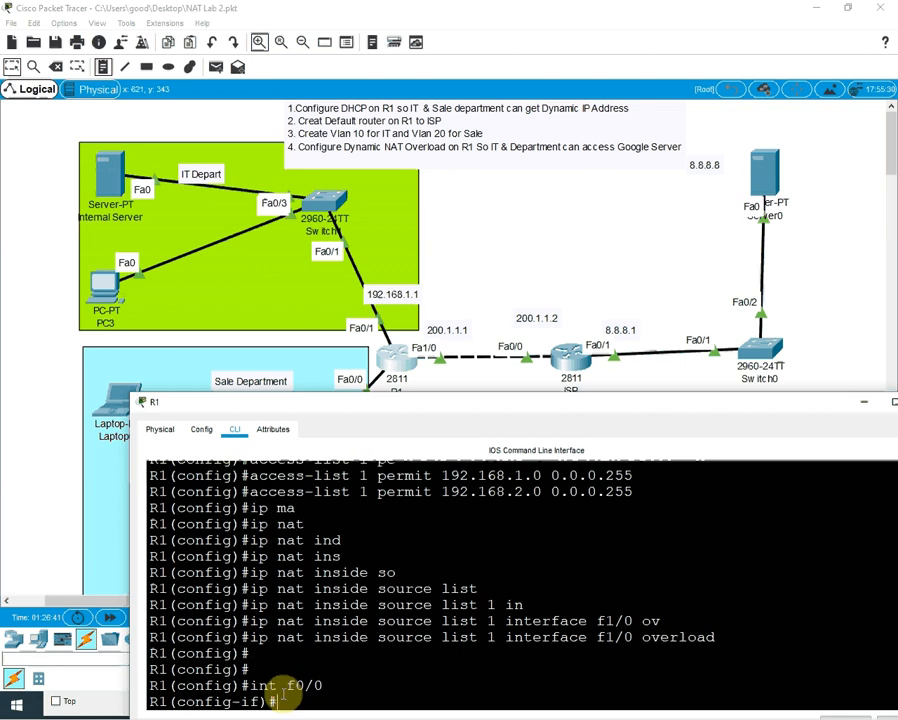
pyautogui.write('ip n')
pyautogui.write('at')
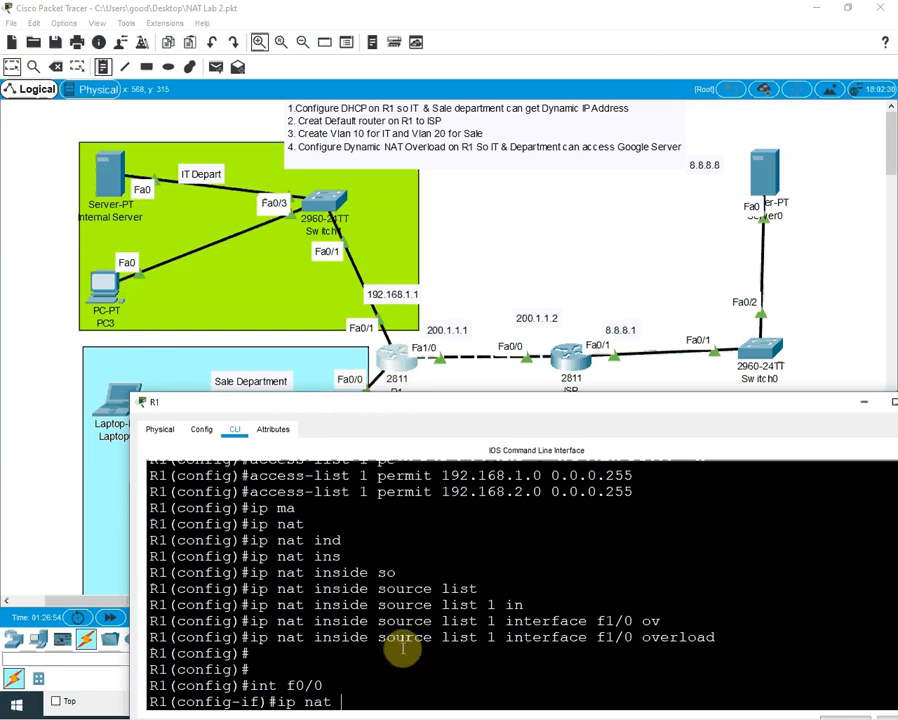
pyautogui.write('ind')
pyautogui.press('BackSpace')
pyautogui.press('Tab')
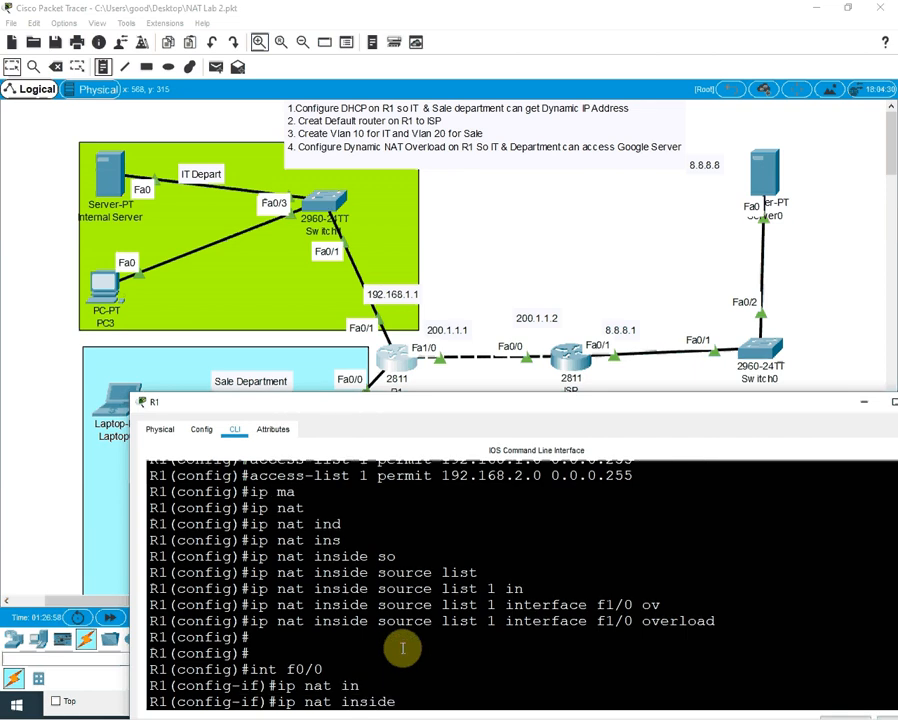
pyautogui.press('Return')
# Step: Set interface f0/1 on R1, facing the IT department, as a NAT inside interface
pyautogui.write('int')
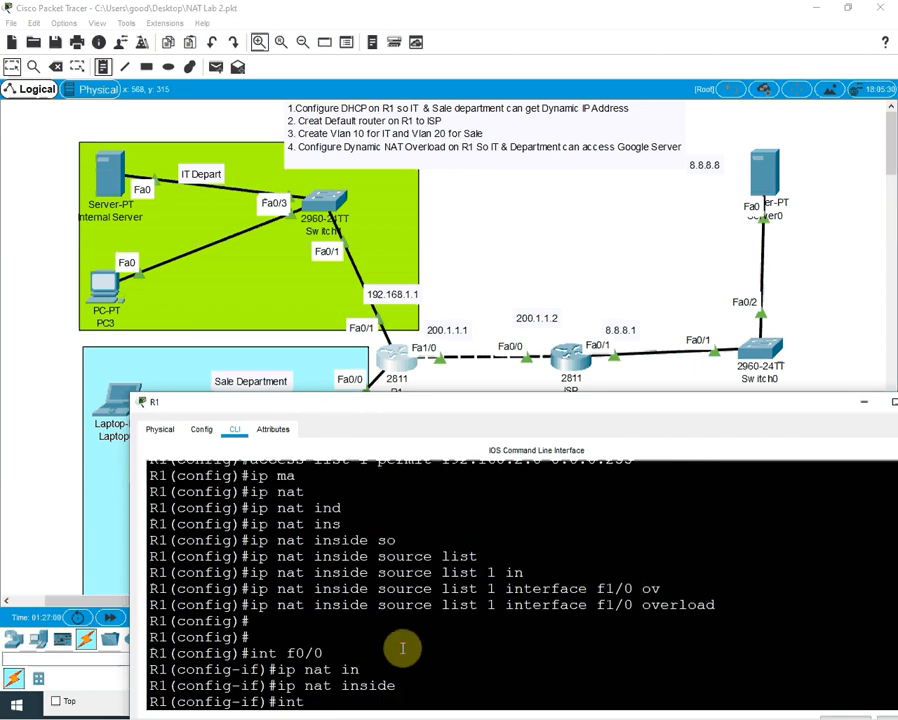
pyautogui.write(' f0/1')
pyautogui.press('Return')
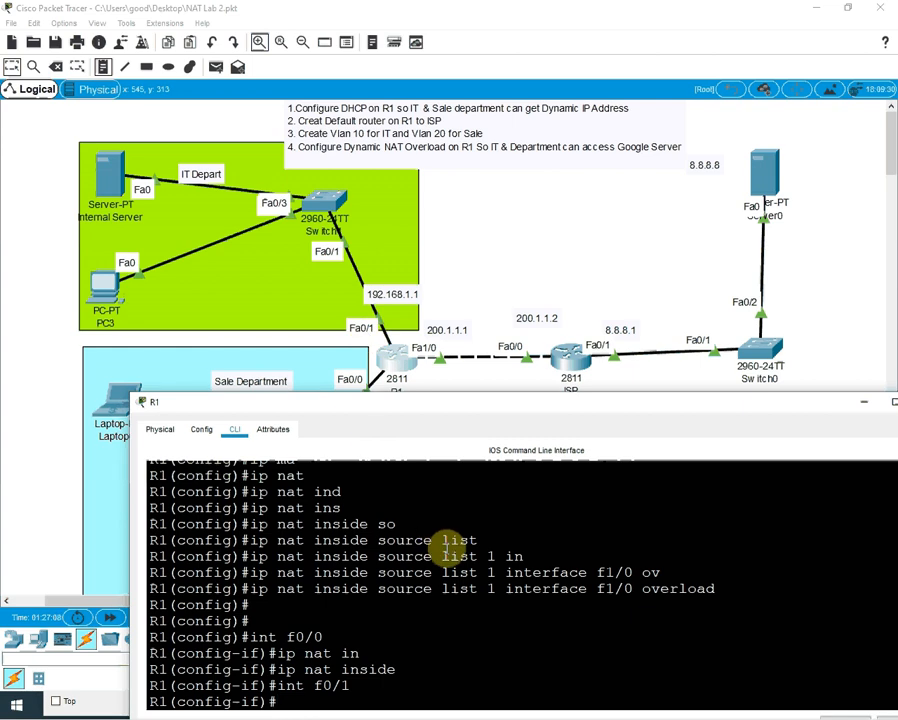
pyautogui.write('ip nat ind')
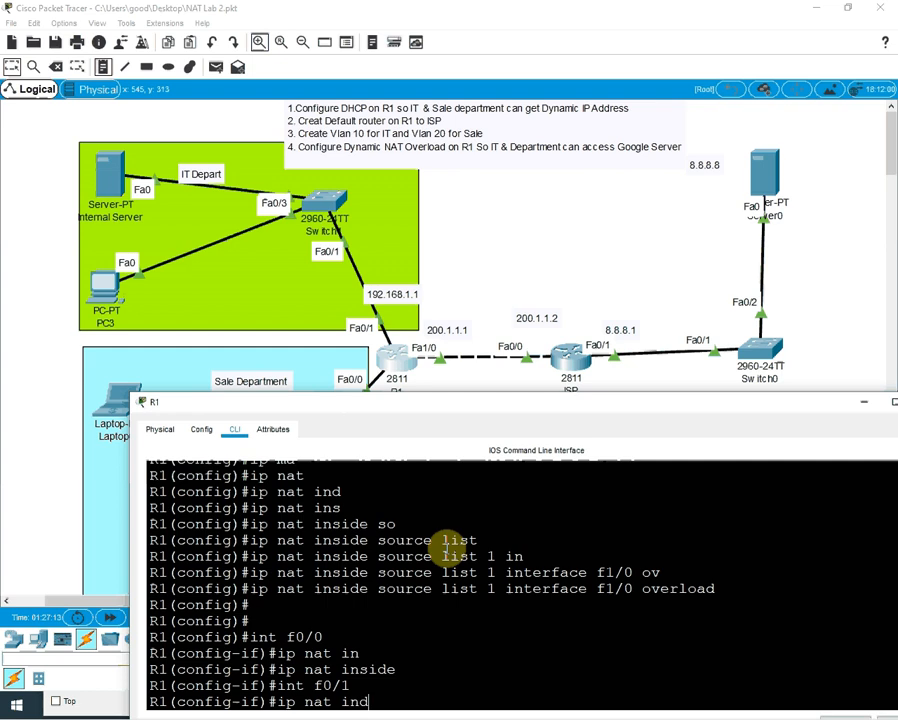
pyautogui.press('Tab')
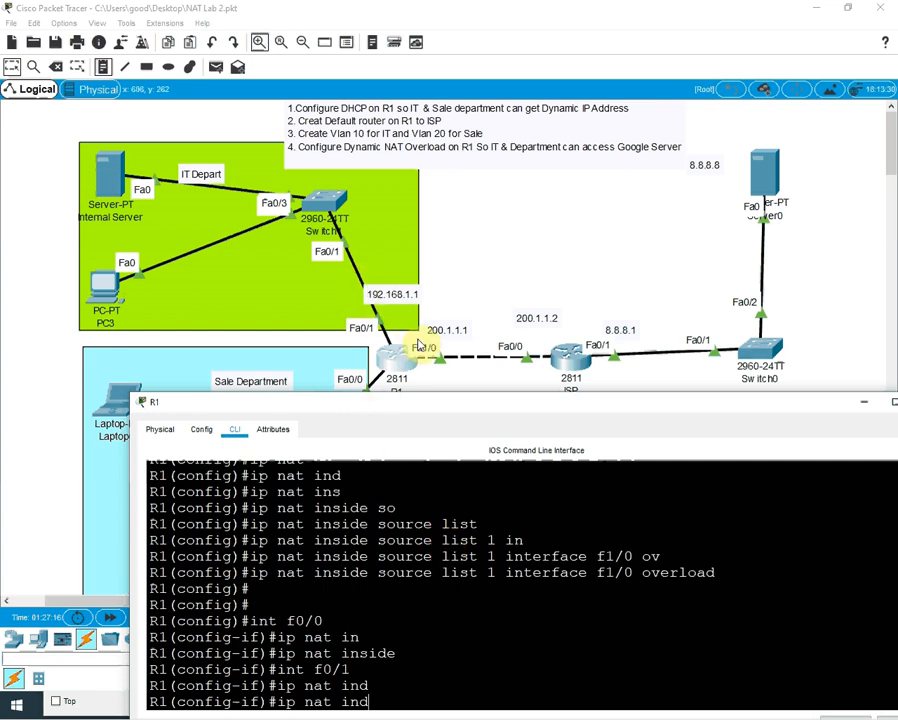
pyautogui.press('BackSpace')
pyautogui.press('Tab')
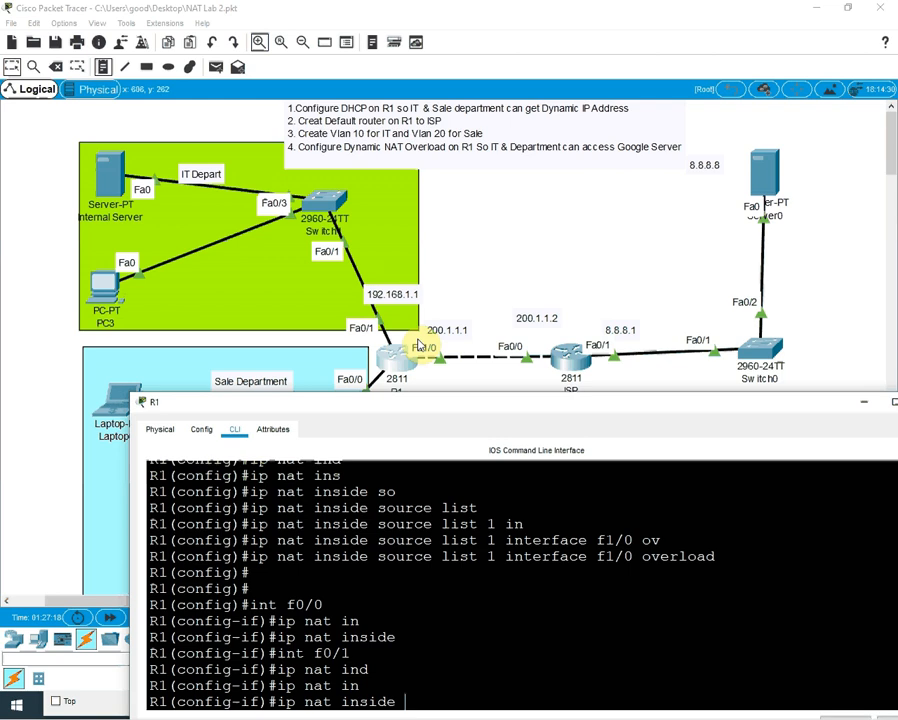
pyautogui.press('Return')
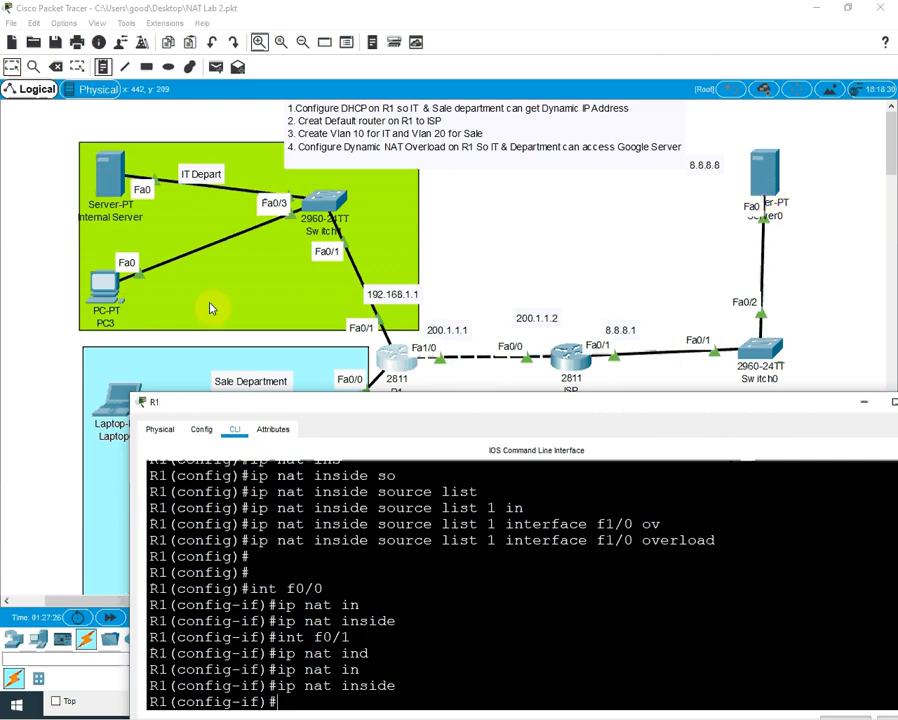
# Step: Test connectivity to the Google server by pinging 8.8.8.8 from PC3's command prompt, and minimize the PC3 window
pyautogui.click(106, 292)
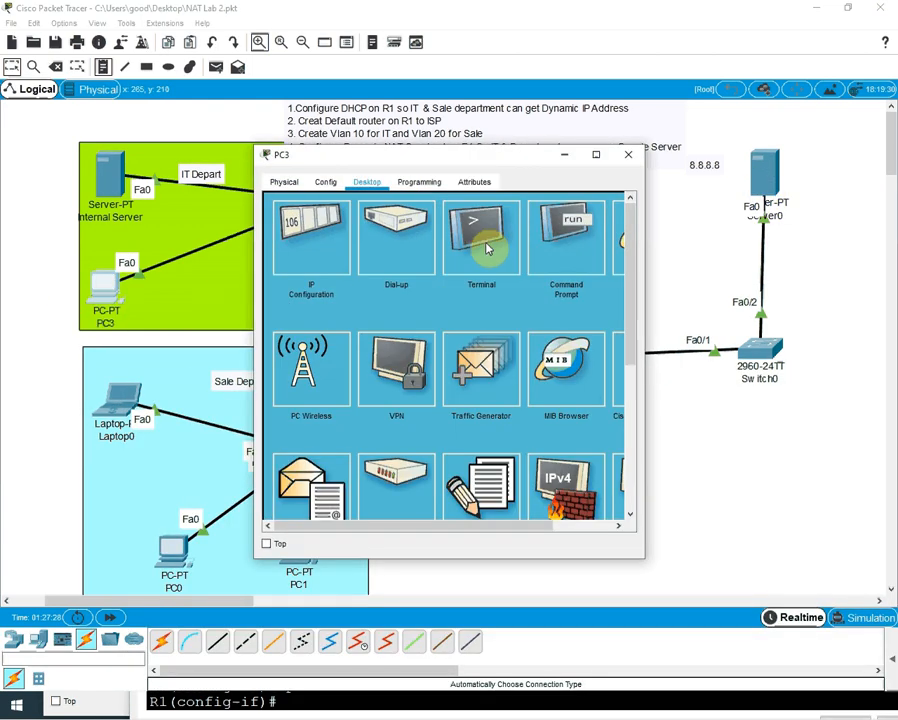
pyautogui.click(564, 246)
pyautogui.click(547, 312)
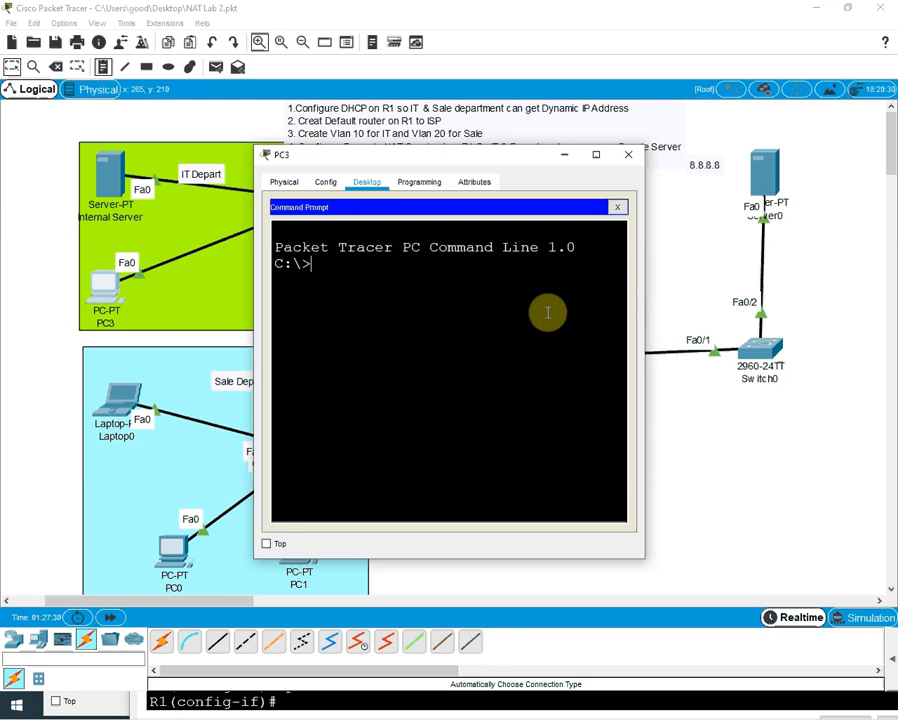
pyautogui.write('ping 8.8.8.8')
pyautogui.press('Return')
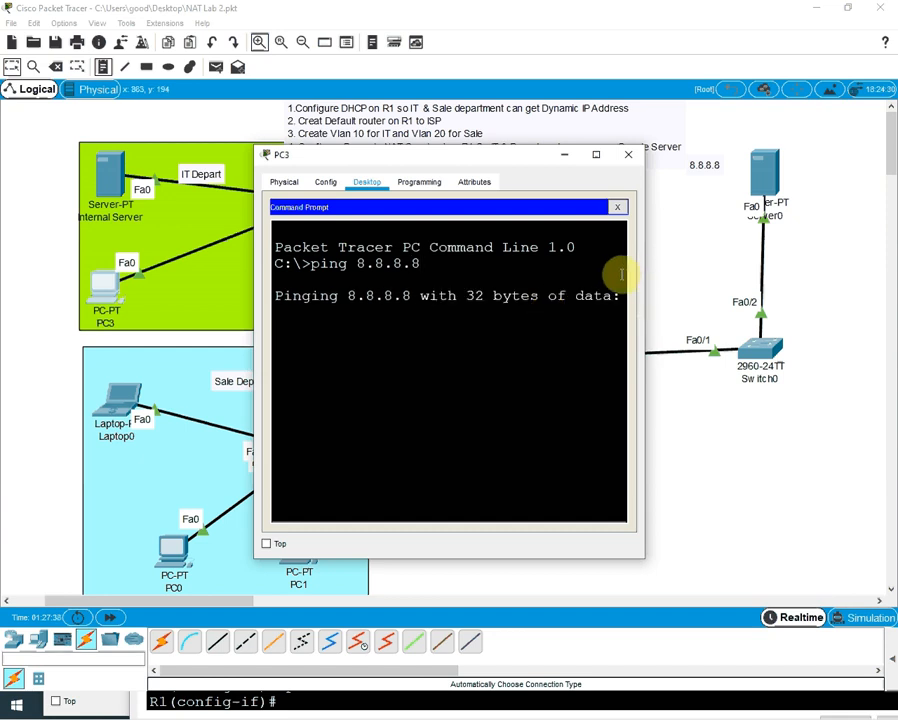
pyautogui.moveTo(646, 280); pyautogui.dragTo(890, 306)
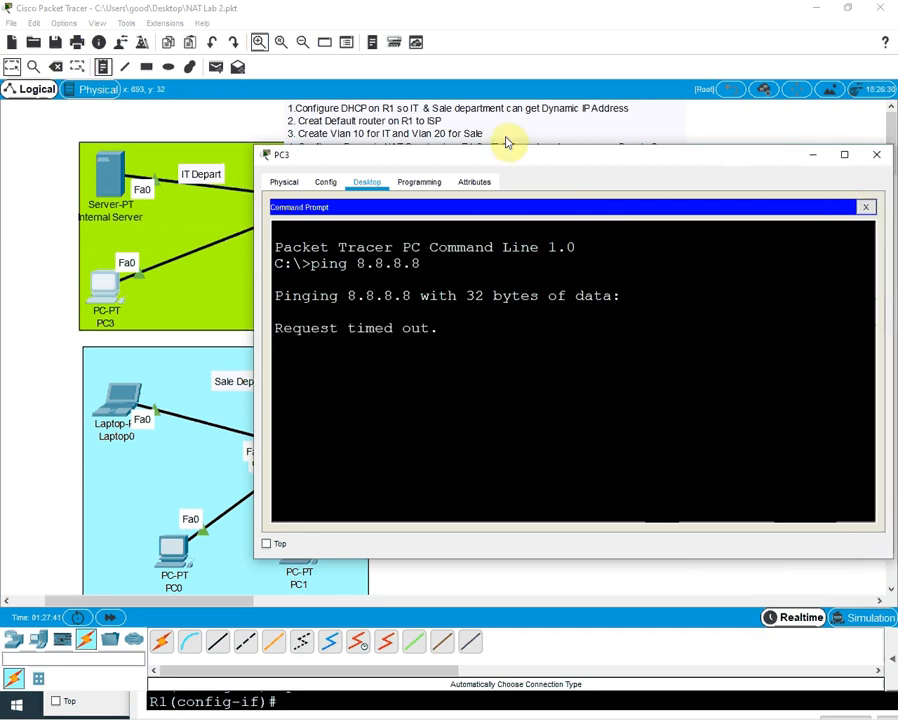
pyautogui.moveTo(516, 156); pyautogui.dragTo(486, 306)
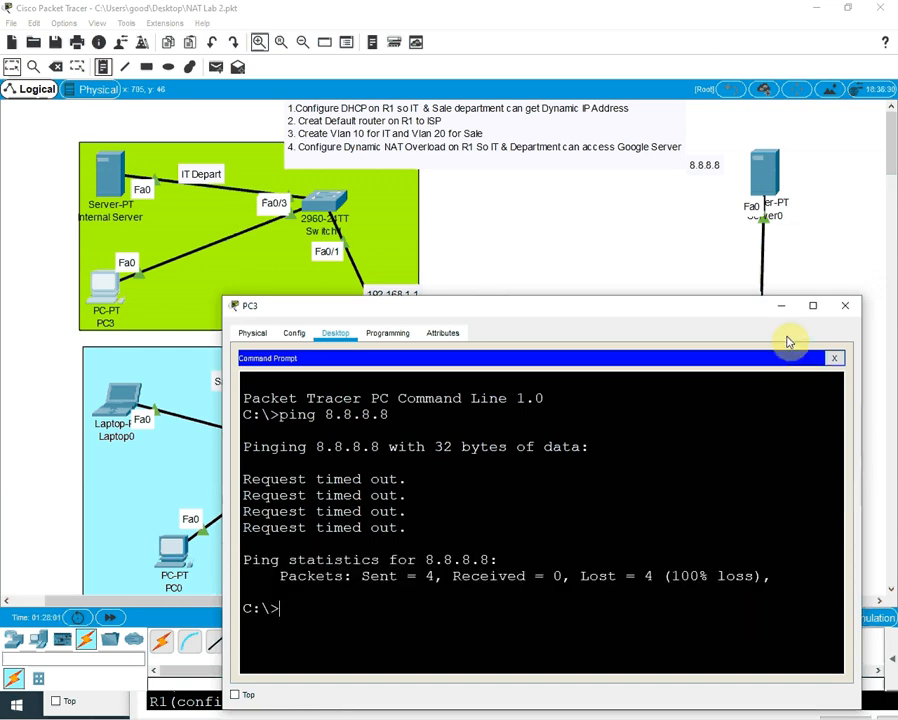
pyautogui.click(781, 305)
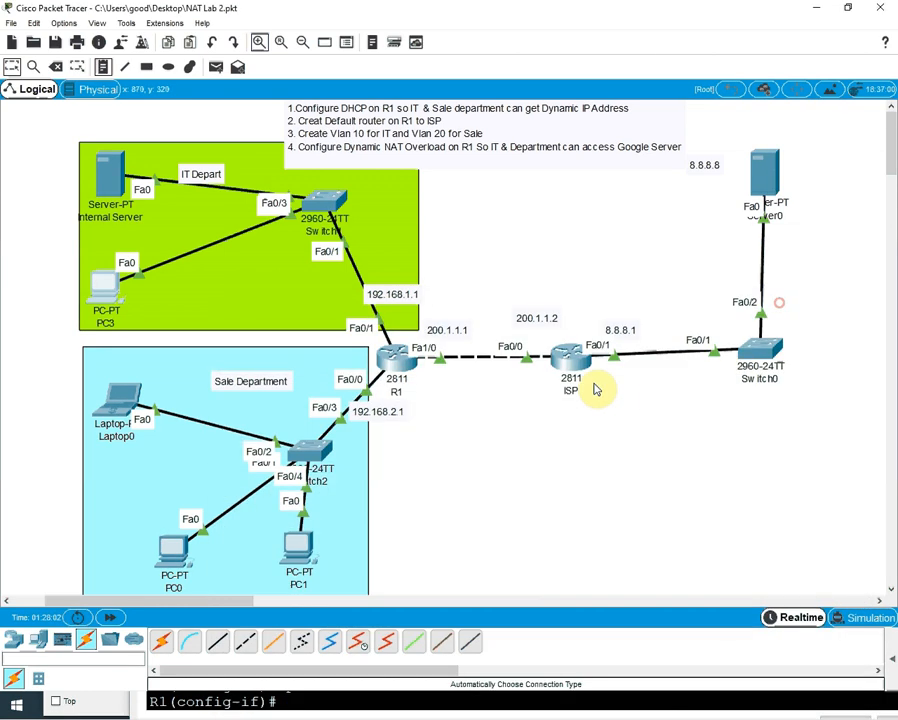
# Step: Set interface f1/0 on R1, facing the ISP, as the NAT outside interface
pyautogui.click(396, 362)
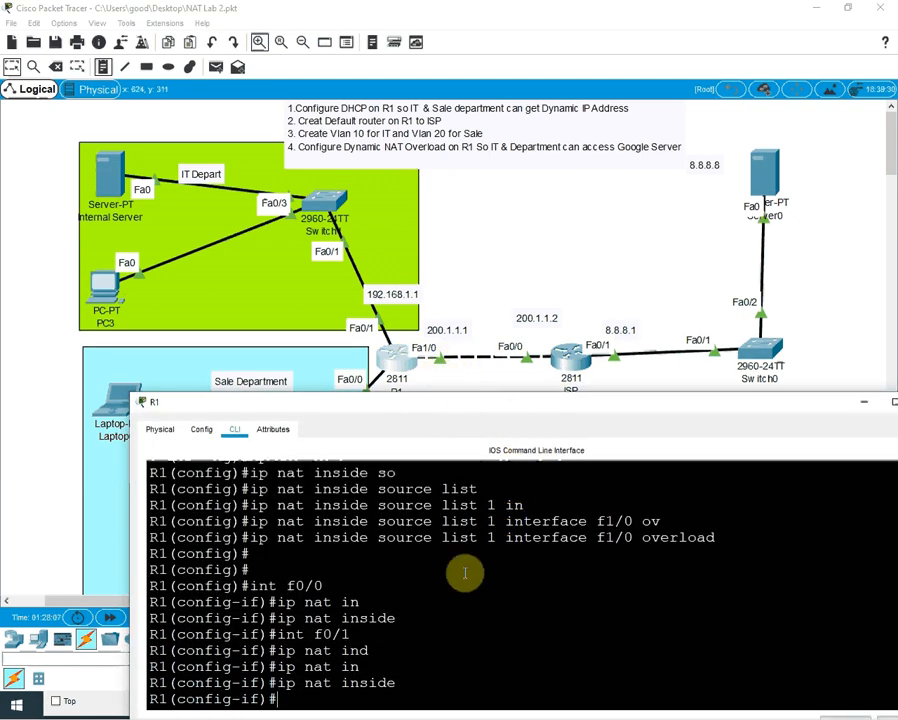
pyautogui.write('int f1/0')
pyautogui.press('Return')
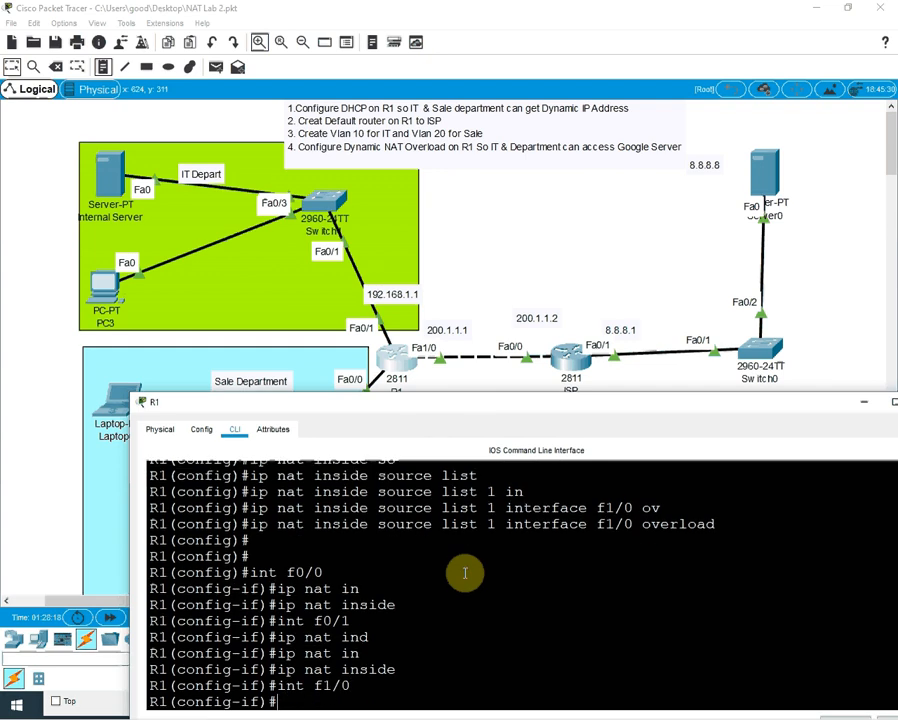
pyautogui.write('ip na')
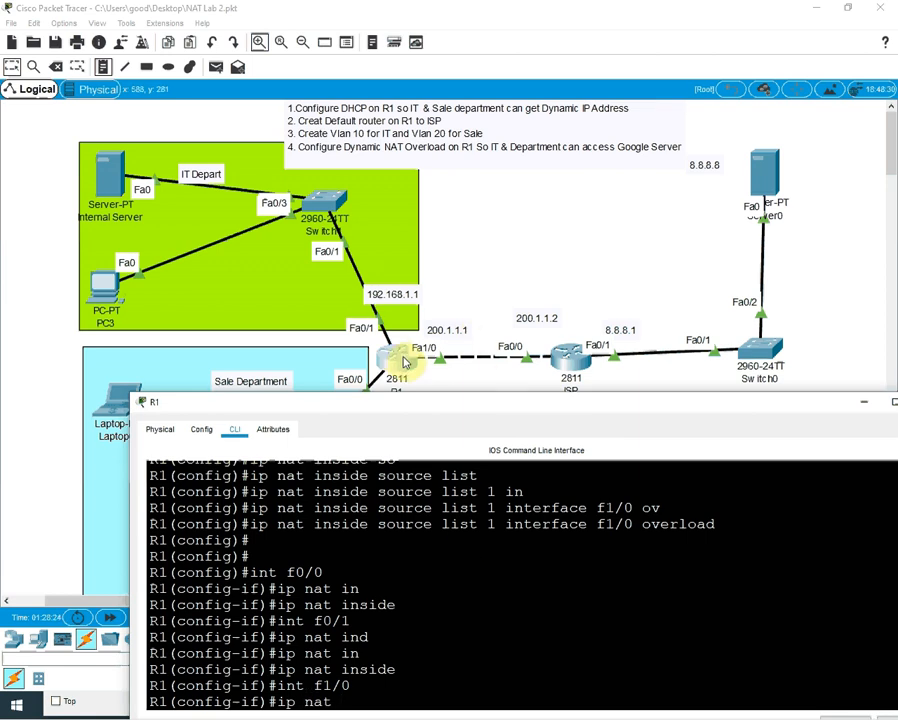
pyautogui.write('t ')
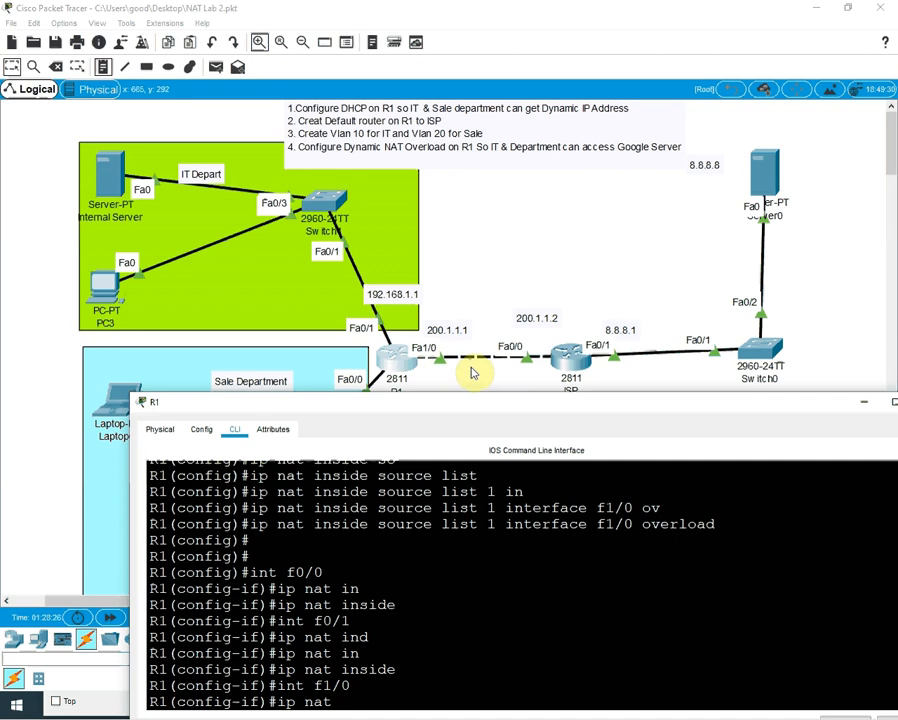
pyautogui.write('ou')
pyautogui.press('Tab')
pyautogui.press('Return')
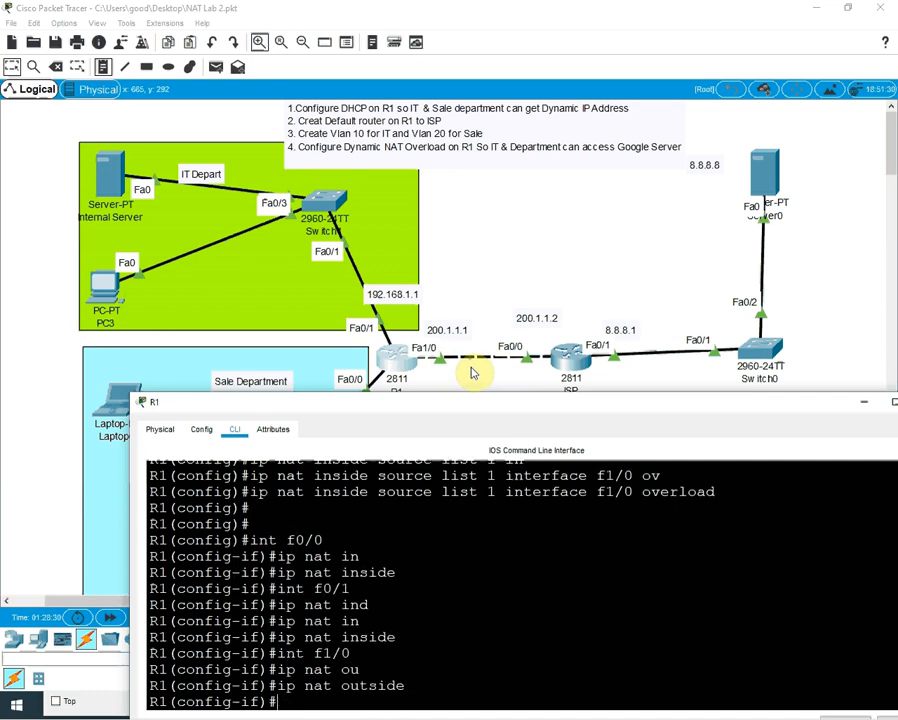
# Step: Leave configuration mode on R1 and save the running configuration with wr
pyautogui.hotkey('ctrl', 'z')
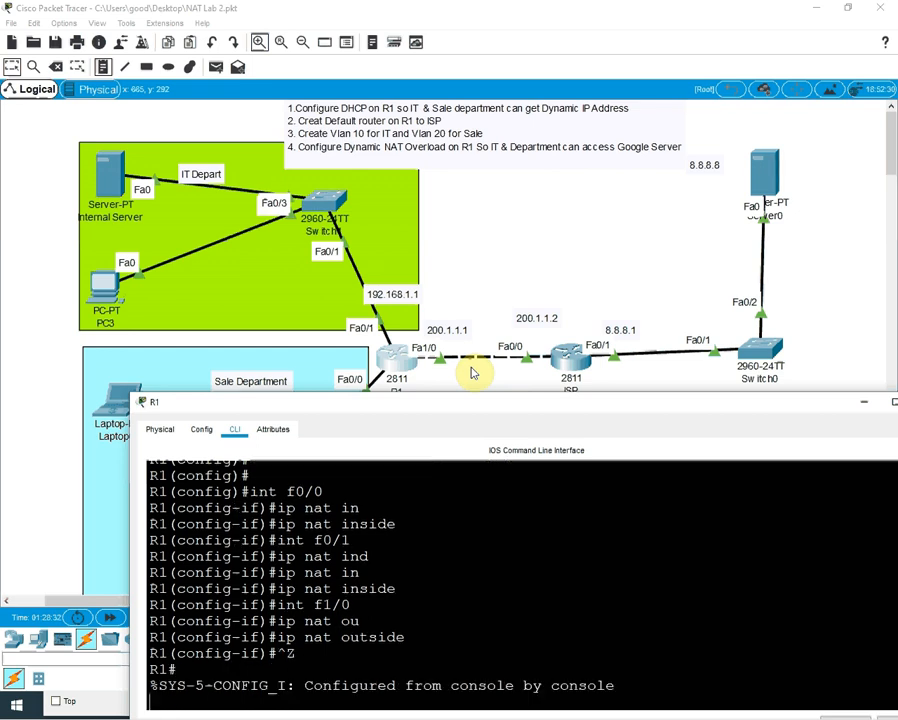
pyautogui.press('Return')
pyautogui.press('Return')
pyautogui.press('Return')
pyautogui.write('wr')
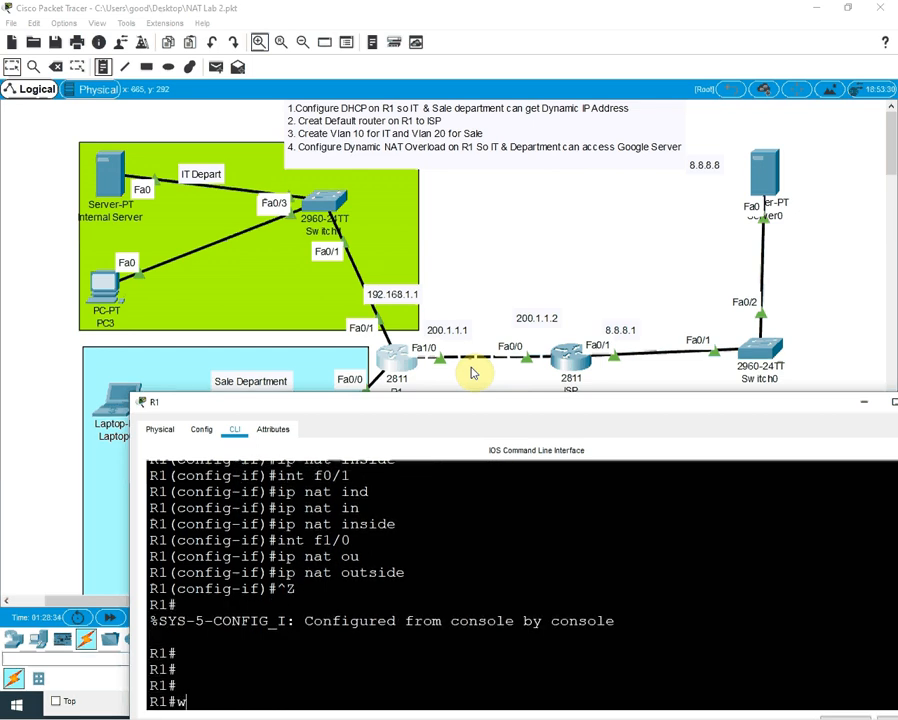
pyautogui.press('Return')
pyautogui.press('Return')
pyautogui.press('Return')
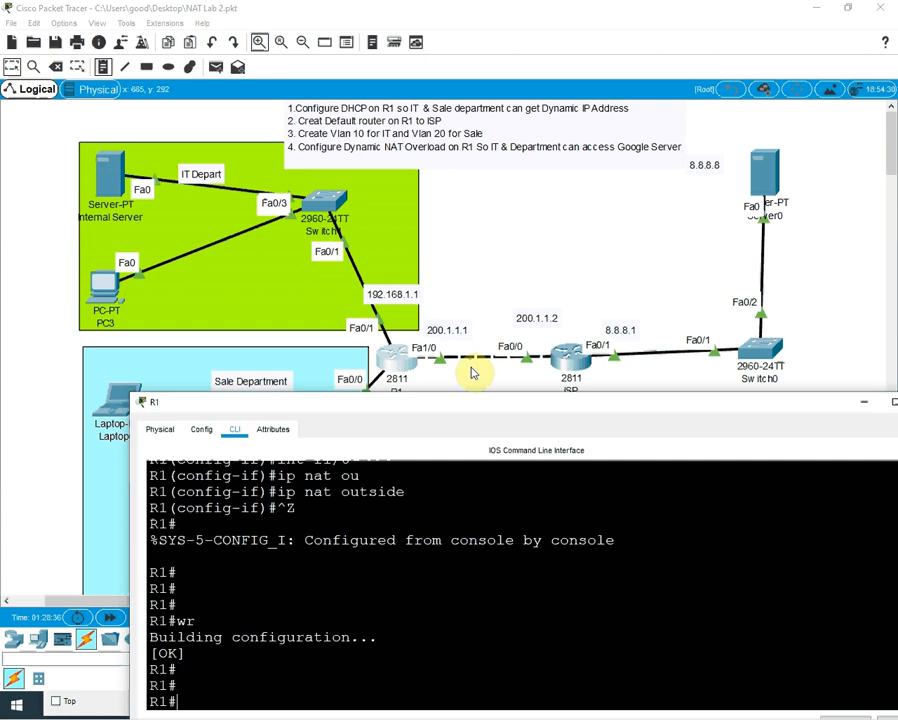
# Step: Repeat the ping to 8.8.8.8 from PC3's command prompt
pyautogui.click(104, 288)
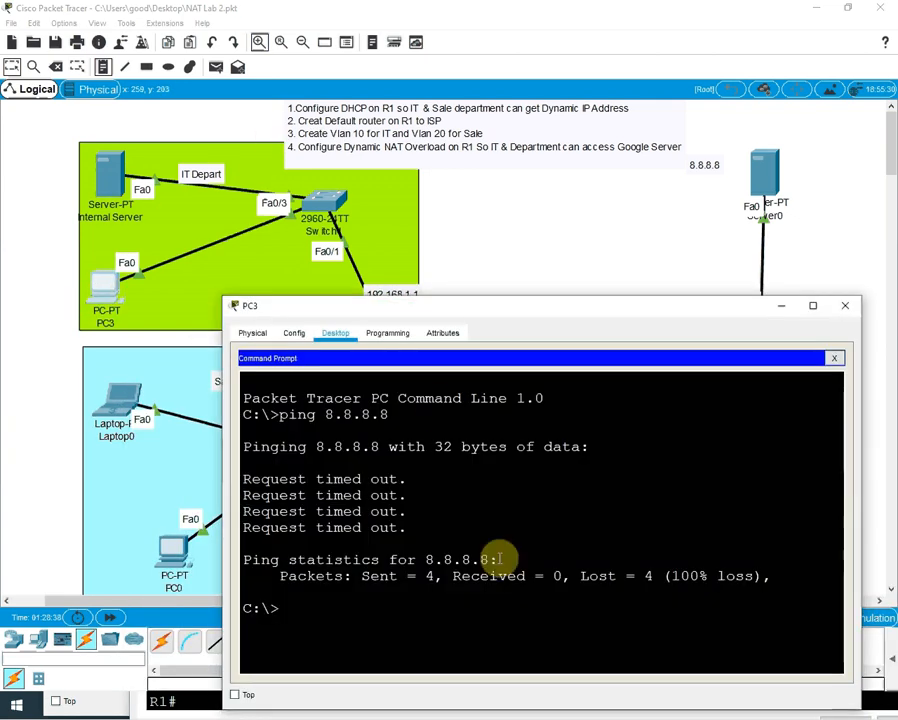
pyautogui.press('Up')
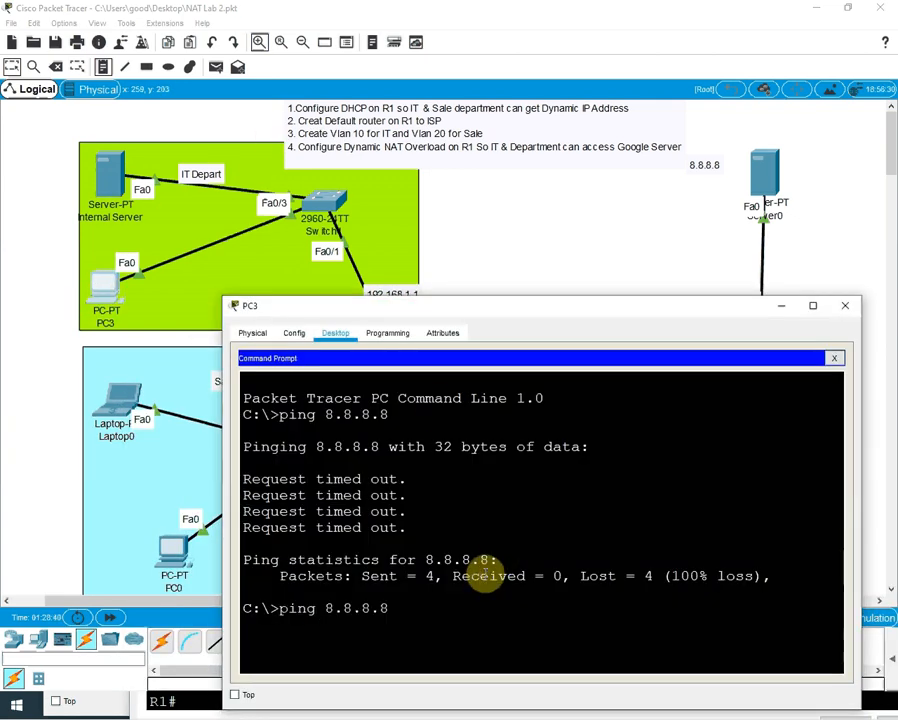
pyautogui.press('Return')
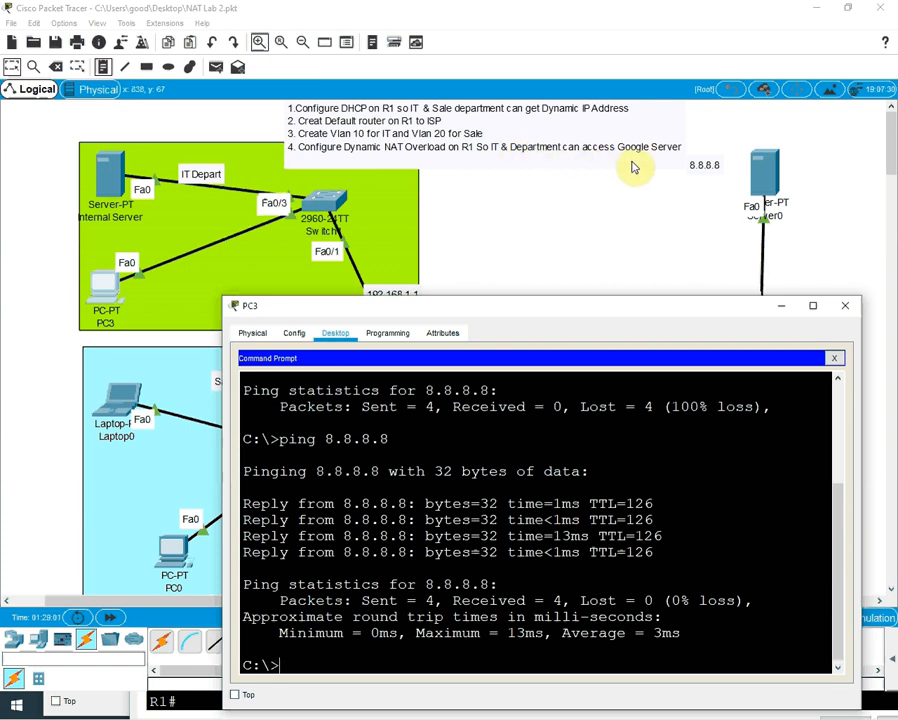
# Step: Correct task 4 in the lab instructions note by inserting "Sale" before "Department"
pyautogui.click(510, 160)
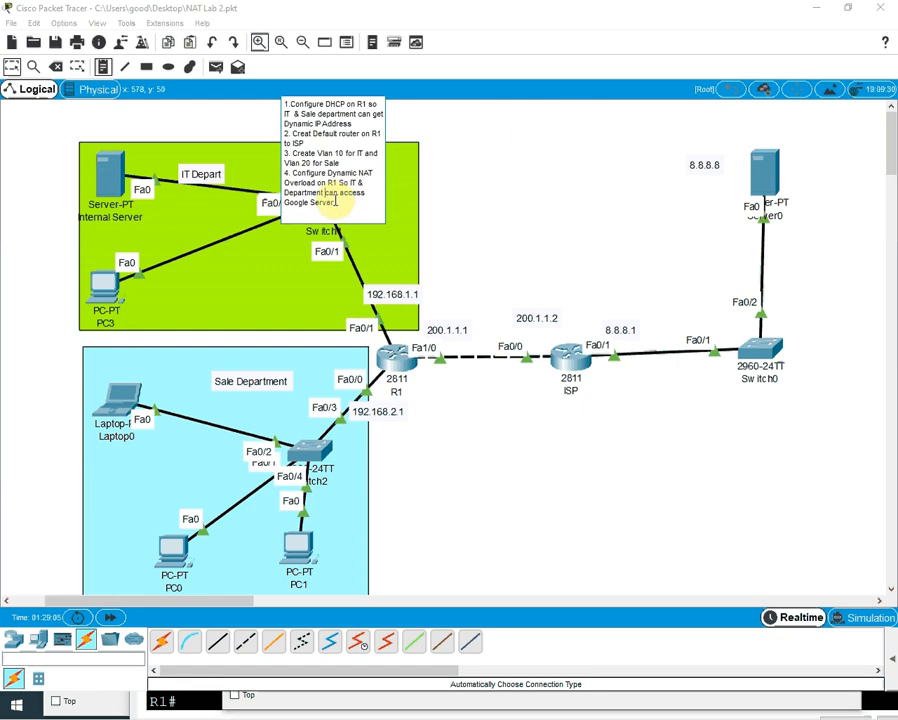
pyautogui.click(457, 195)
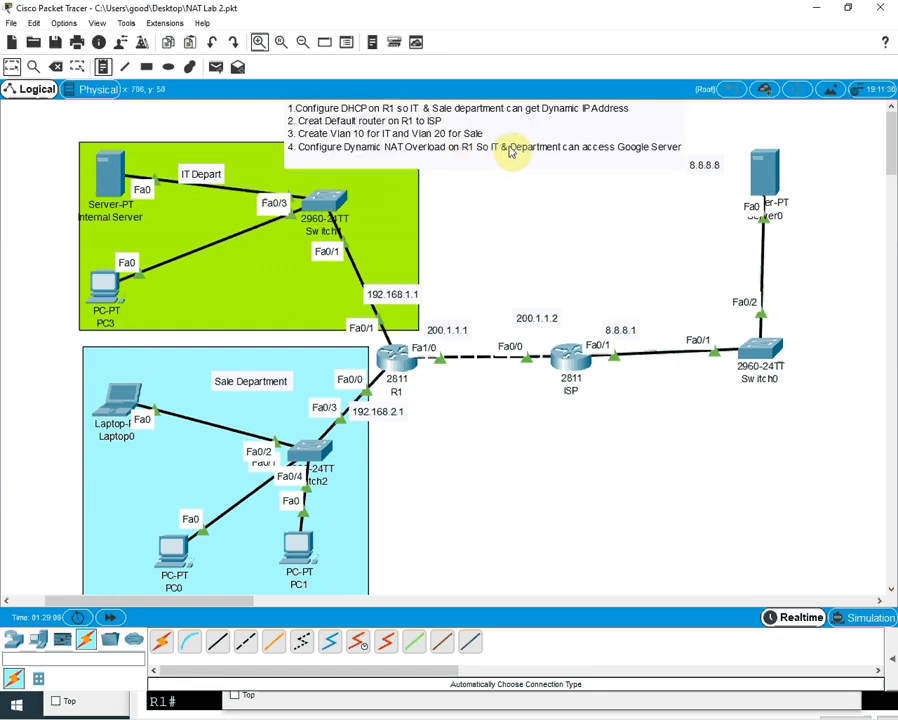
pyautogui.click(510, 148)
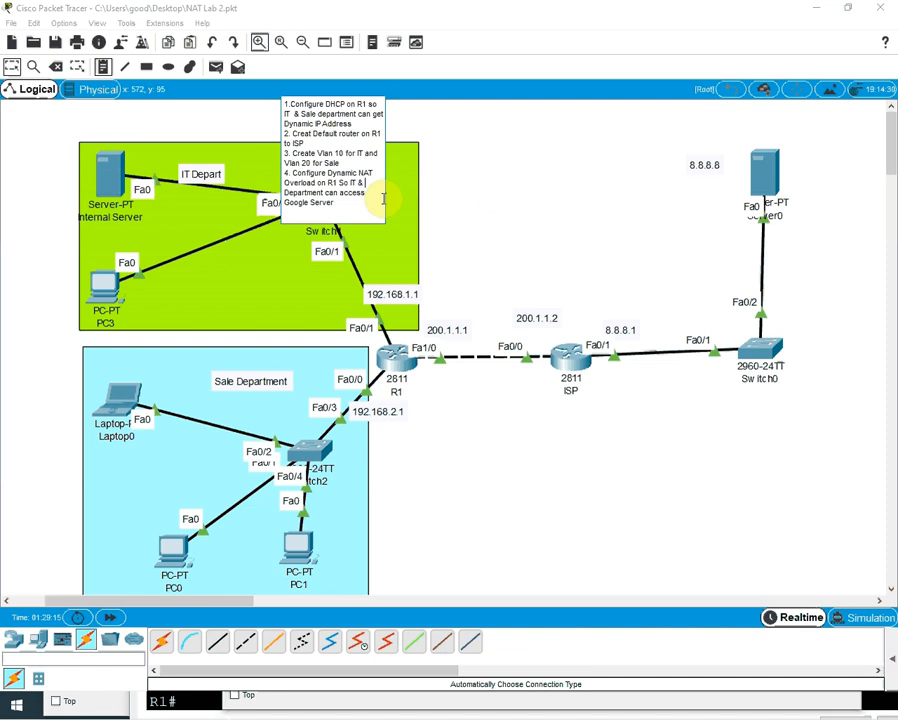
pyautogui.write('Sale')
pyautogui.click(580, 154)
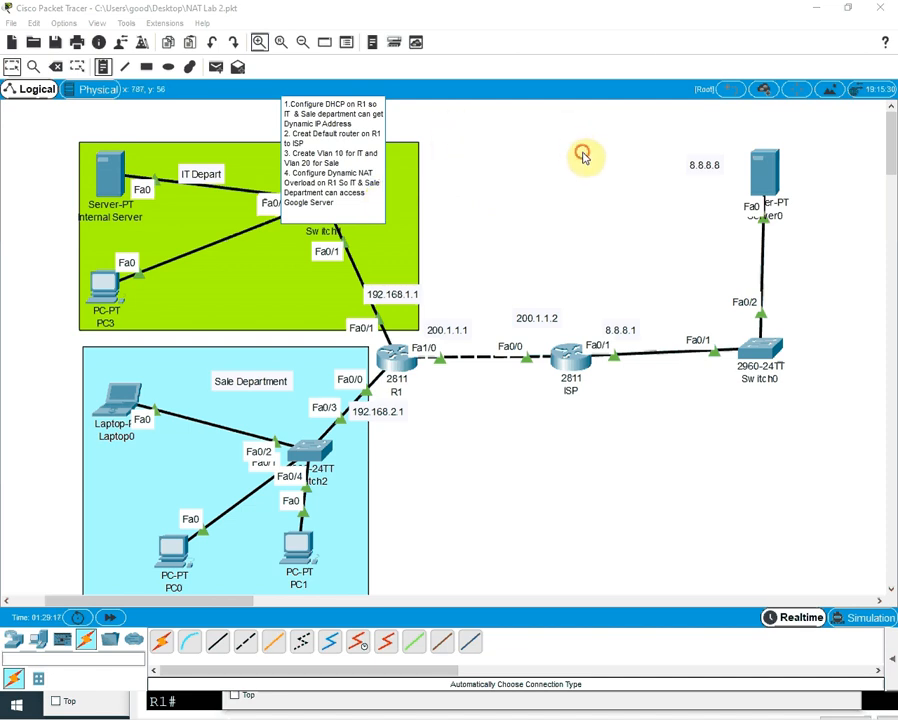
pyautogui.click(487, 550)
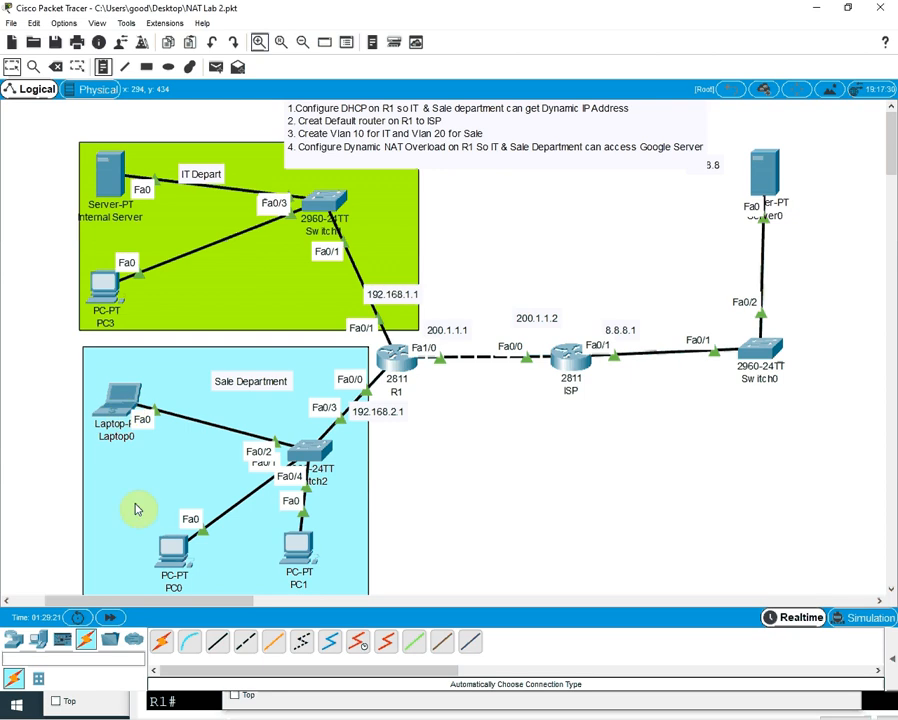
# Step: Ping the Google server at 8.8.8.8 from the command prompt of PC0 in the Sale department
pyautogui.click(172, 548)
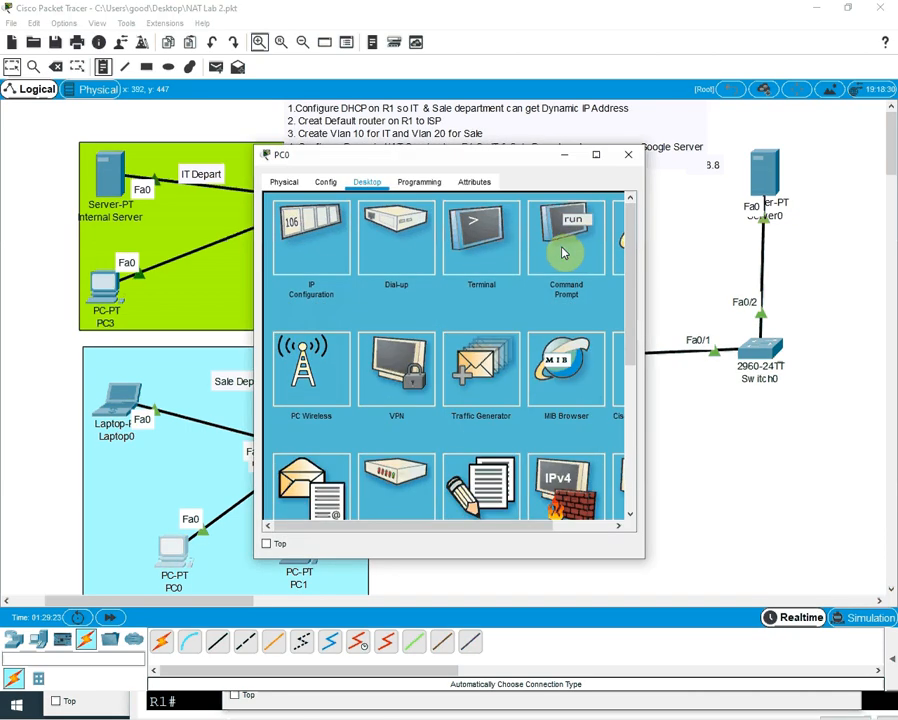
pyautogui.click(564, 248)
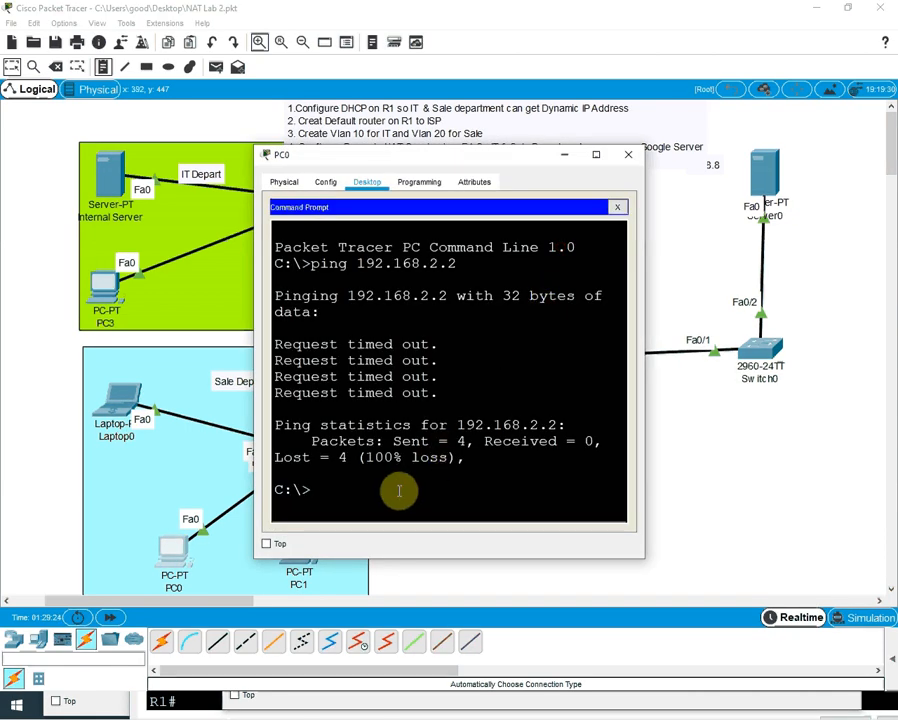
pyautogui.press('Up')
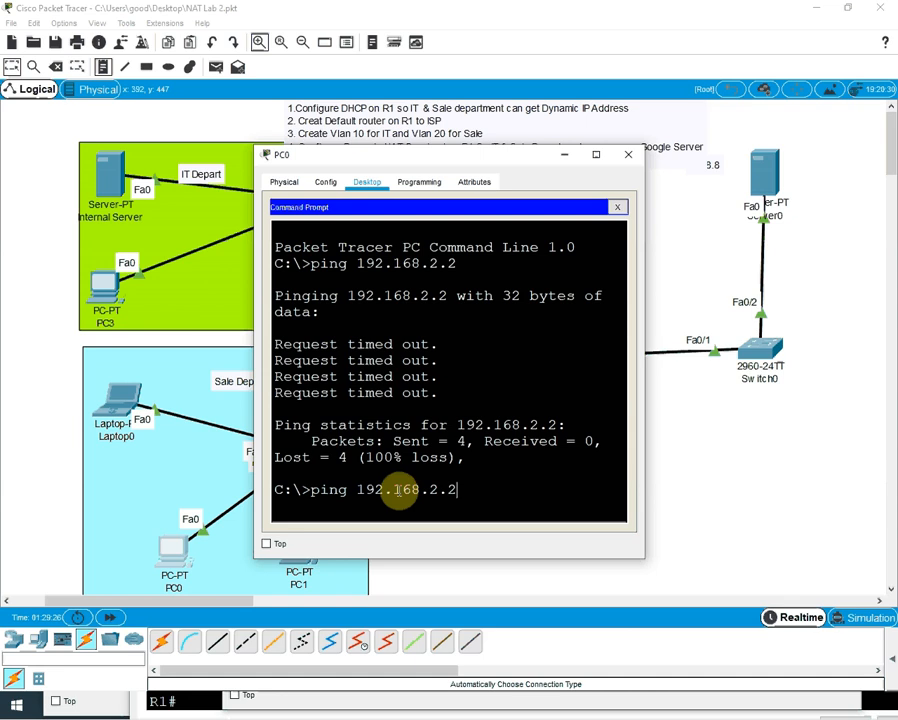
pyautogui.press('BackSpace')
pyautogui.press('BackSpace')
pyautogui.press('BackSpace')
pyautogui.press('BackSpace')
pyautogui.press('BackSpace')
pyautogui.press('BackSpace')
pyautogui.press('BackSpace')
pyautogui.press('BackSpace')
pyautogui.press('BackSpace')
pyautogui.press('BackSpace')
pyautogui.press('BackSpace')
pyautogui.write('8.8.8.')
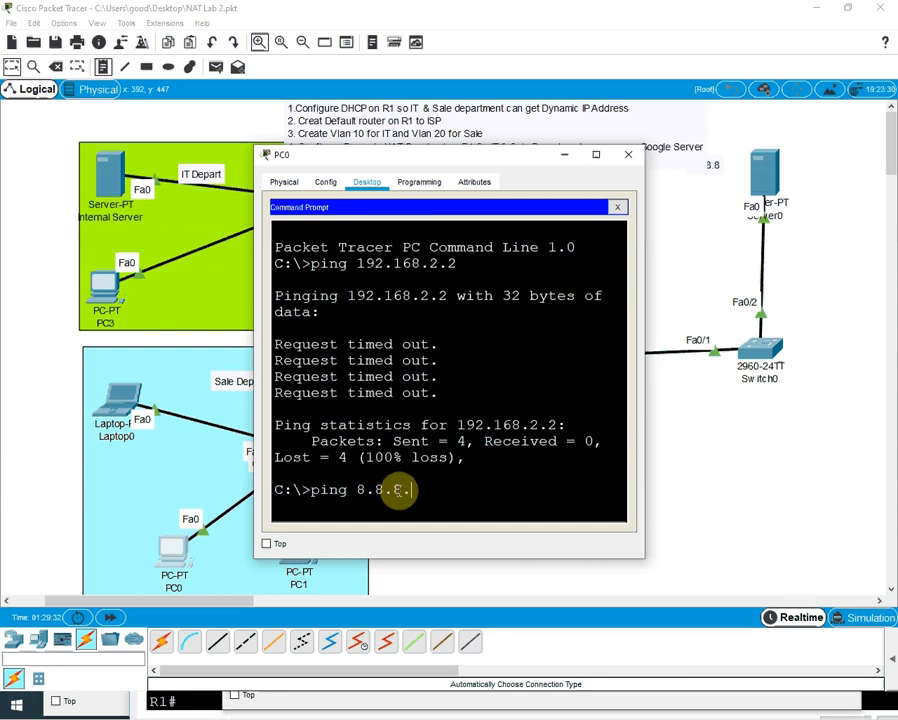
pyautogui.write('8')
pyautogui.press('Return')
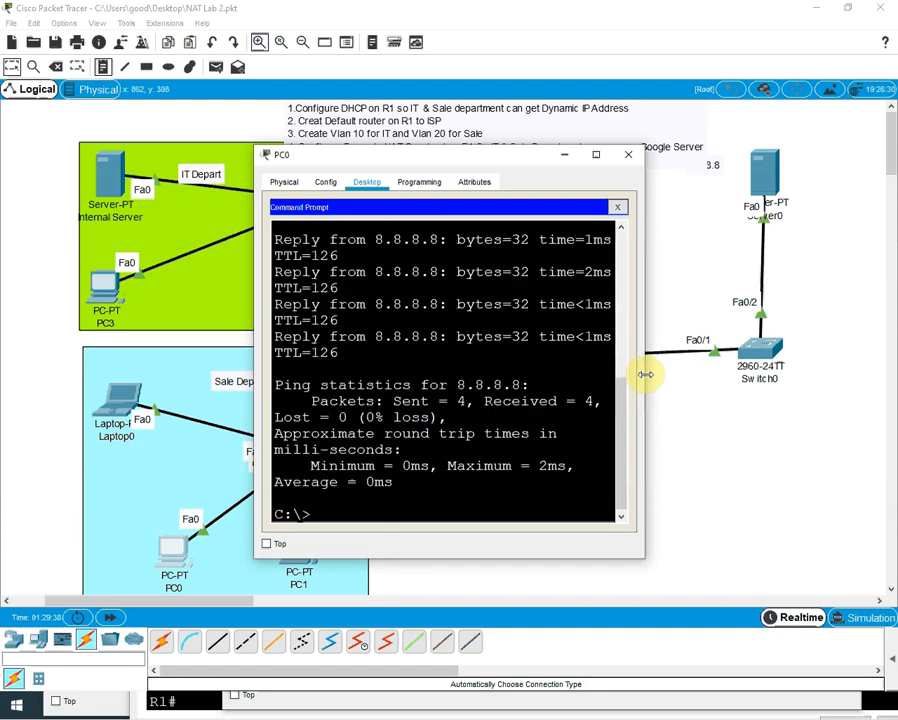
# Step: Widen and reposition PC0's window to examine the ping replies below the lab instructions, and minimize it
pyautogui.moveTo(645, 374); pyautogui.dragTo(890, 405)
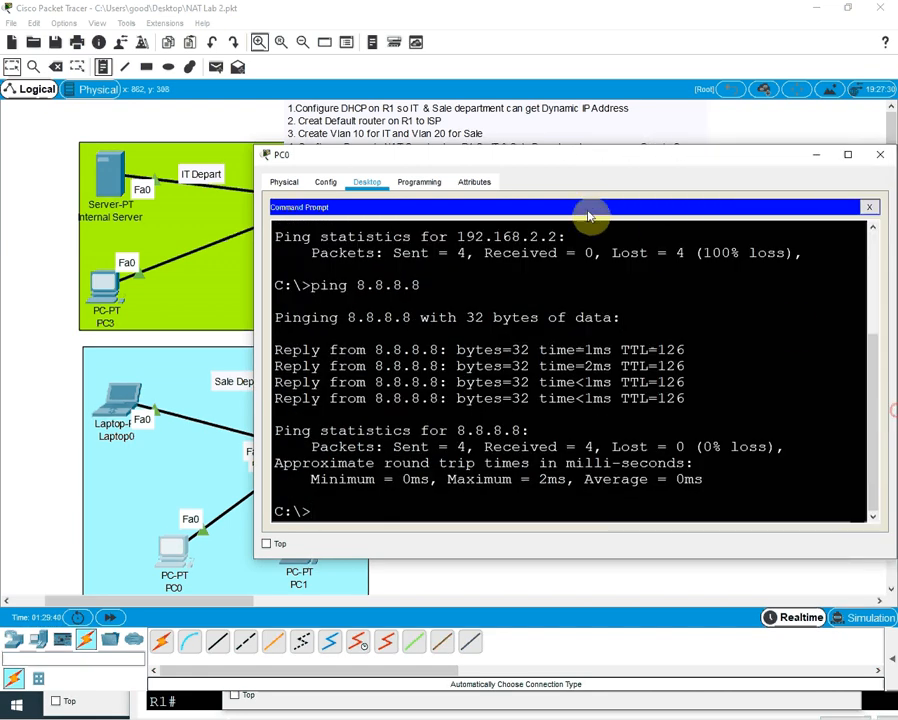
pyautogui.moveTo(533, 154); pyautogui.dragTo(533, 216)
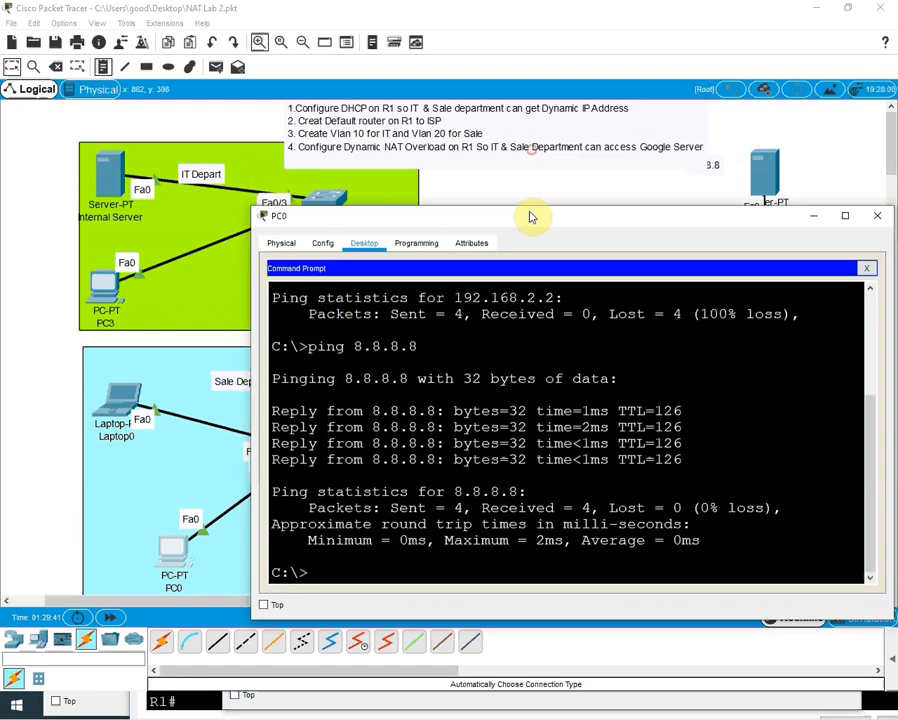
pyautogui.click(812, 216)
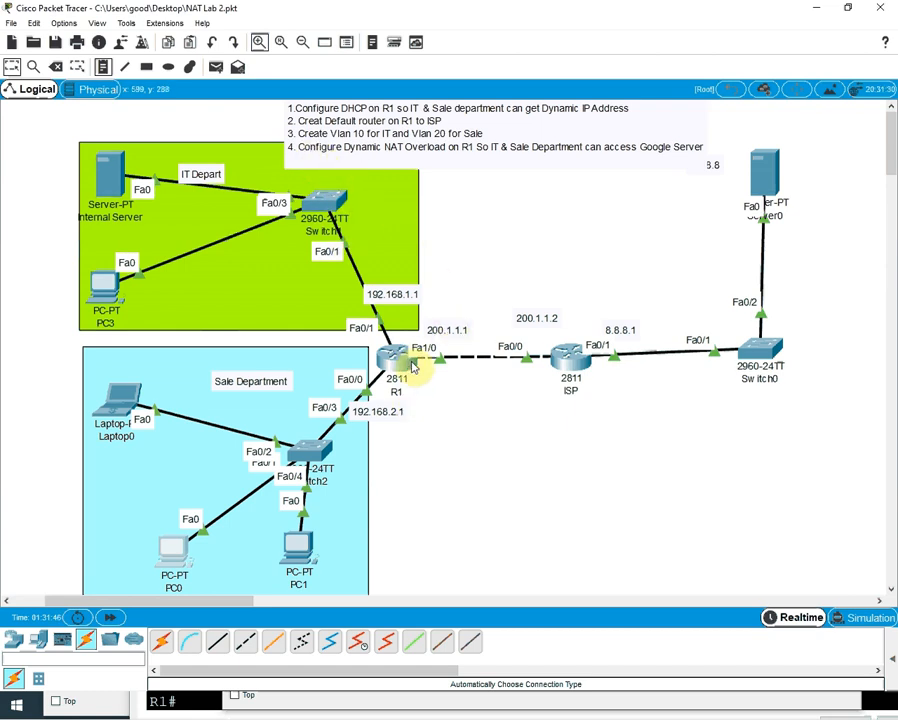
pyautogui.moveTo(413, 367)
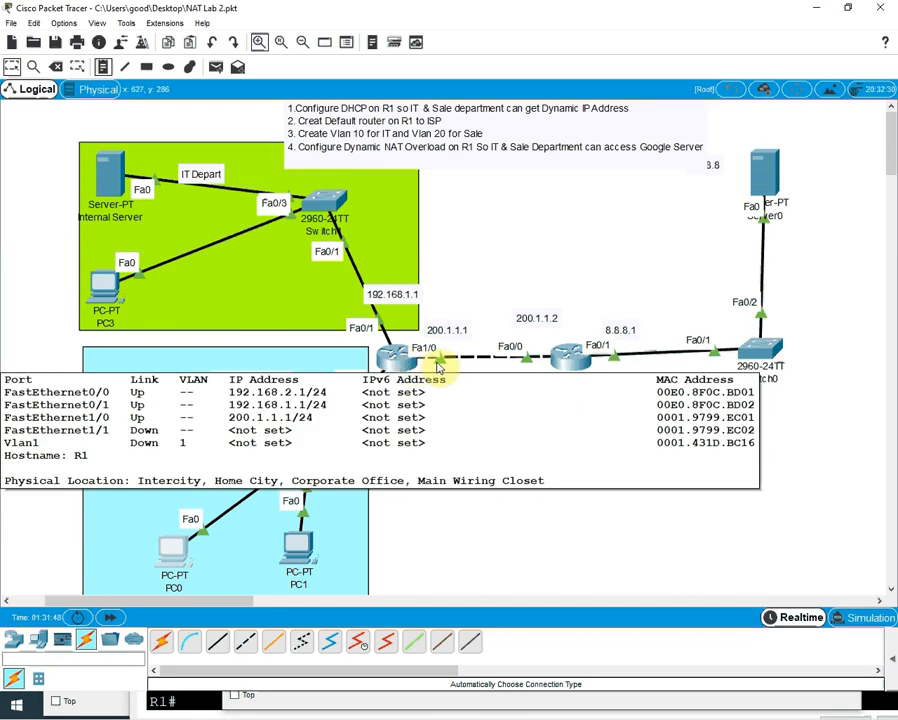